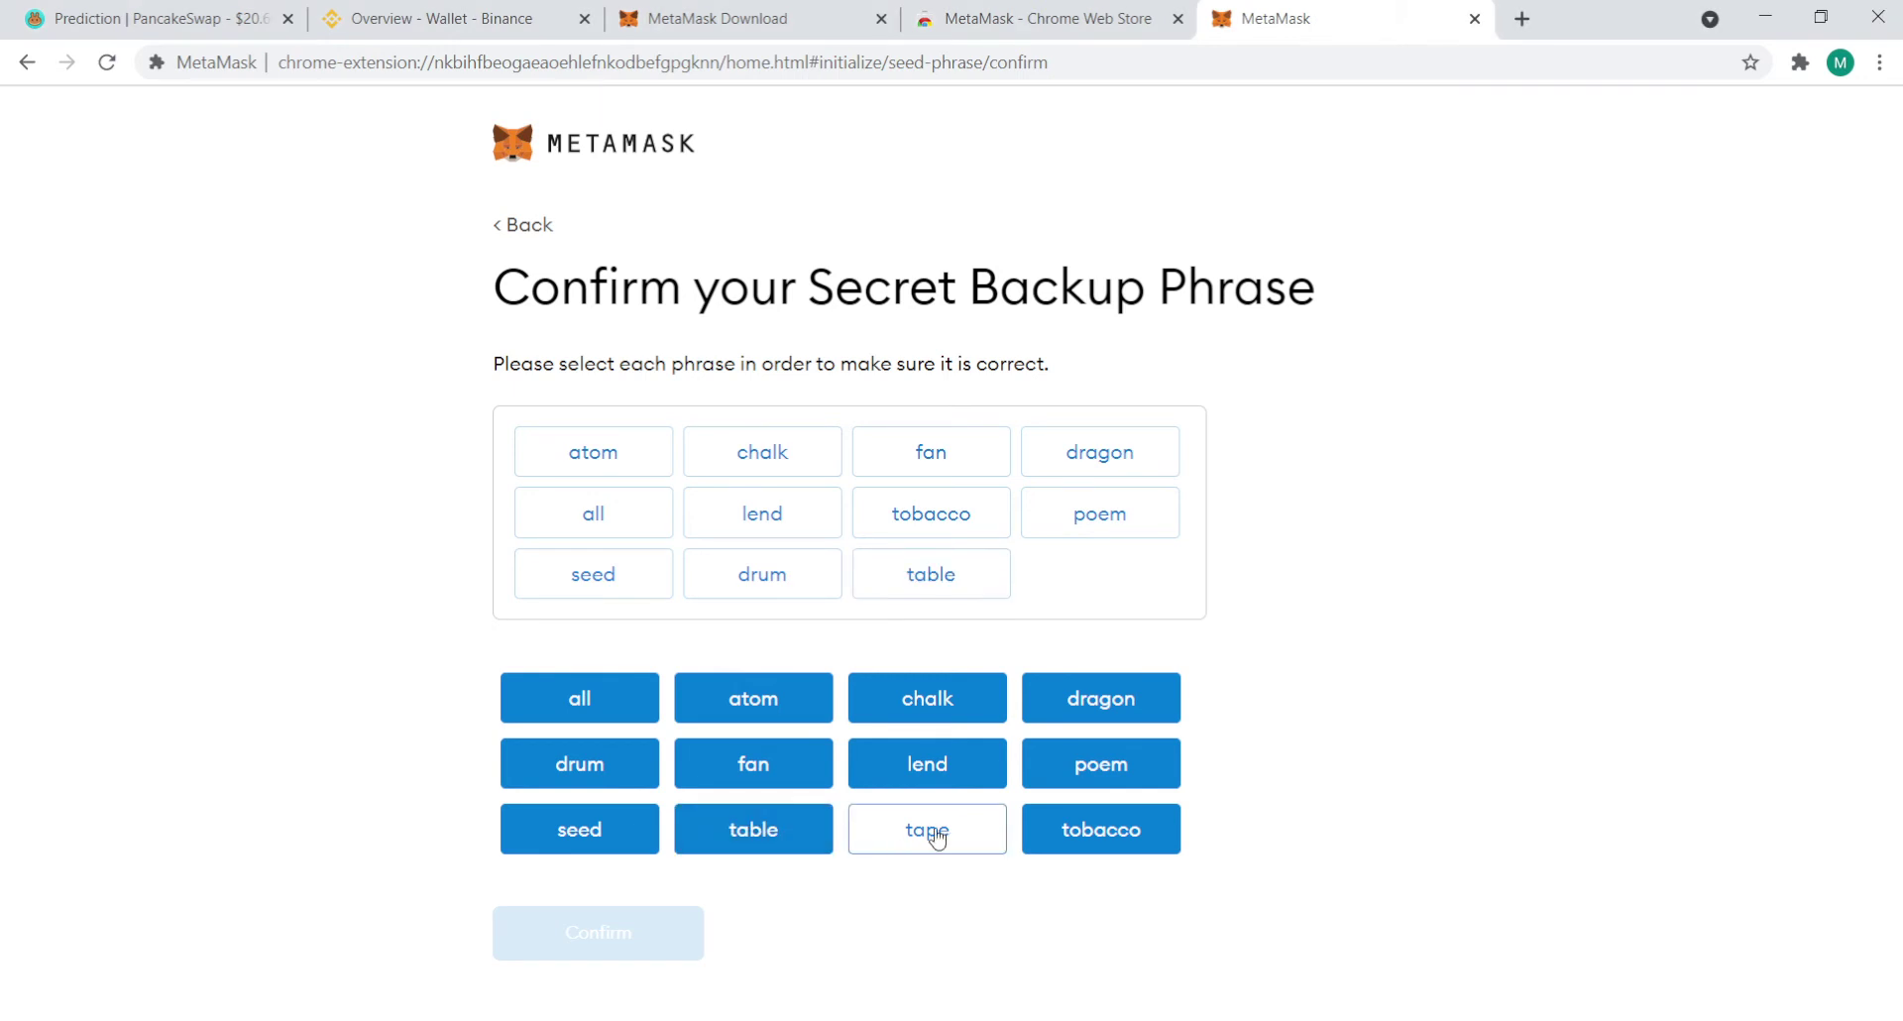
# Complete the Secret Backup Phrase confirmation and finish the wallet setup, dismissing the What's new notice
pyautogui.click(927, 829)
pyautogui.click(662, 920)
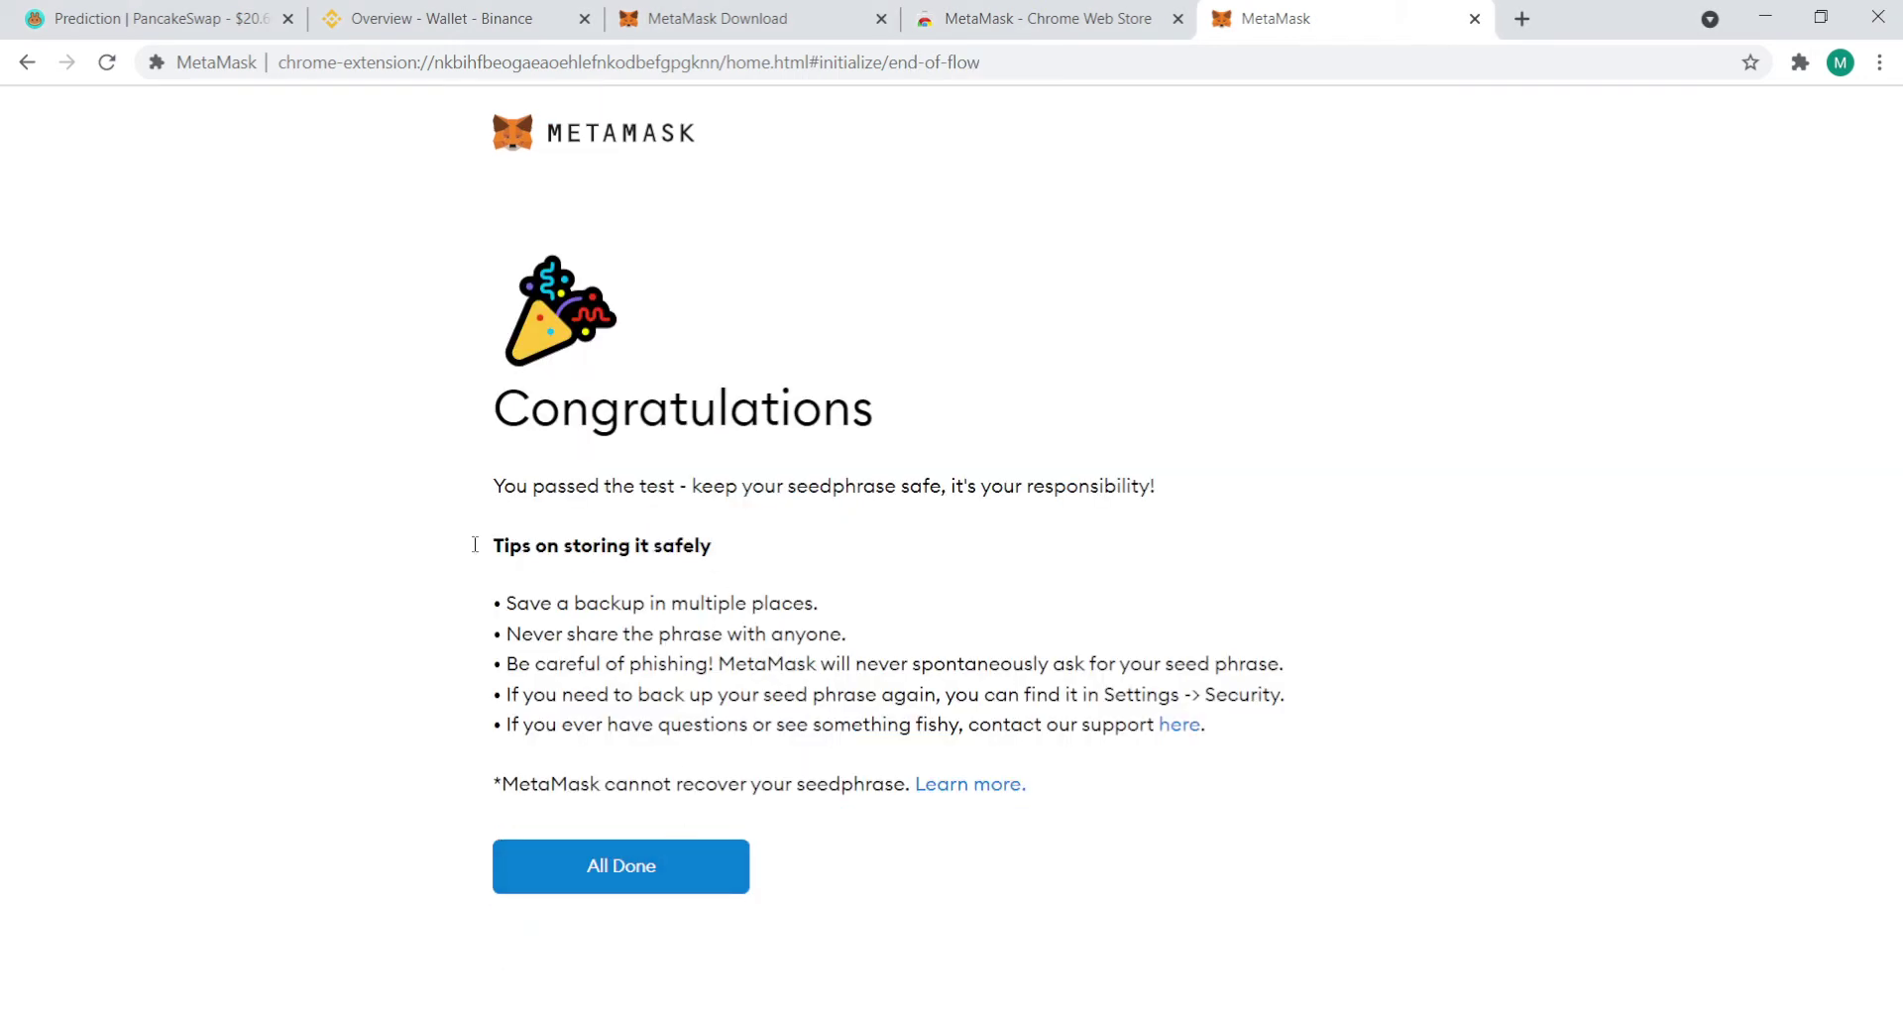
pyautogui.click(686, 885)
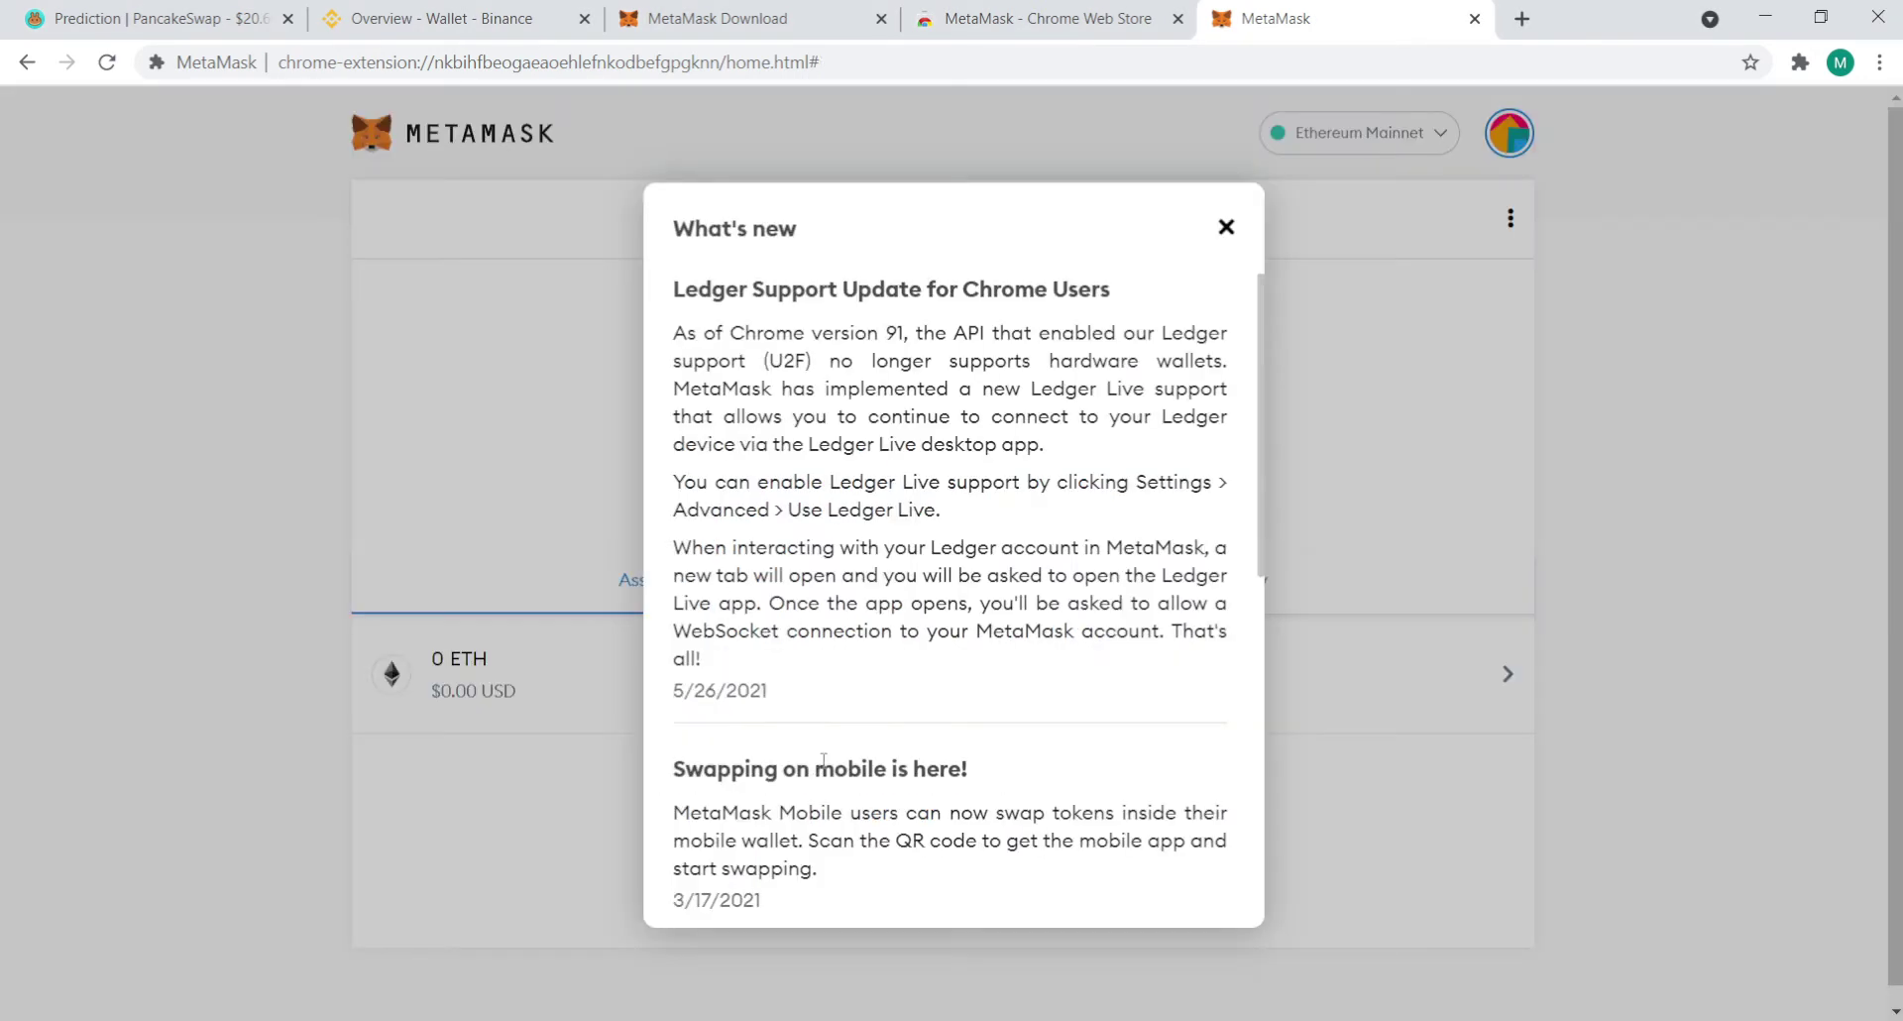
pyautogui.click(1226, 228)
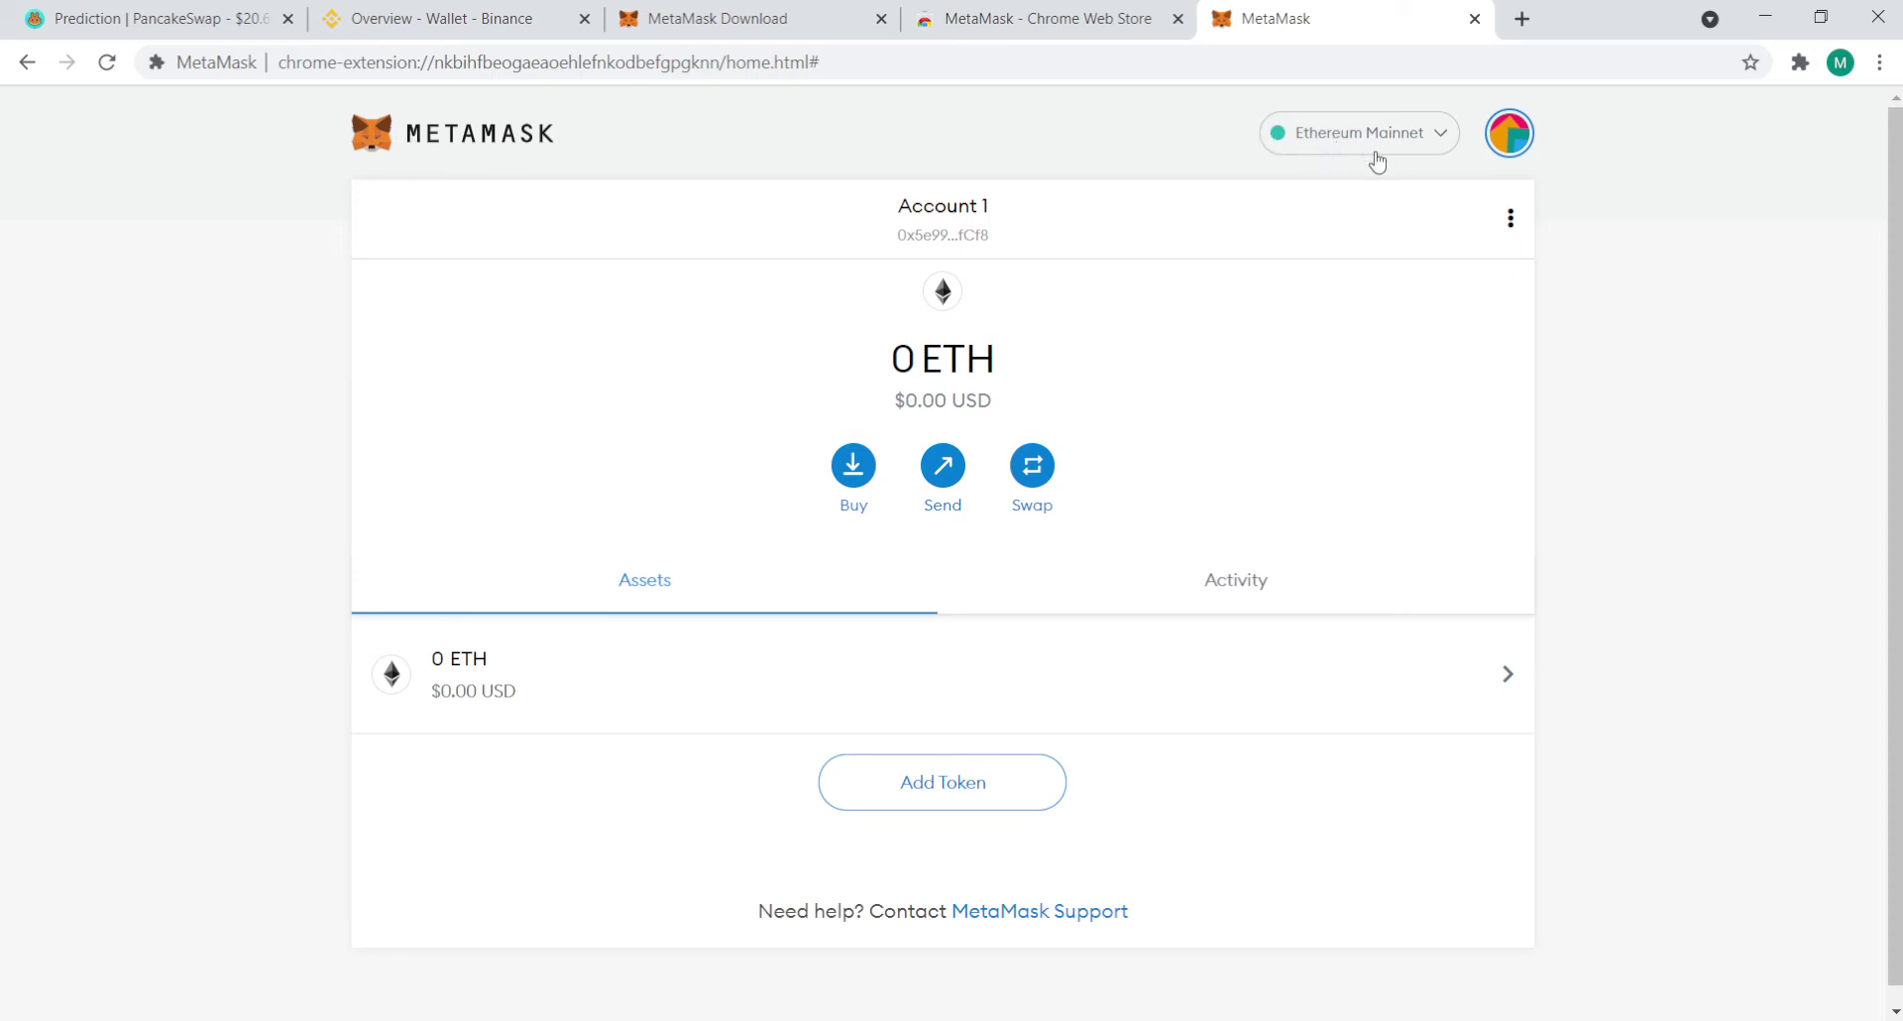
# Look over the PancakeSwap Prediction page and the list of networks available in the MetaMask wallet
pyautogui.click(148, 17)
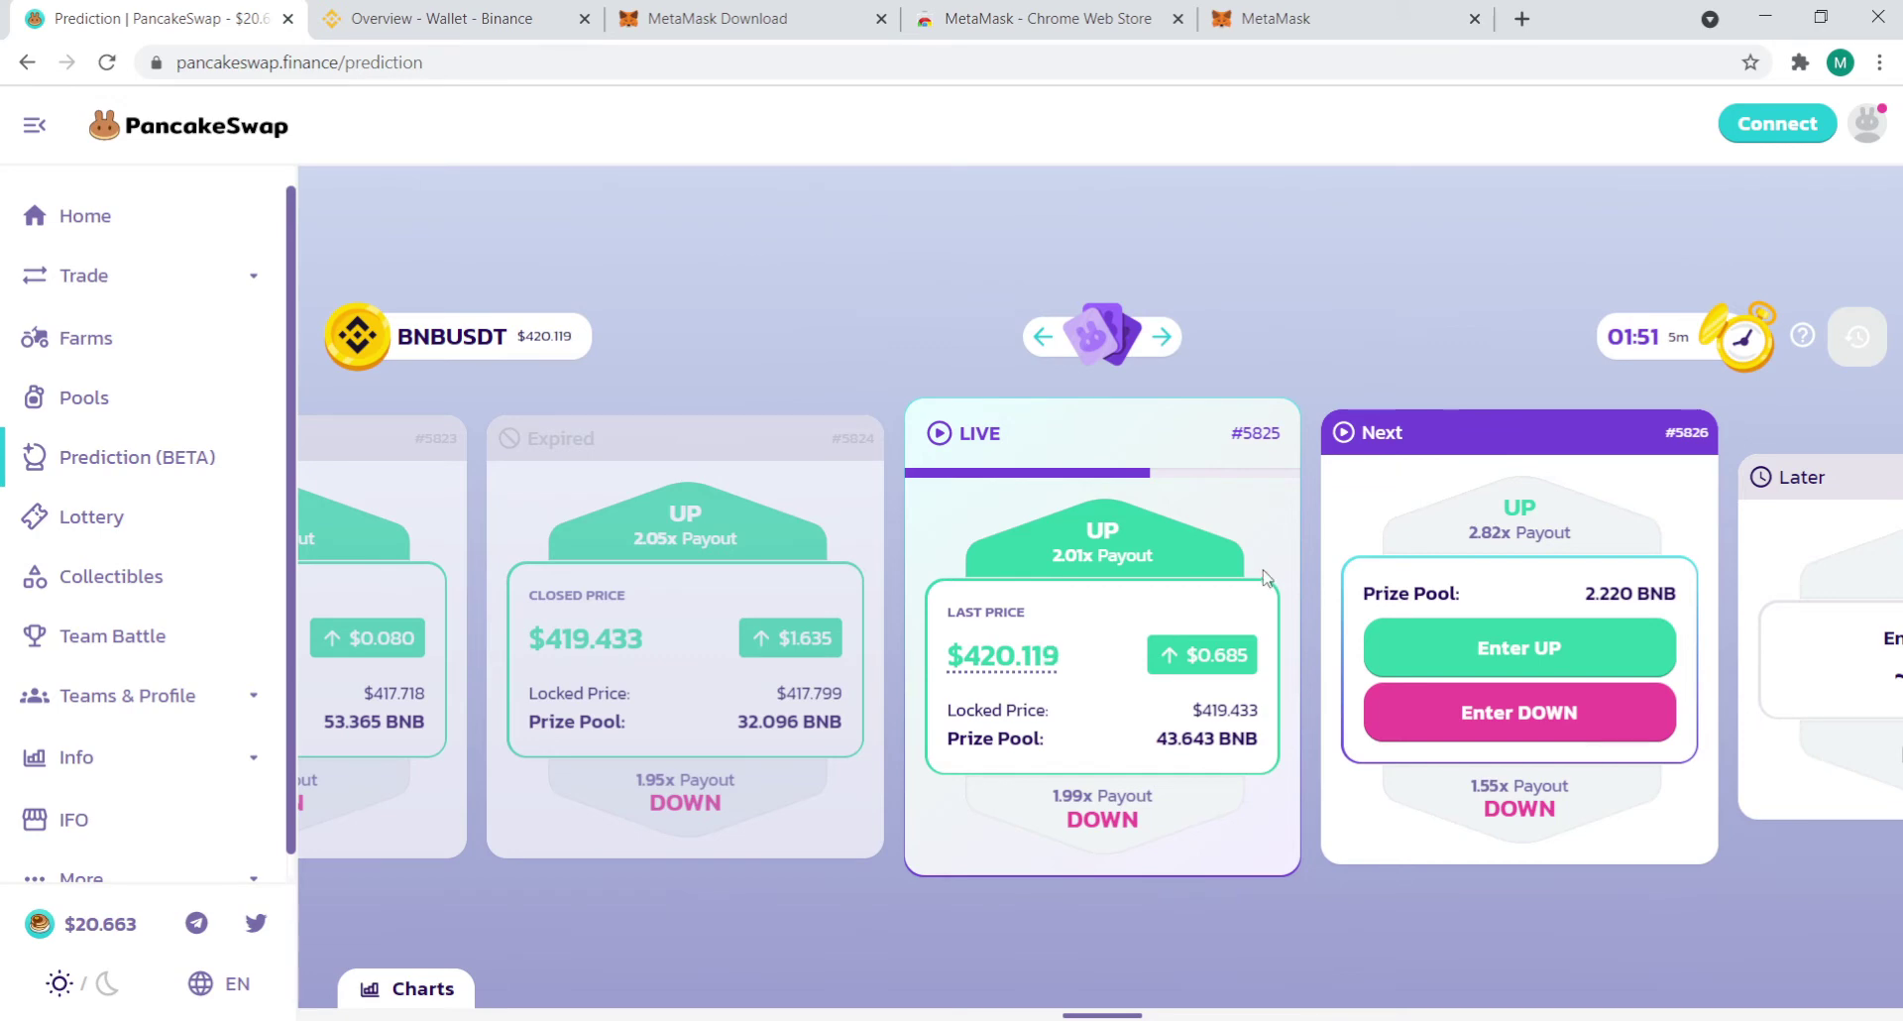
pyautogui.click(1333, 22)
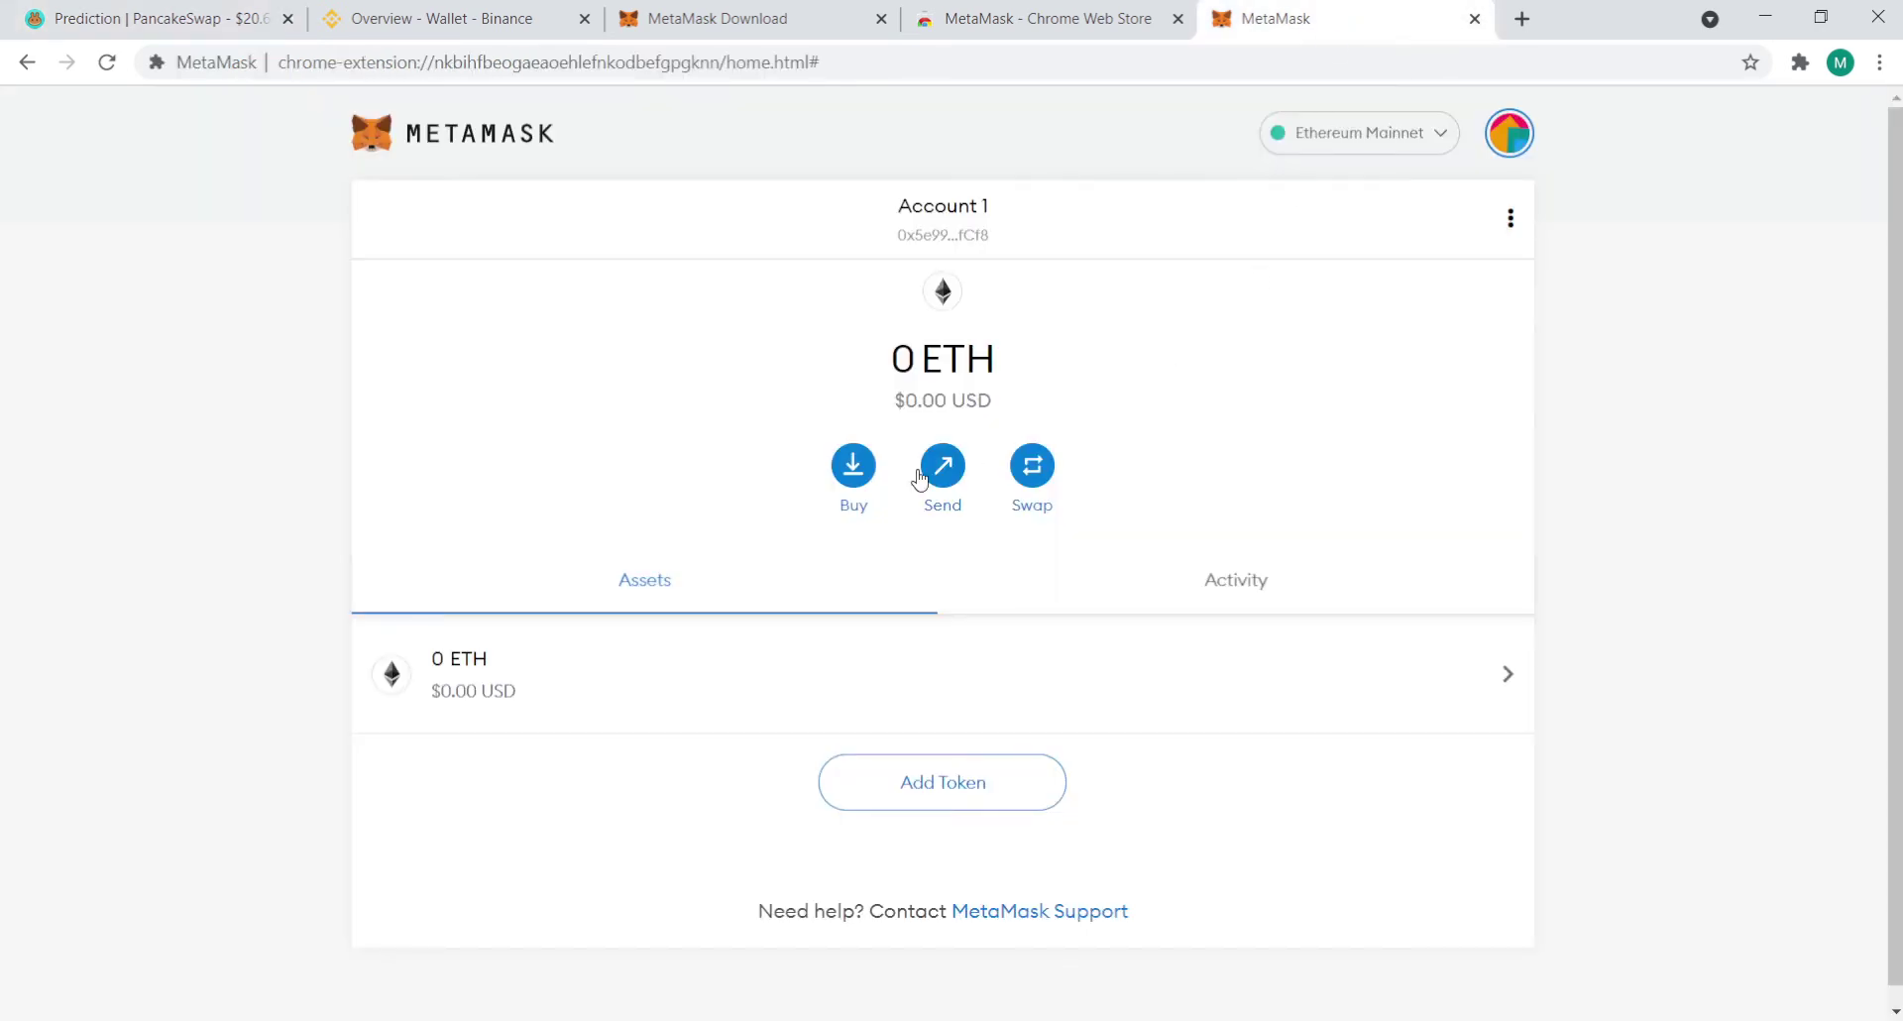
pyautogui.click(1439, 139)
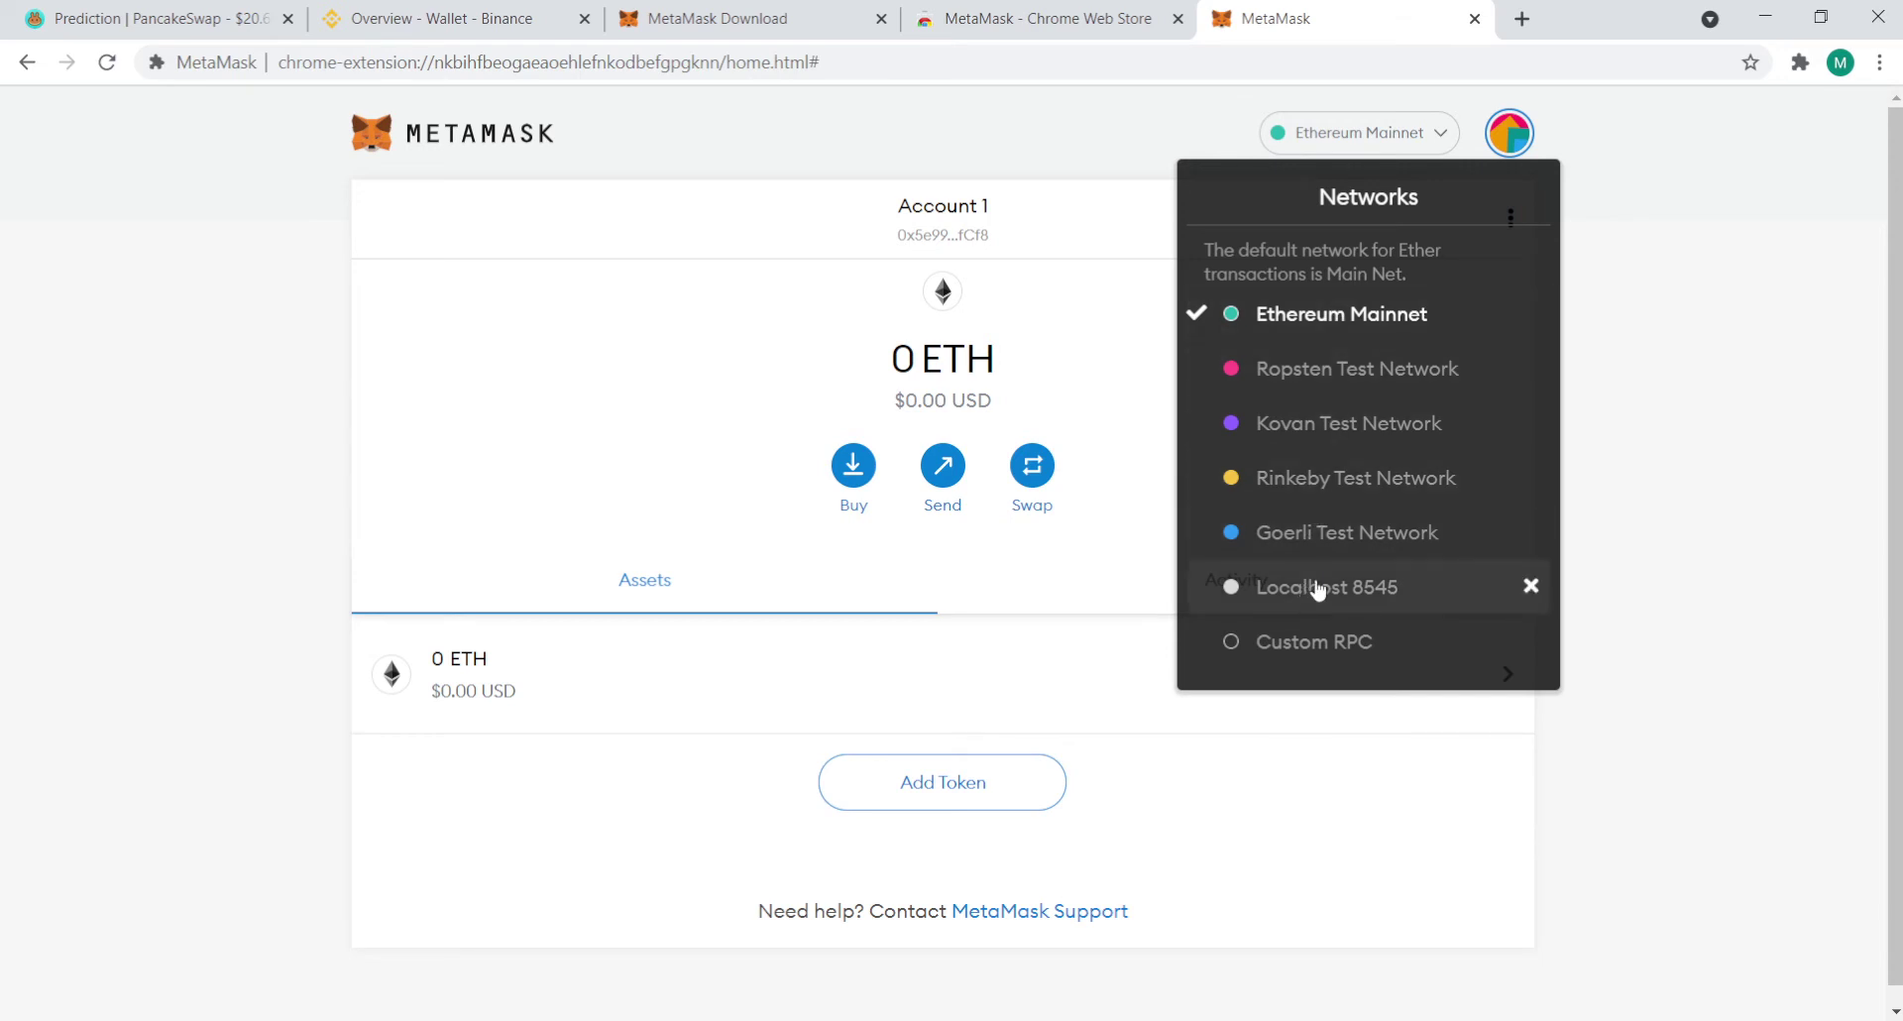
pyautogui.click(1767, 437)
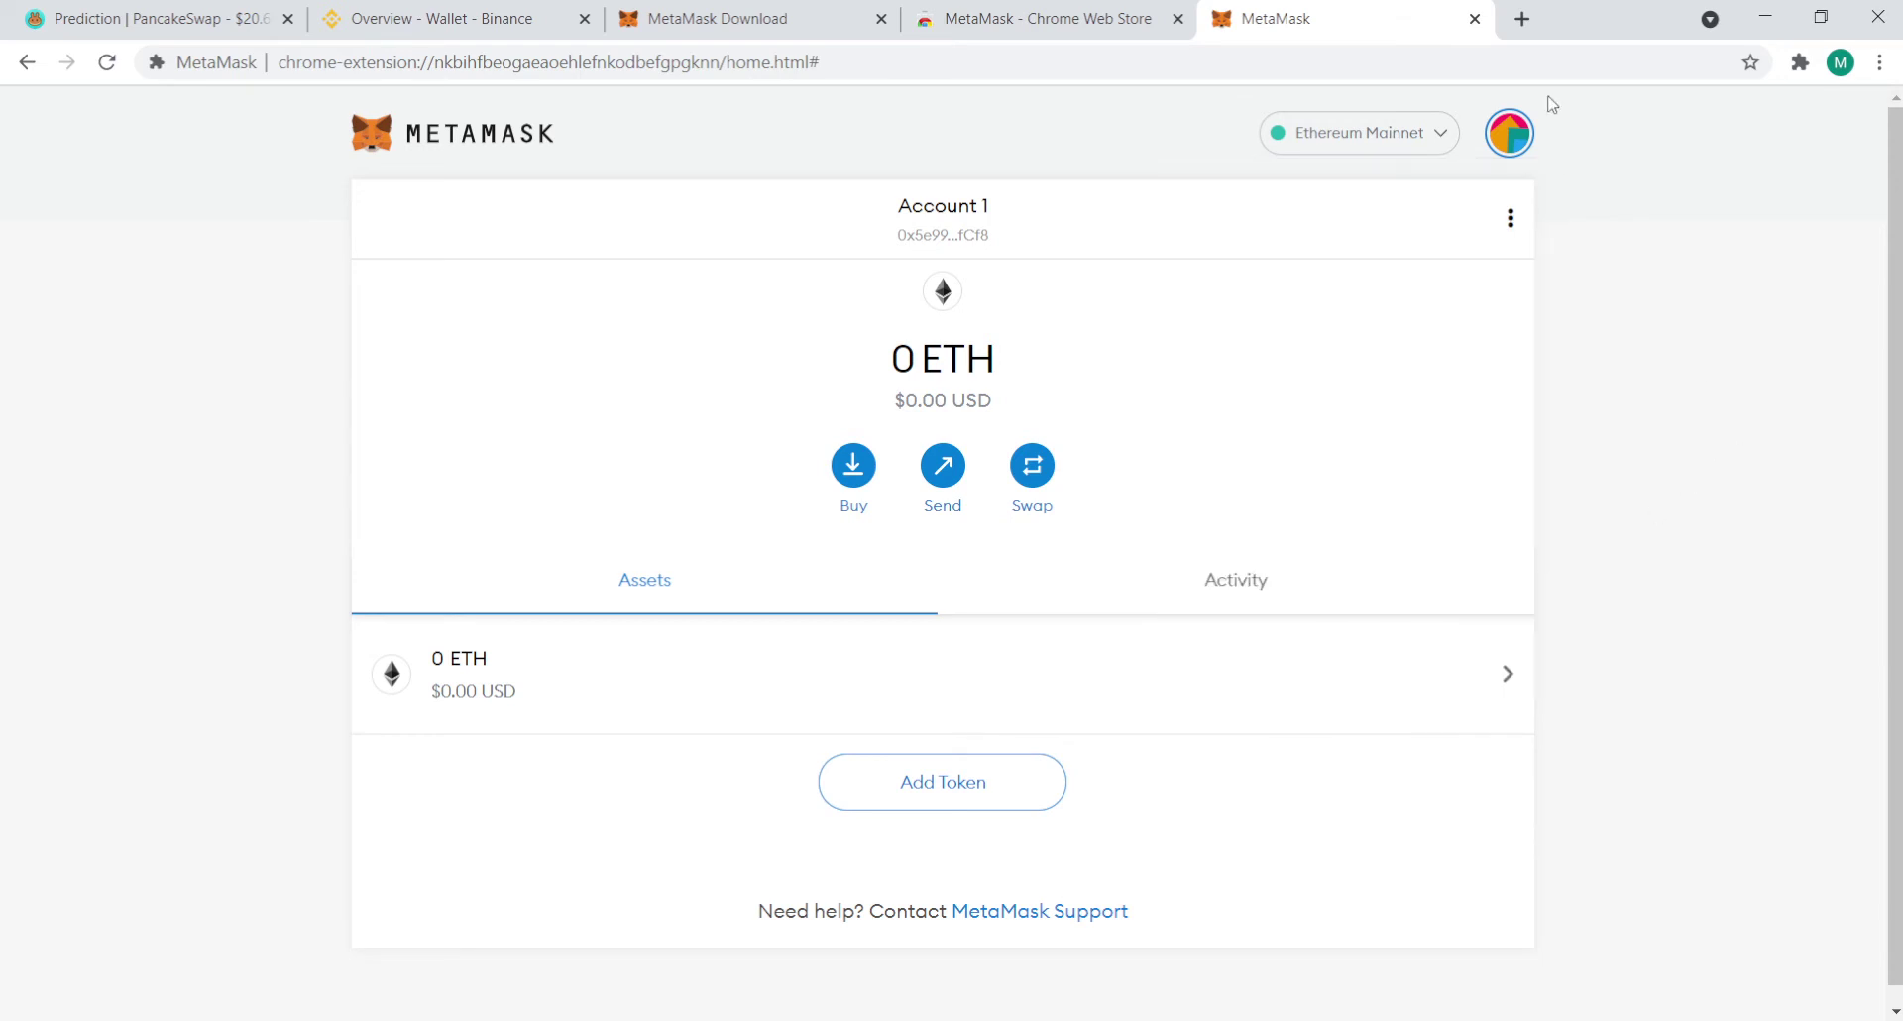
# Search Google in a new browser tab for "binance smart chain for metamask"
pyautogui.click(1521, 18)
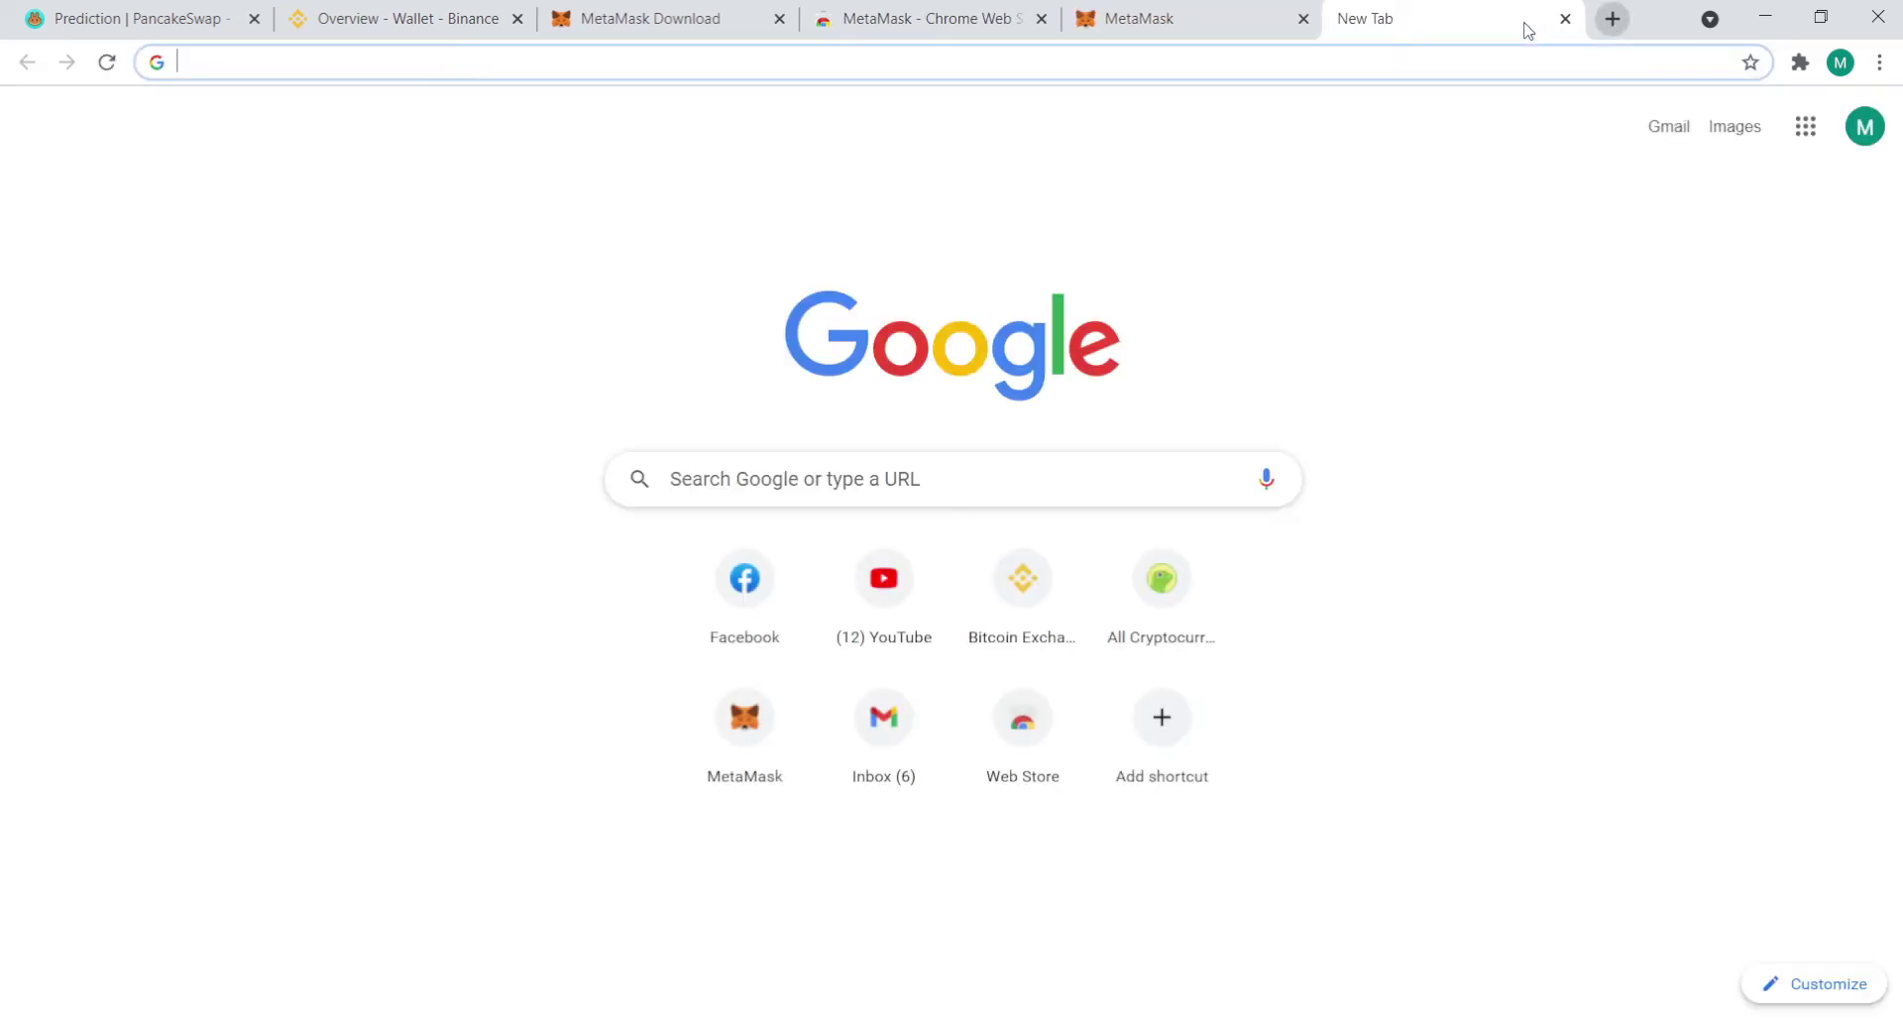
pyautogui.write('binan')
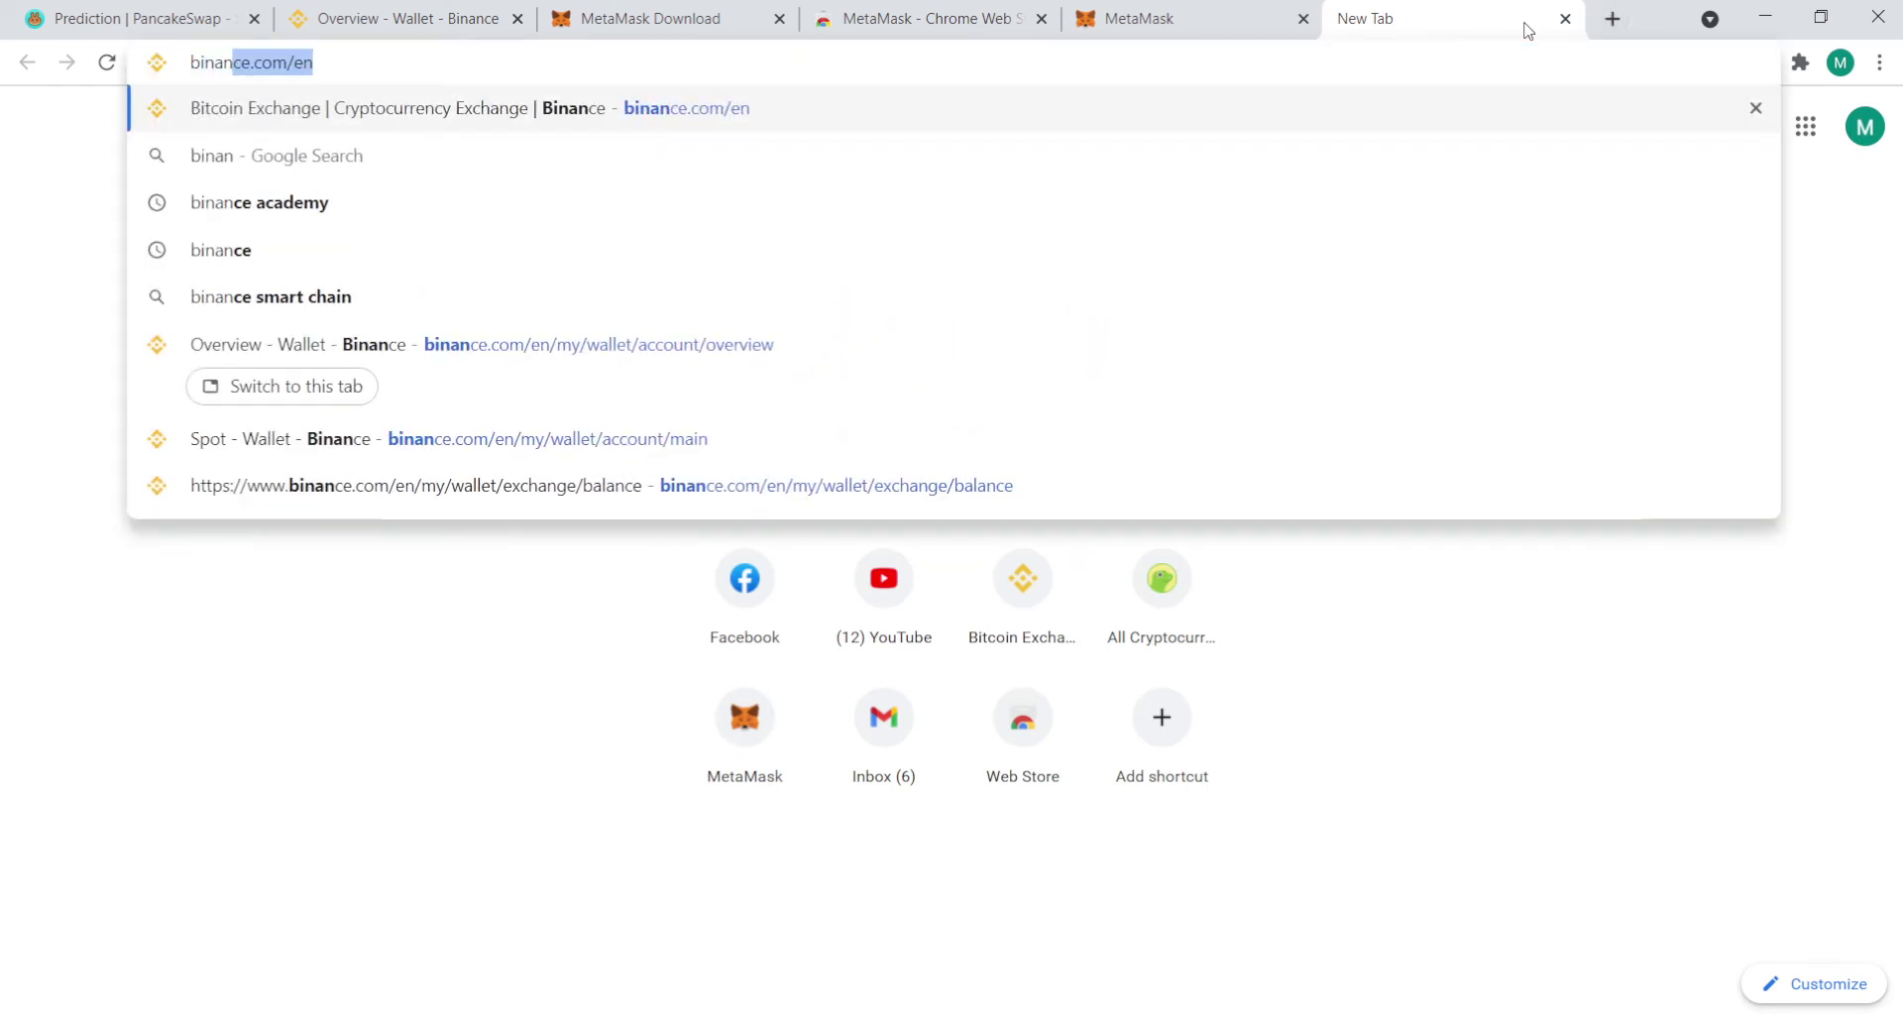
pyautogui.write('ce smrat chian ww')
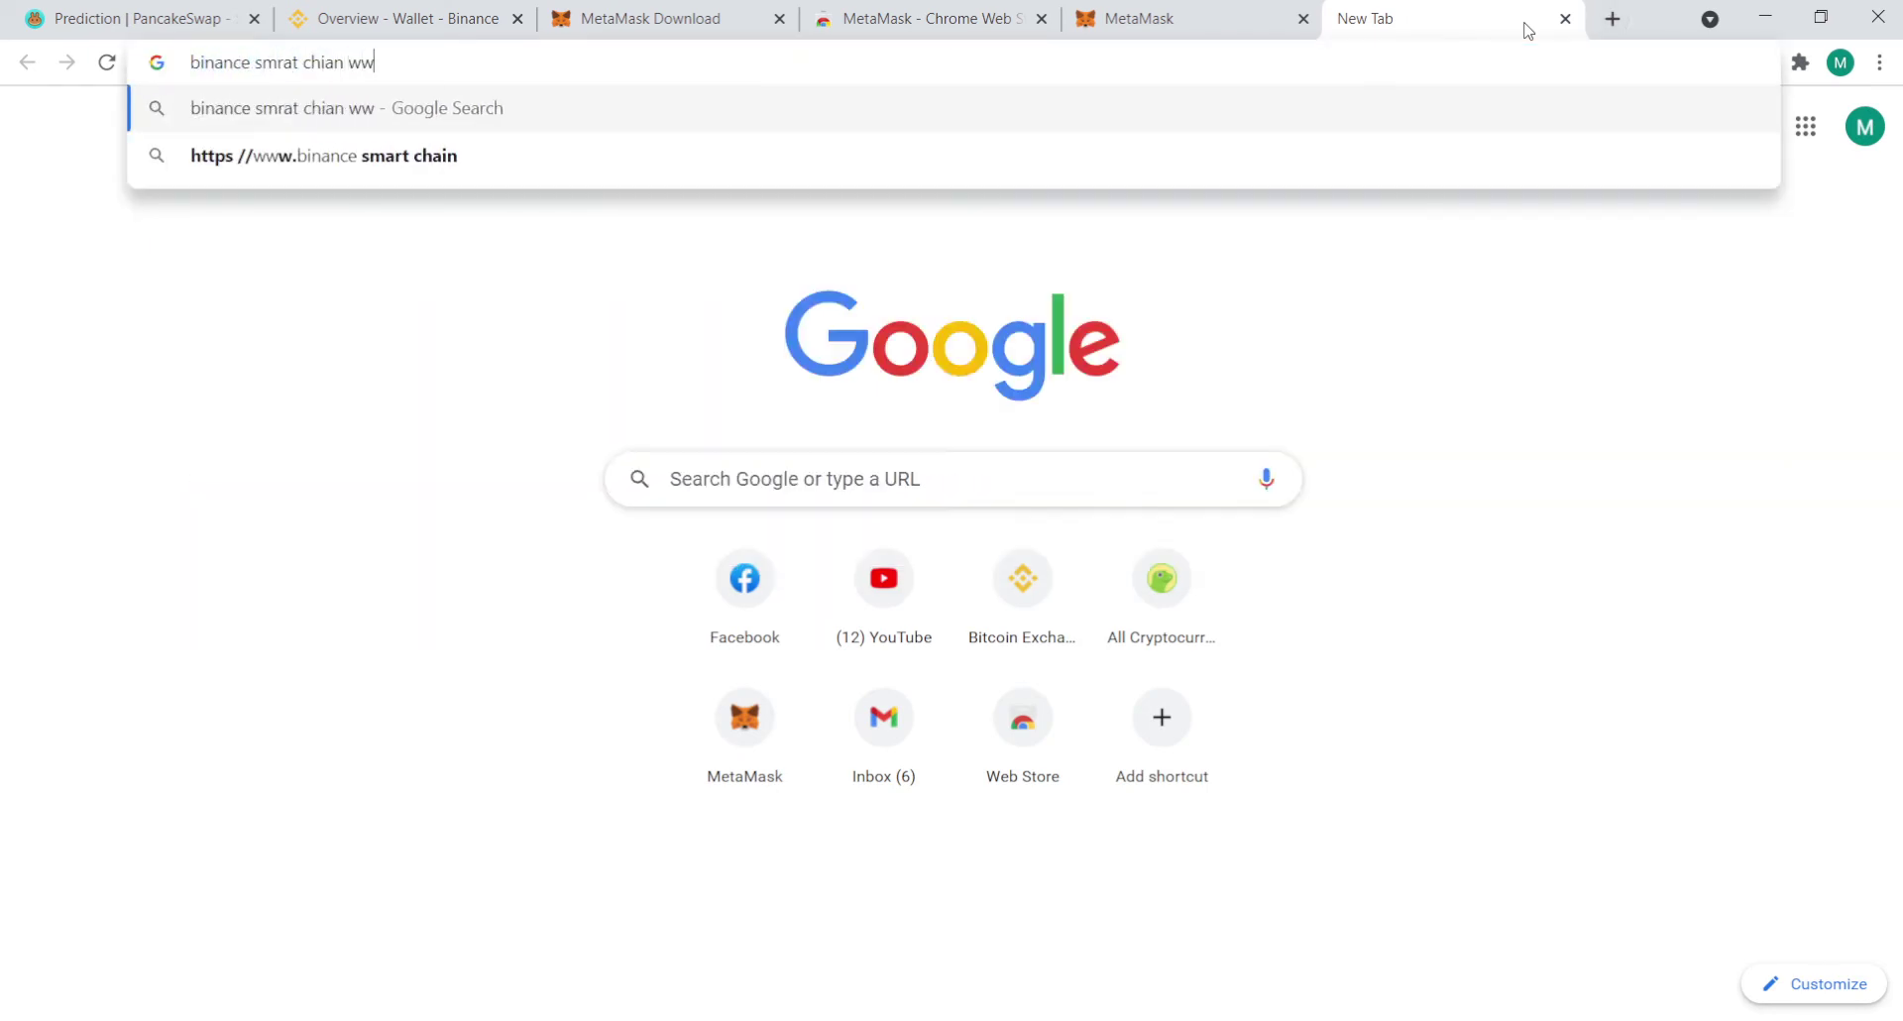
pyautogui.press('BackSpace')
pyautogui.write('a')
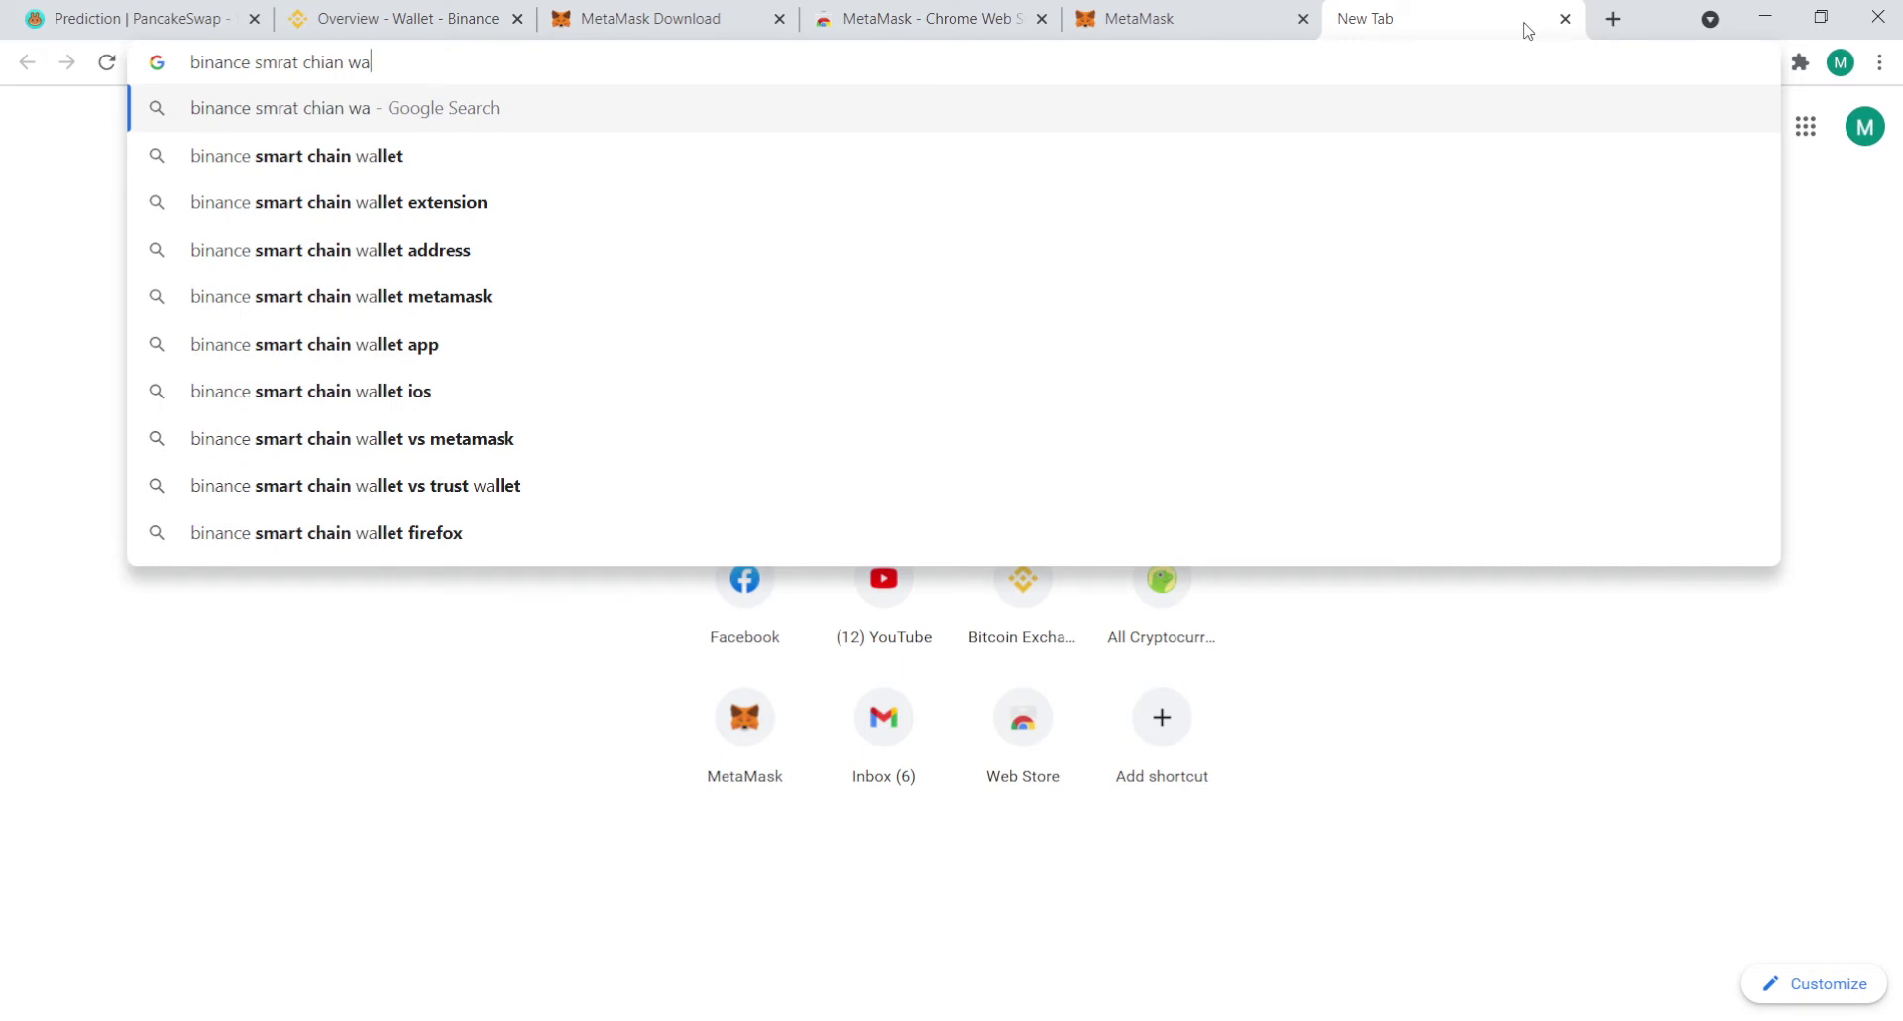
pyautogui.press('BackSpace')
pyautogui.press('BackSpace')
pyautogui.write('for meta')
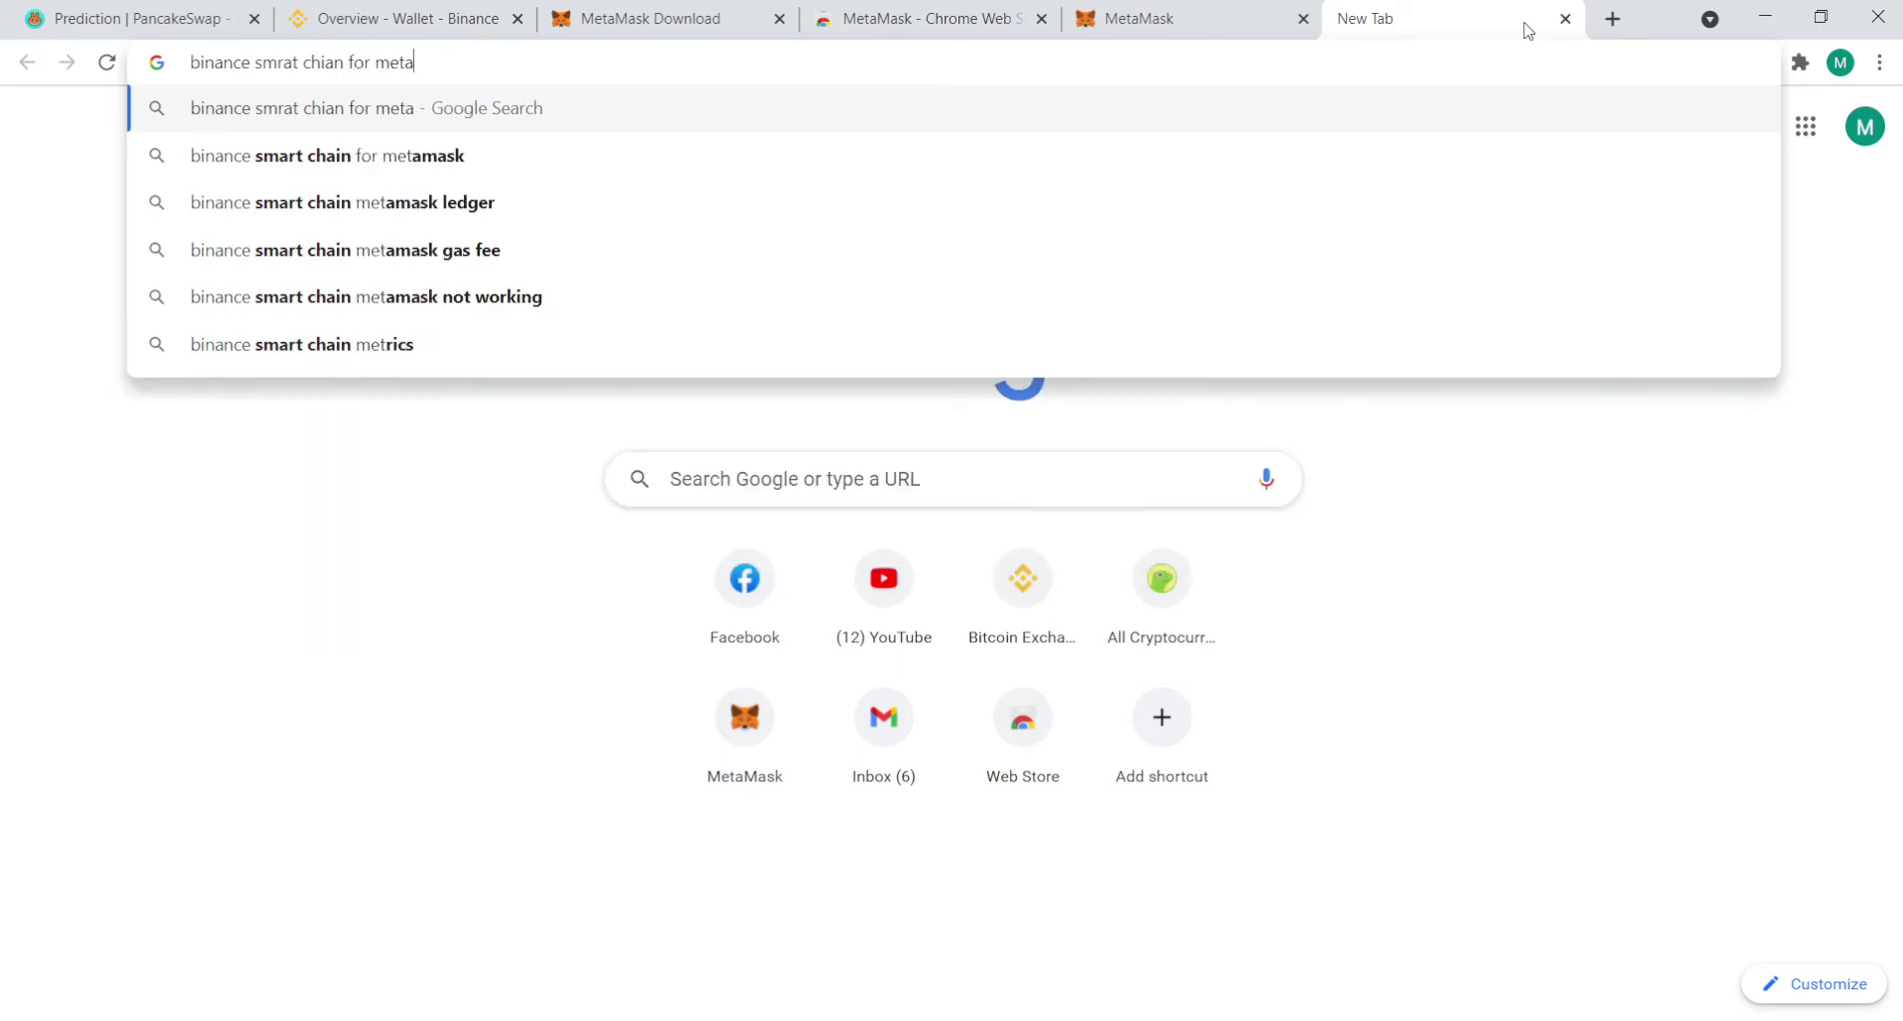
pyautogui.press('Down')
pyautogui.press('Return')
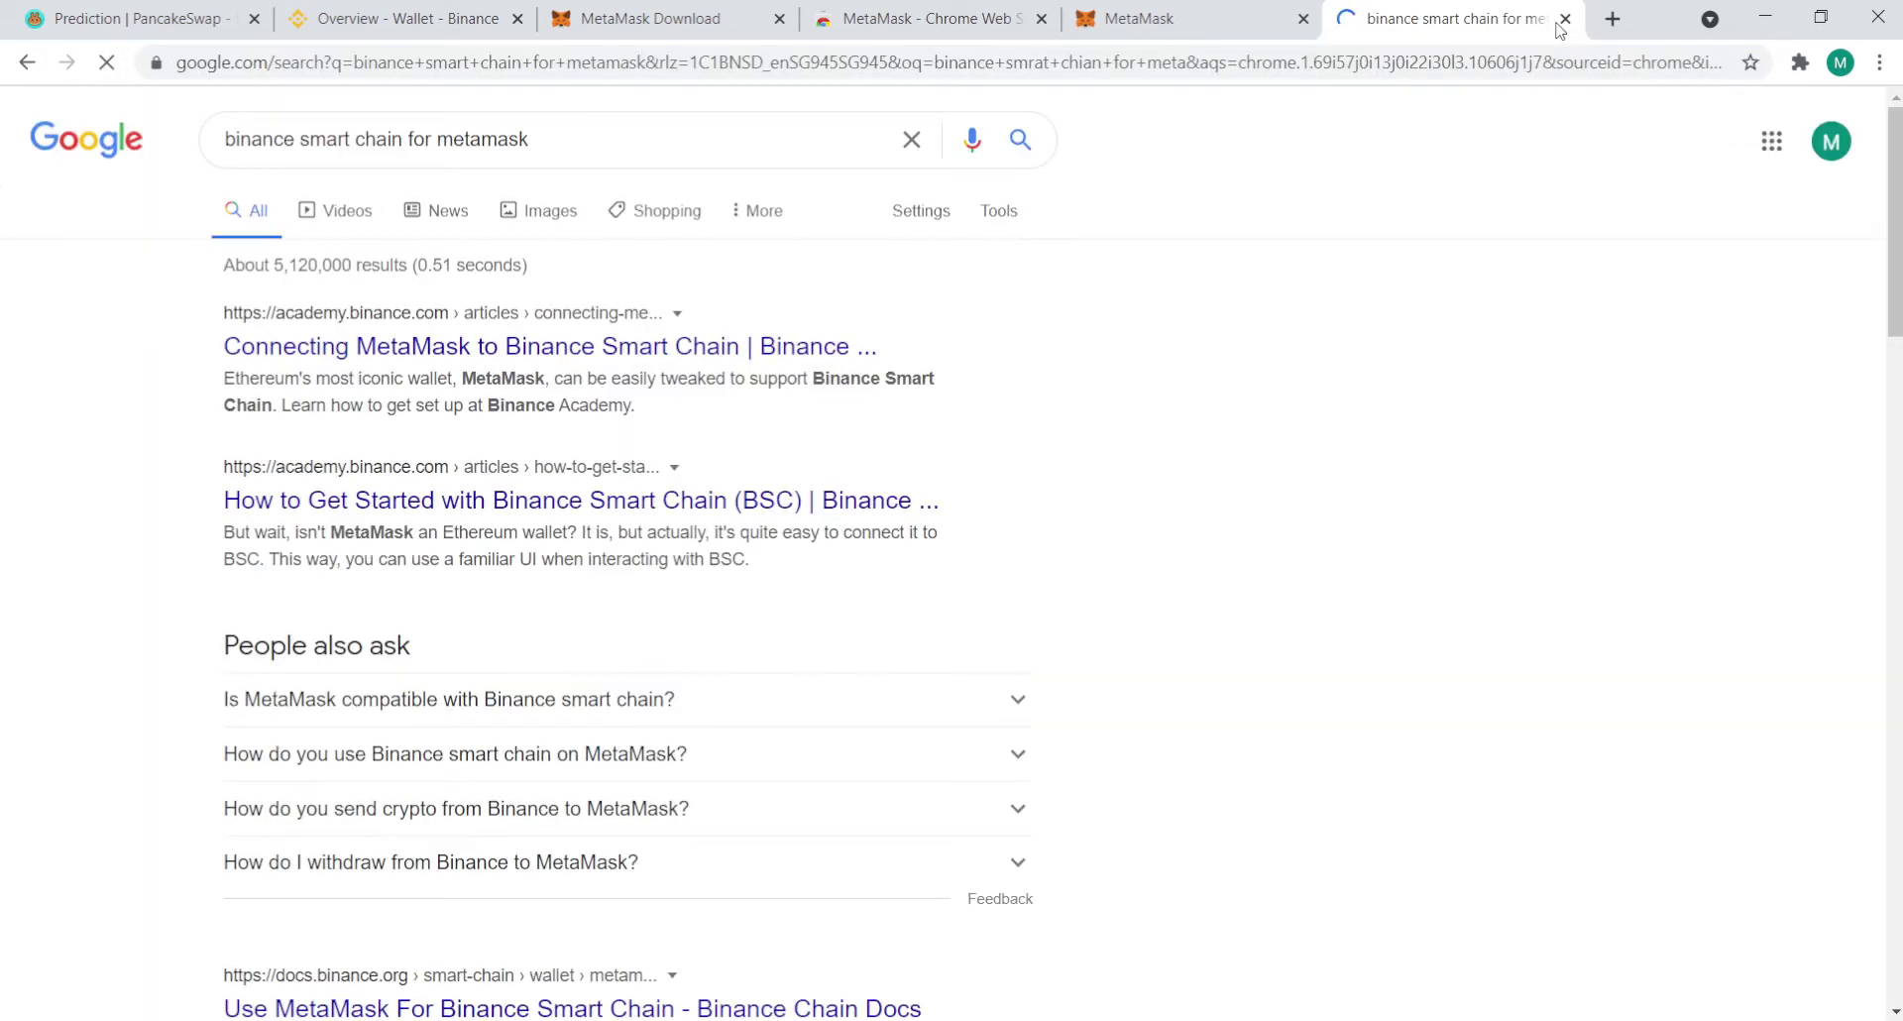
# Open the Binance Academy article on connecting MetaMask to Binance Smart Chain and find the Mainnet network parameters
pyautogui.click(678, 349)
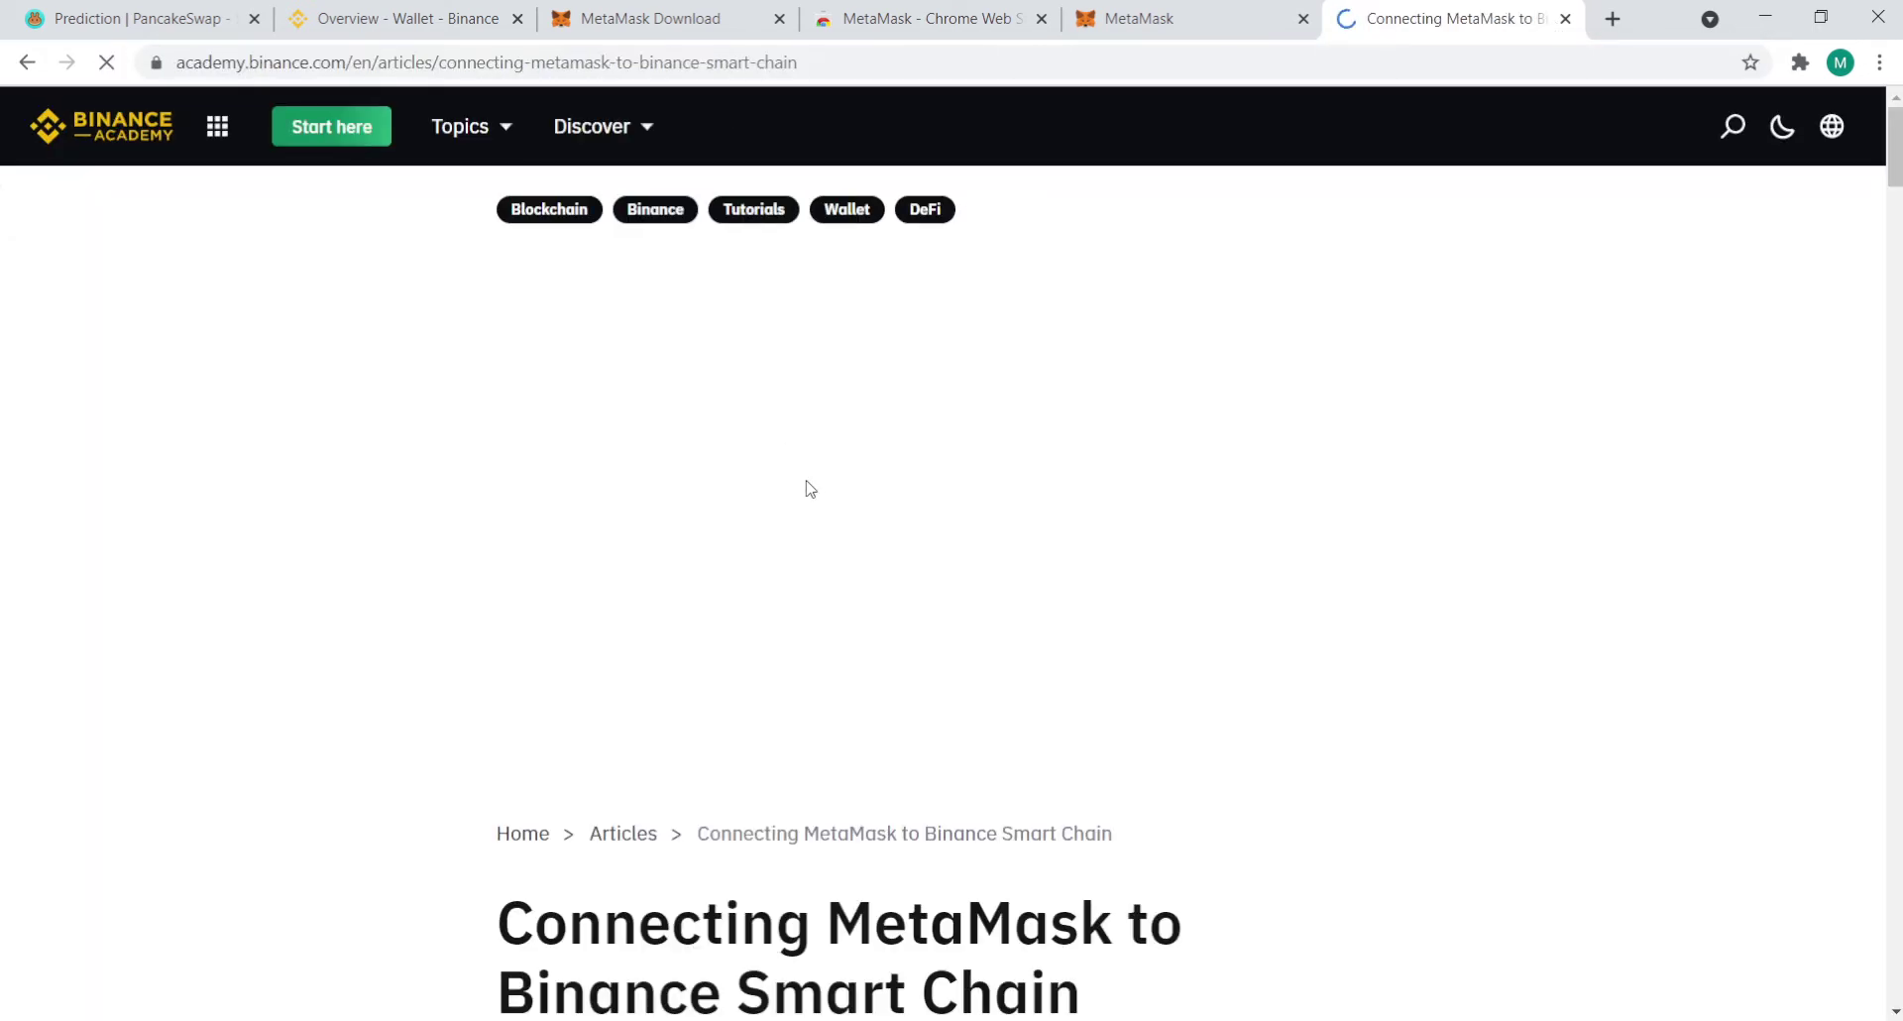
pyautogui.scroll(-12, 718, 473)
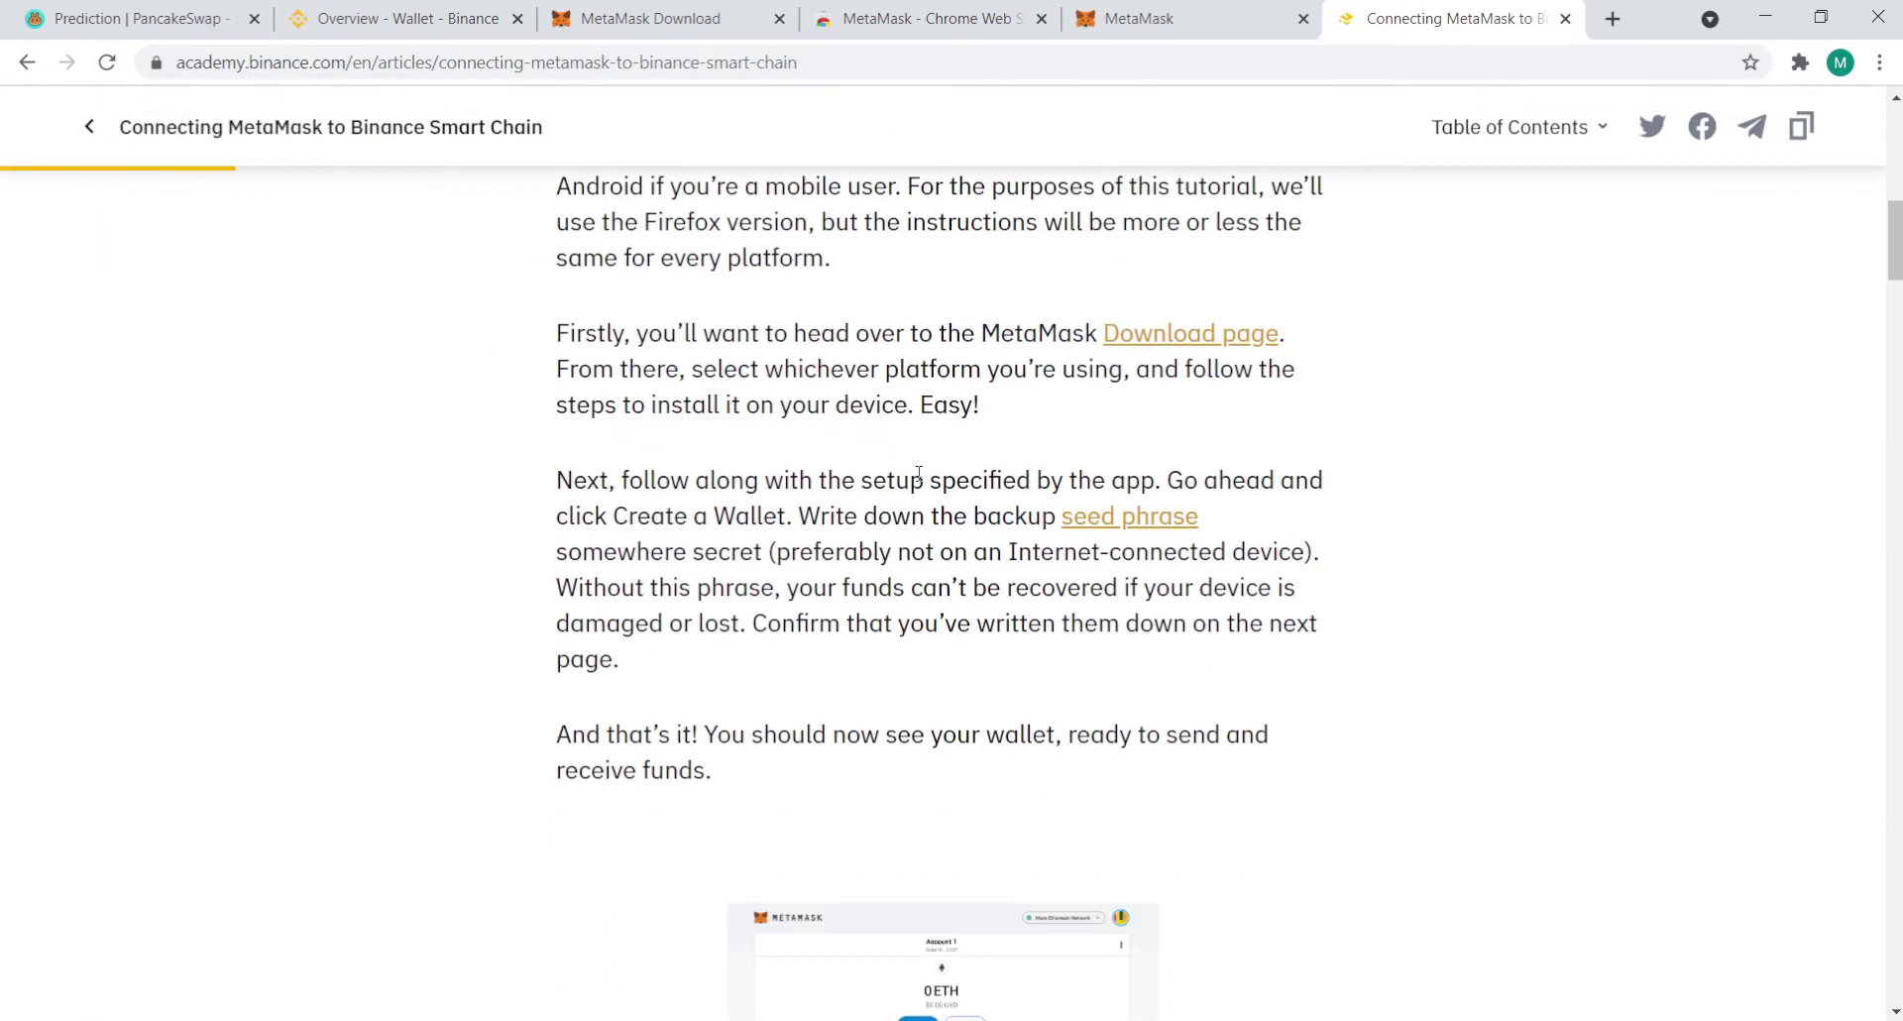
pyautogui.scroll(-12, 919, 476)
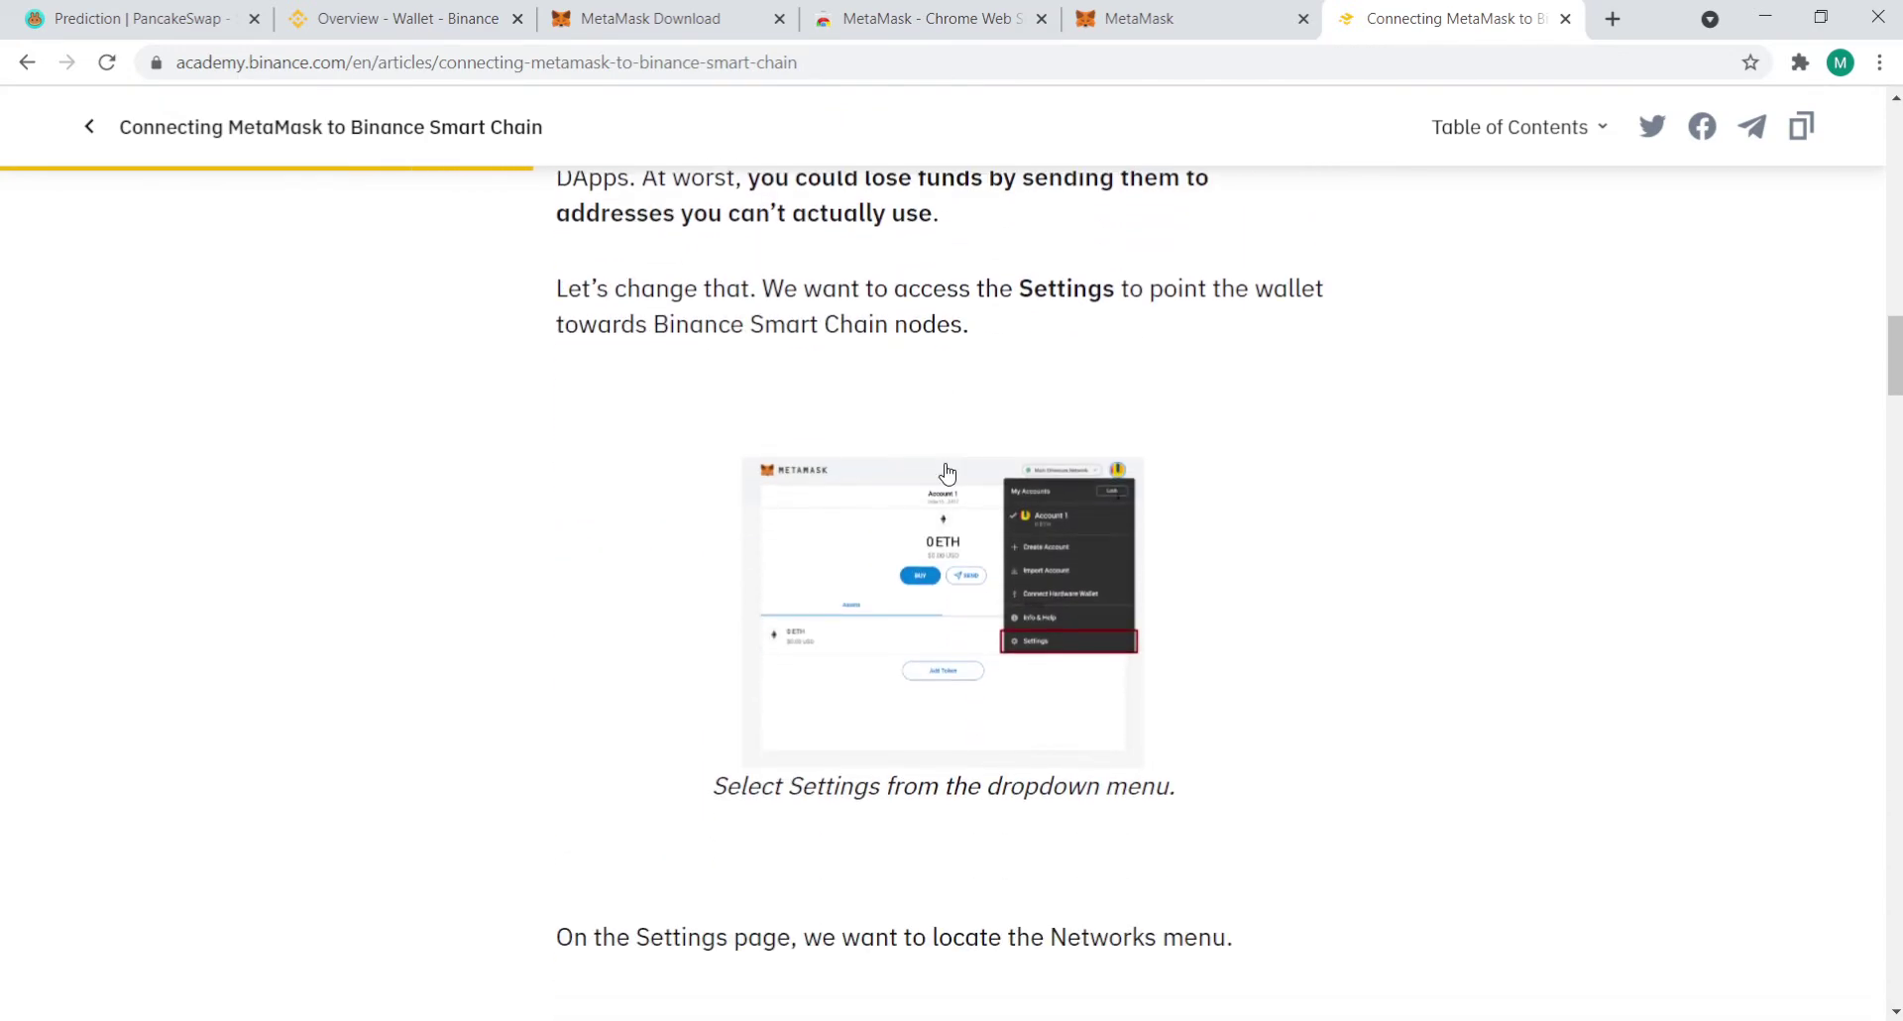
pyautogui.scroll(-10, 947, 473)
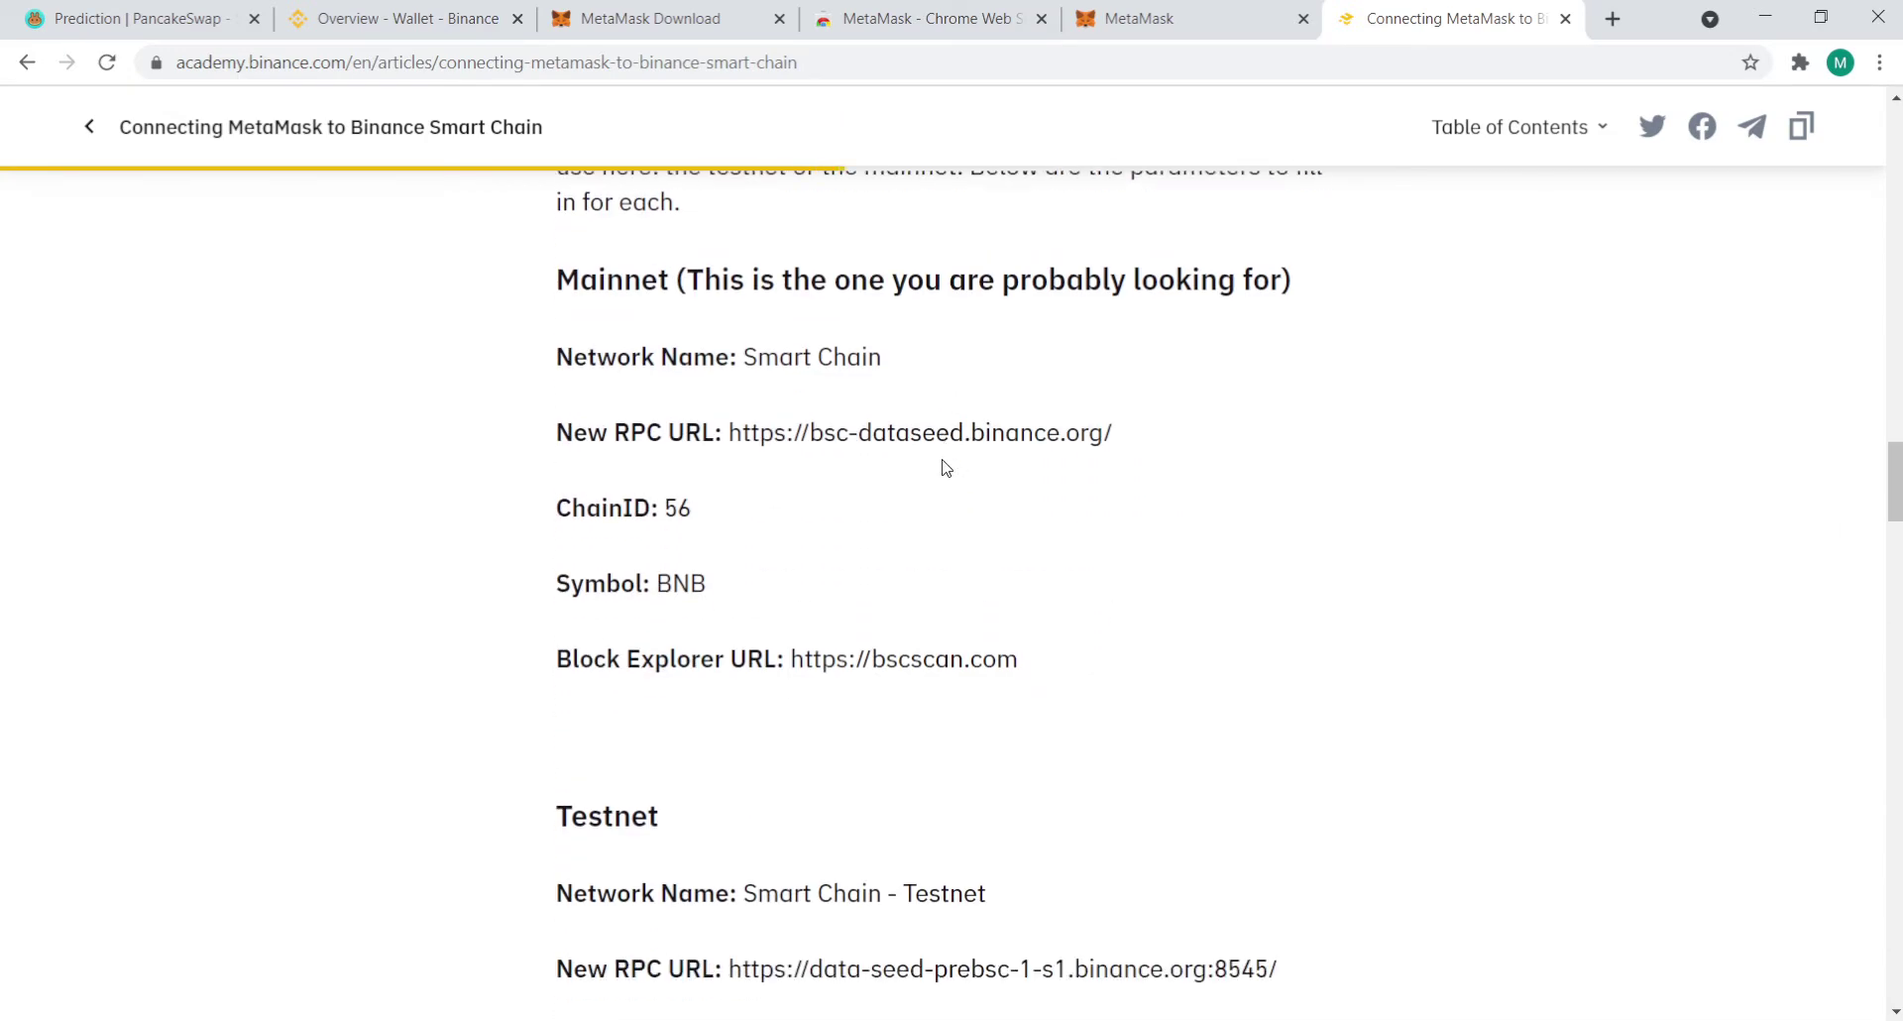
# Start a new custom RPC network in MetaMask and name it Binance Smart Chain
pyautogui.click(1189, 18)
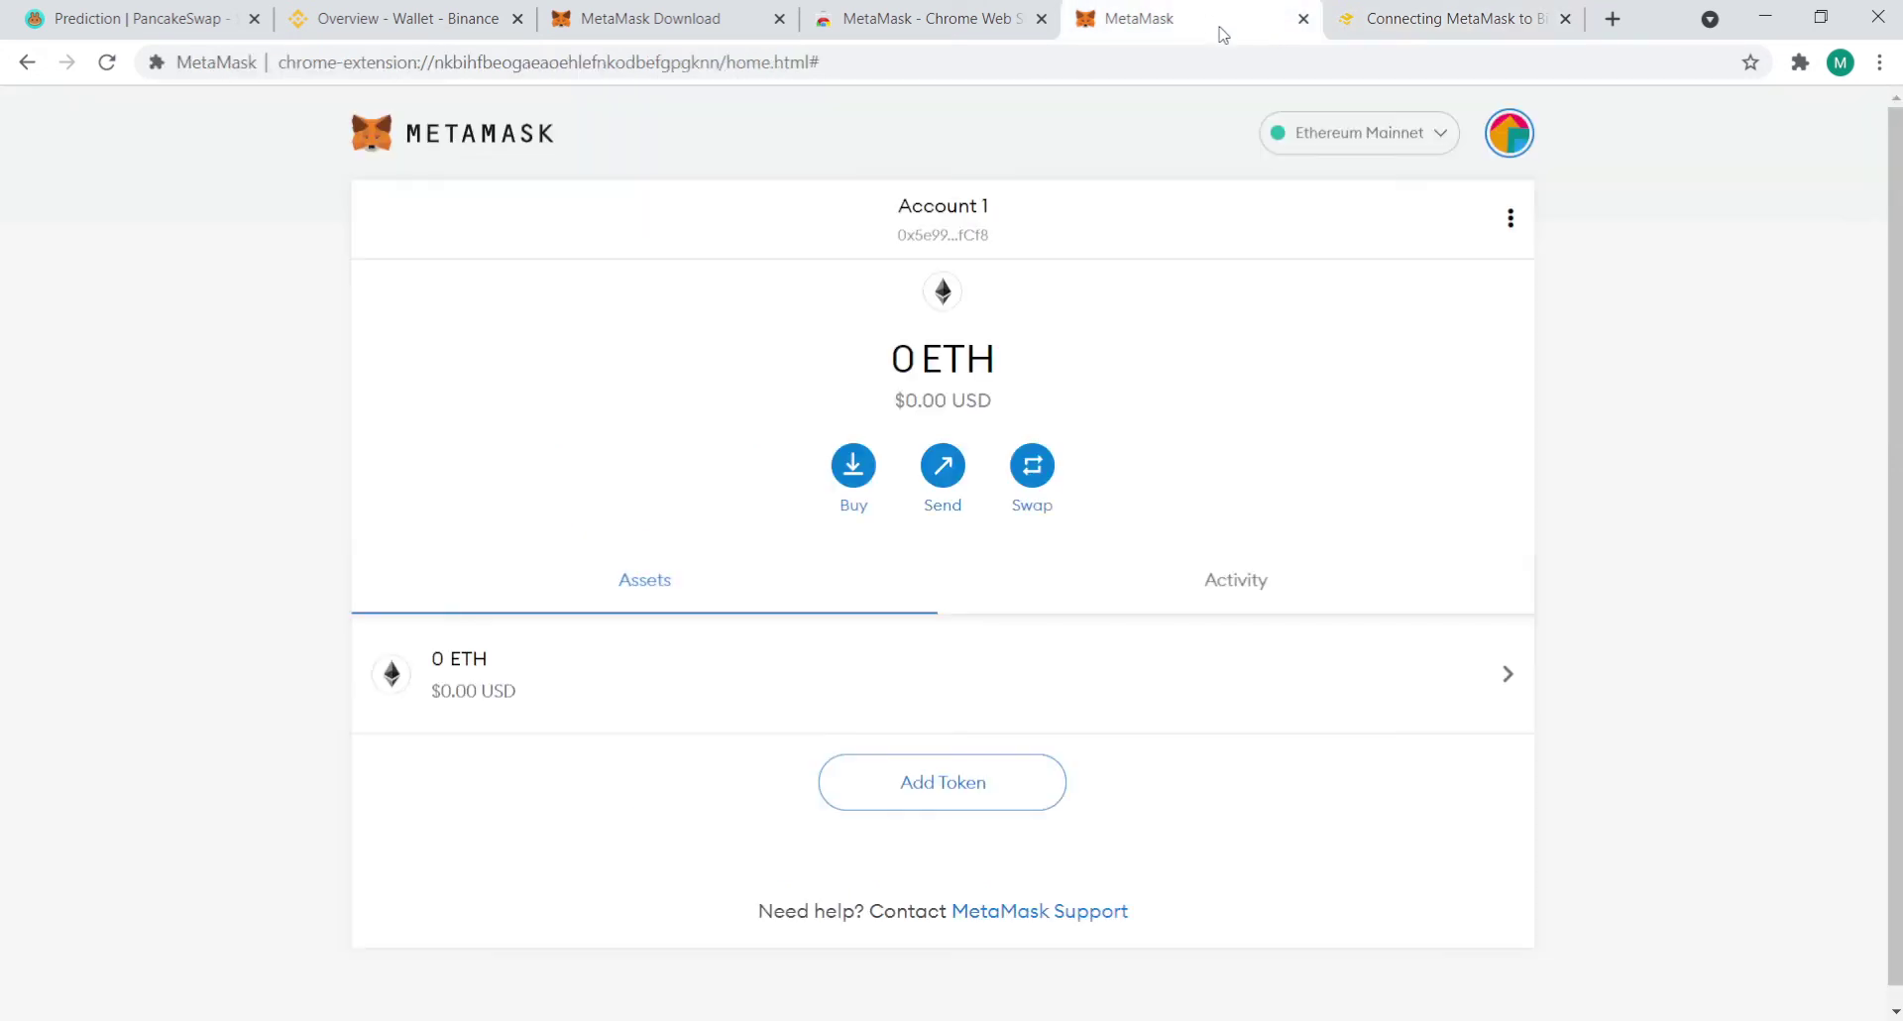
pyautogui.click(1368, 141)
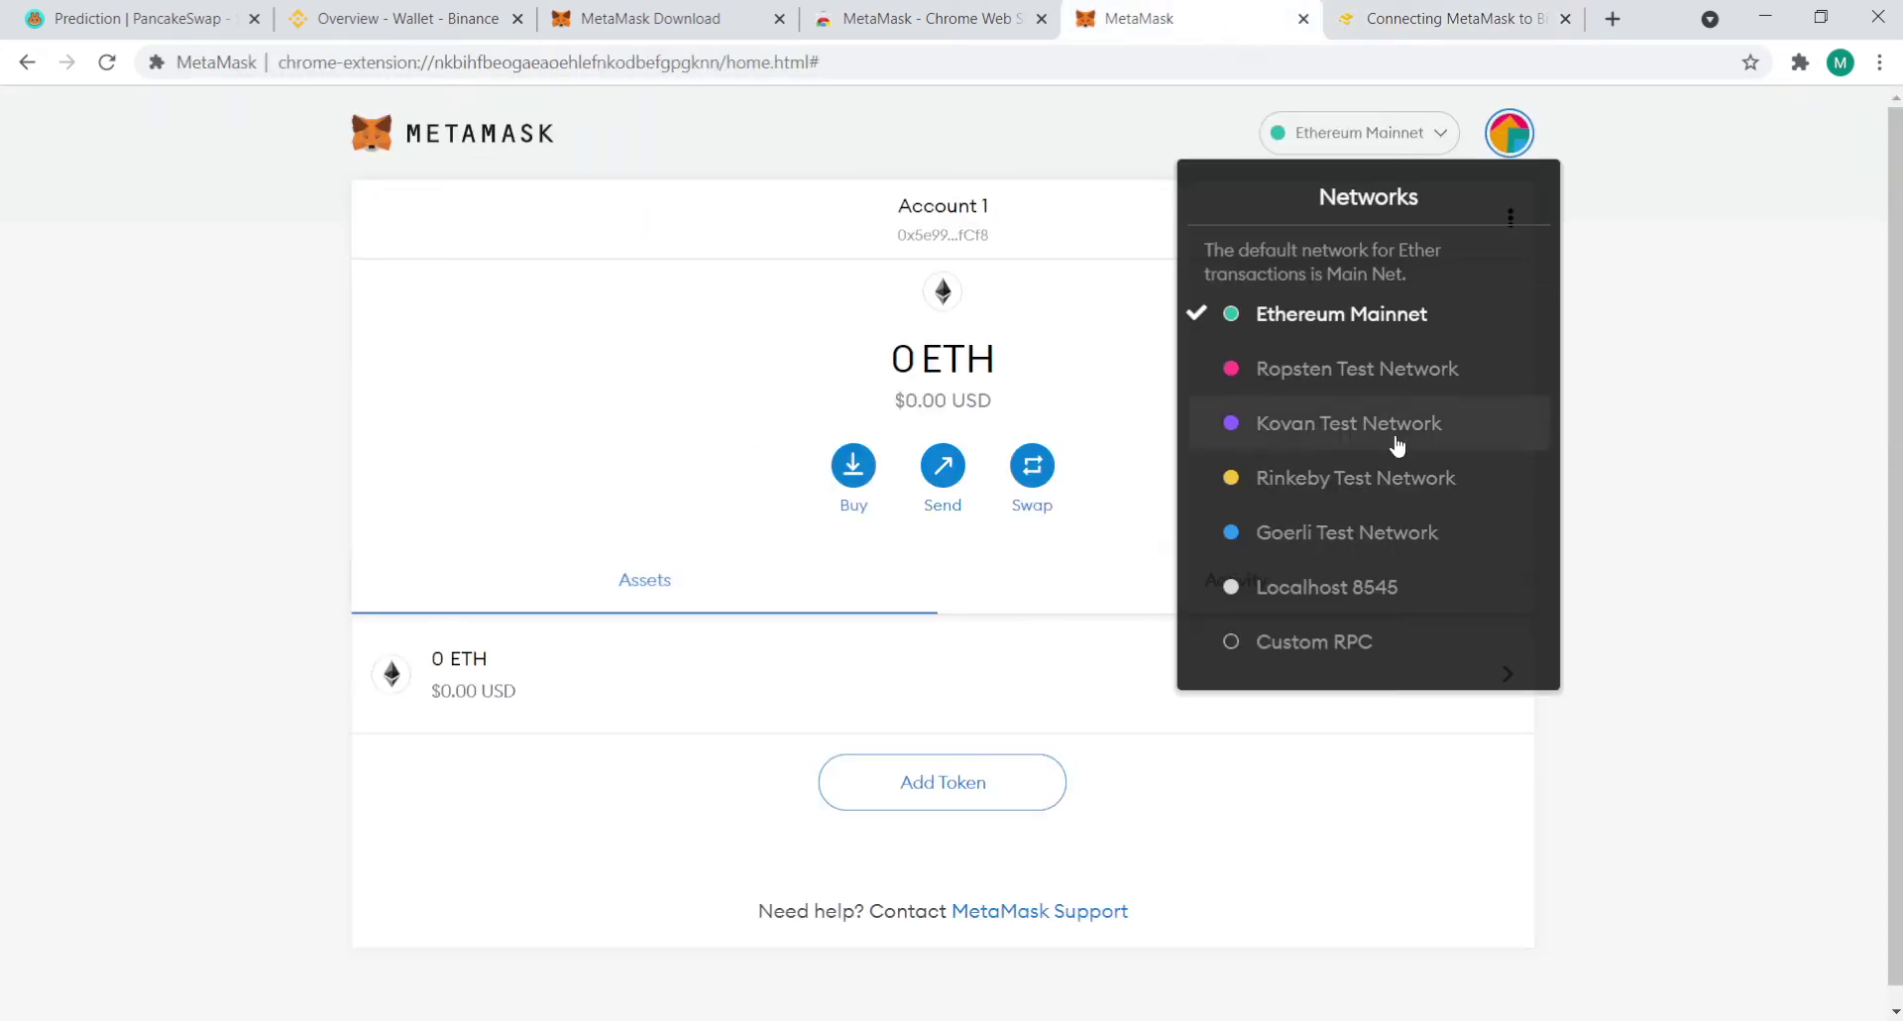
pyautogui.click(1339, 654)
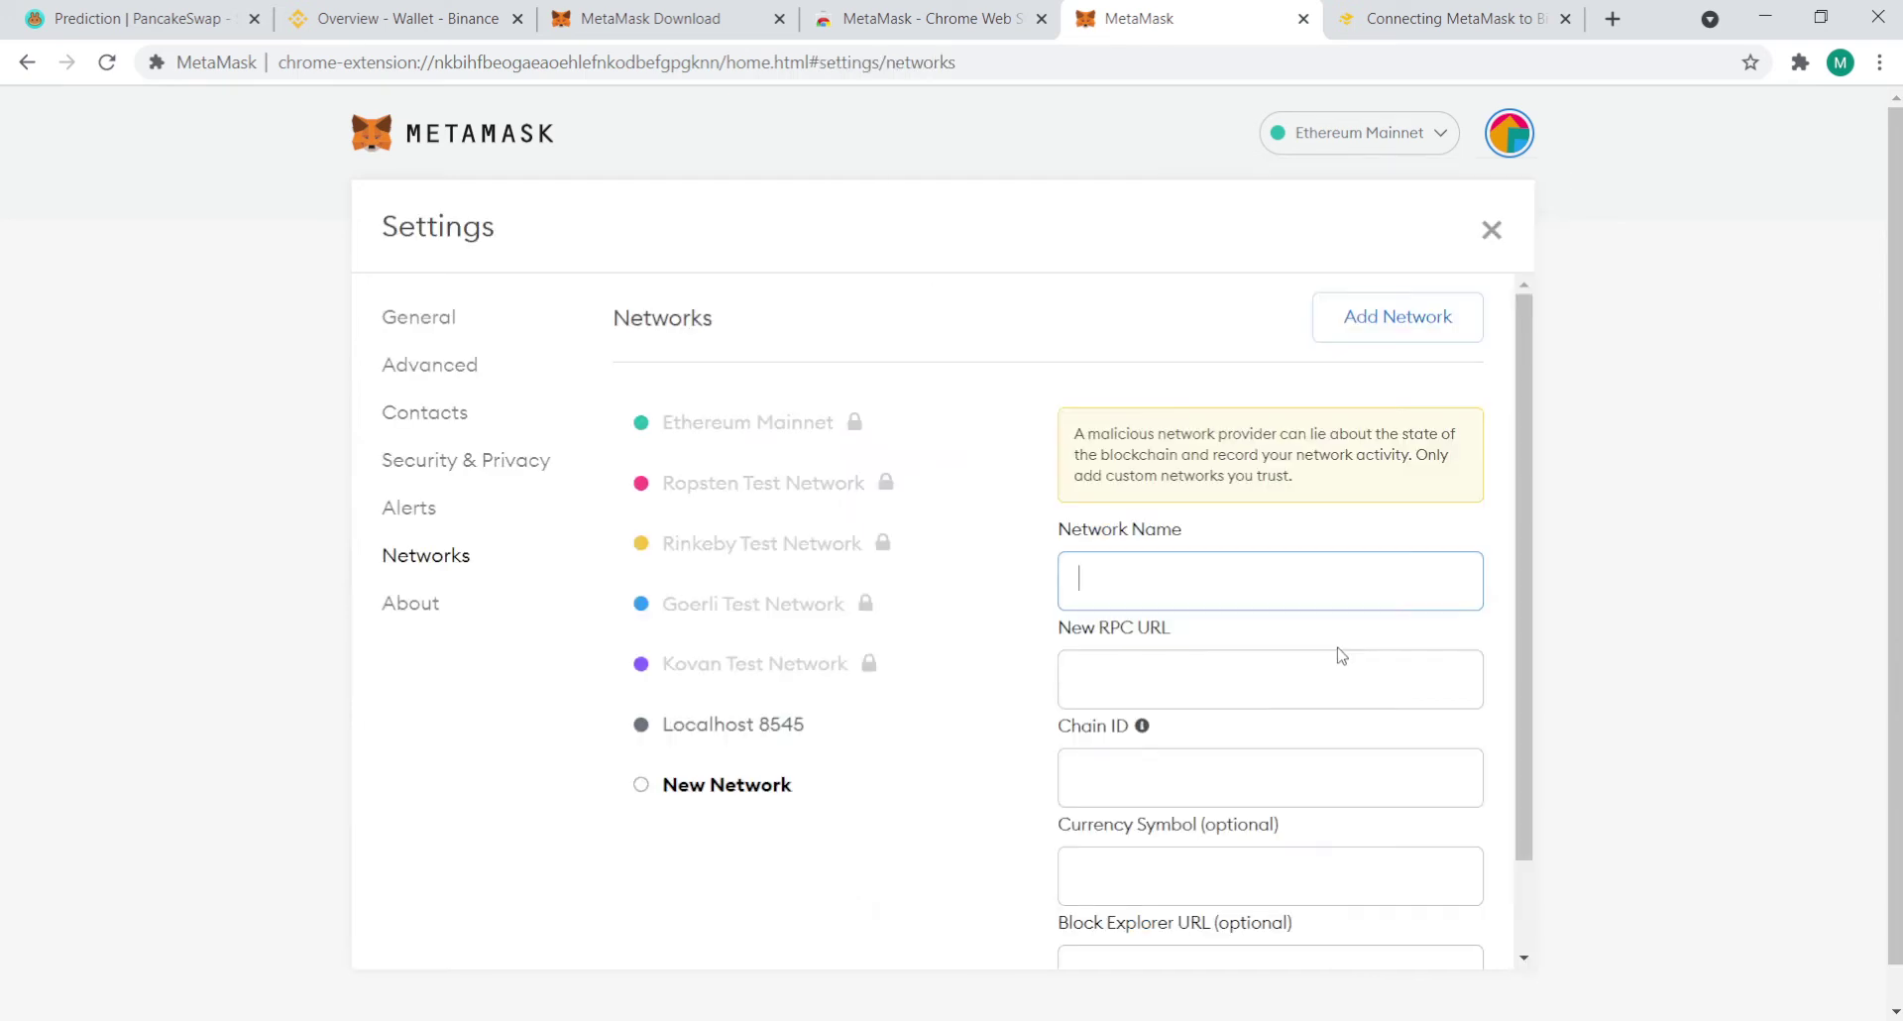
pyautogui.scroll(-1, 879, 502)
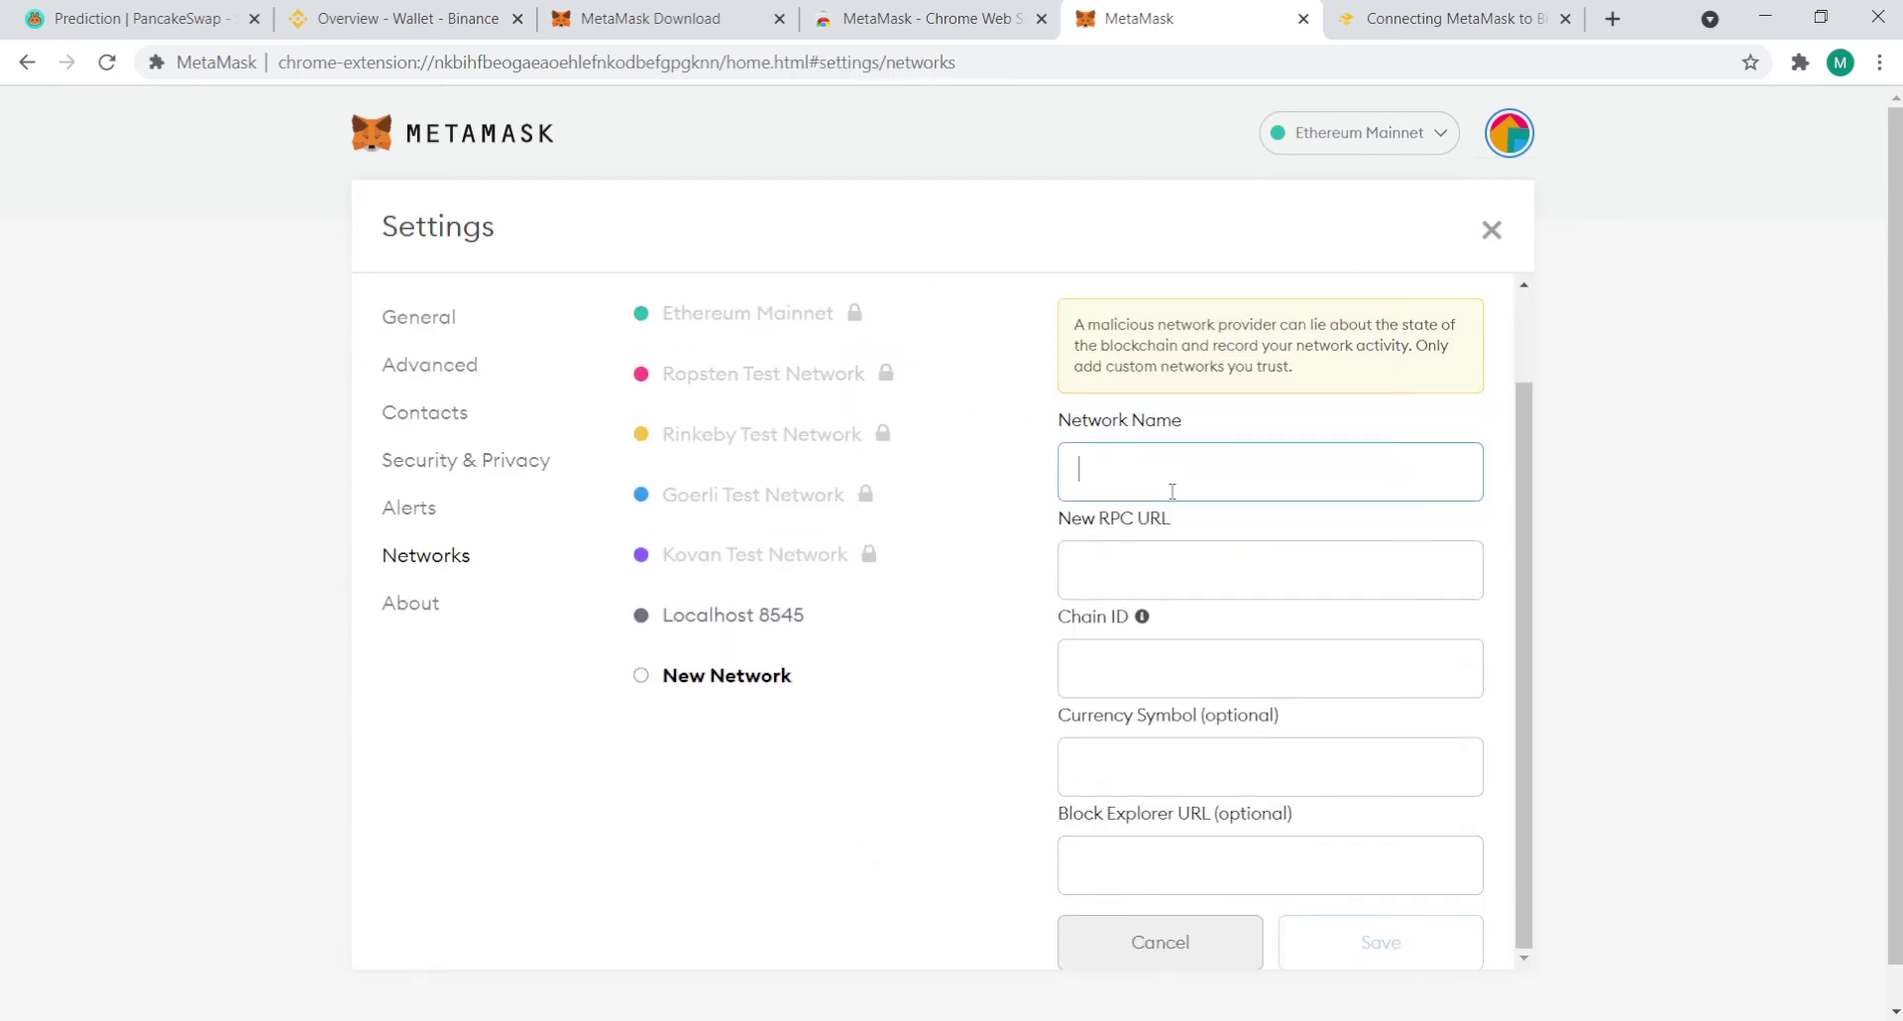
pyautogui.write('Binance Smart Chain')
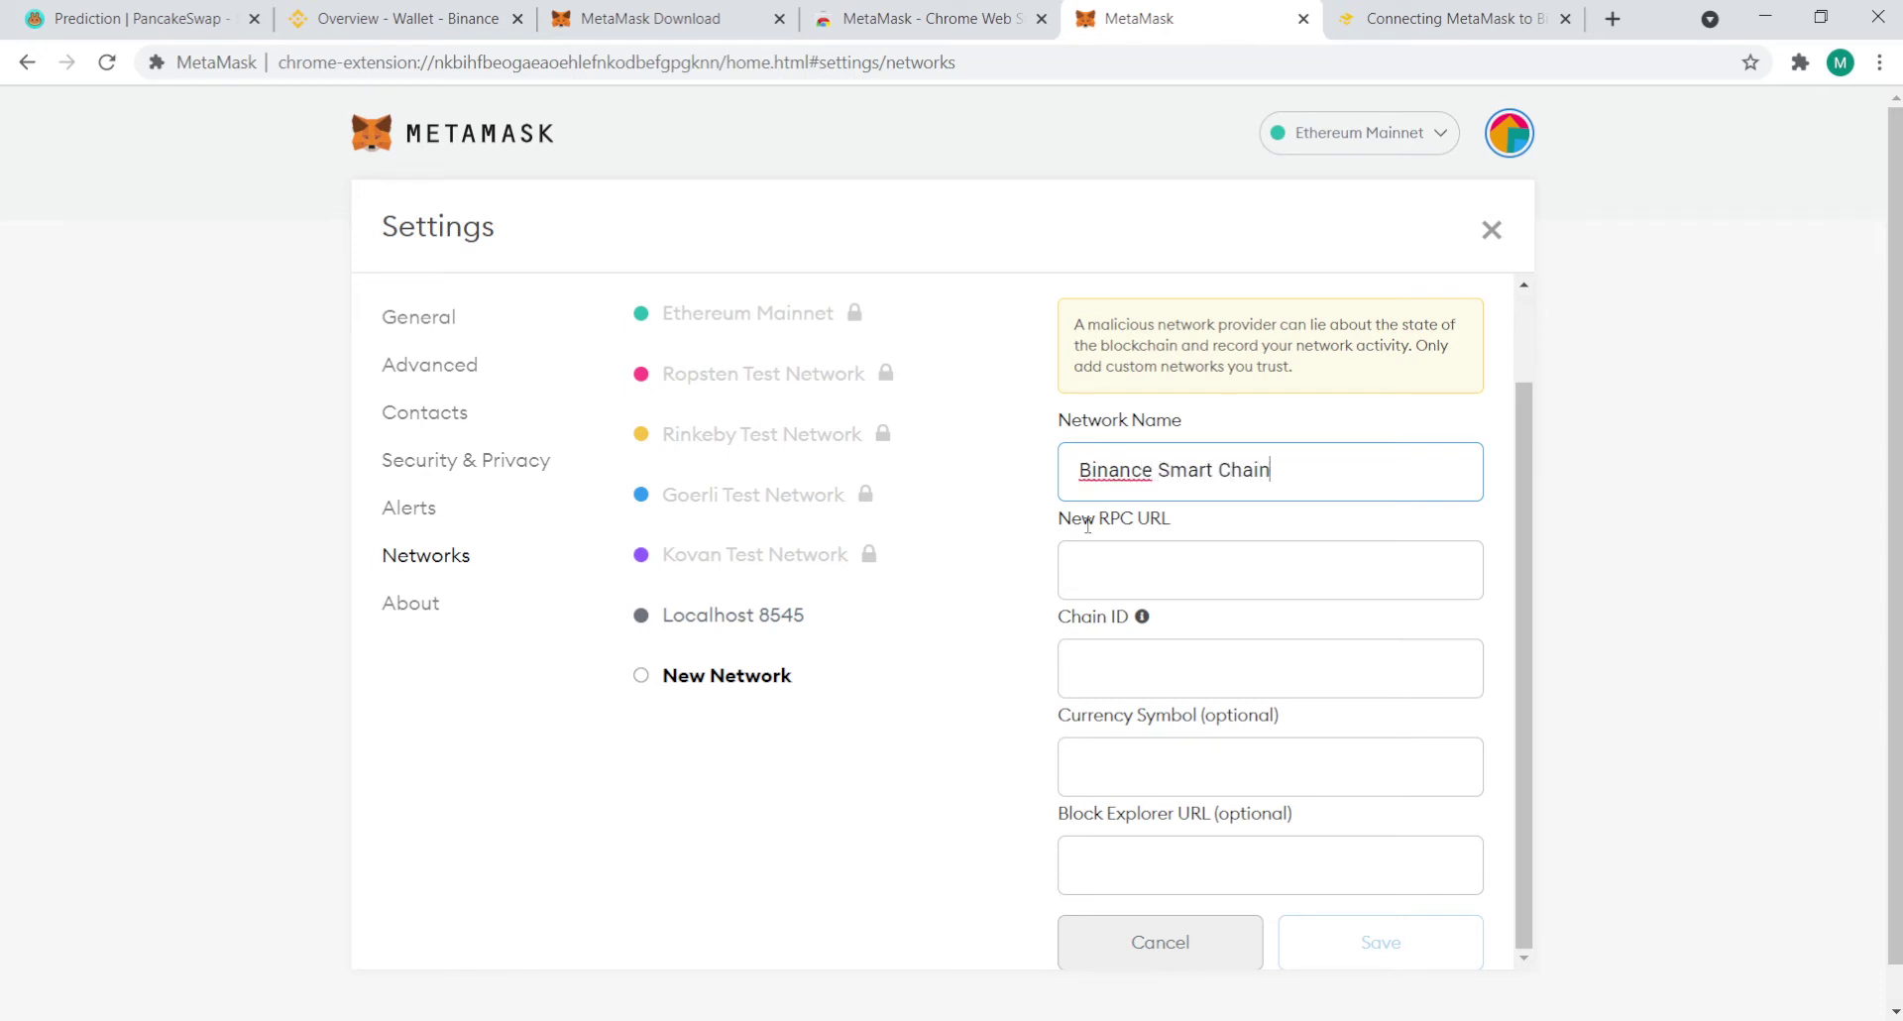
pyautogui.press('Tab')
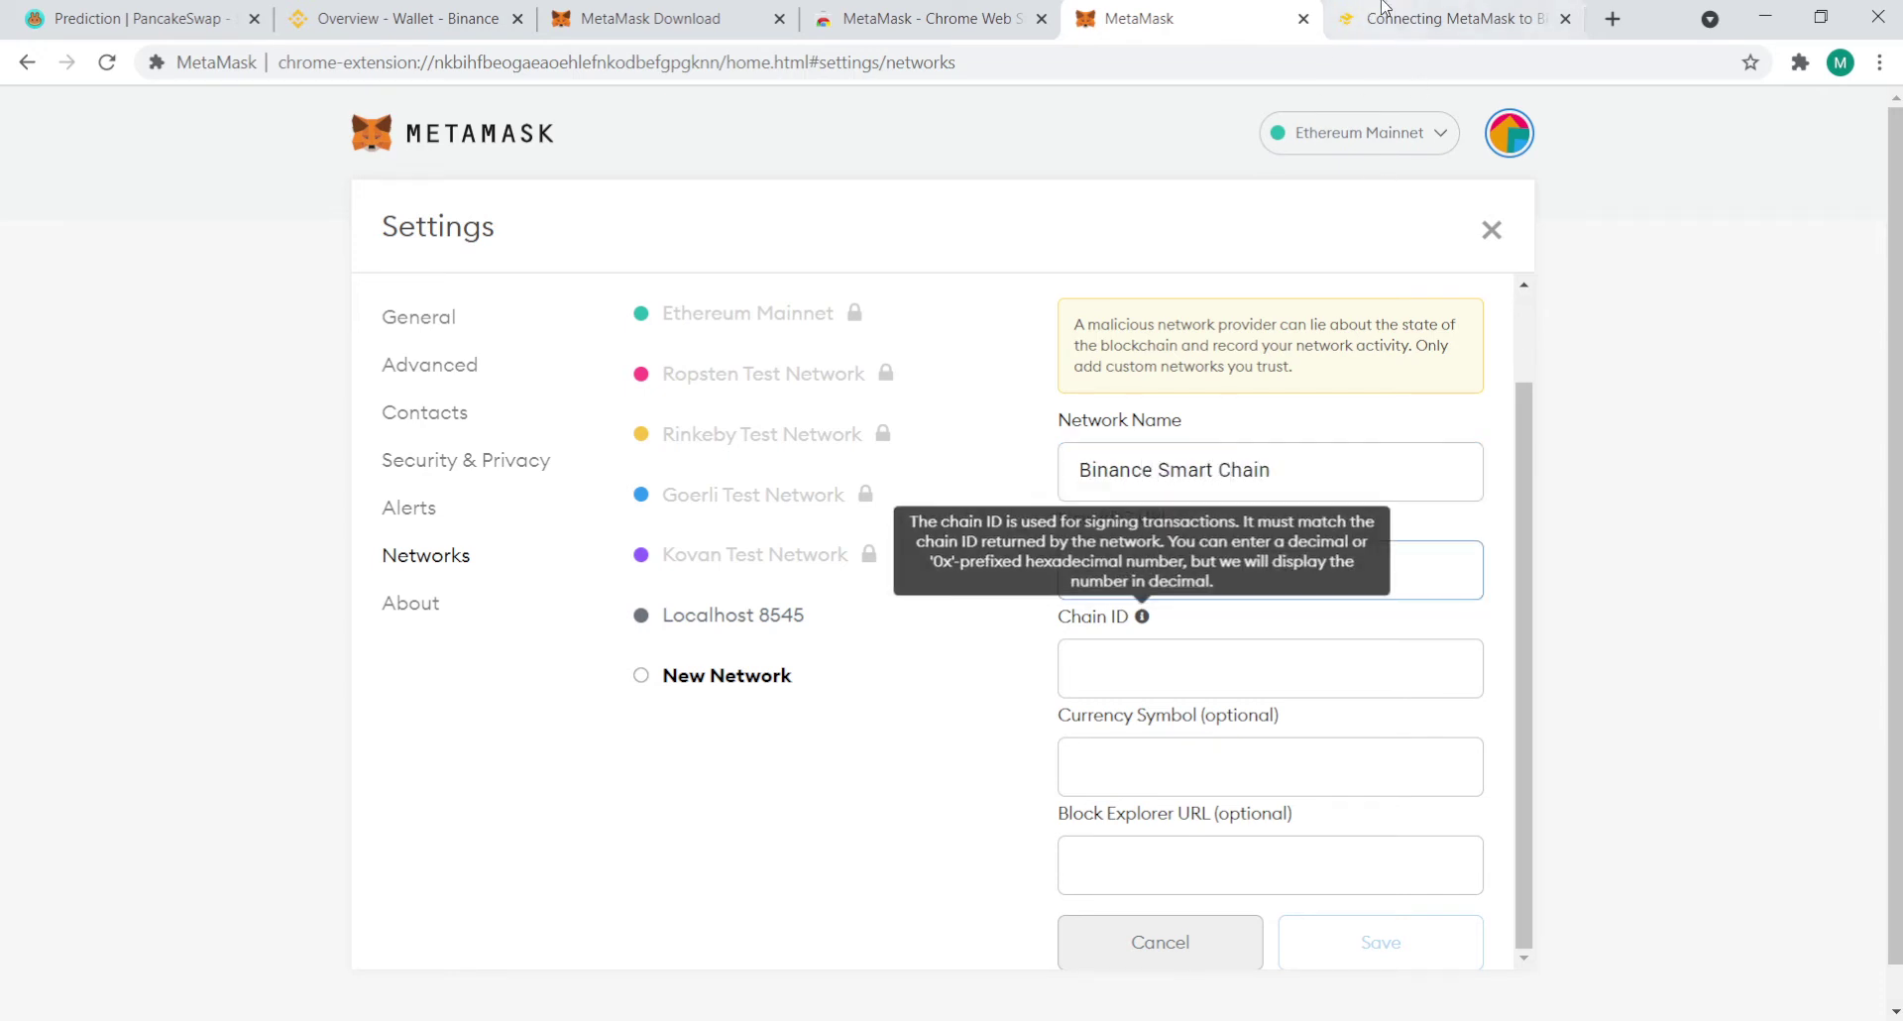
pyautogui.hotkey('ctrl', 'Tab')
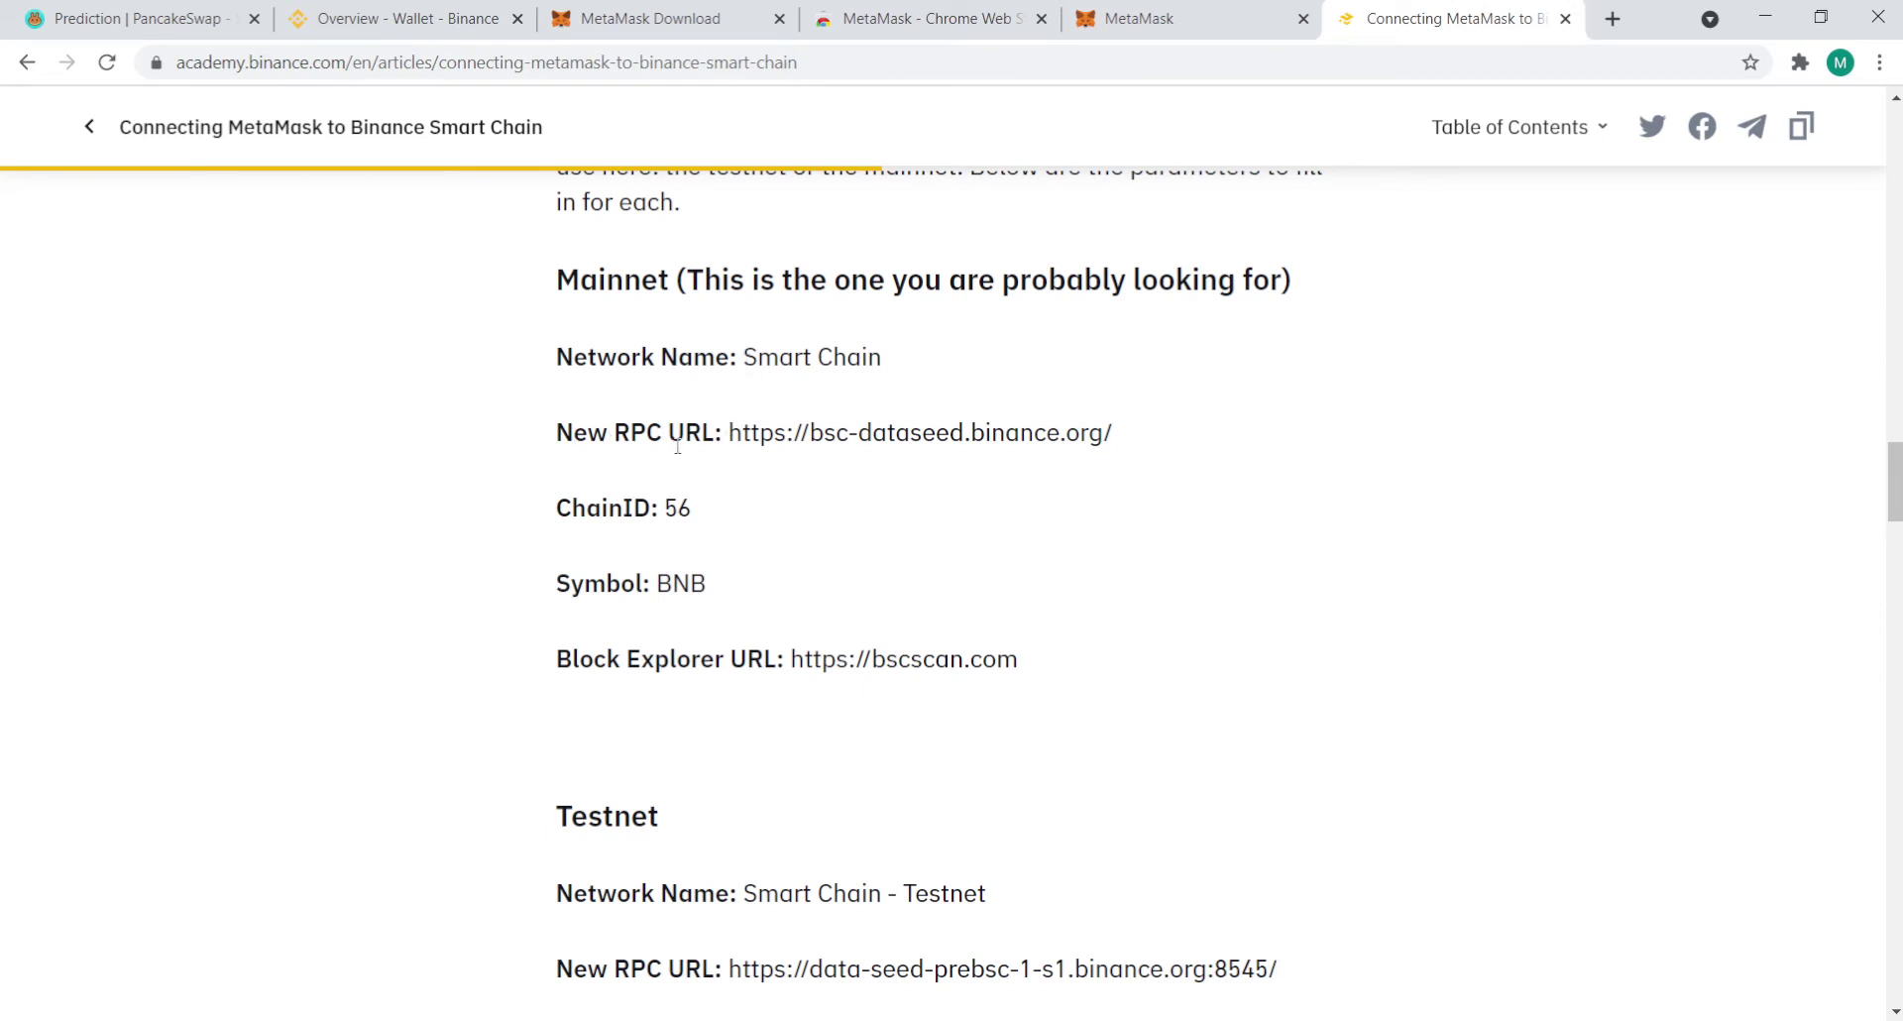
pyautogui.moveTo(731, 433); pyautogui.dragTo(1200, 433)
pyautogui.hotkey('ctrl', 'c')
pyautogui.hotkey('ctrl', 'shift', 'Tab')
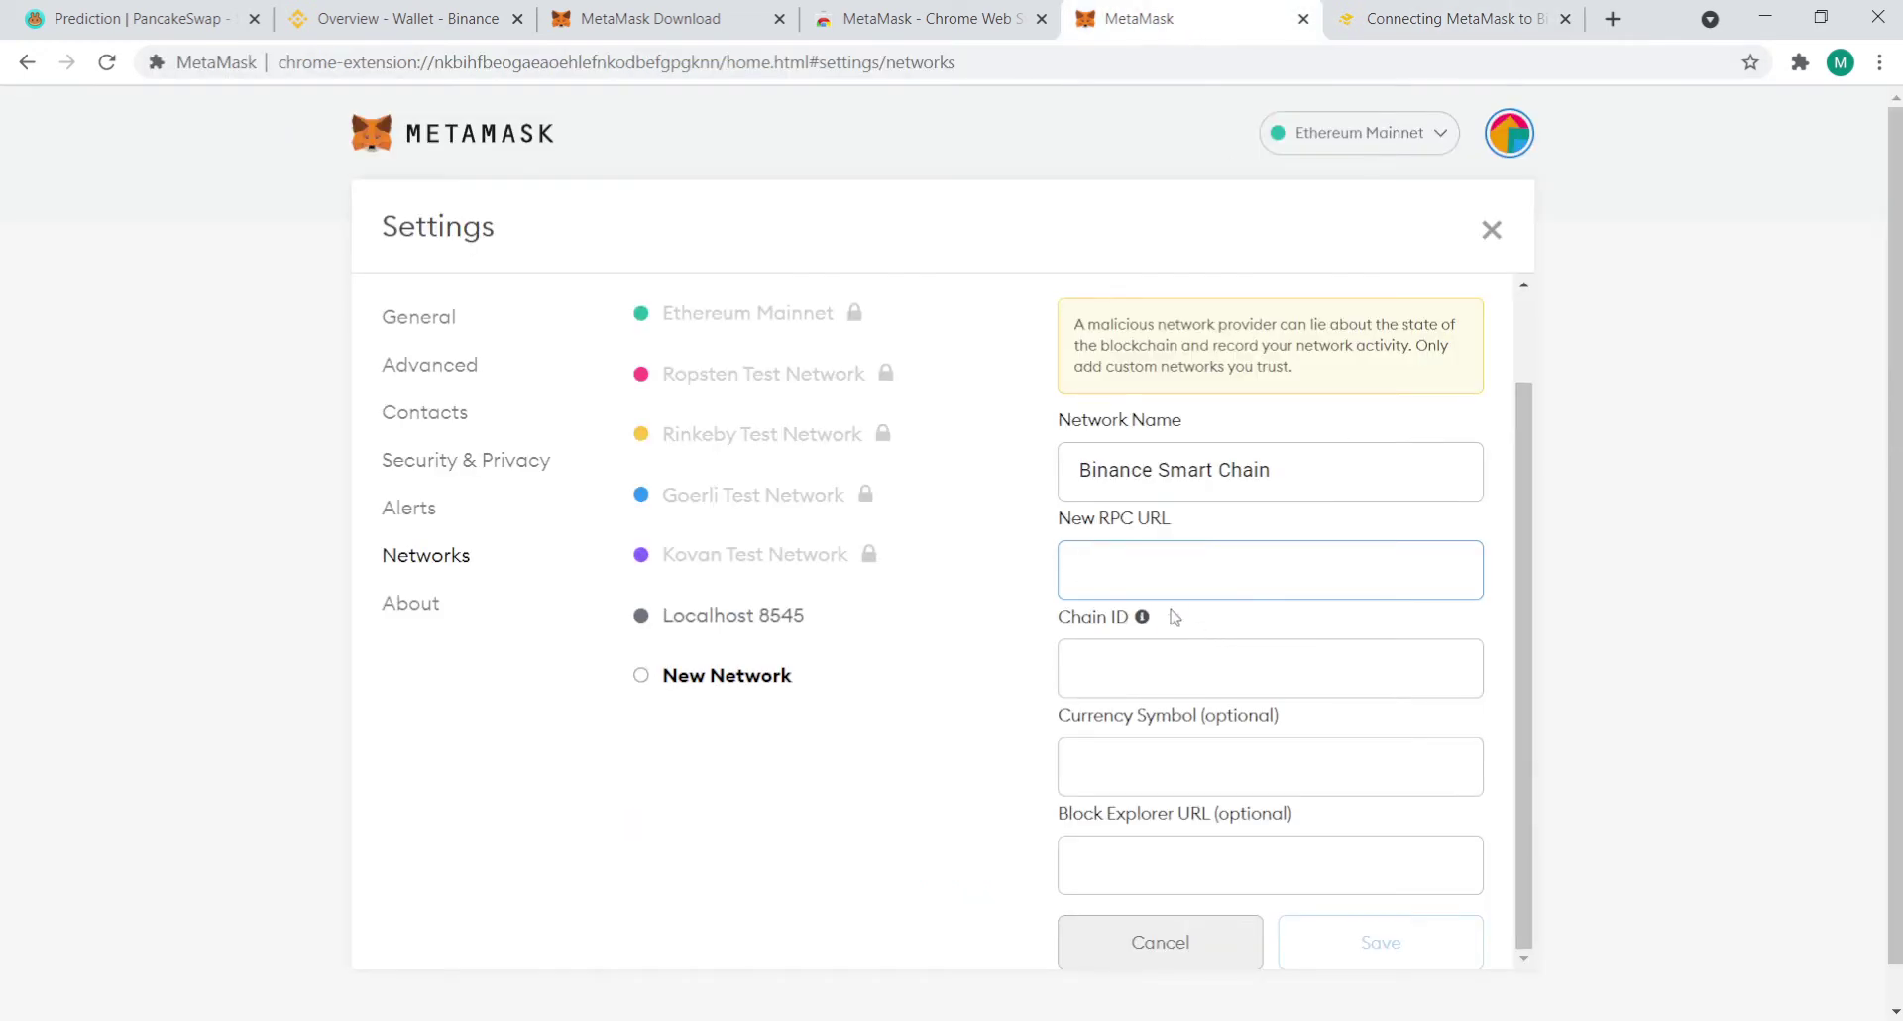
pyautogui.hotkey('ctrl', 'v')
# Copy the Mainnet ChainID 56 from the article into the new network's Chain ID
pyautogui.hotkey('ctrl', 'Tab')
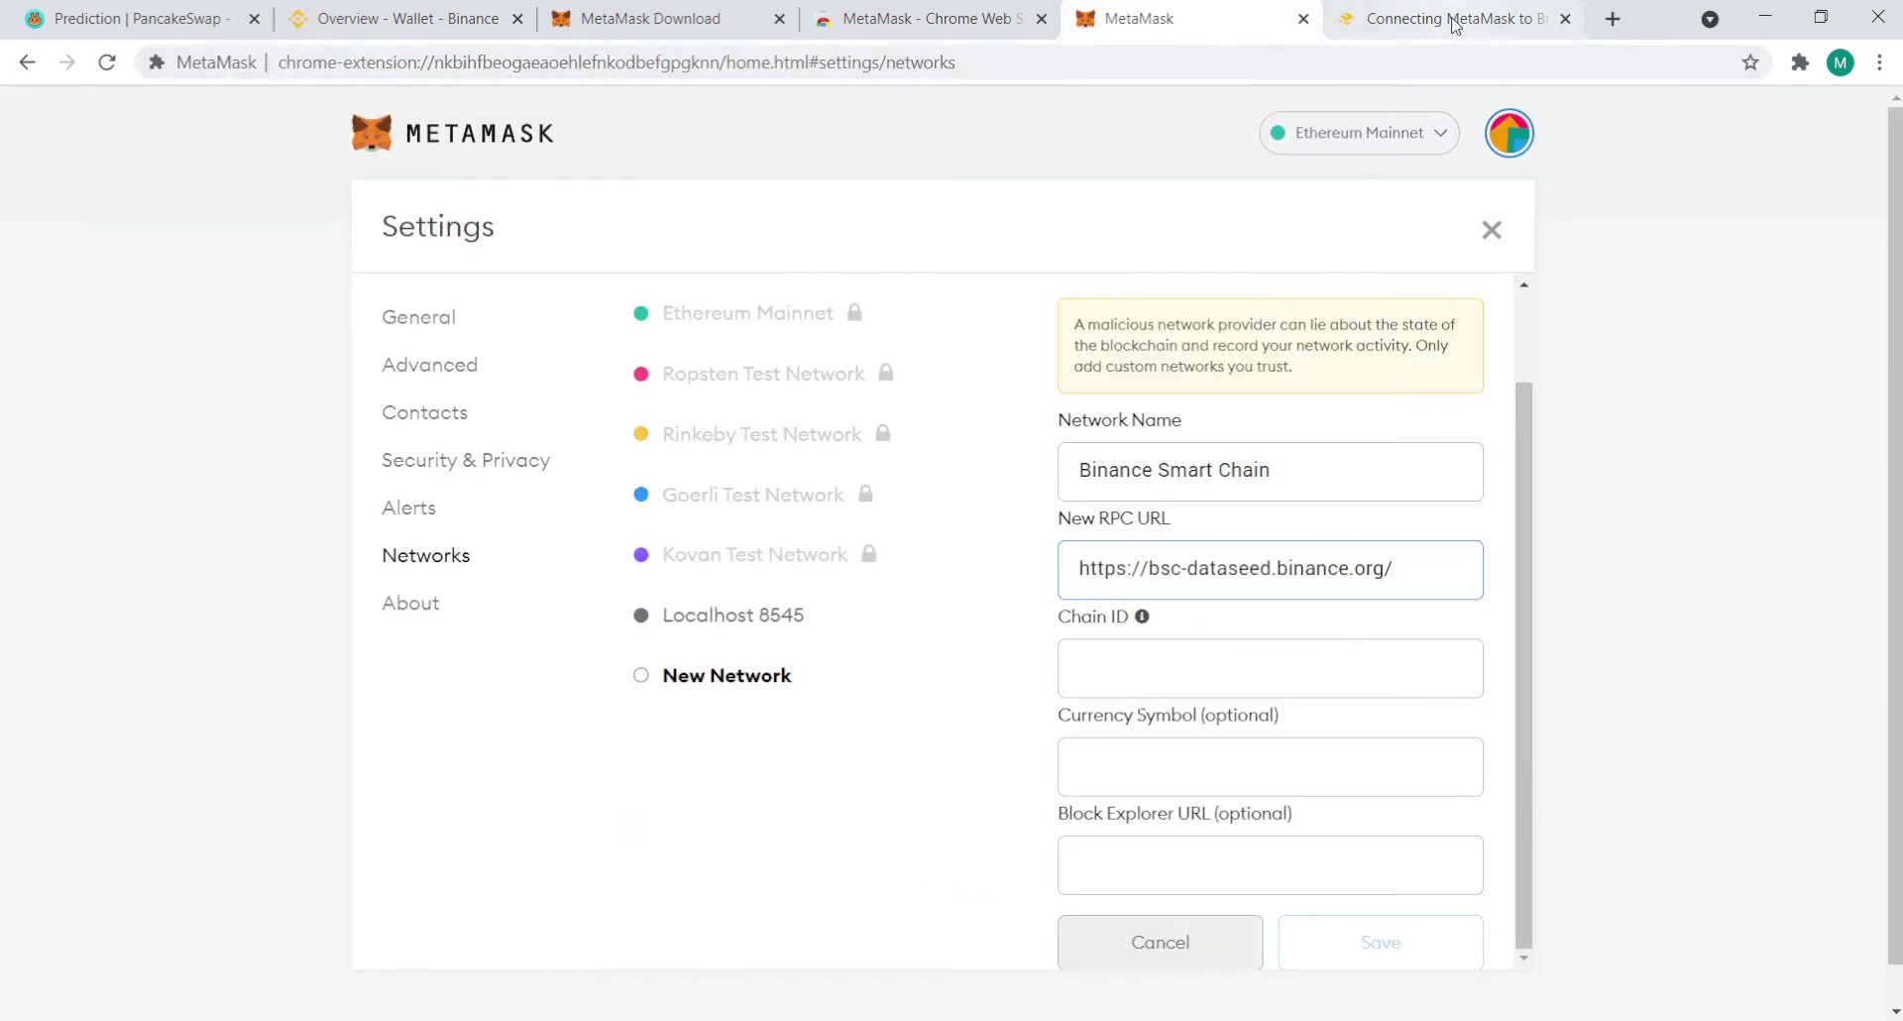
pyautogui.doubleClick(674, 507)
pyautogui.hotkey('ctrl', 'c')
pyautogui.hotkey('ctrl', 'shift', 'Tab')
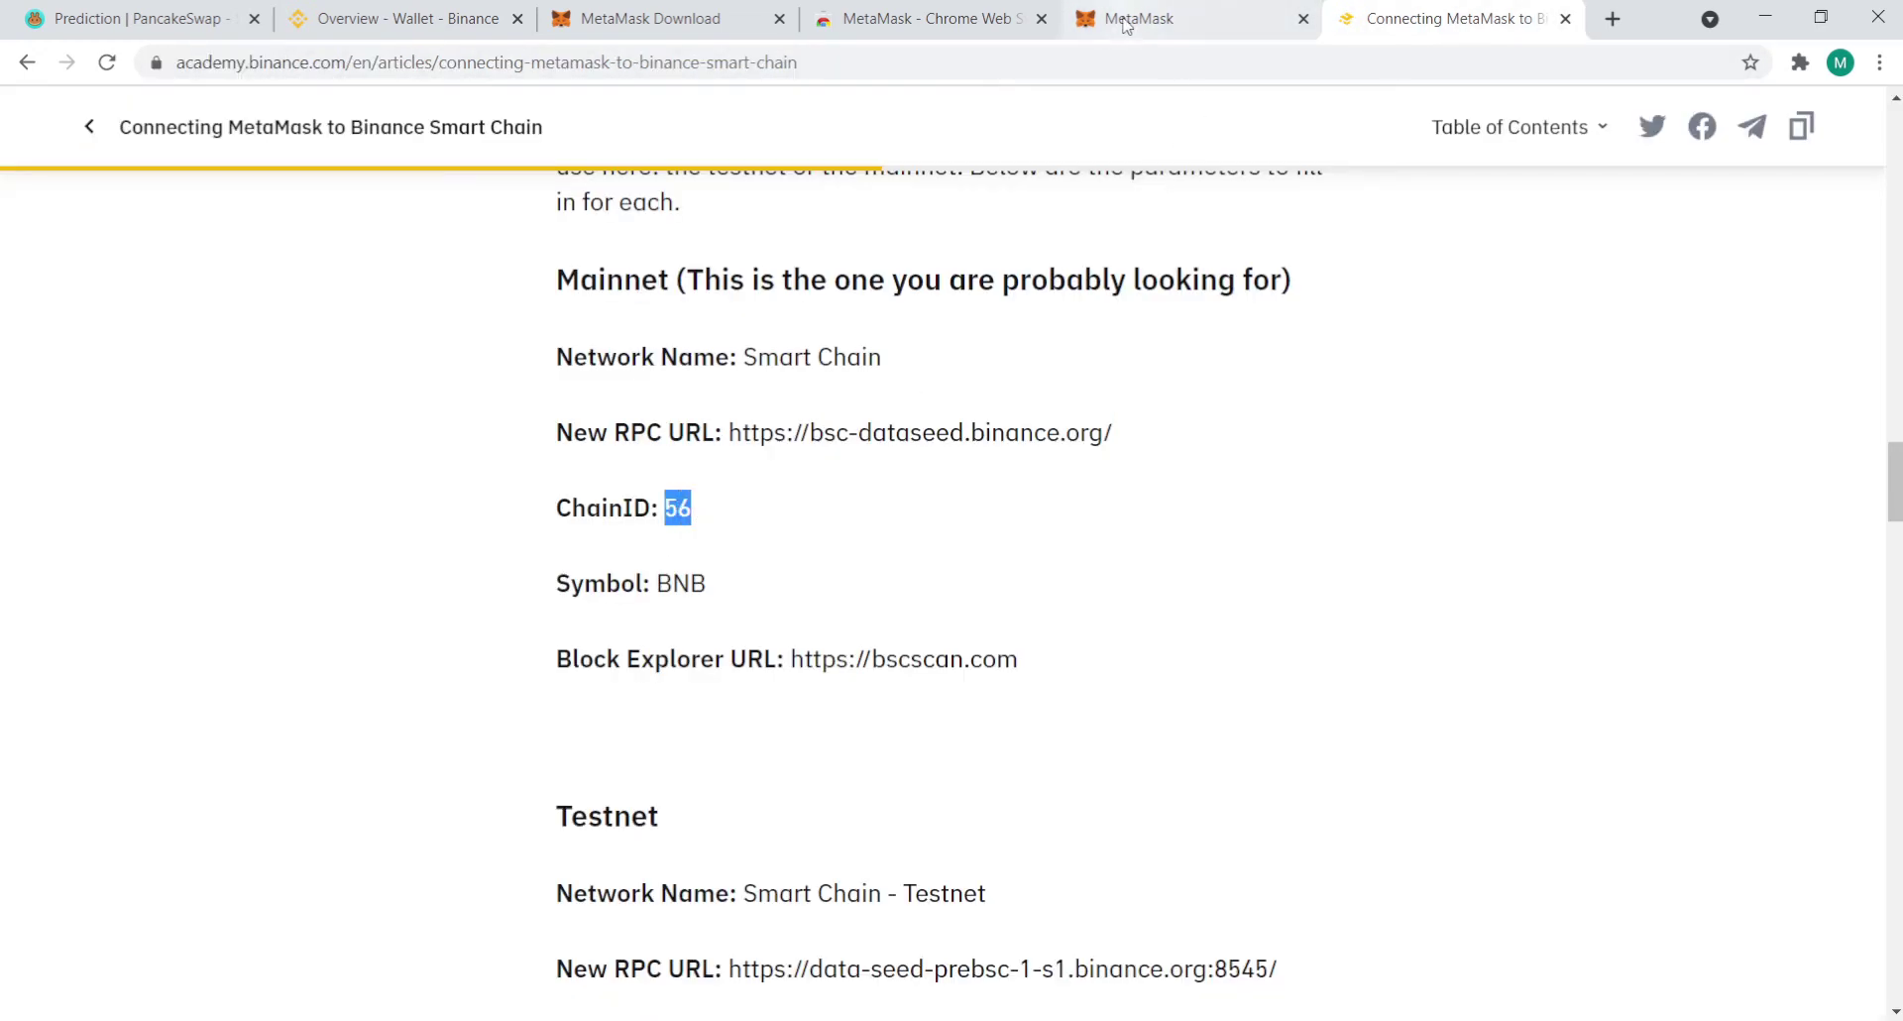
pyautogui.click(1263, 678)
pyautogui.hotkey('ctrl', 'v')
# Copy the symbol BNB from the article into the new network's currency symbol, without a leading space
pyautogui.click(1445, 26)
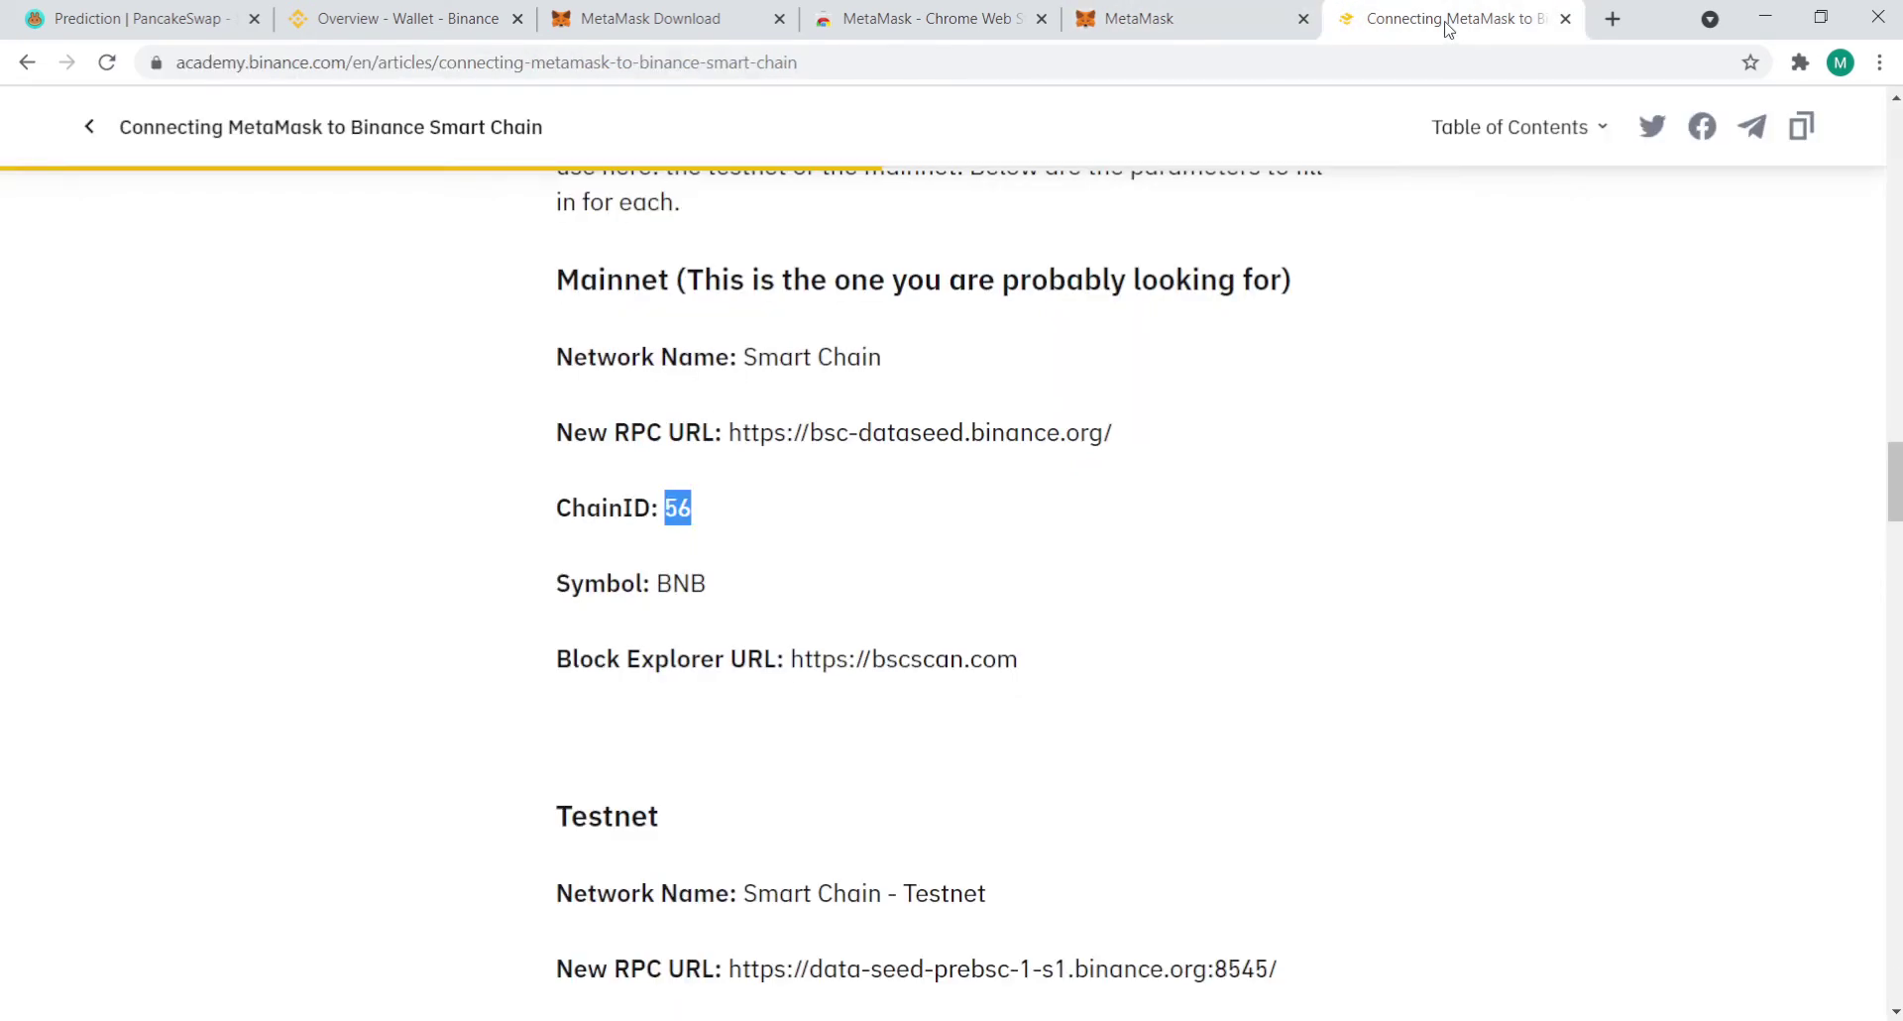
pyautogui.moveTo(647, 585); pyautogui.dragTo(823, 573)
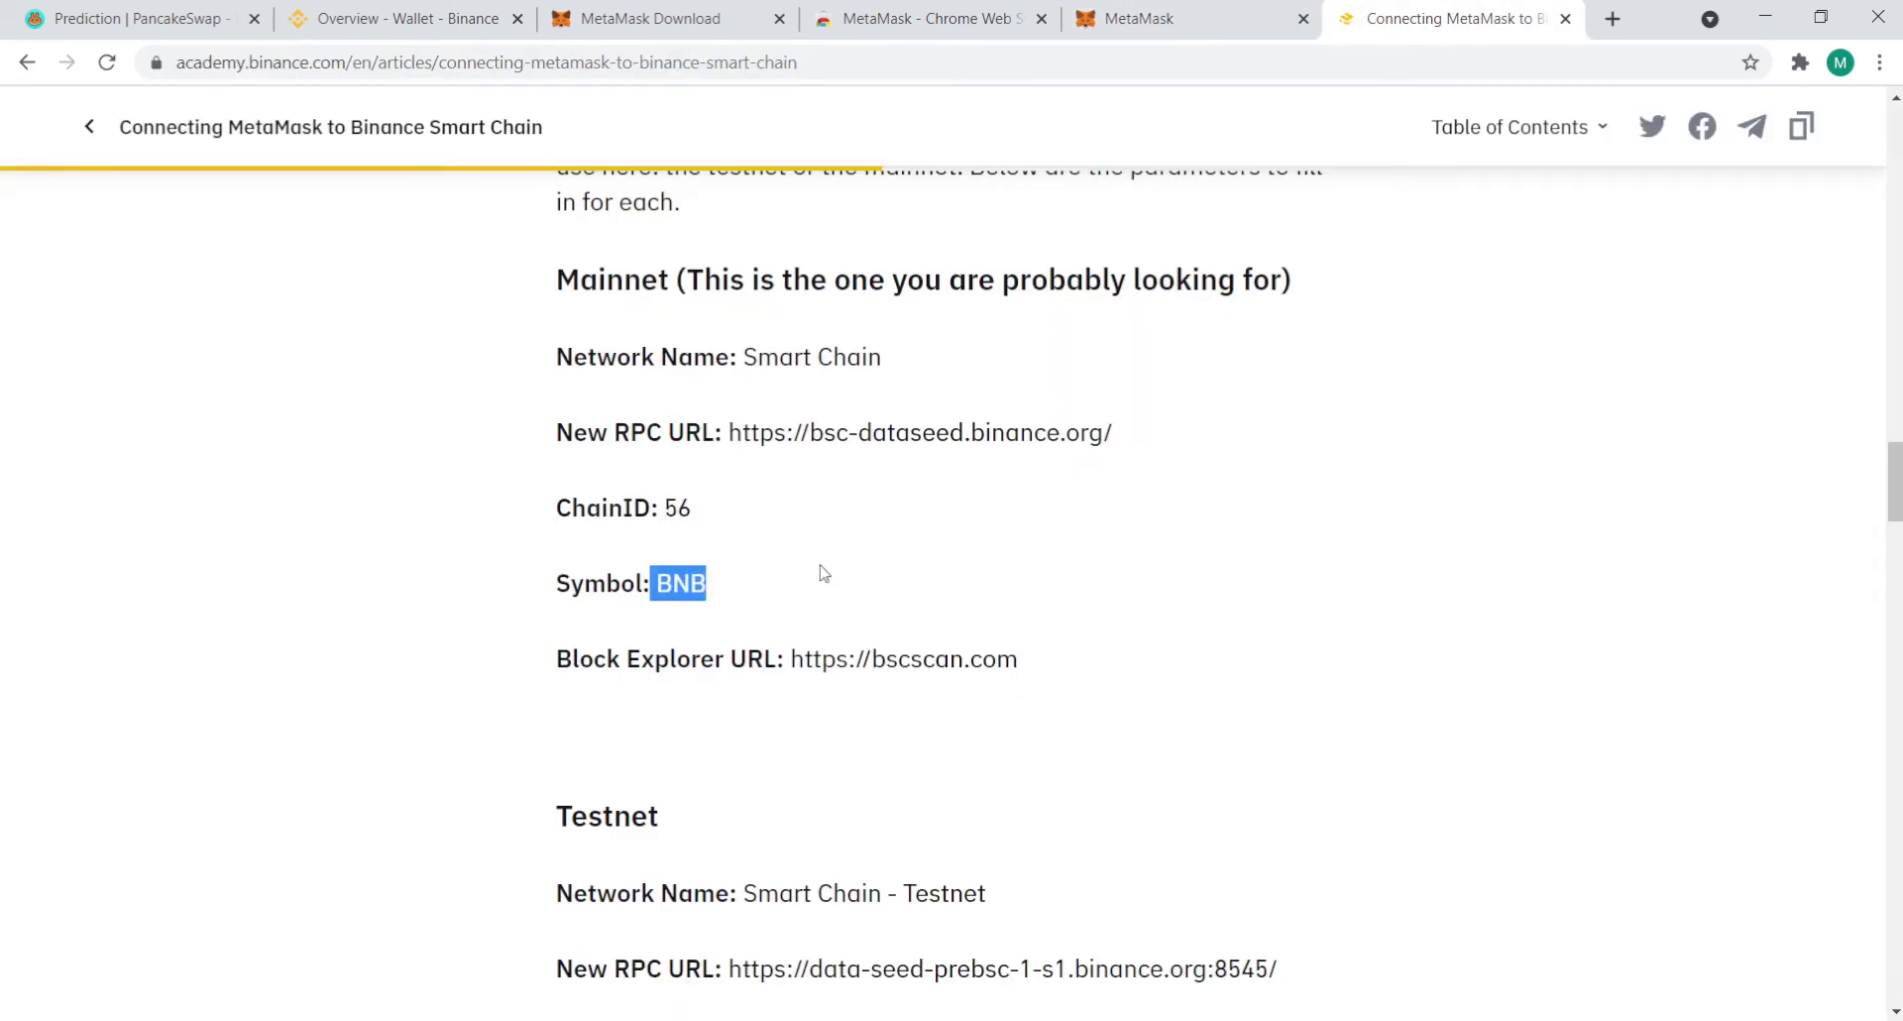
pyautogui.click(1230, 15)
pyautogui.click(1127, 786)
pyautogui.hotkey('ctrl', 'v')
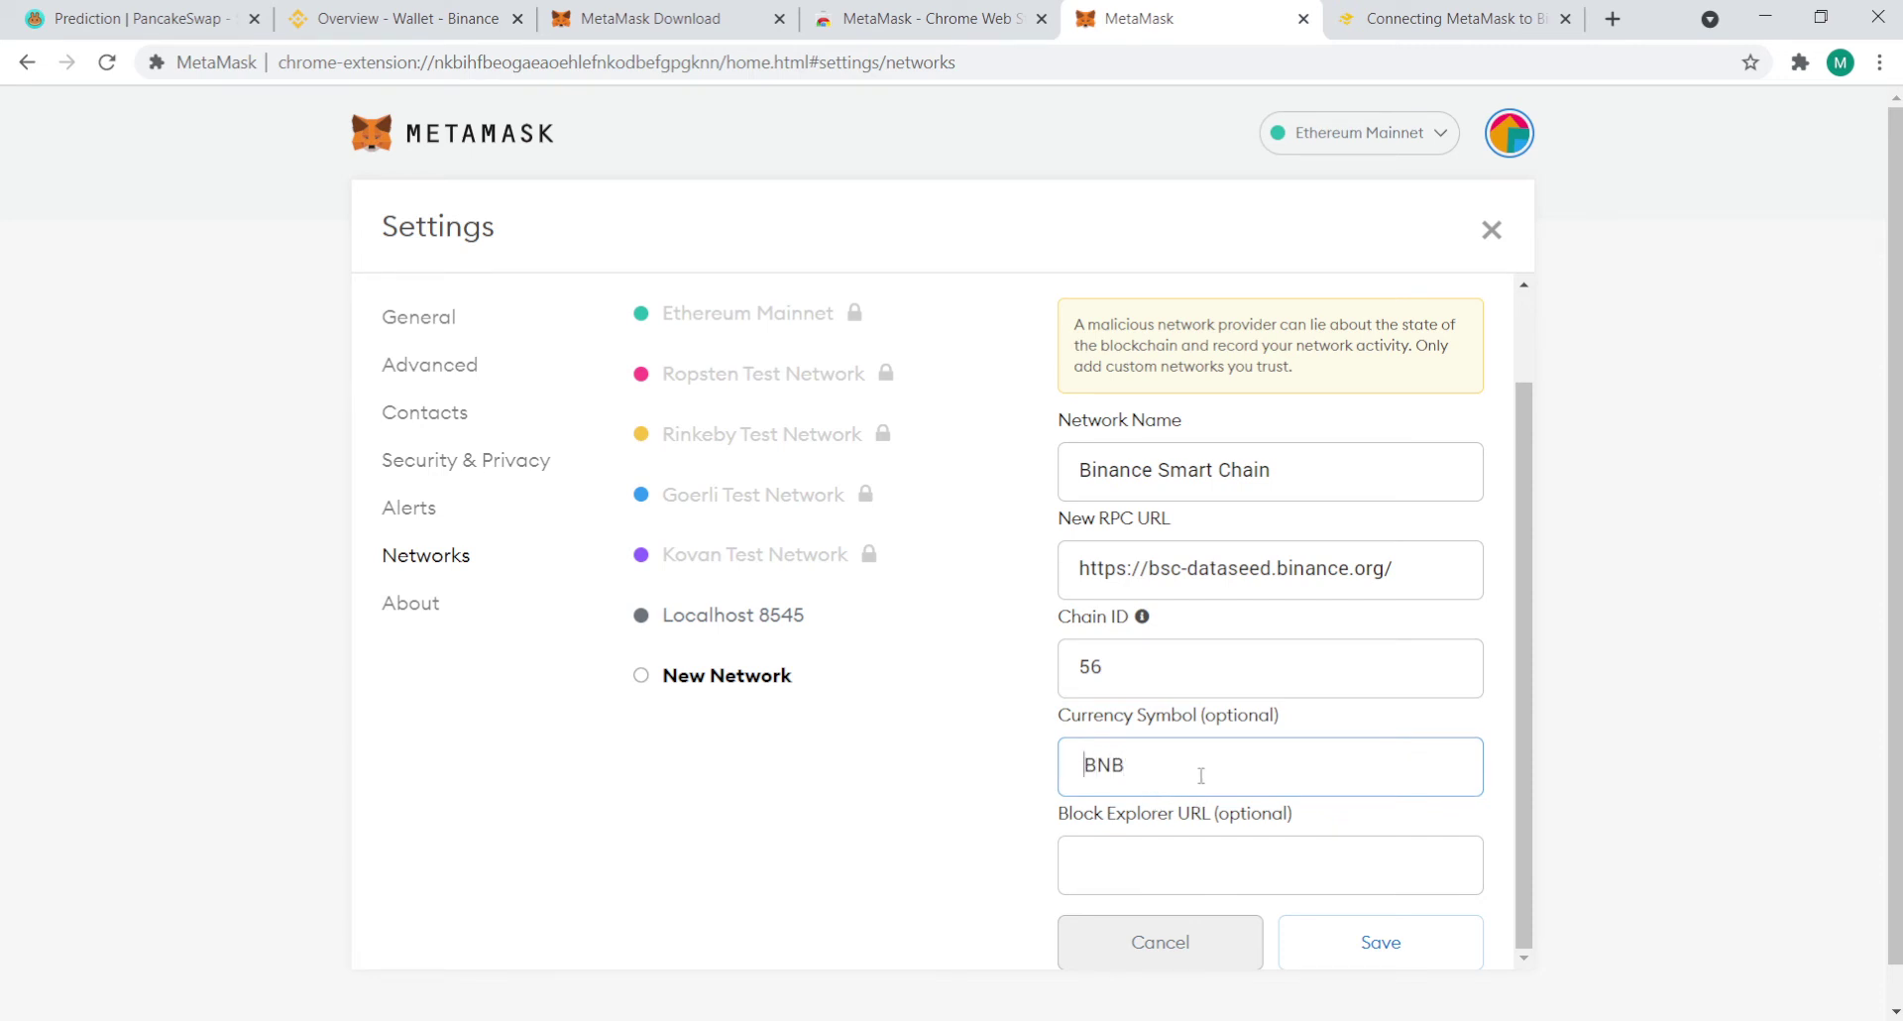
pyautogui.press('BackSpace')
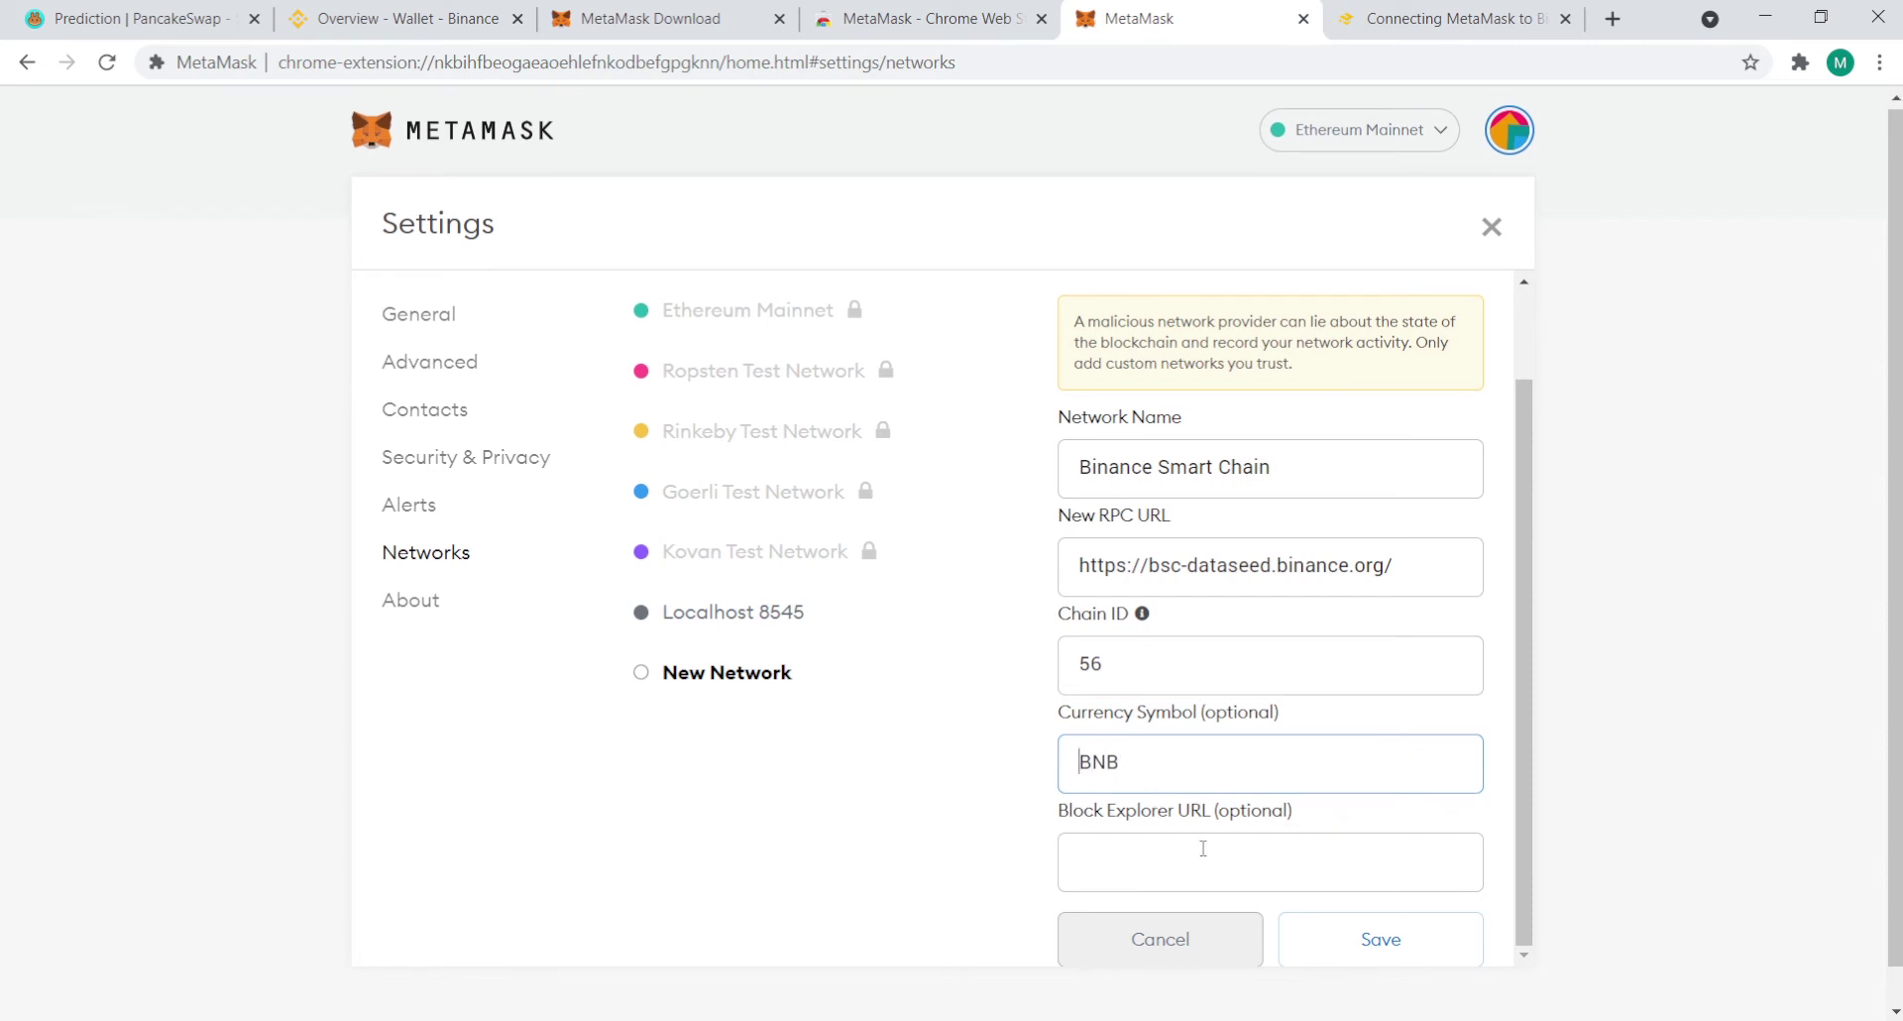
pyautogui.scroll(-1, 1202, 849)
pyautogui.click(1400, 22)
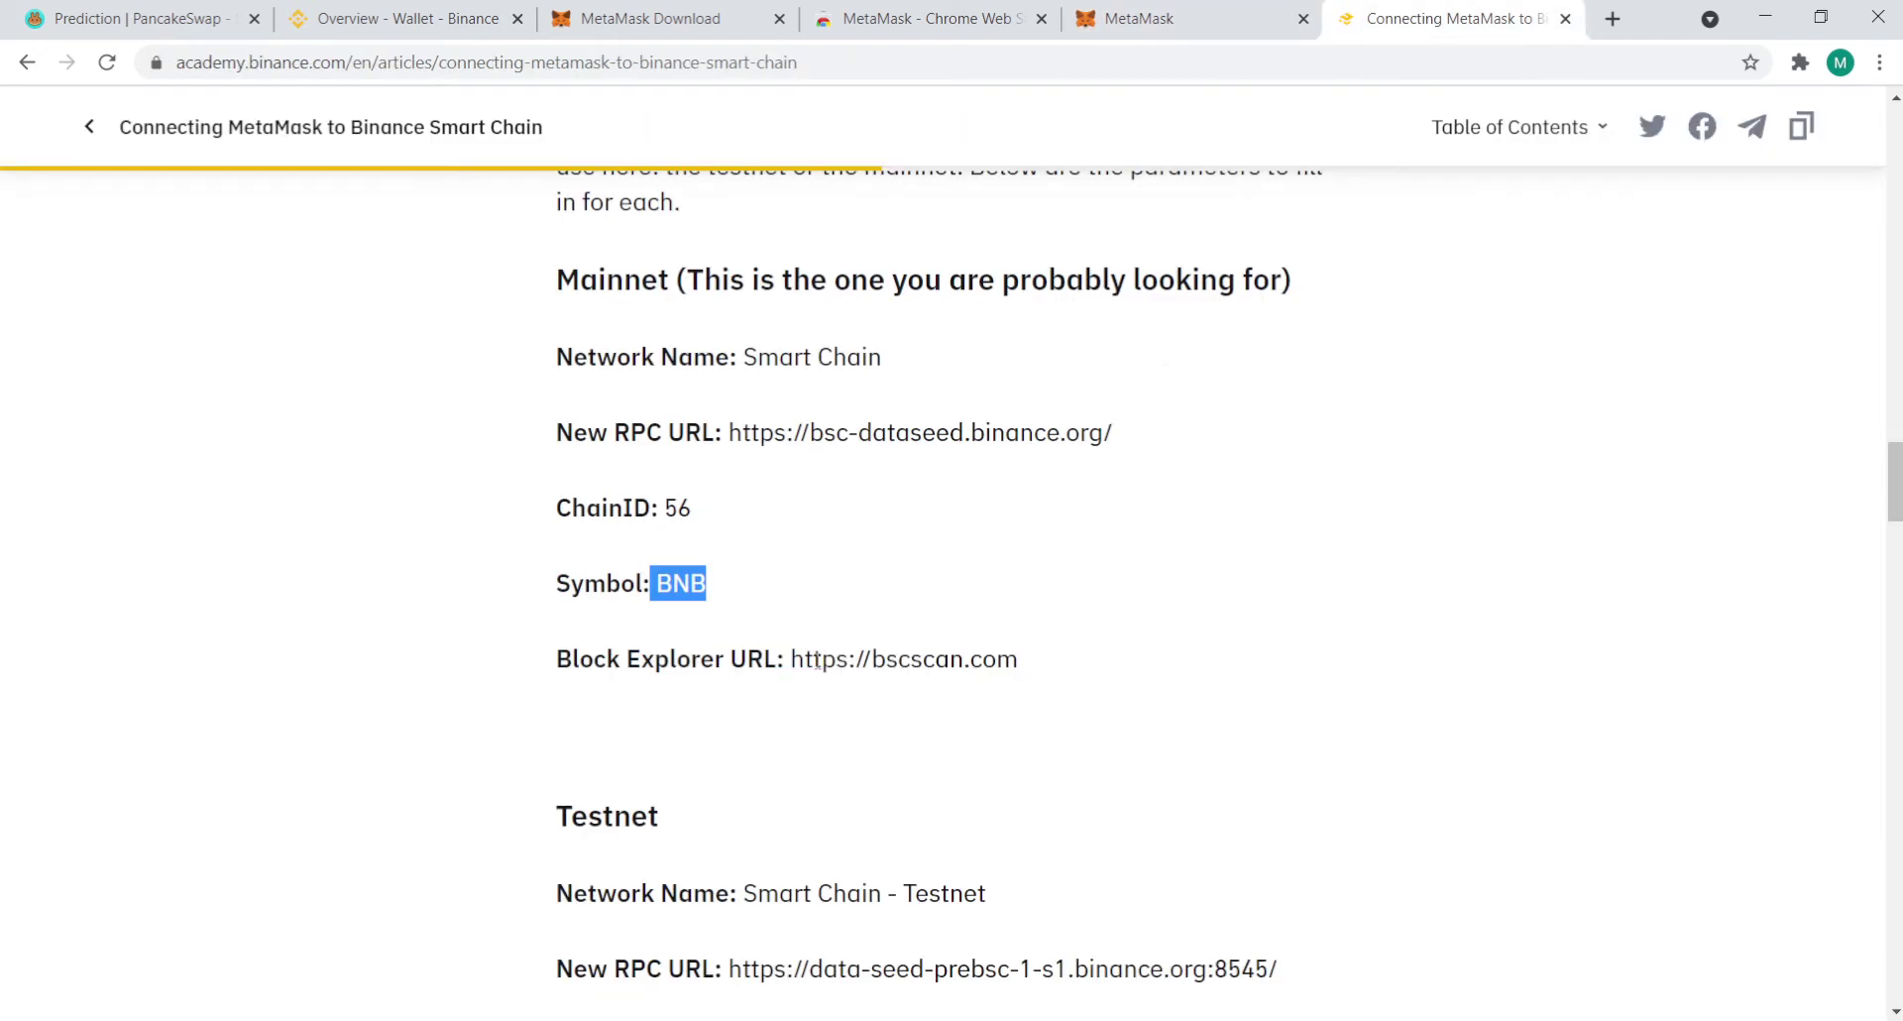
pyautogui.moveTo(790, 659); pyautogui.dragTo(1184, 644)
pyautogui.click(1247, 22)
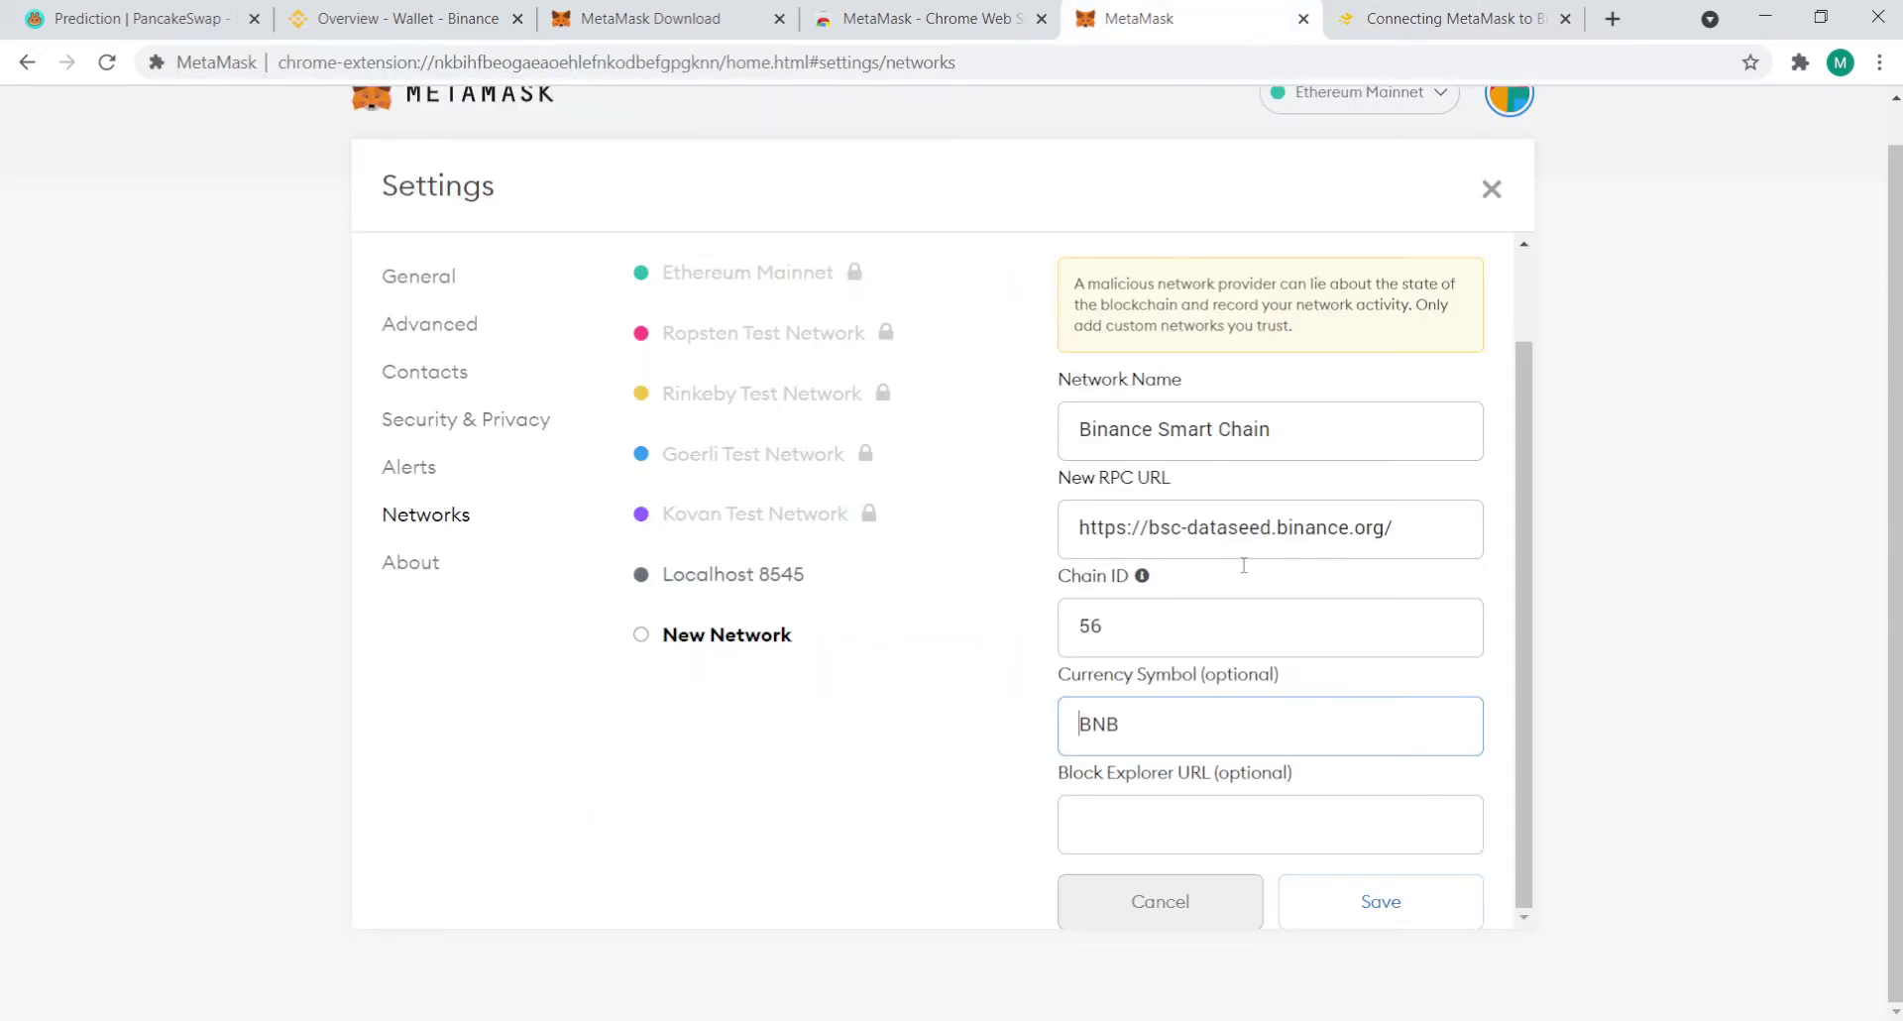
pyautogui.click(1190, 834)
pyautogui.hotkey('ctrl', 'v')
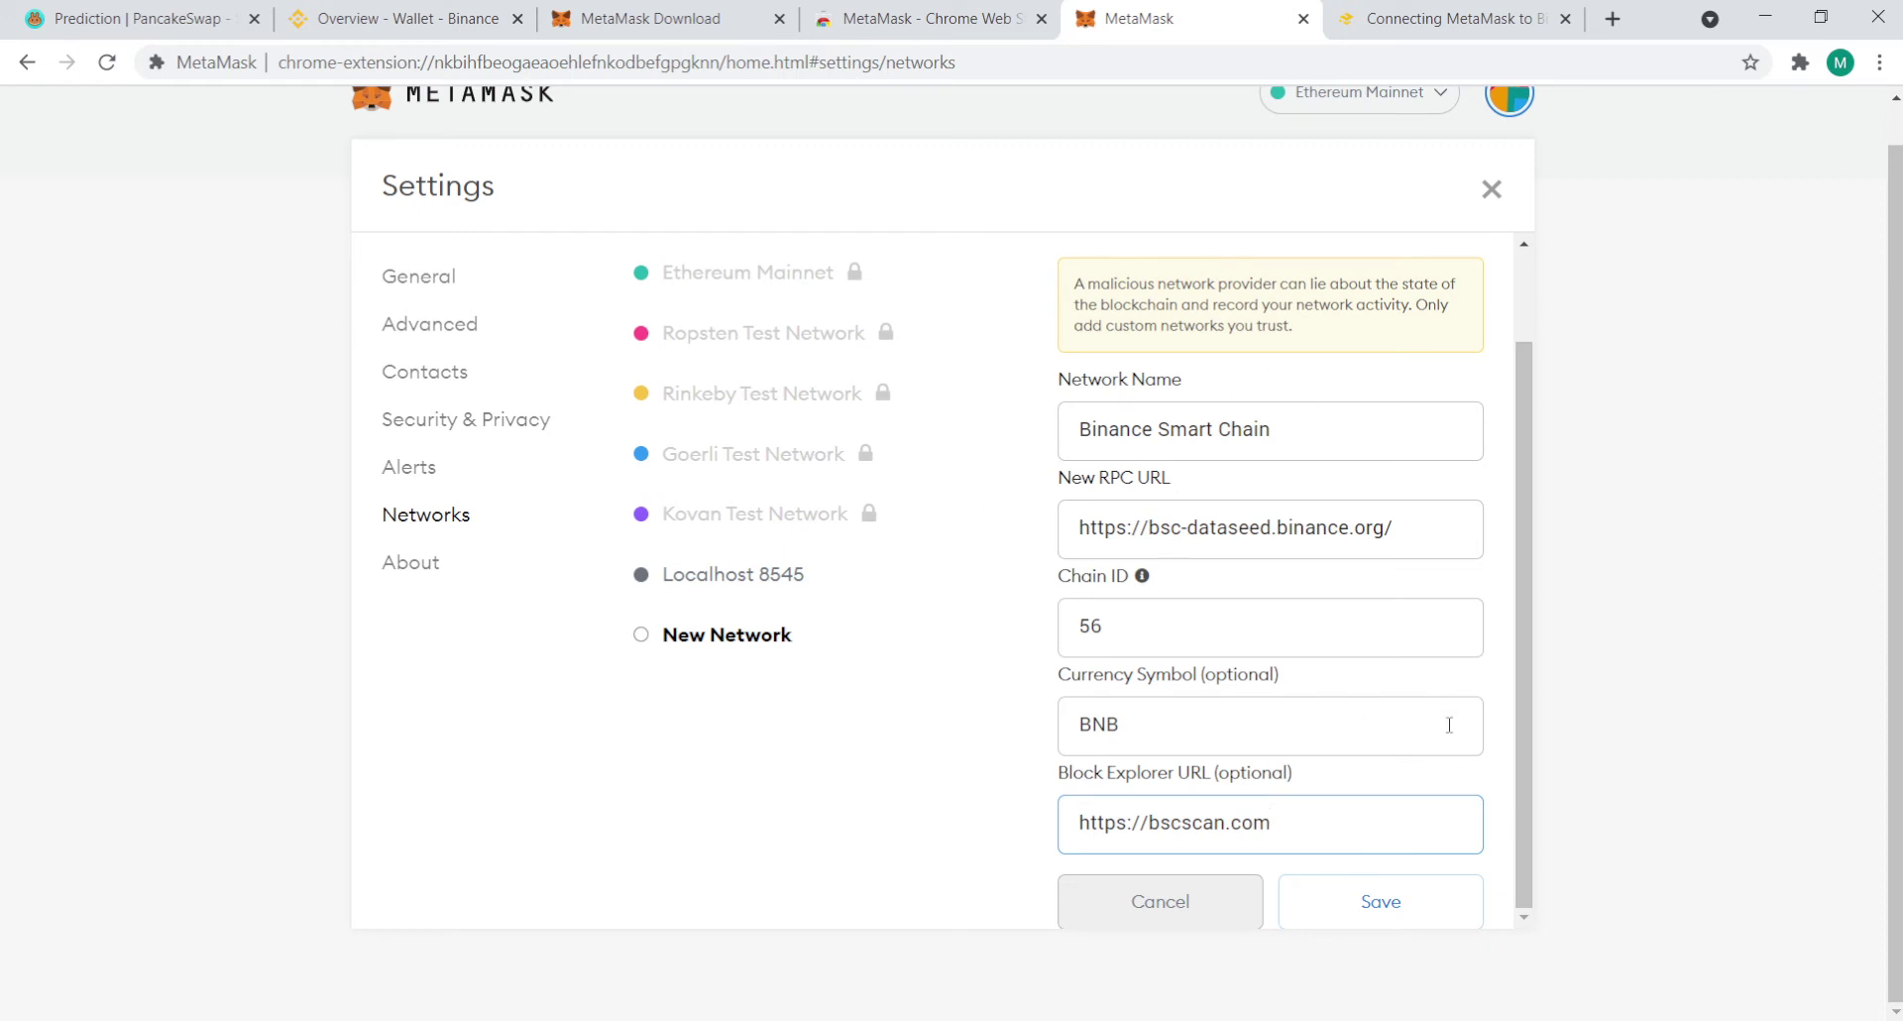
pyautogui.click(1389, 917)
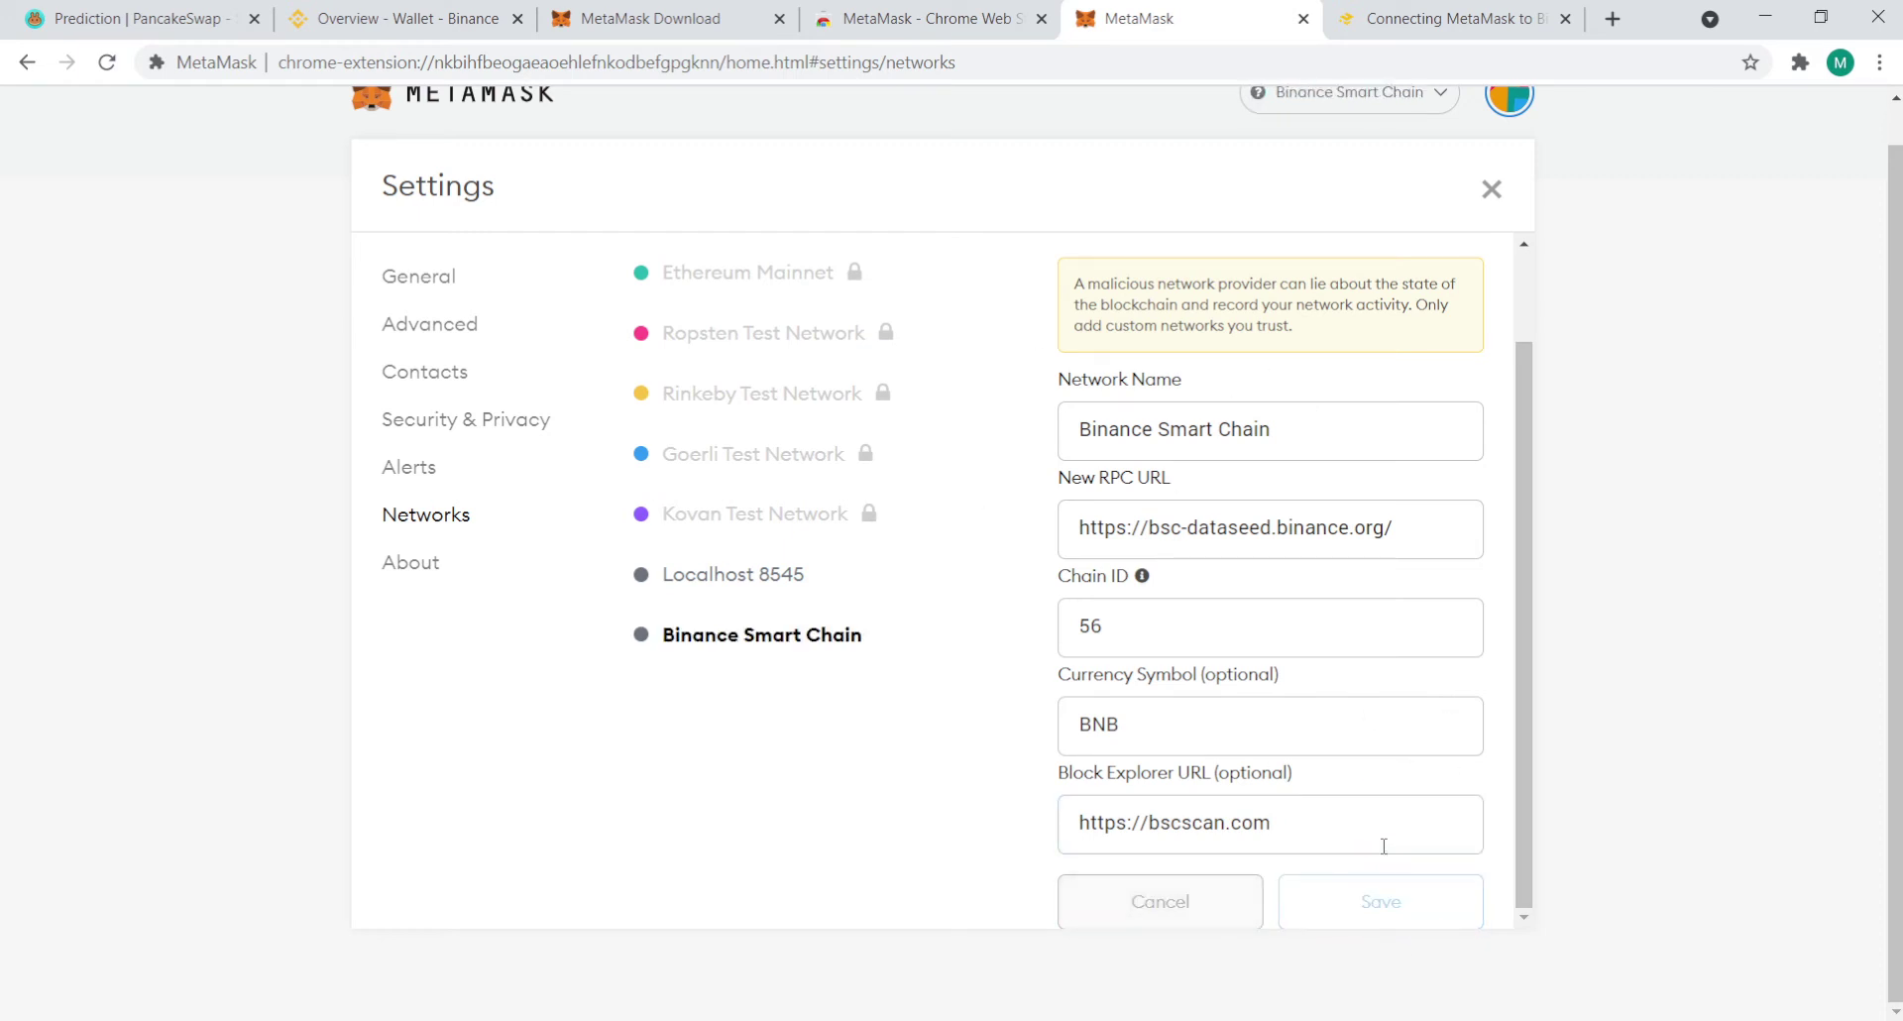
pyautogui.scroll(1, 1523, 342)
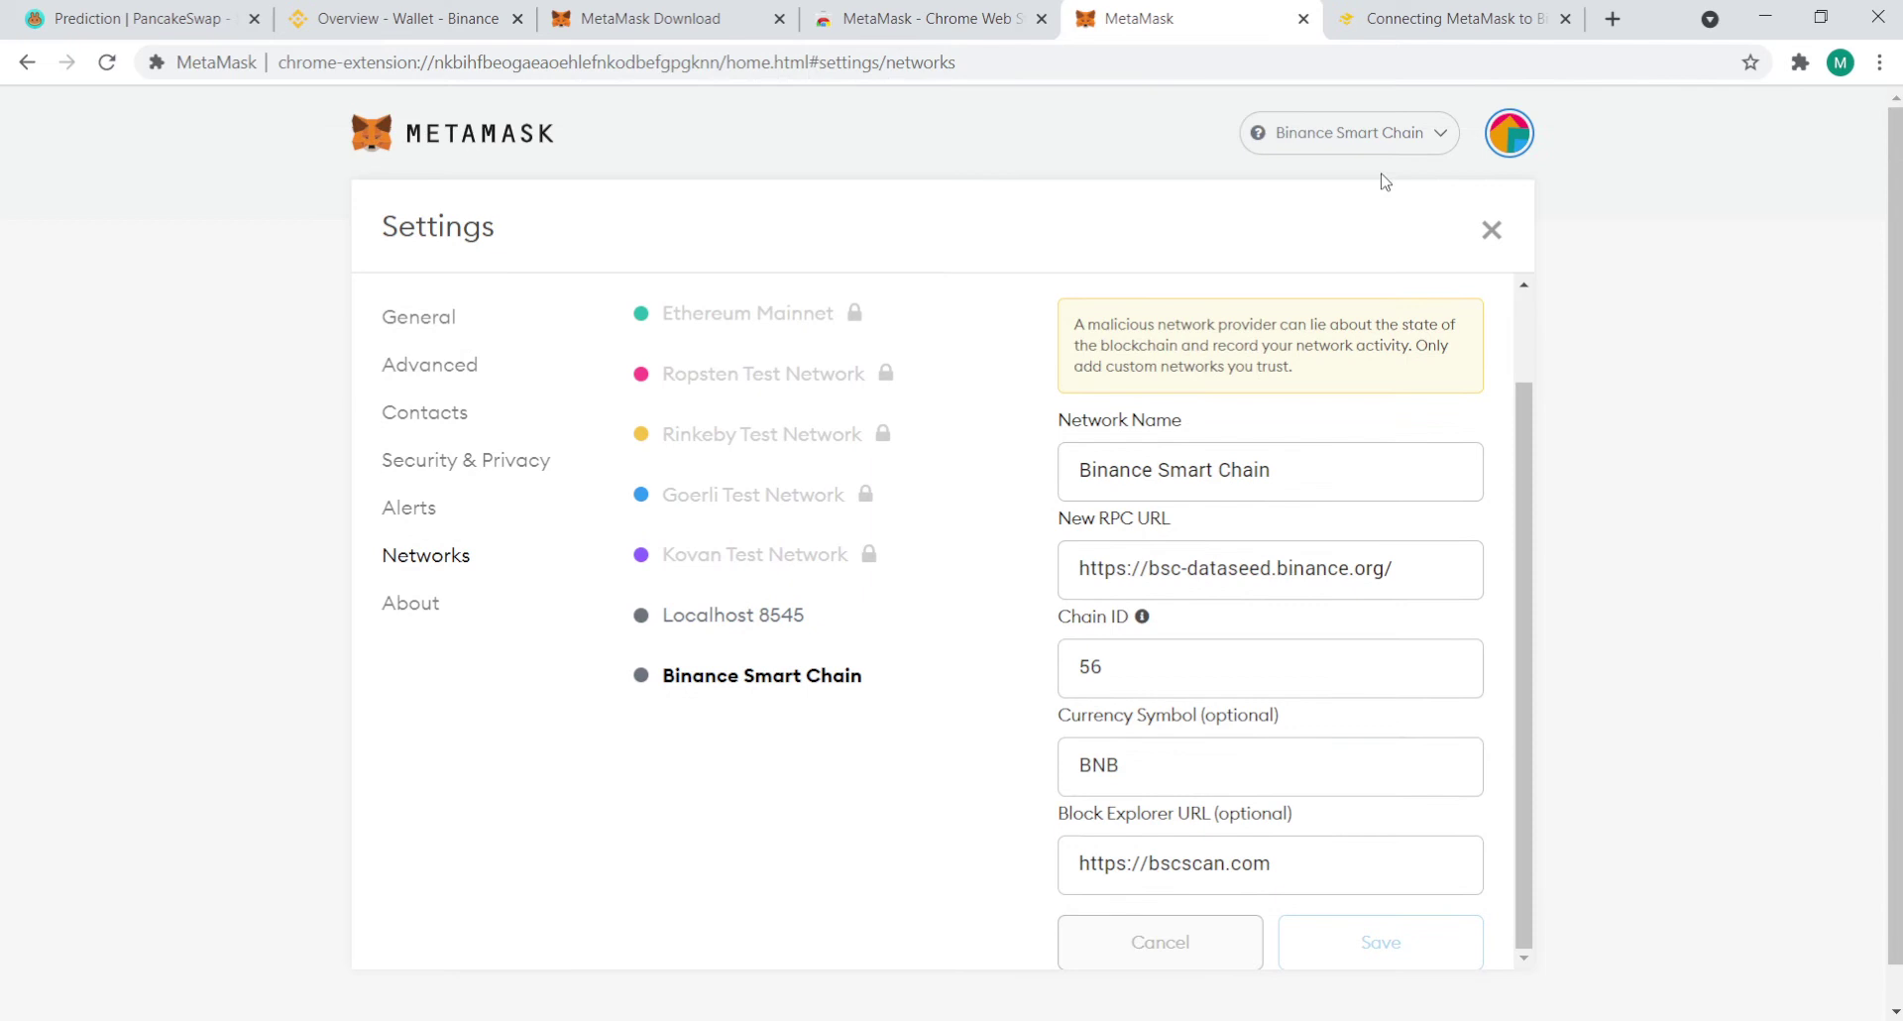
pyautogui.click(138, 19)
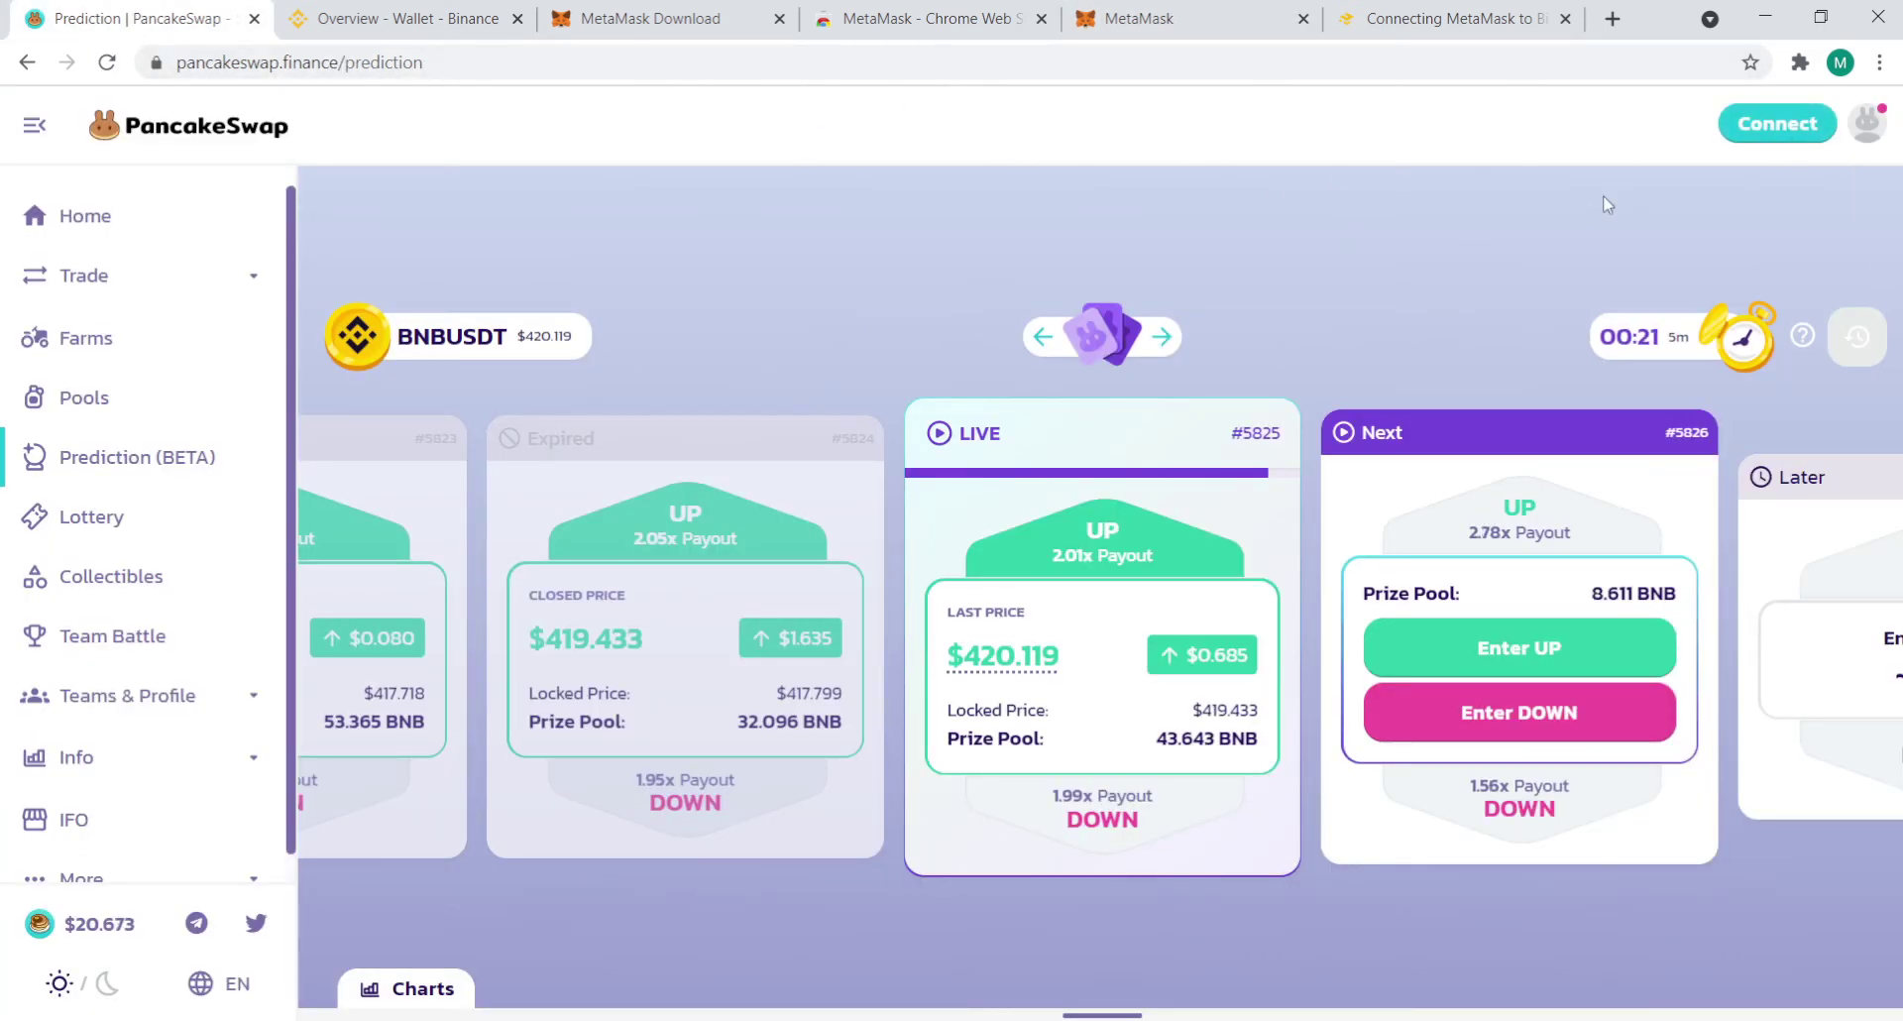
pyautogui.click(1182, 28)
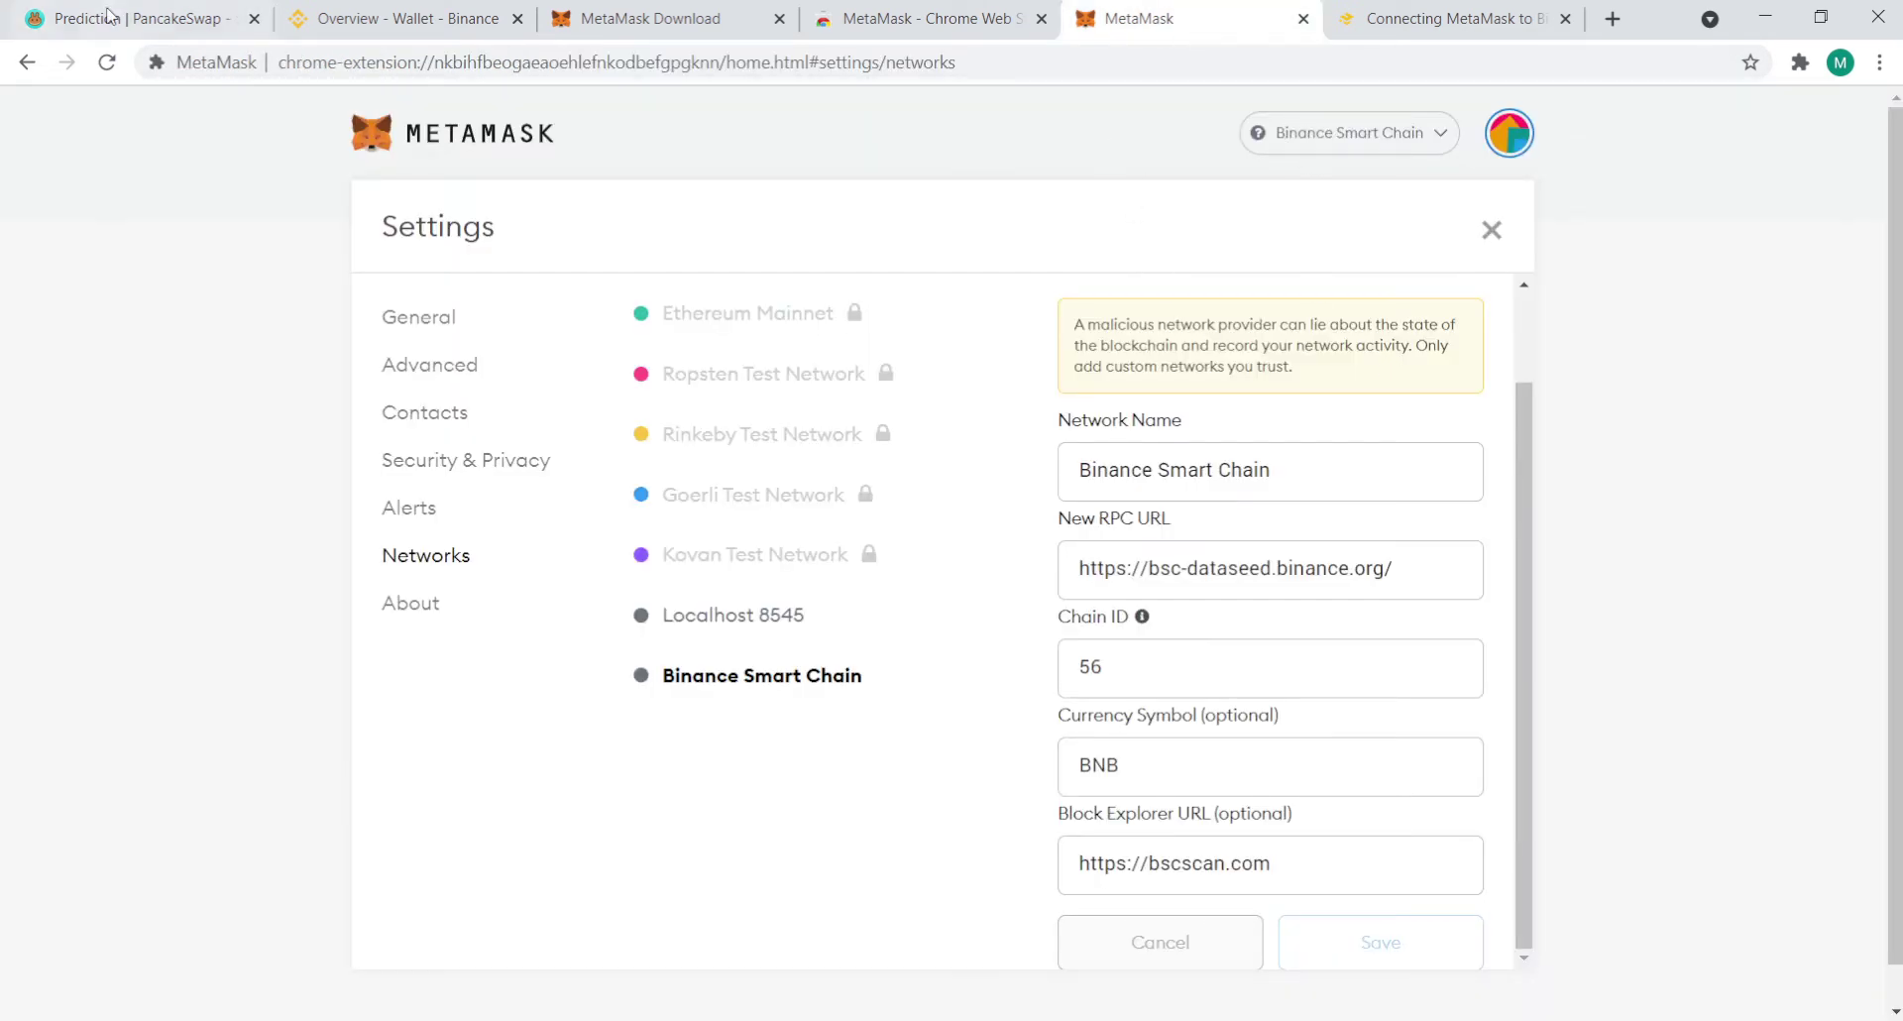
pyautogui.hotkey('ctrl', '1')
pyautogui.hotkey('ctrl', '5')
# Switch the active network to Ethereum Mainnet and back to Binance Smart Chain, viewing the General settings in between
pyautogui.click(1348, 144)
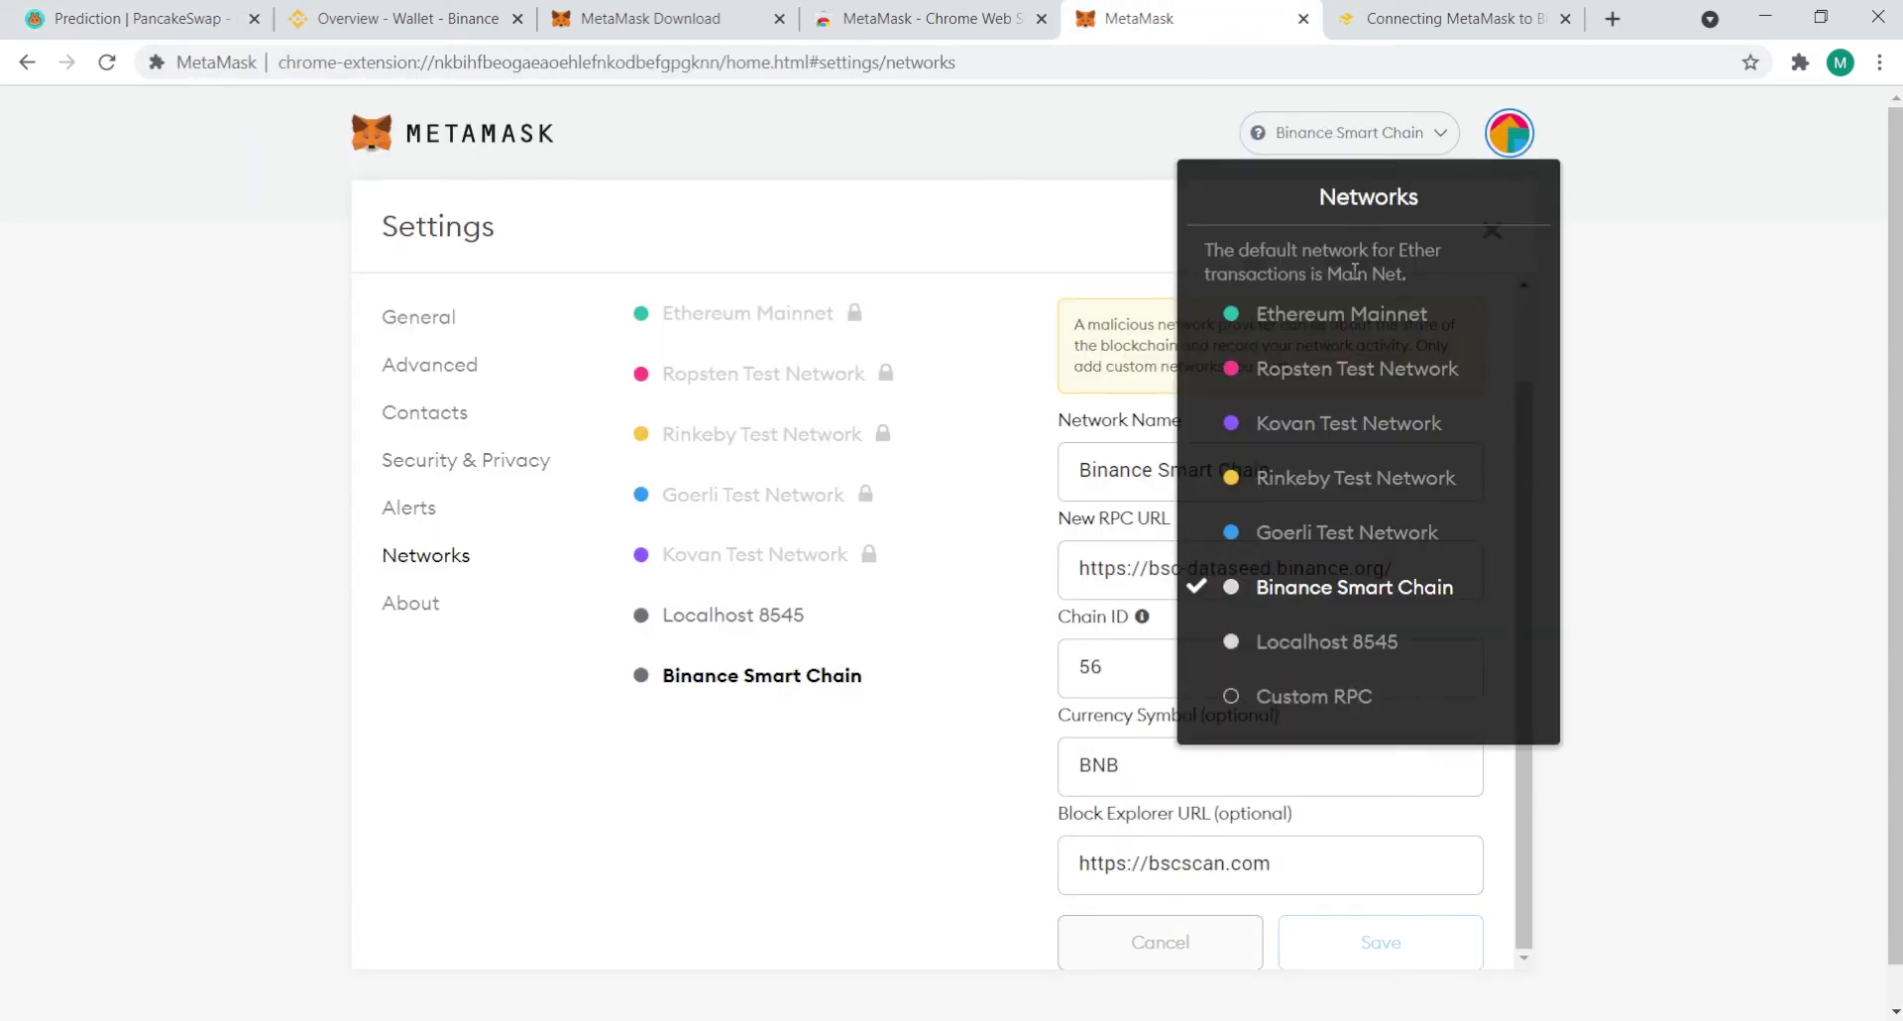
pyautogui.click(1388, 319)
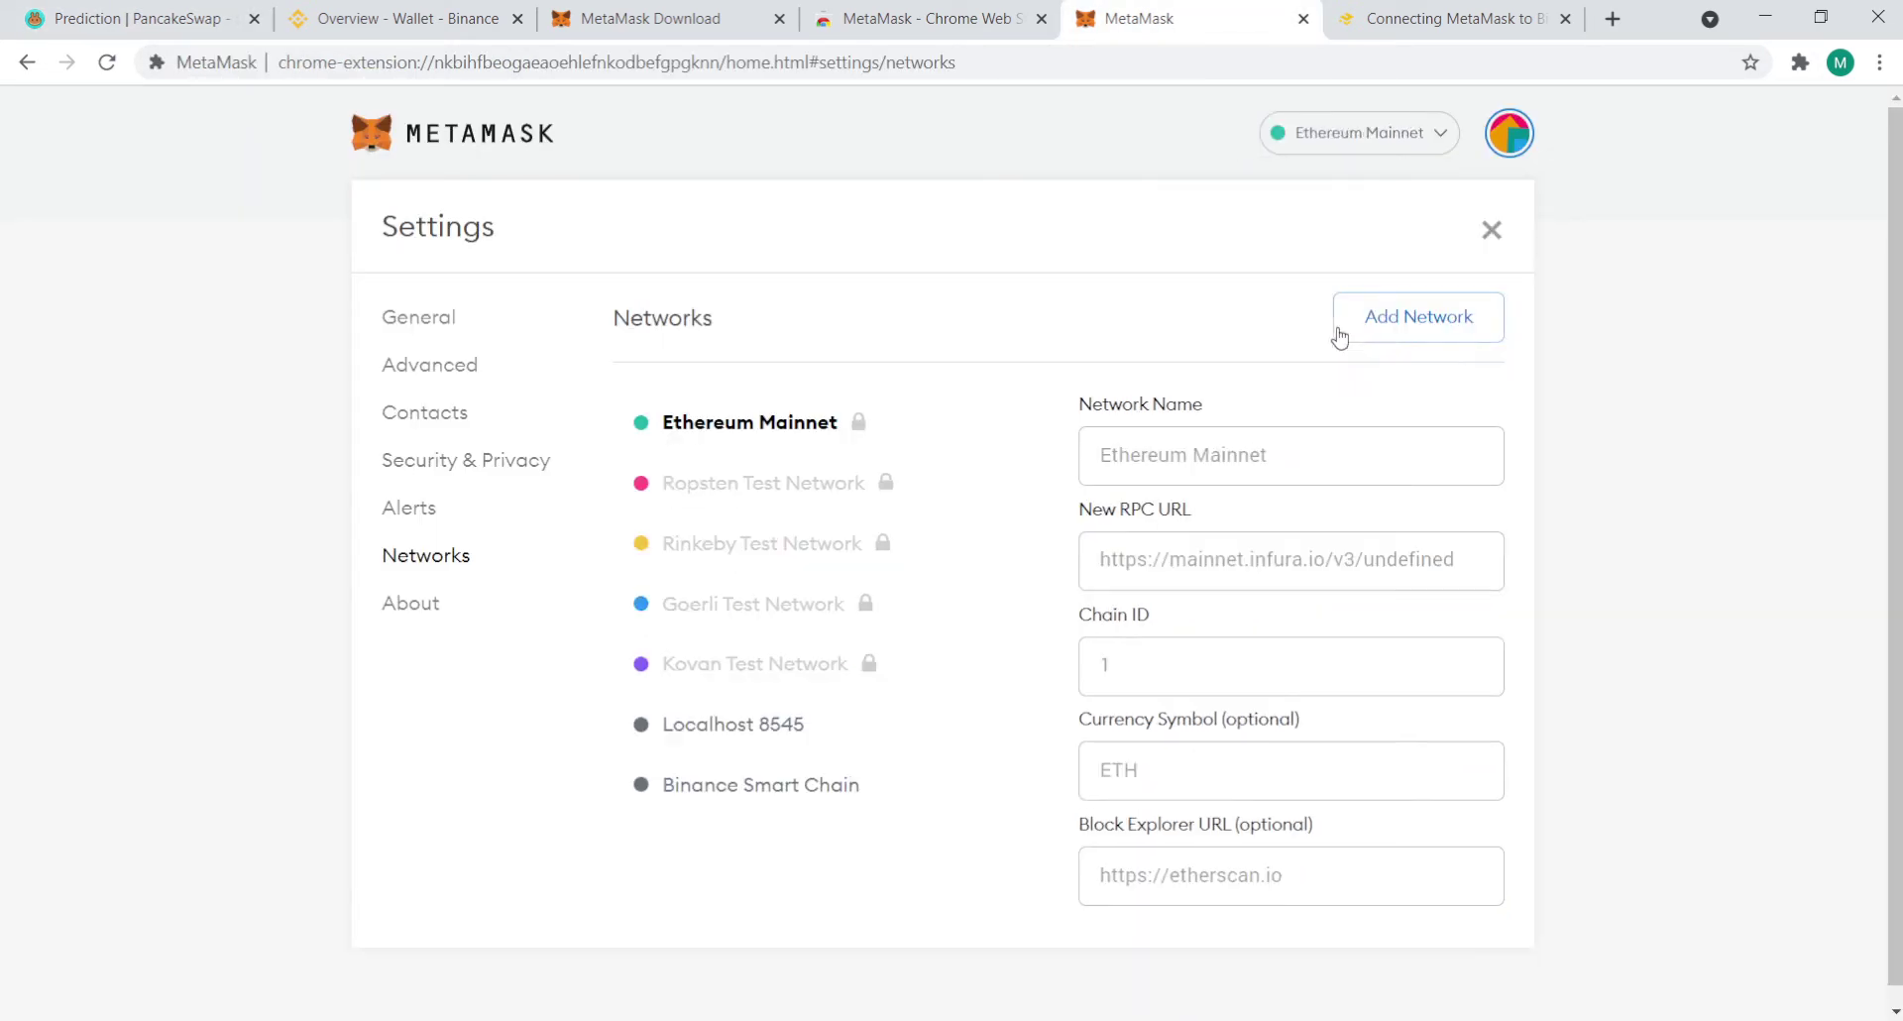
pyautogui.click(424, 316)
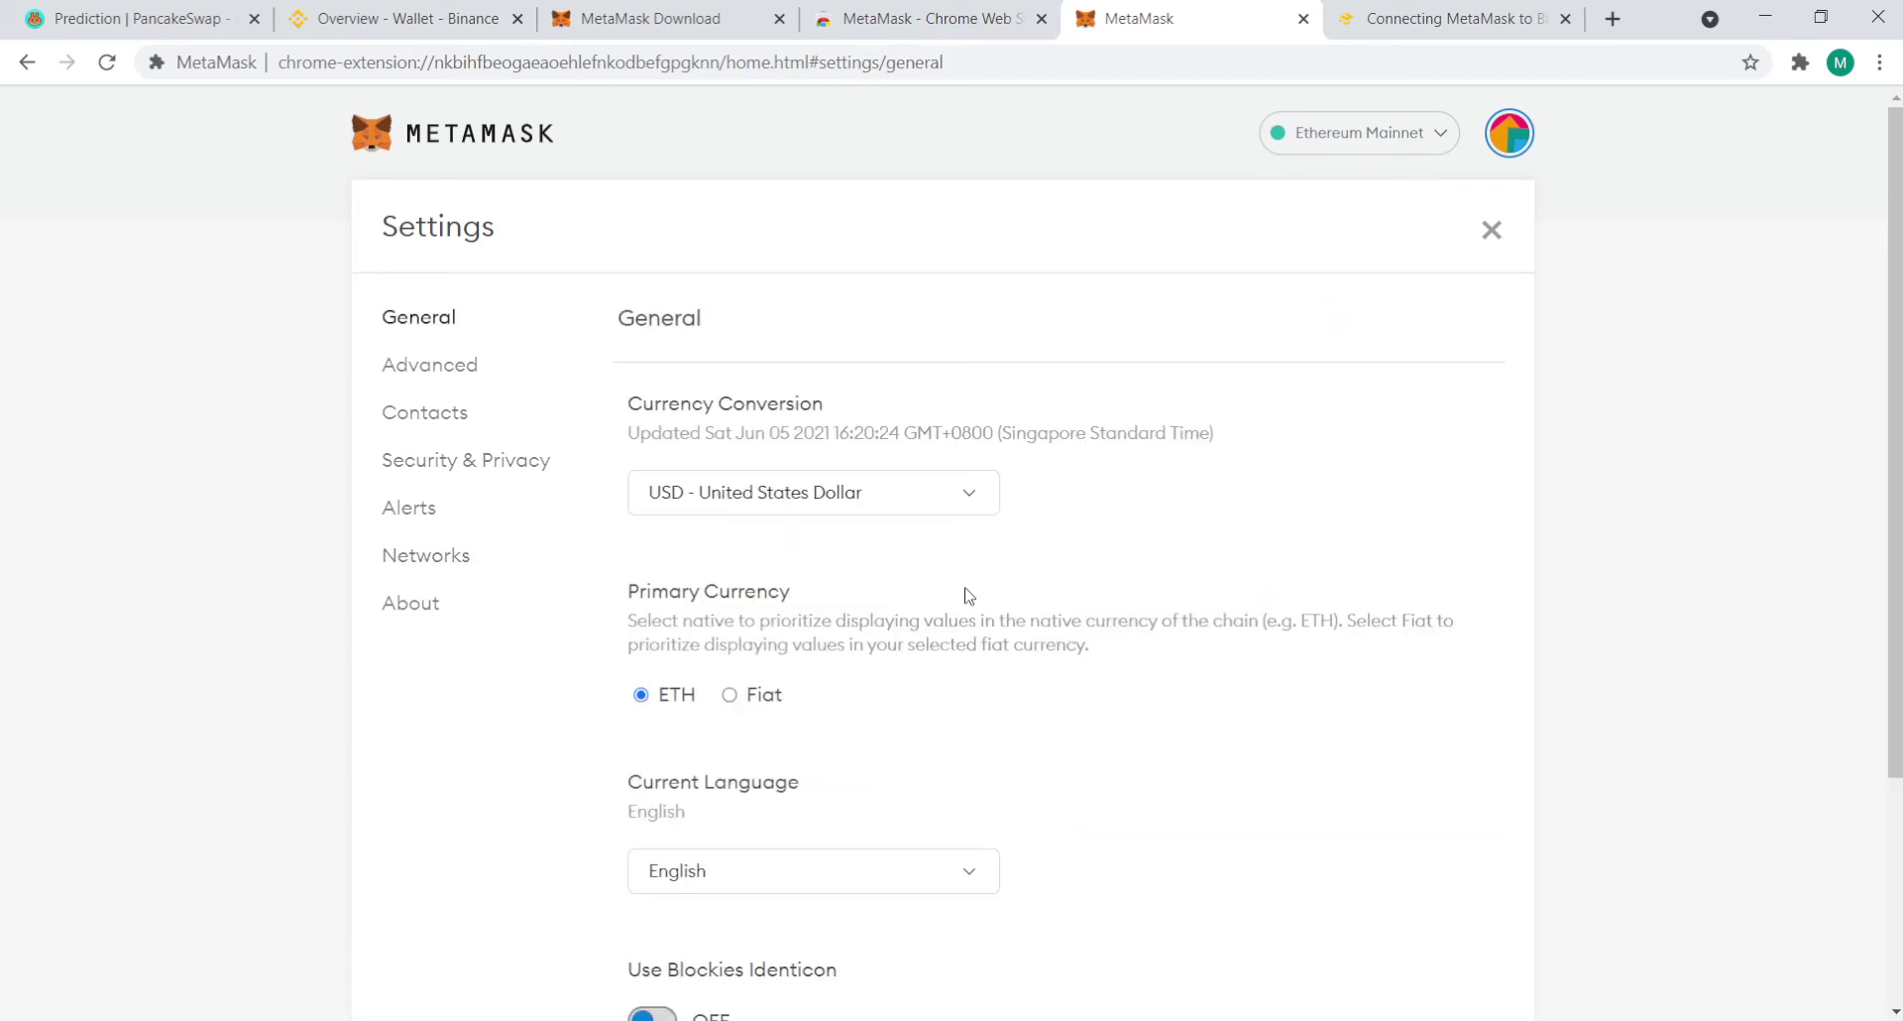
pyautogui.click(1414, 137)
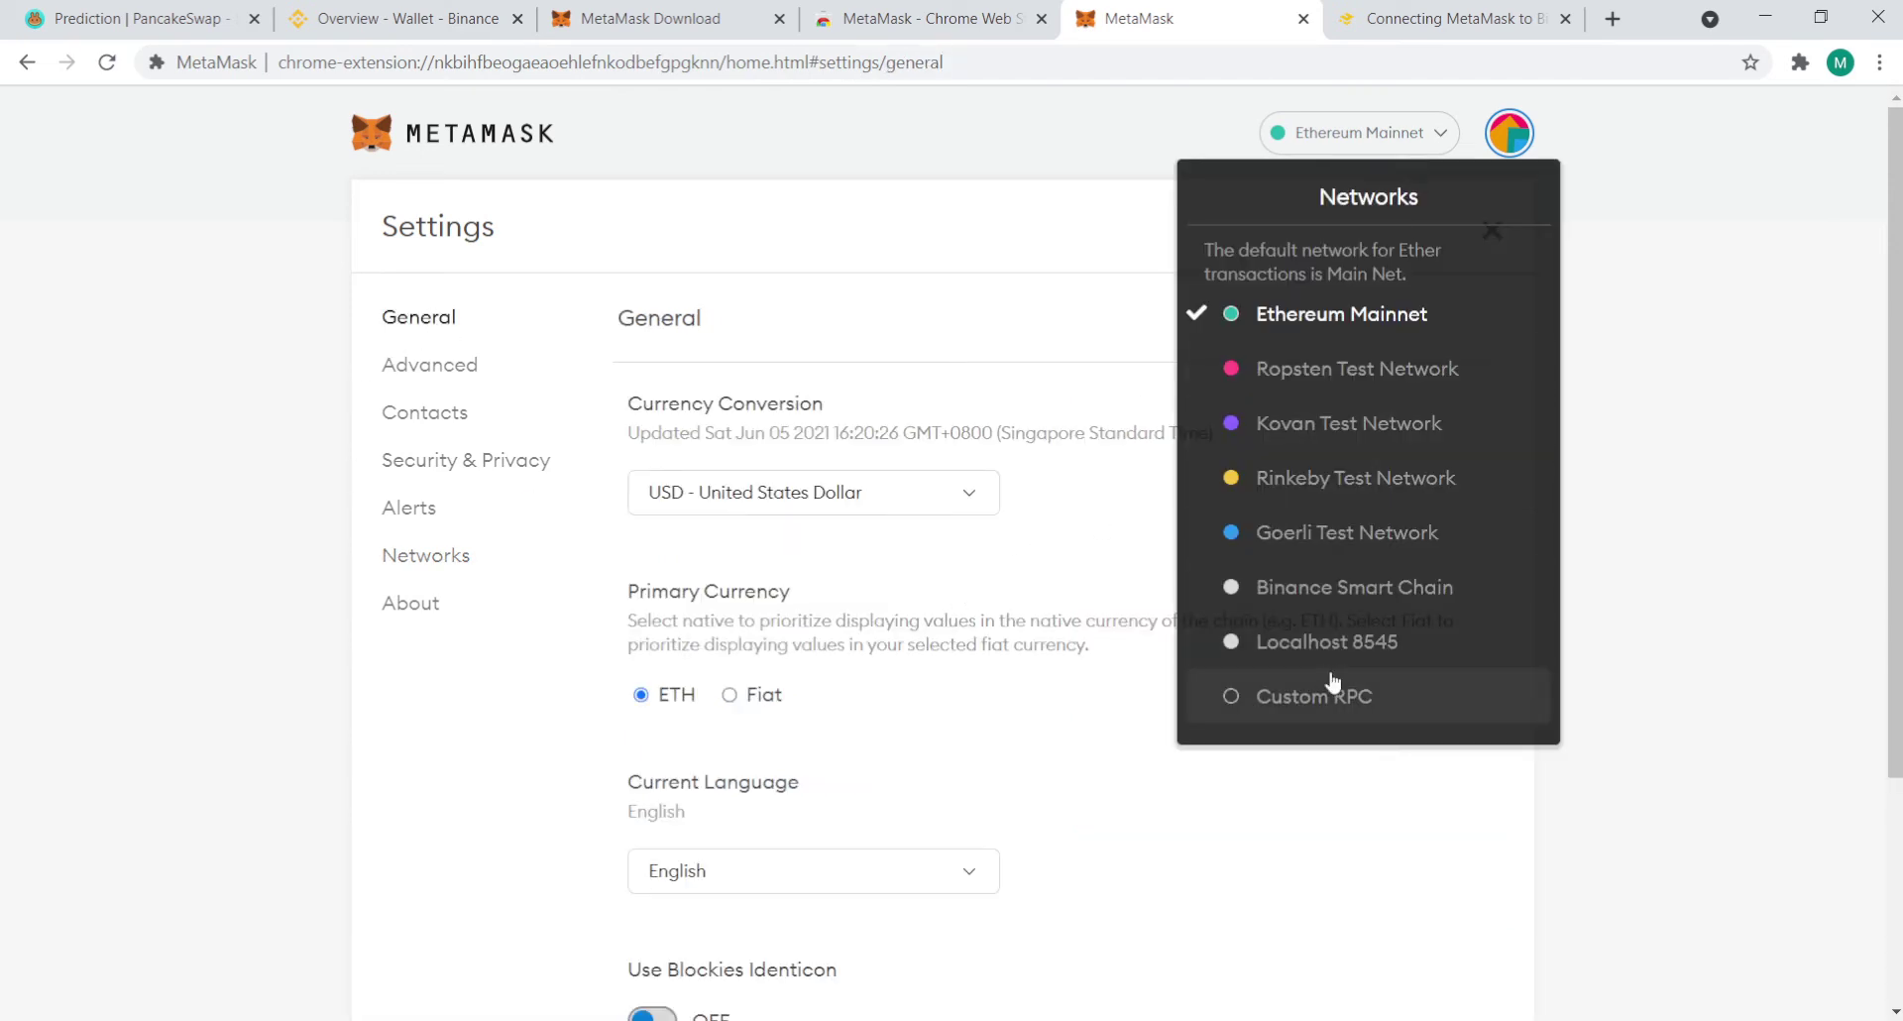
pyautogui.click(1326, 604)
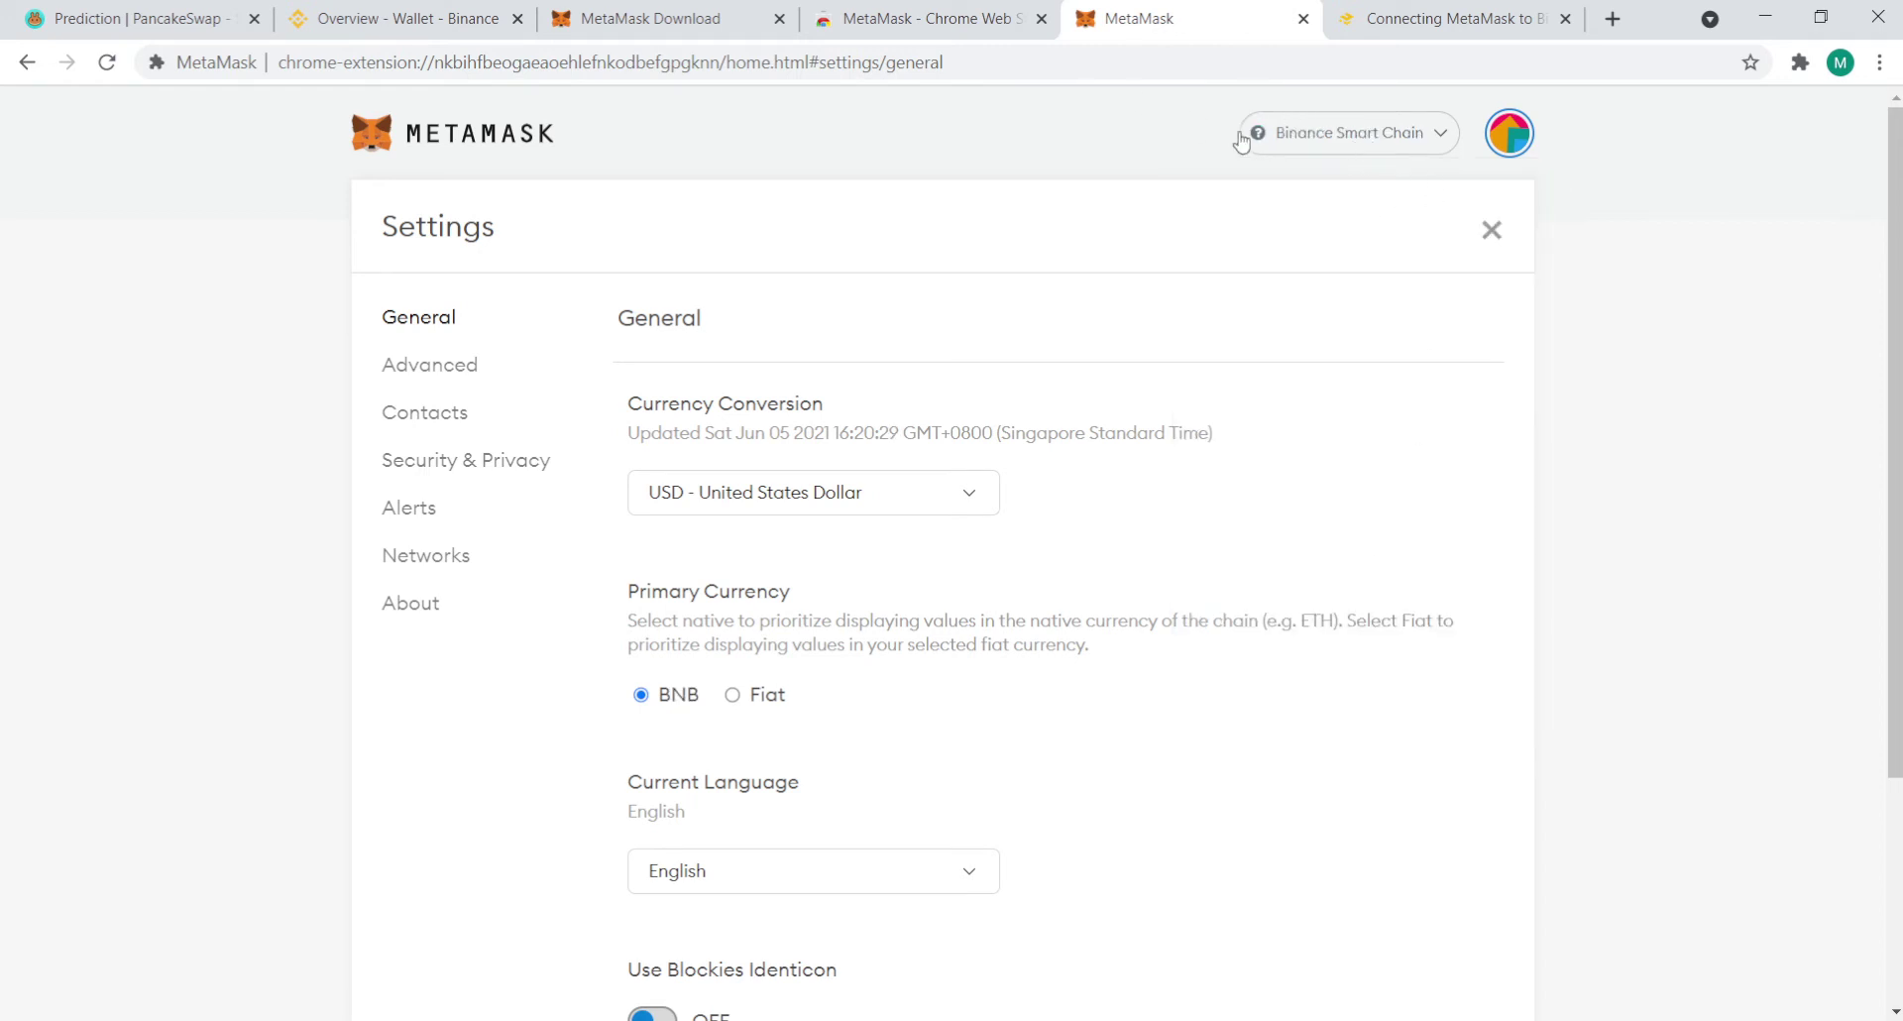
# Close the wallet settings and copy the address of Account 1
pyautogui.click(1492, 230)
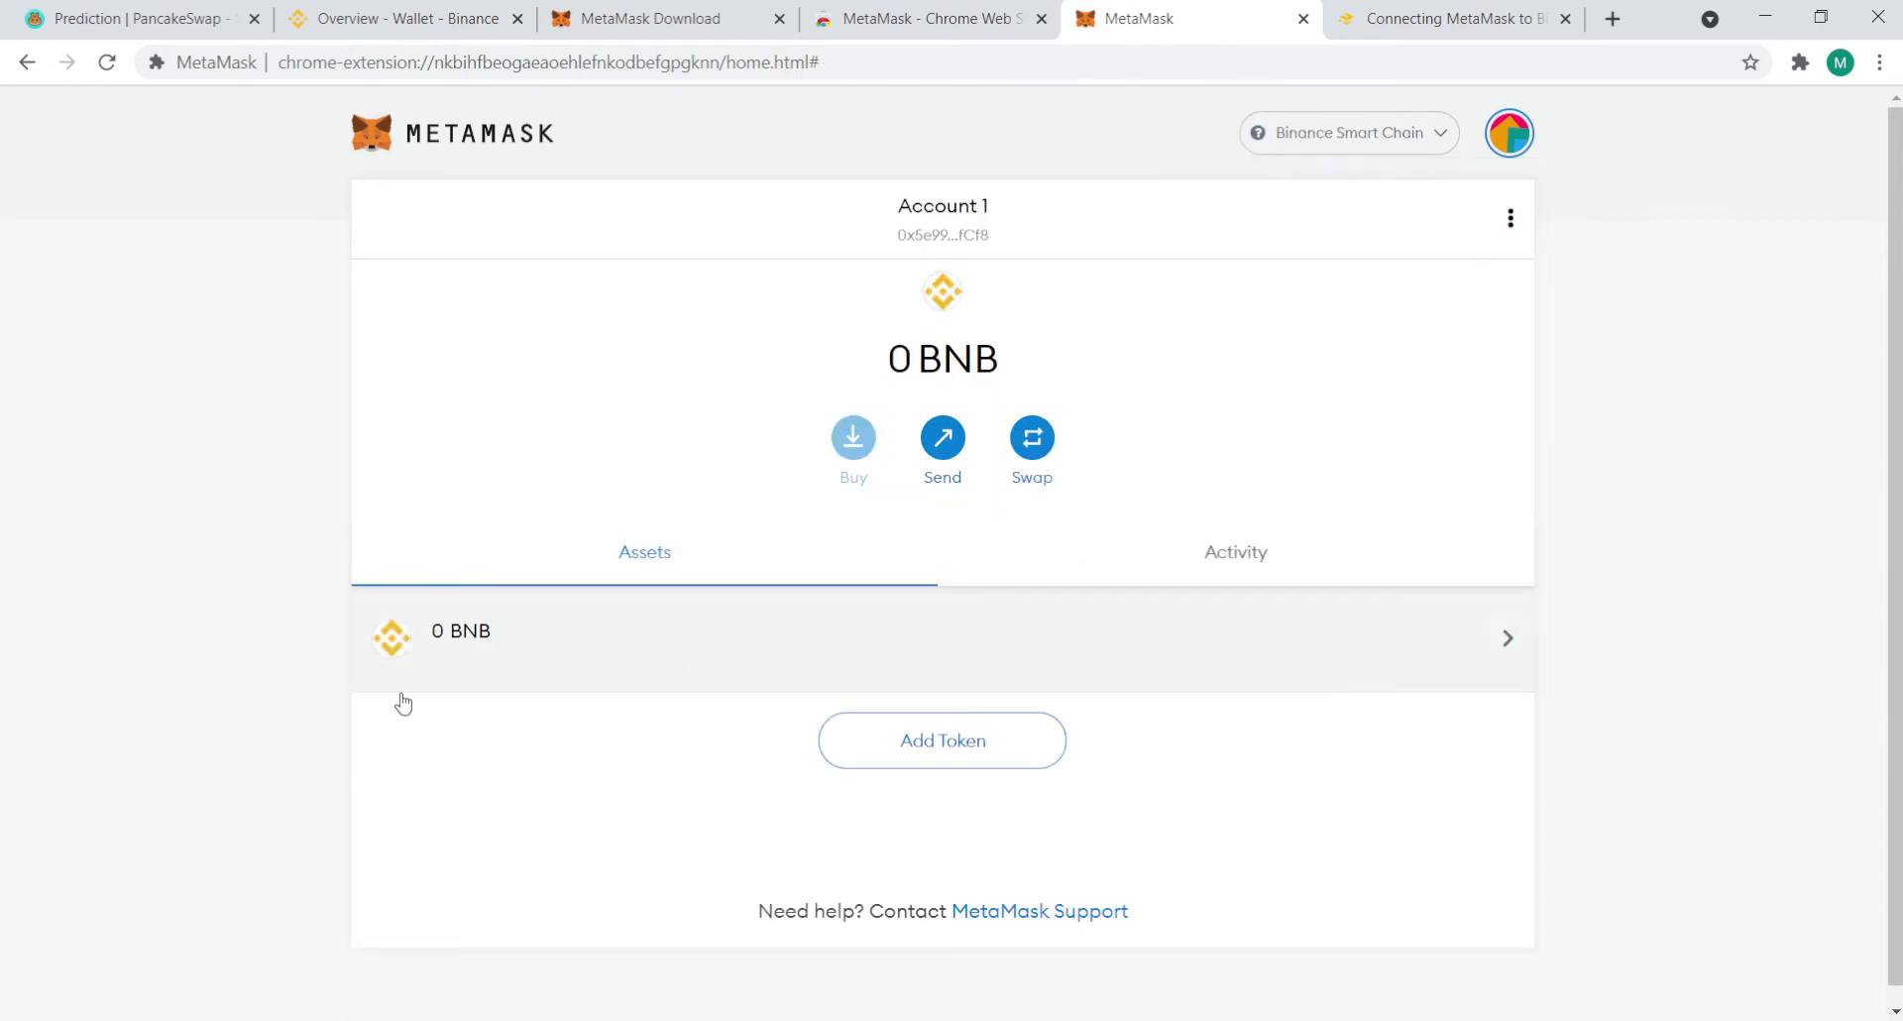
pyautogui.click(942, 235)
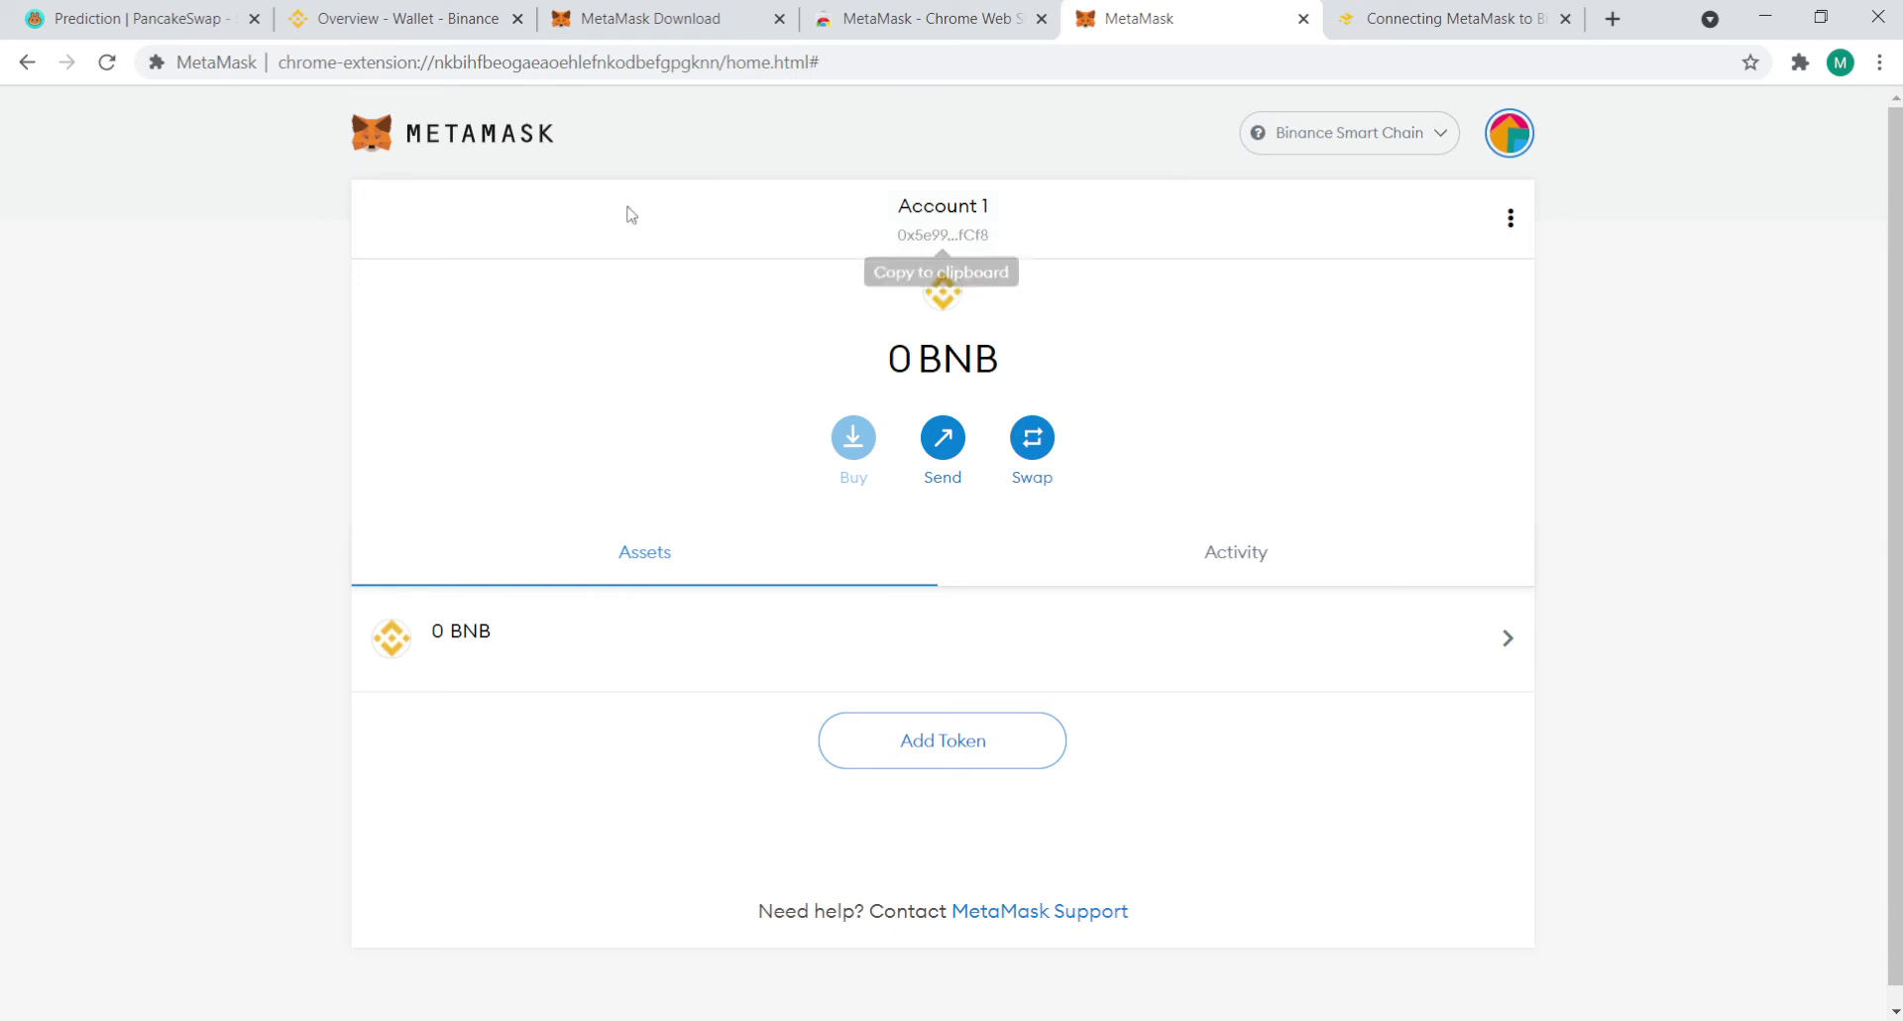
# Try to connect the MetaMask wallet to the PancakeSwap Prediction page
pyautogui.click(135, 18)
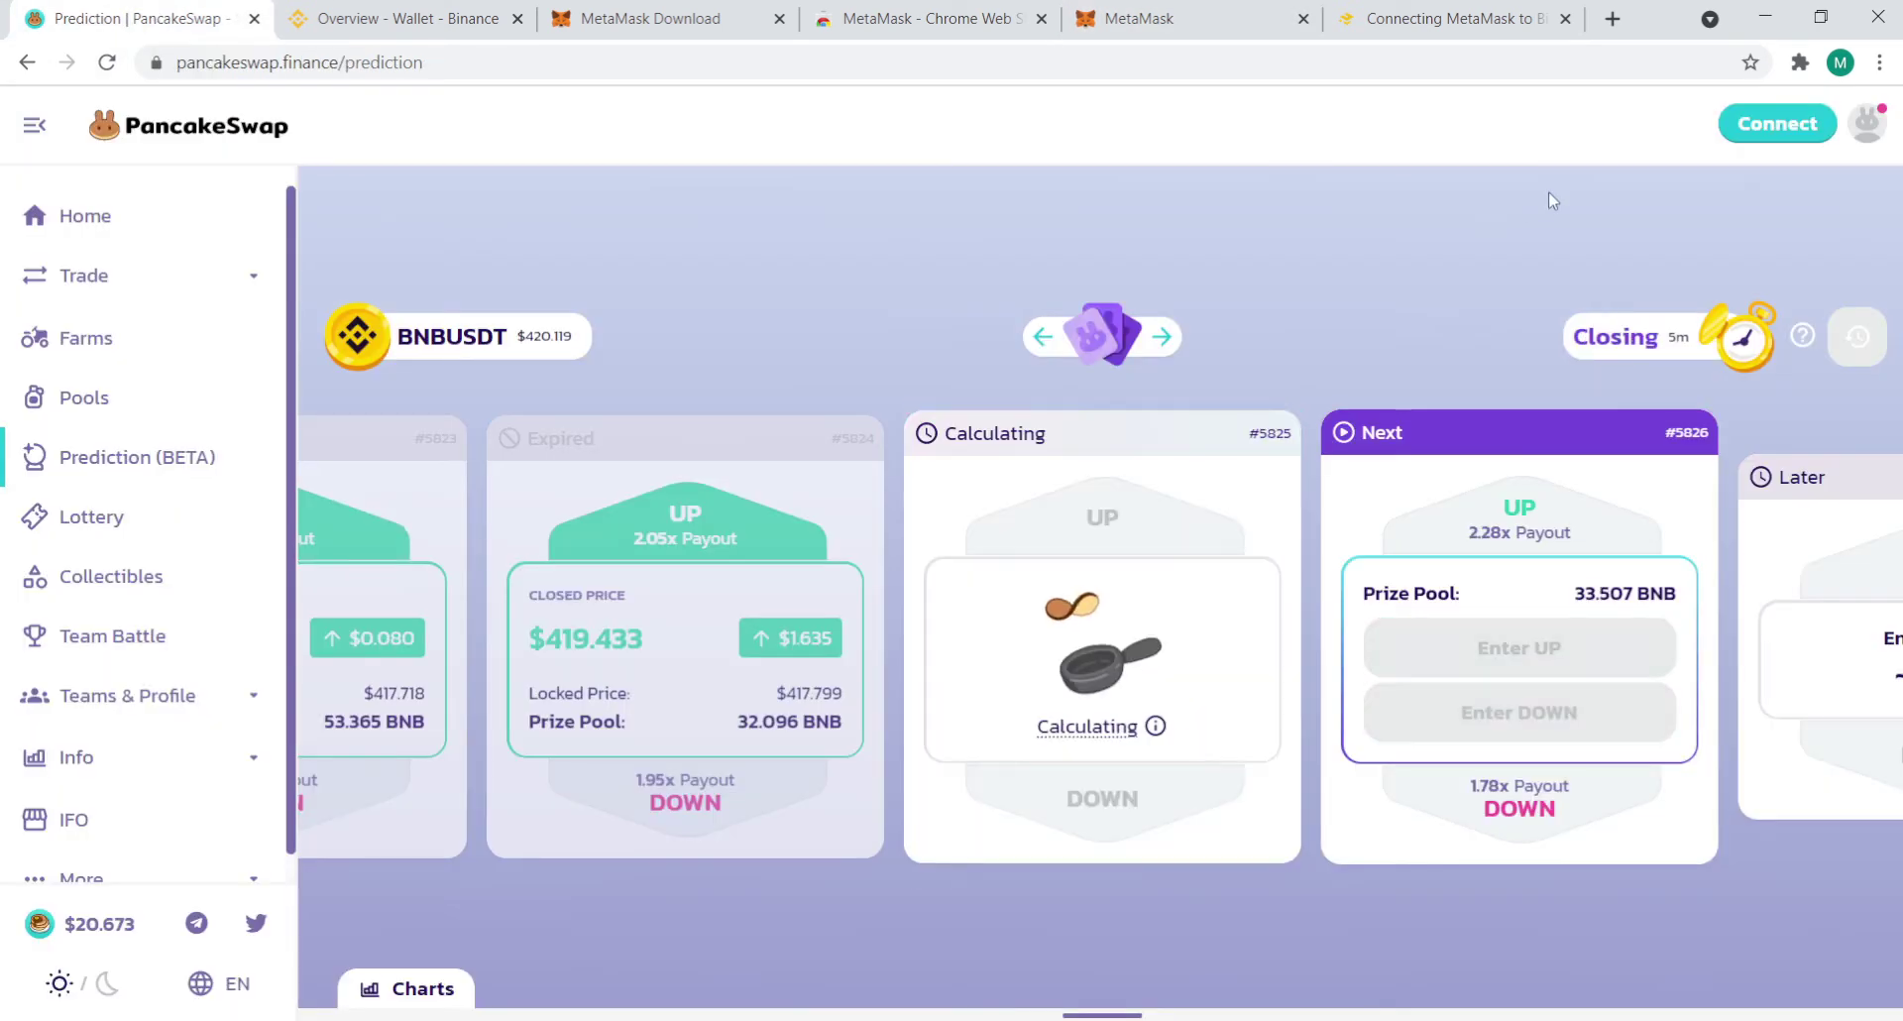
pyautogui.click(1774, 123)
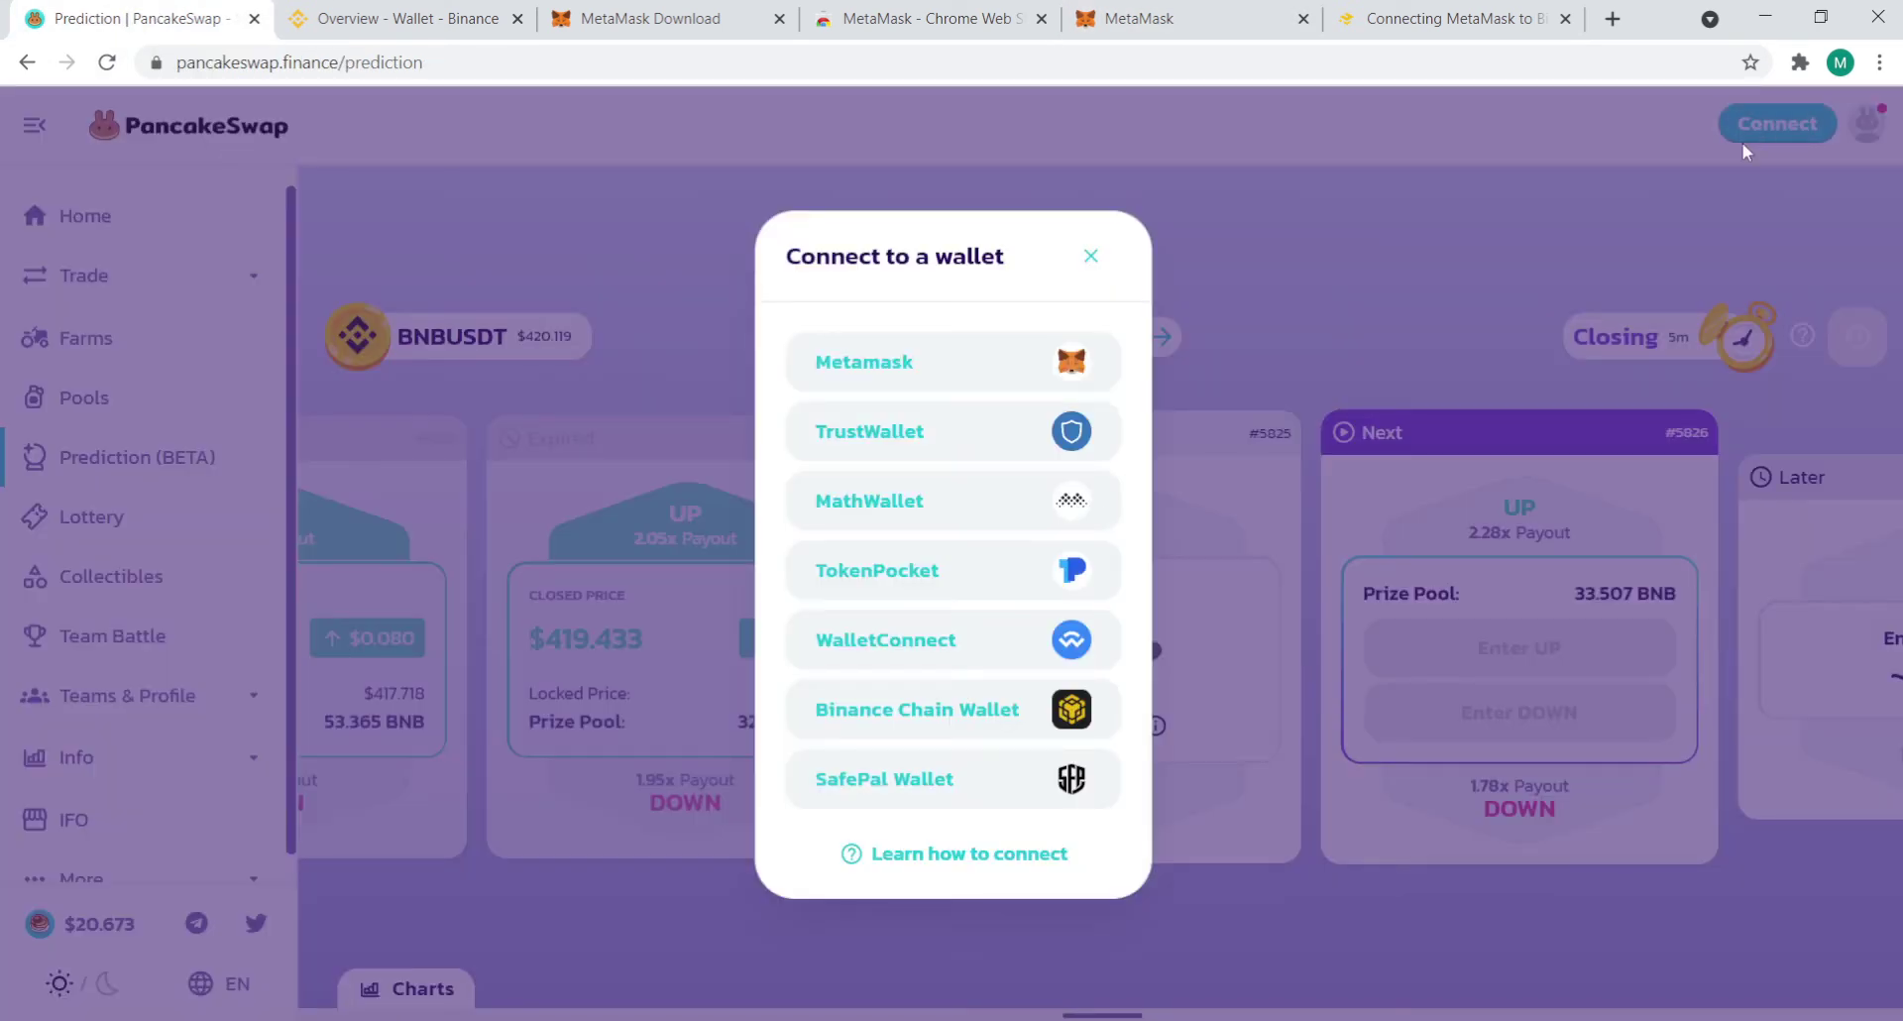
pyautogui.click(929, 382)
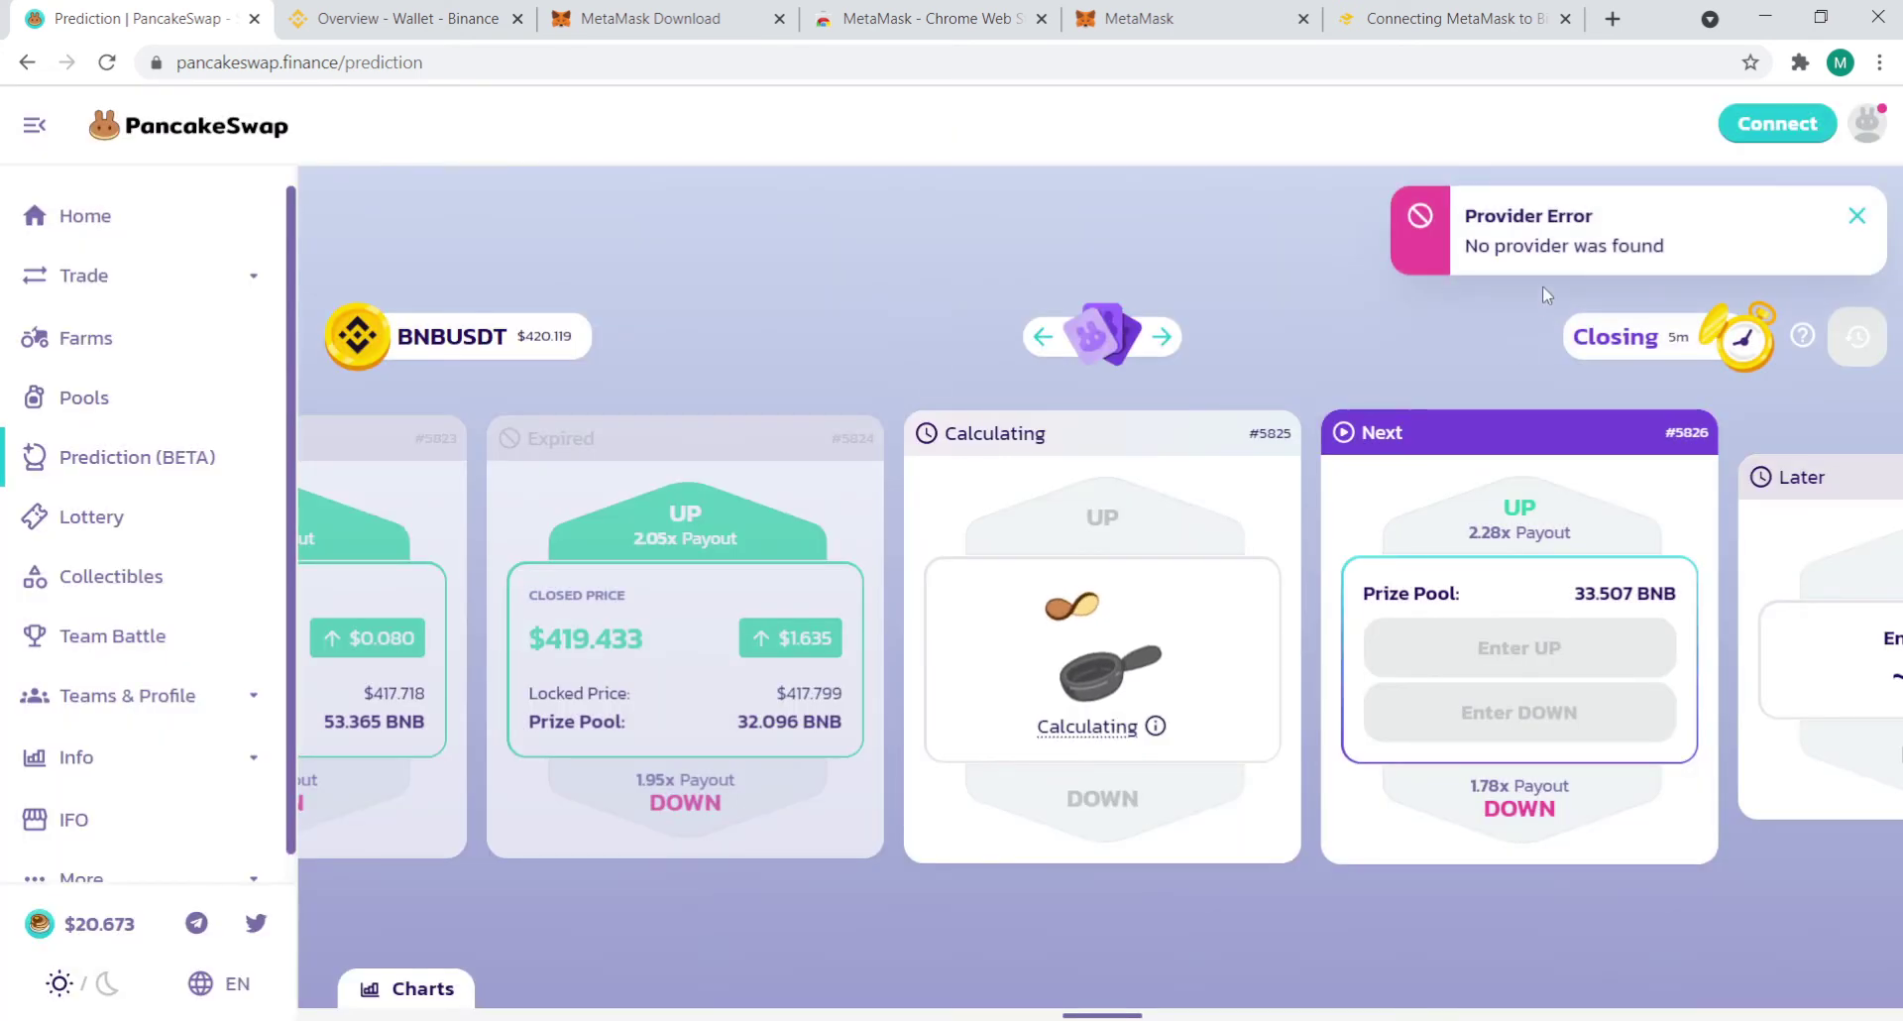
# Reload the PancakeSwap Prediction page and connect it to Account 1 in MetaMask, approving the access request
pyautogui.click(108, 62)
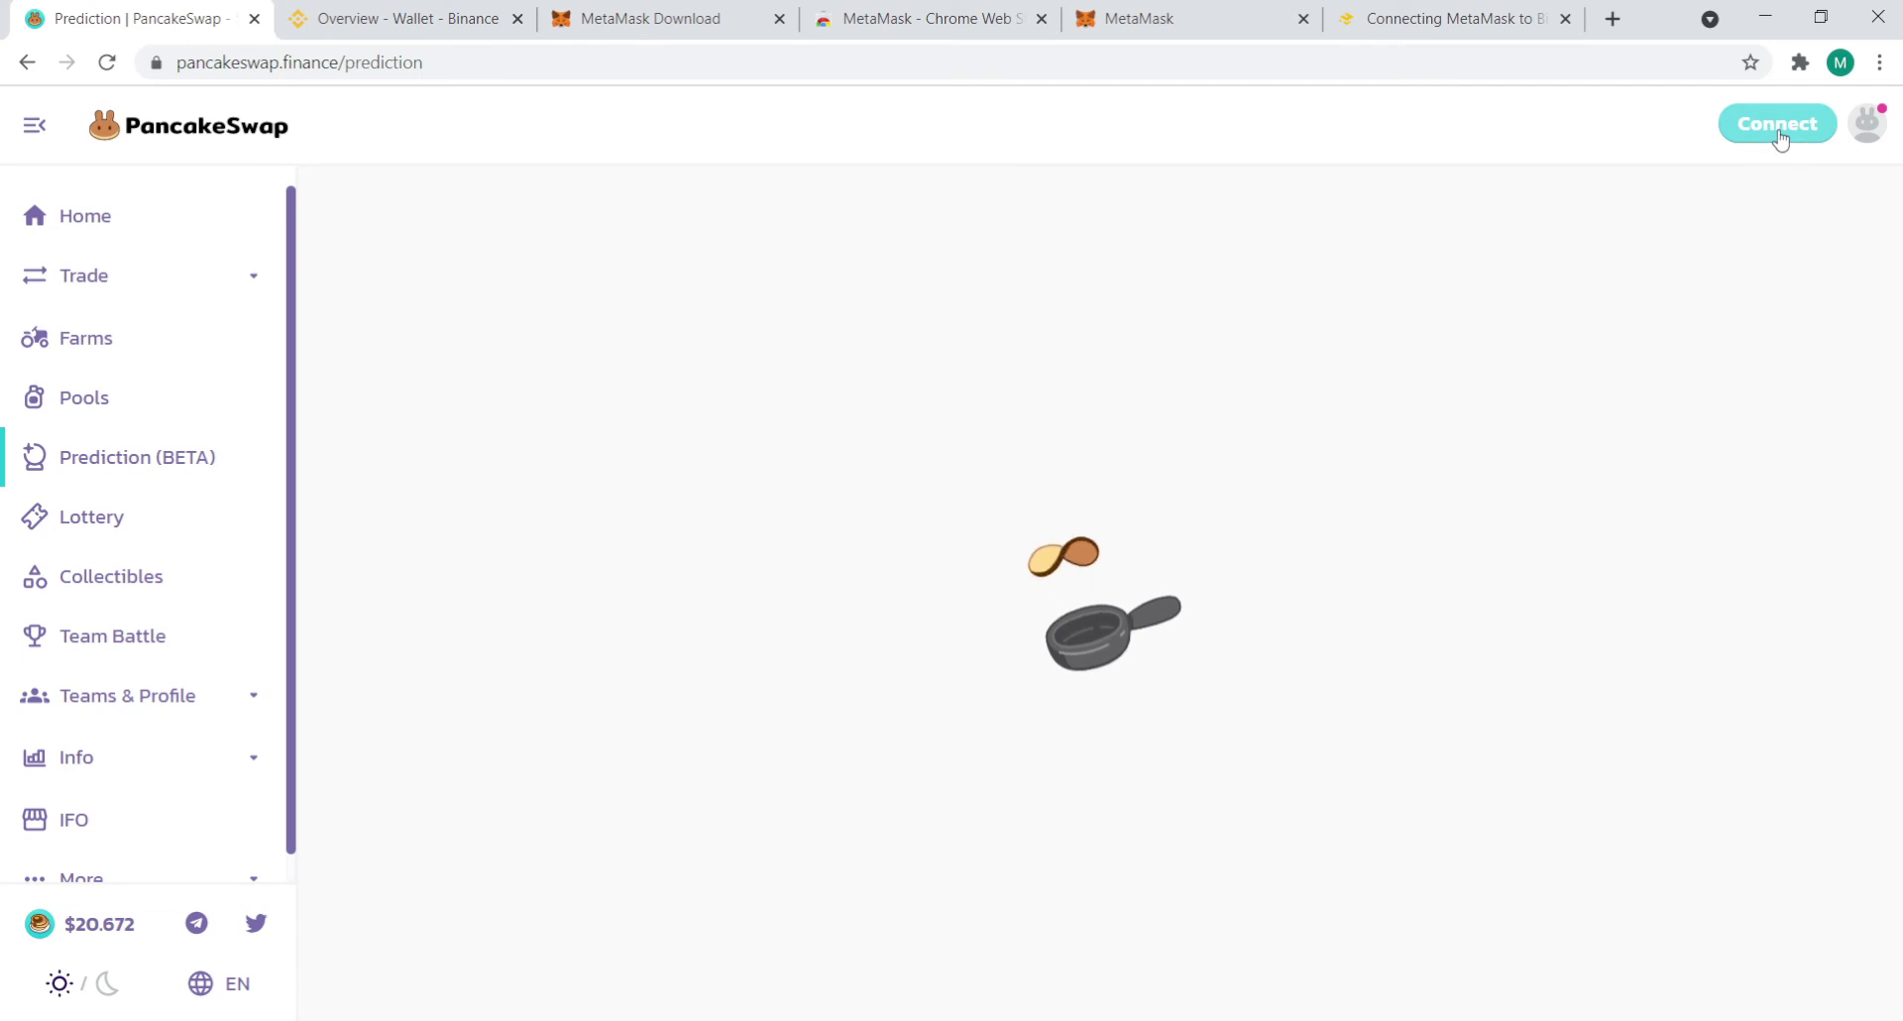
pyautogui.click(1779, 127)
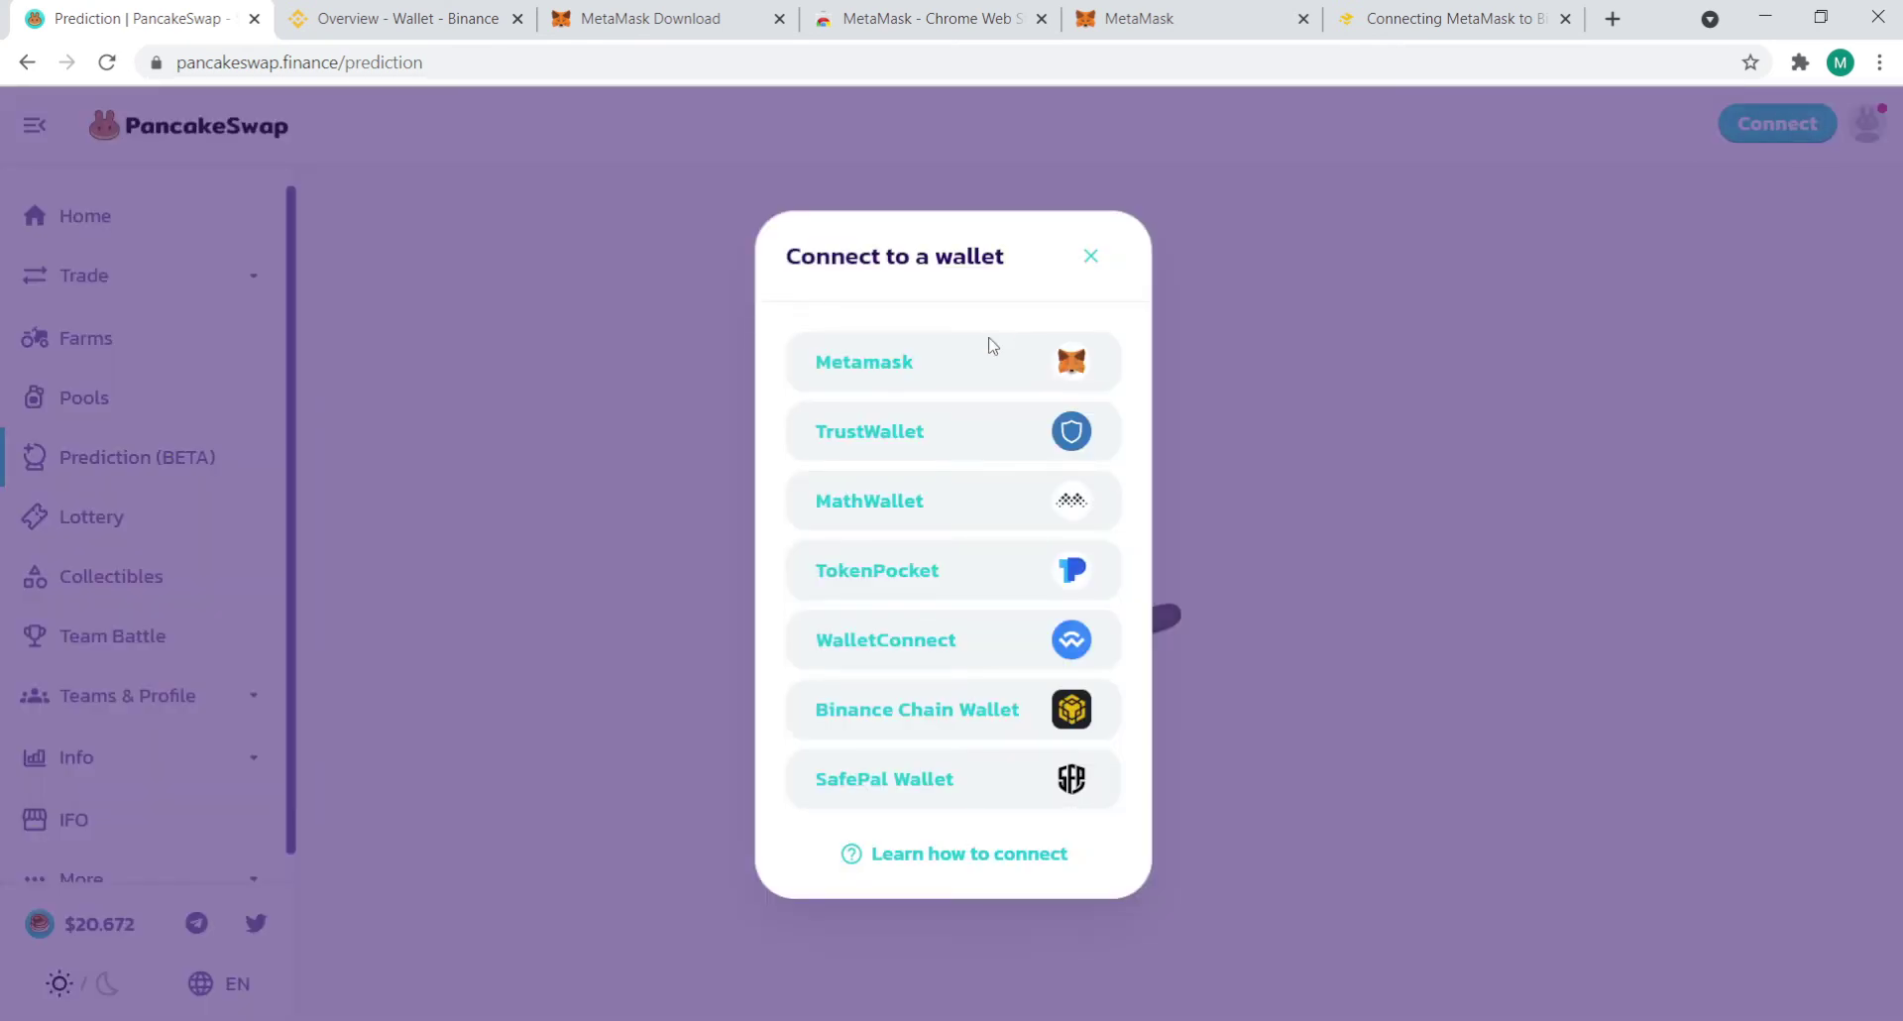
pyautogui.click(989, 346)
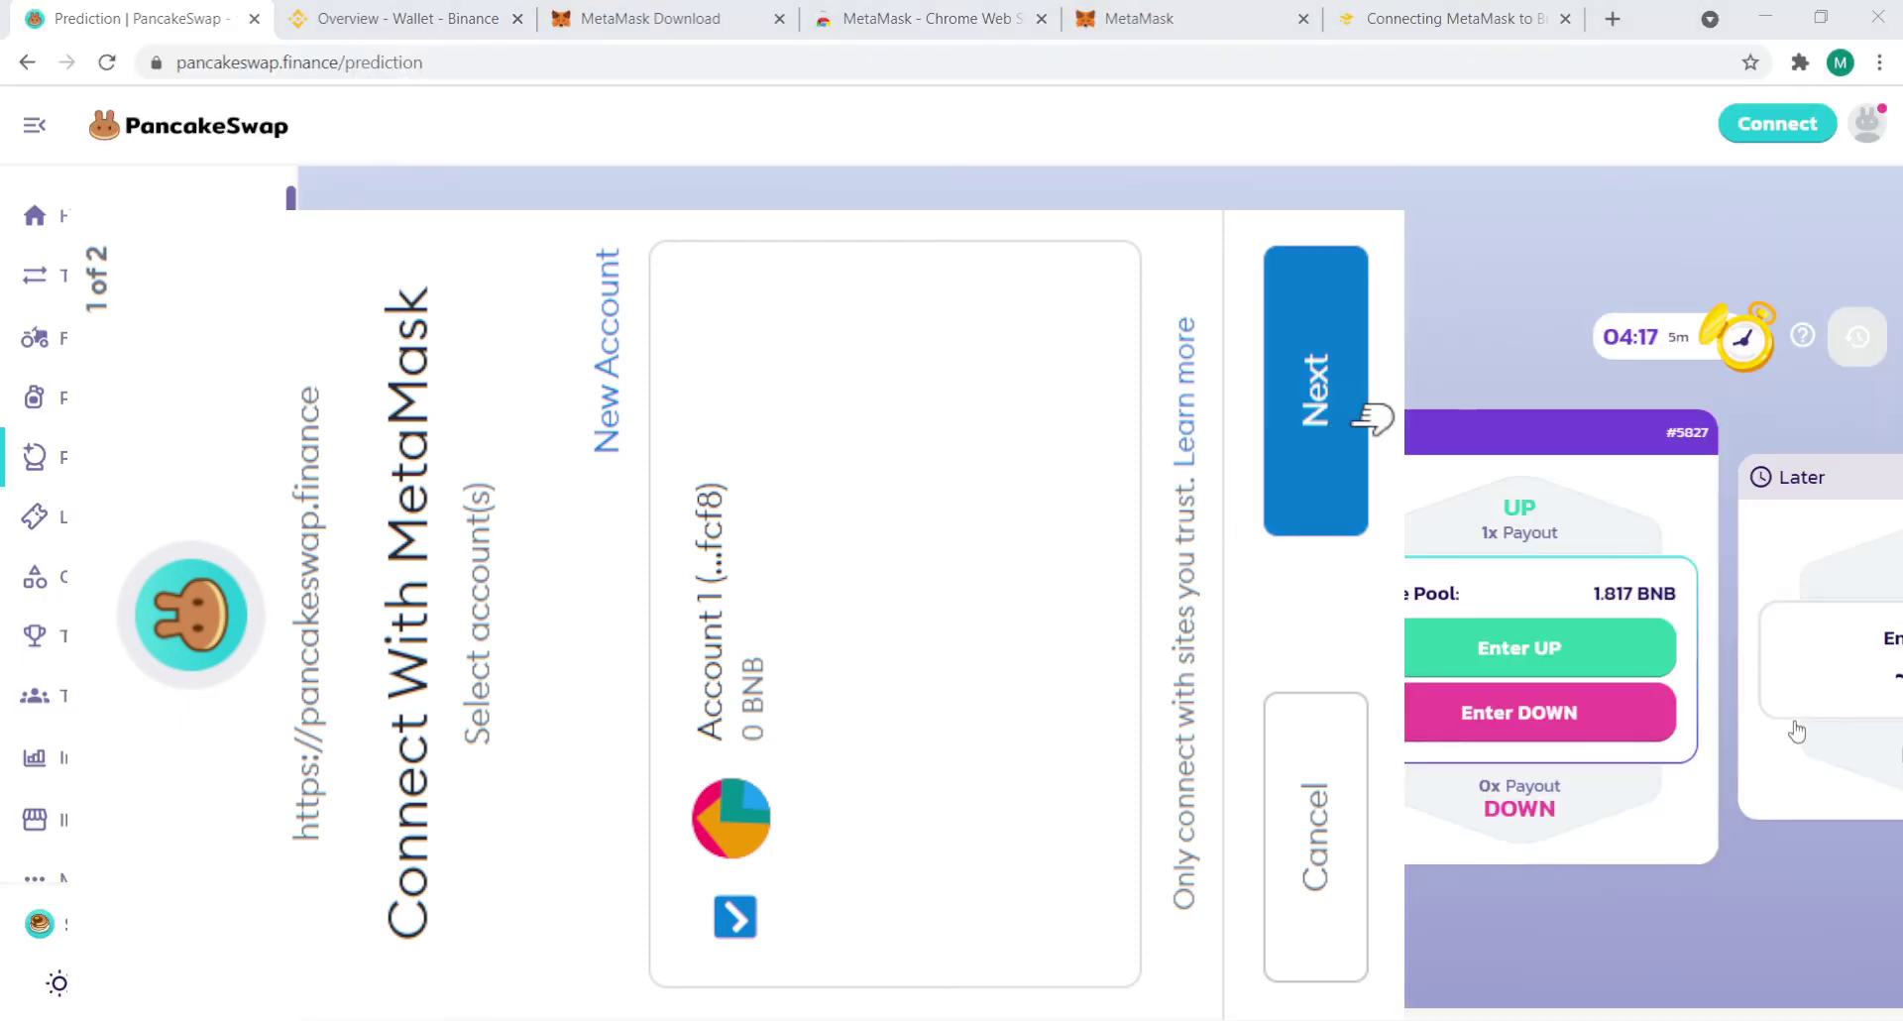
pyautogui.click(1353, 387)
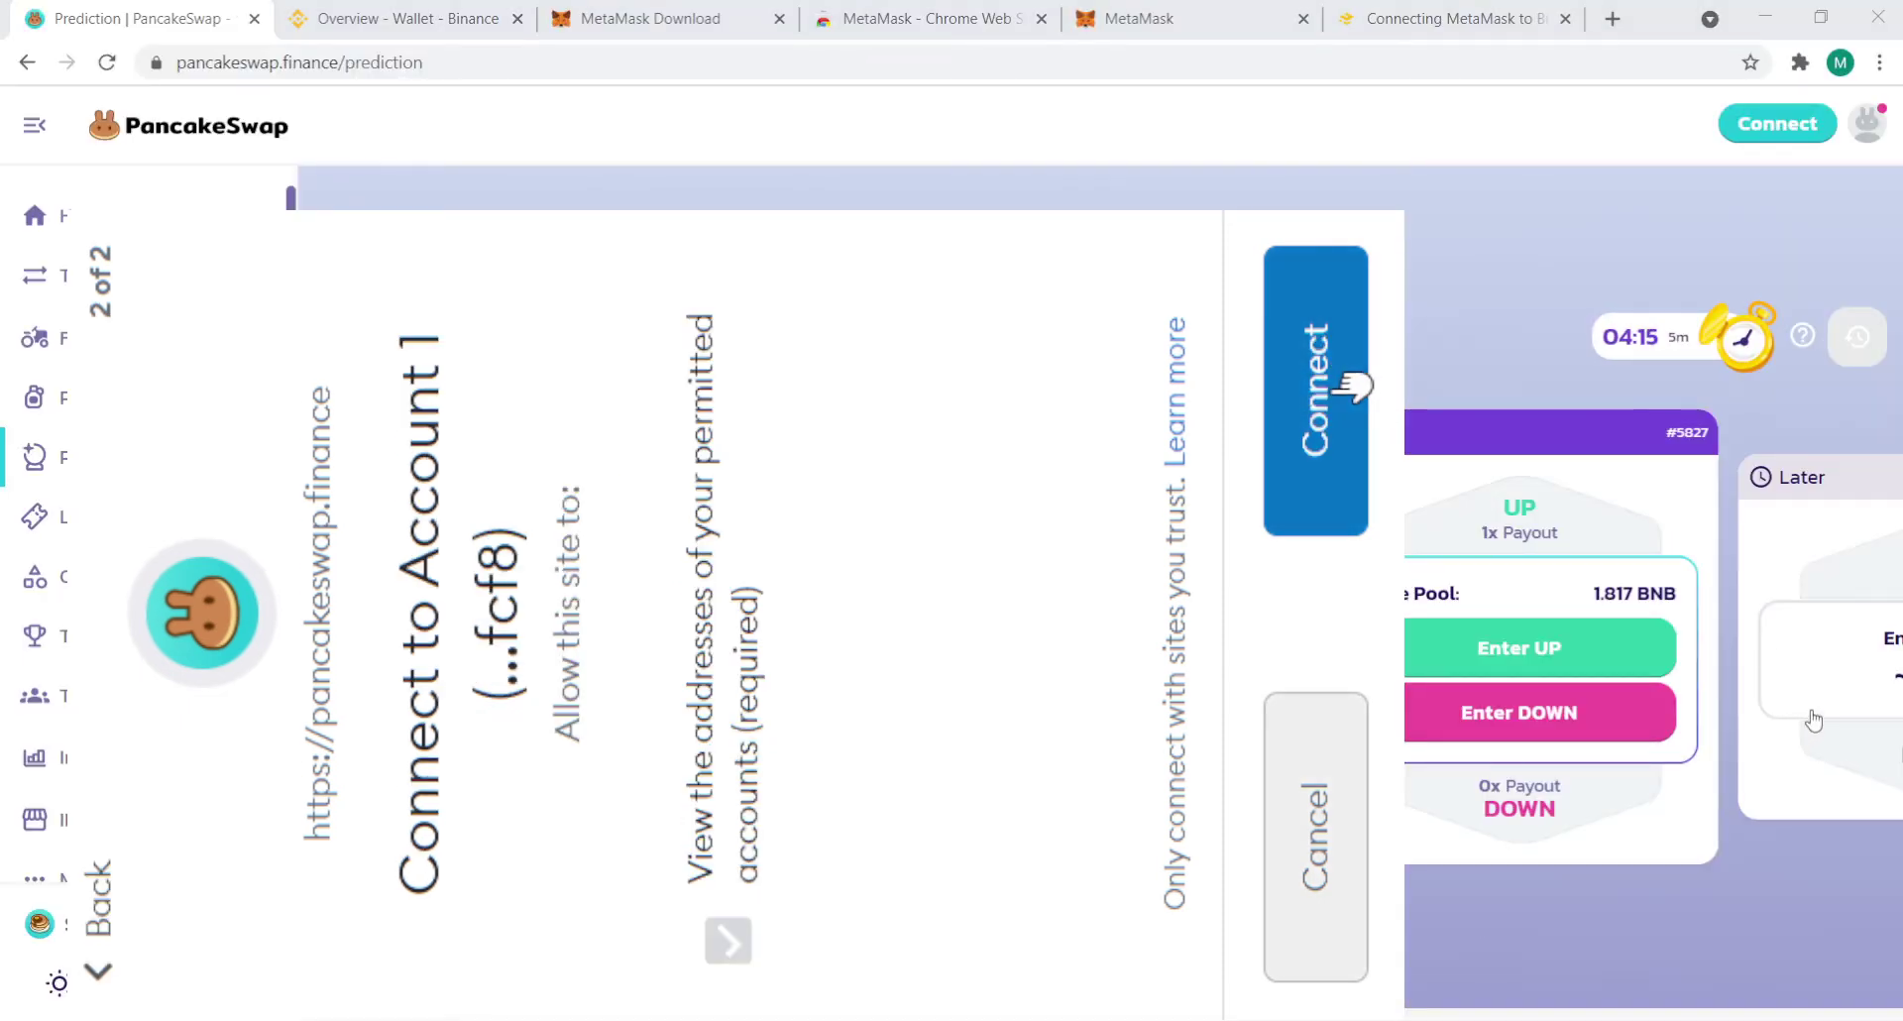
pyautogui.click(1348, 387)
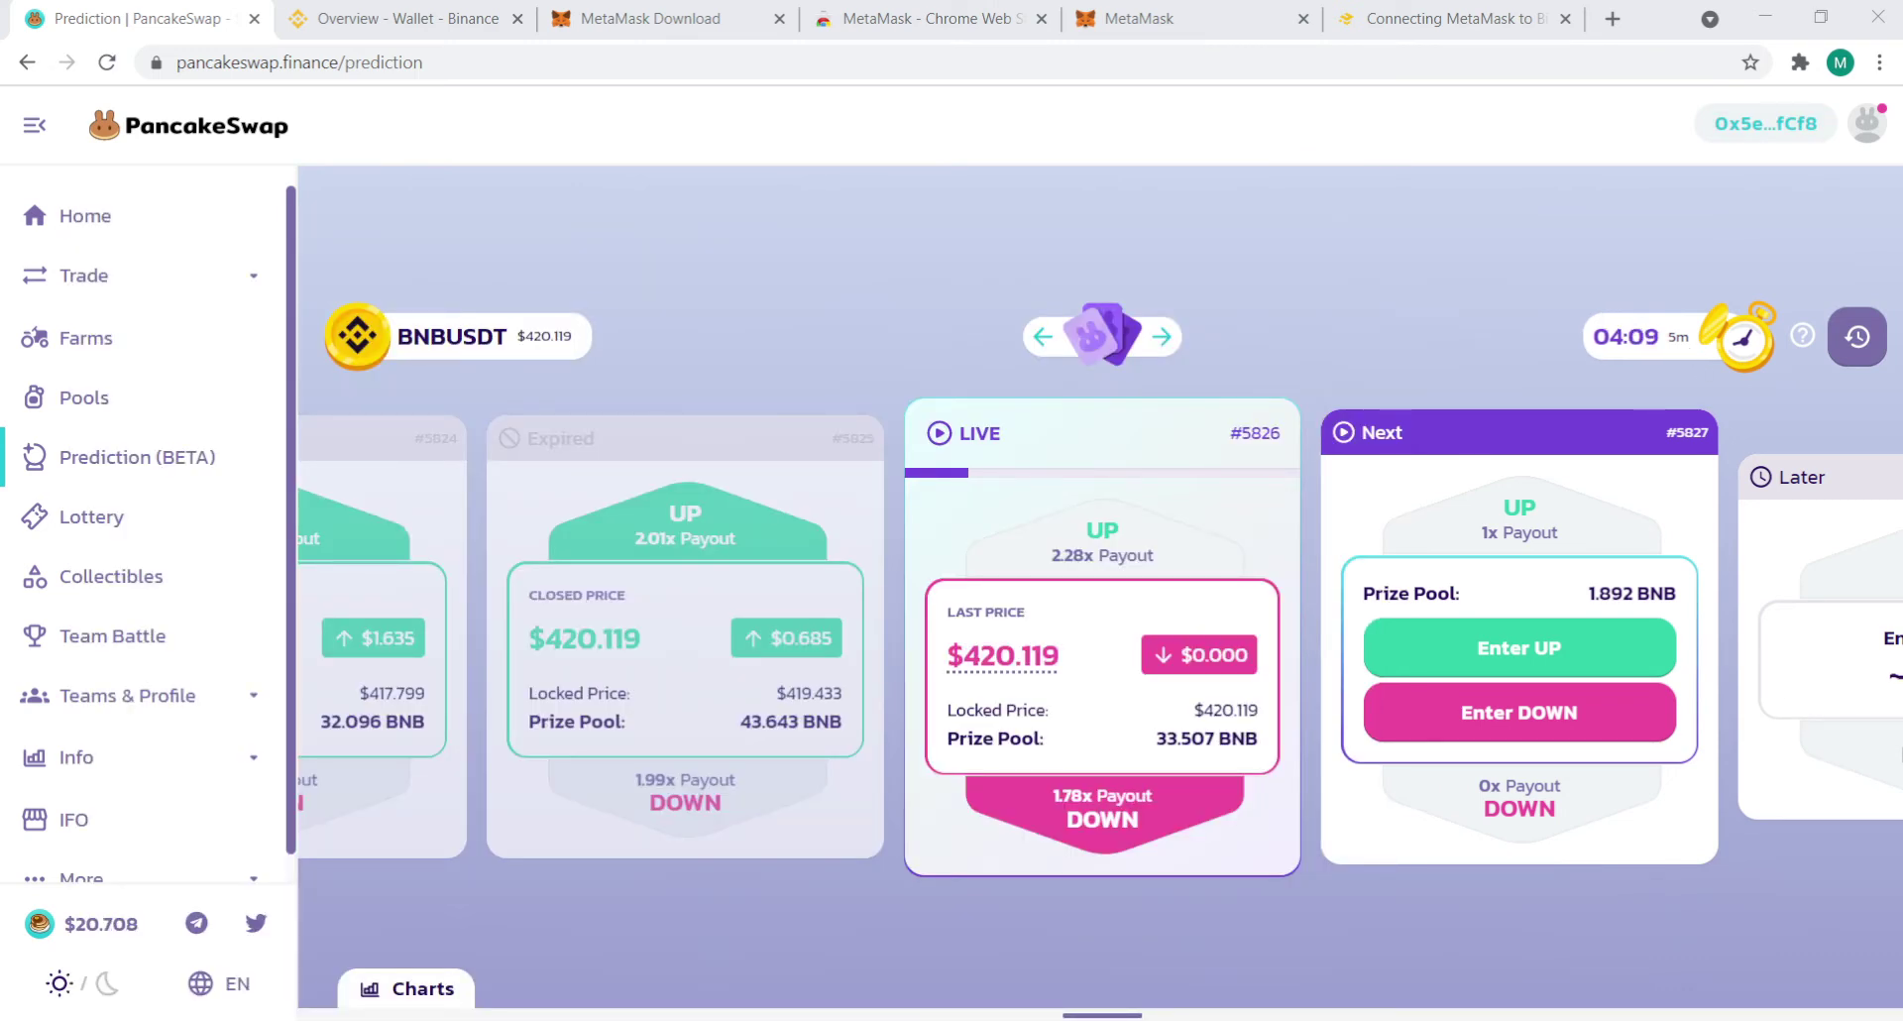
# Check the full address in the connected wallet's details on PancakeSwap and close them
pyautogui.click(1765, 126)
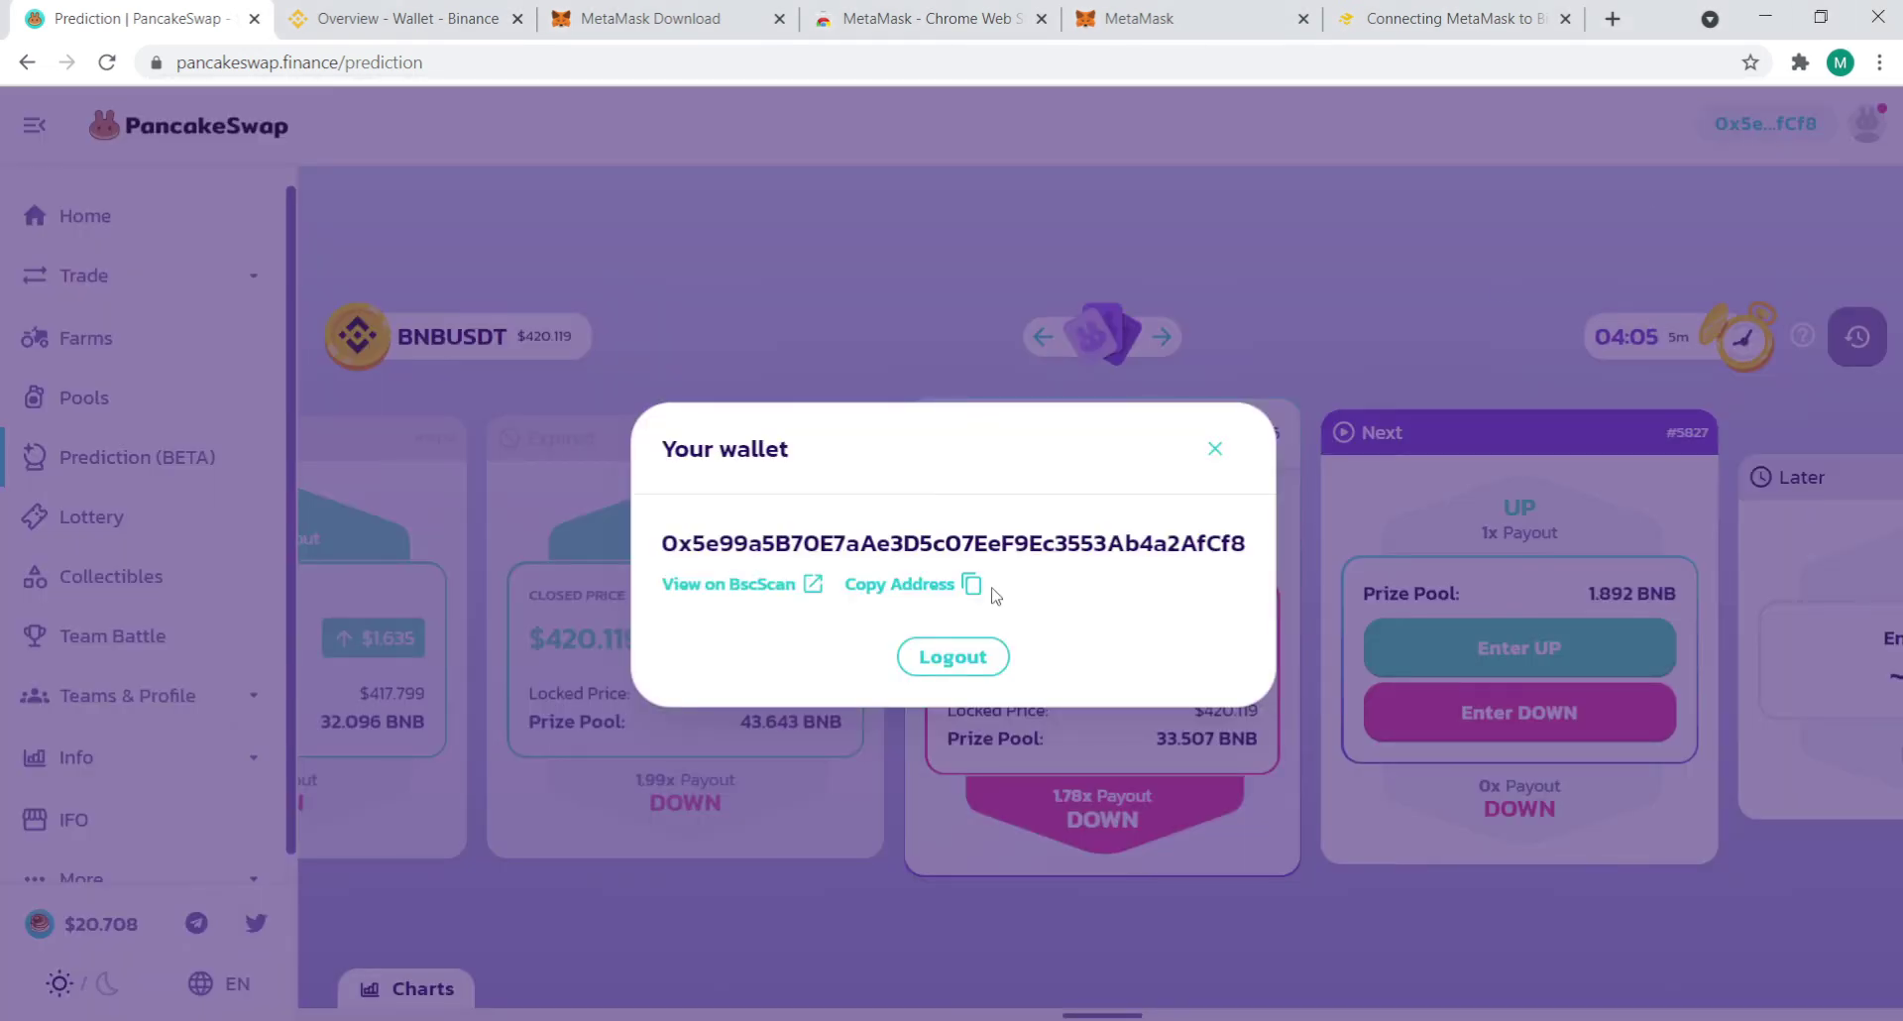
pyautogui.moveTo(662, 543); pyautogui.dragTo(1257, 557)
pyautogui.click(1189, 589)
pyautogui.click(1215, 448)
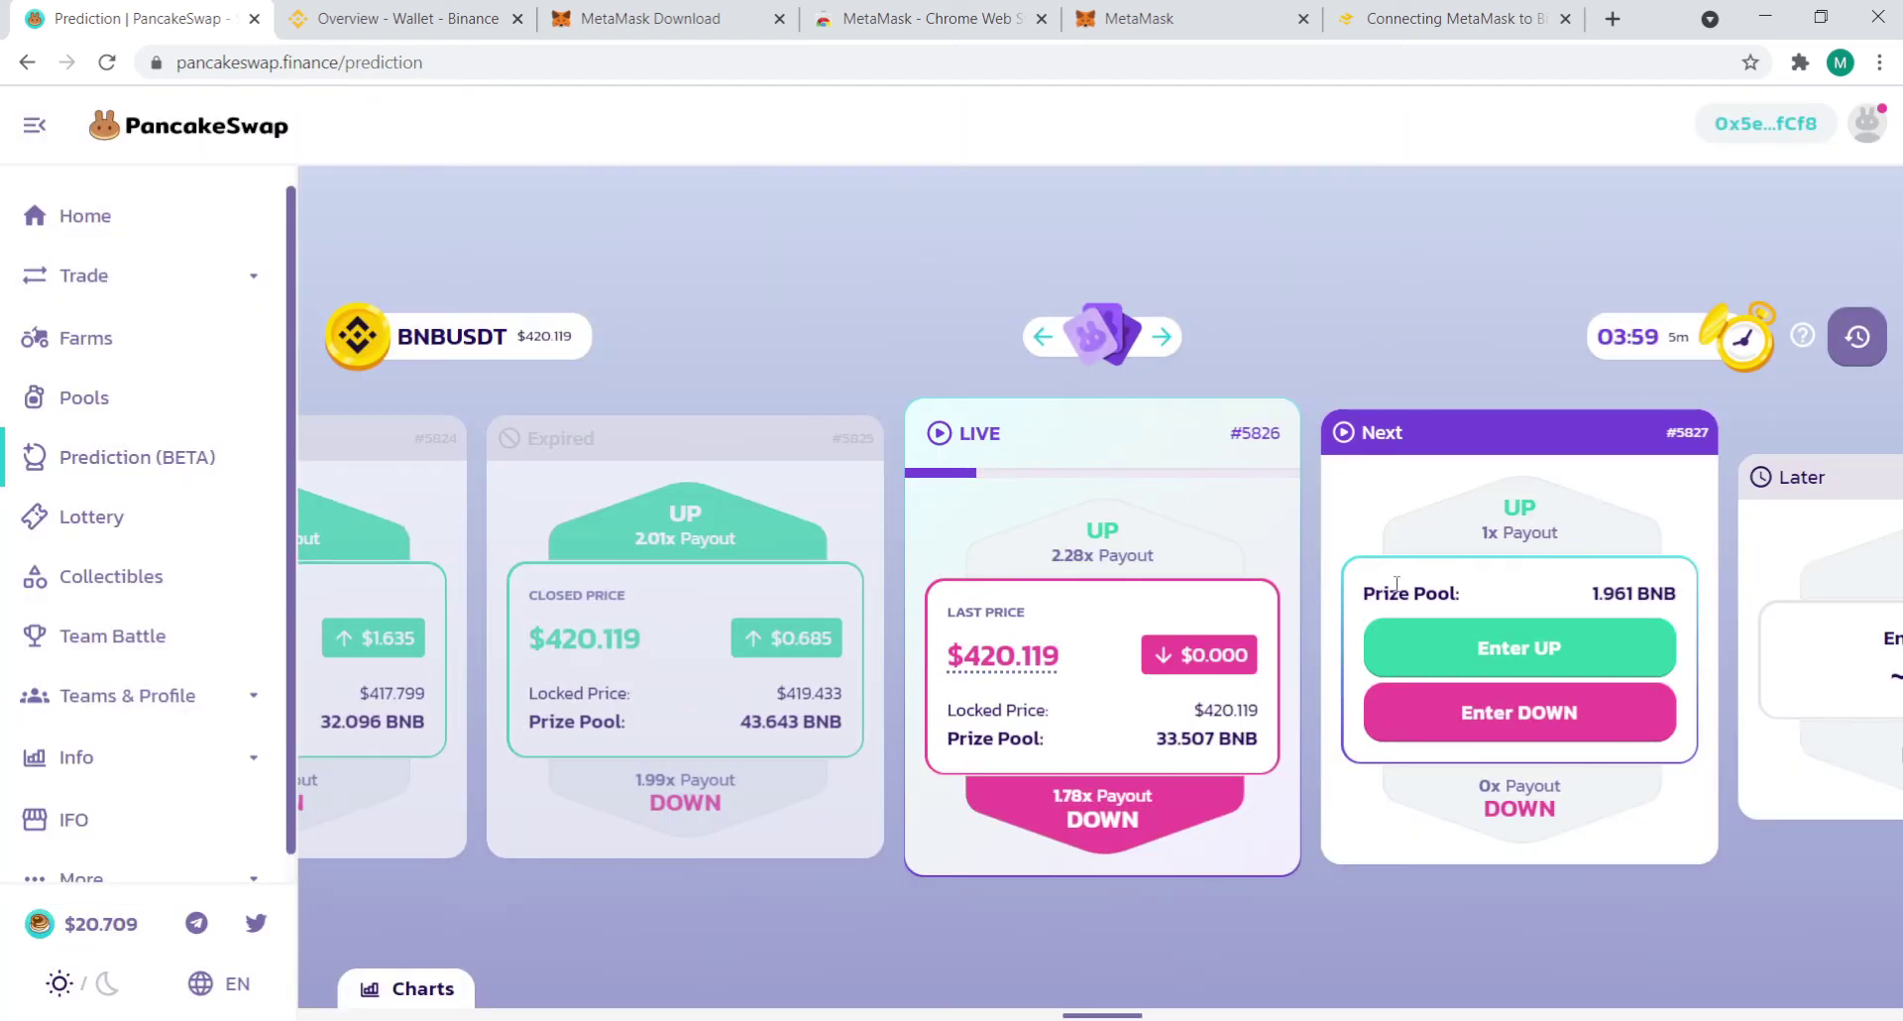
# Look at the PancakeSwap home page and the Farms page
pyautogui.click(164, 230)
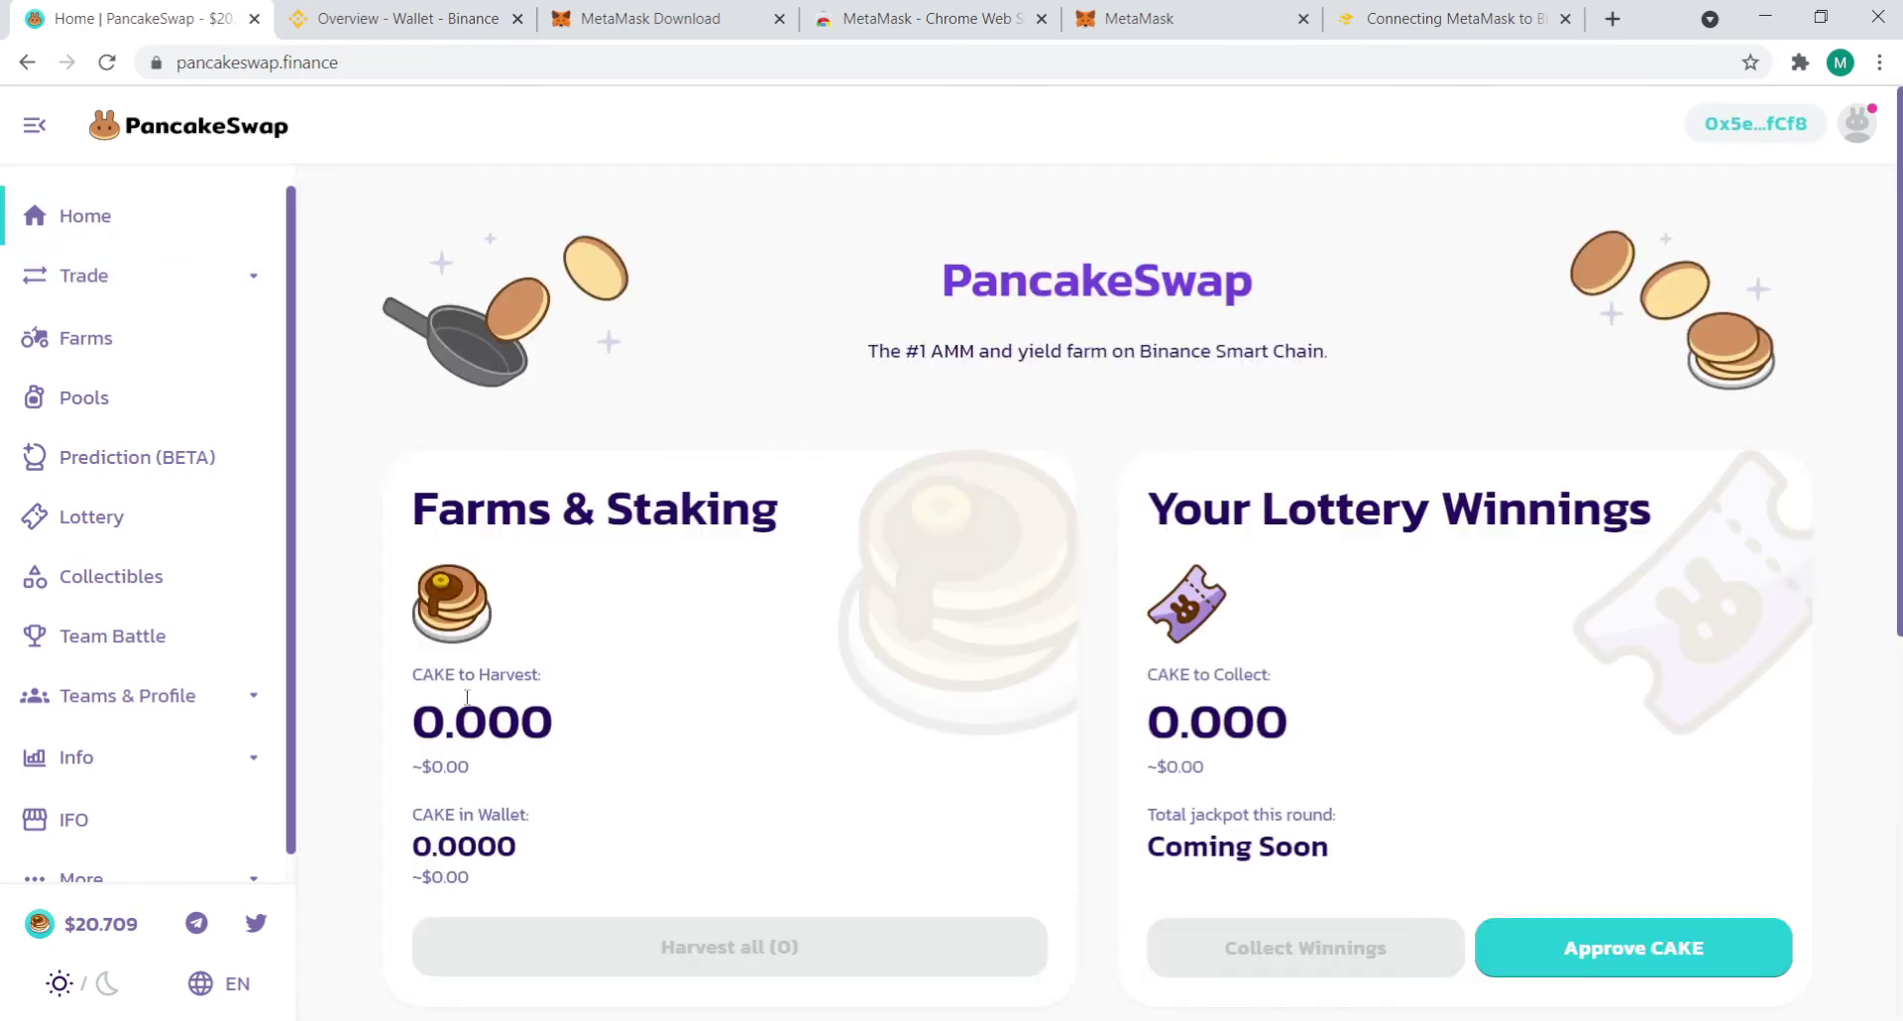
pyautogui.click(120, 337)
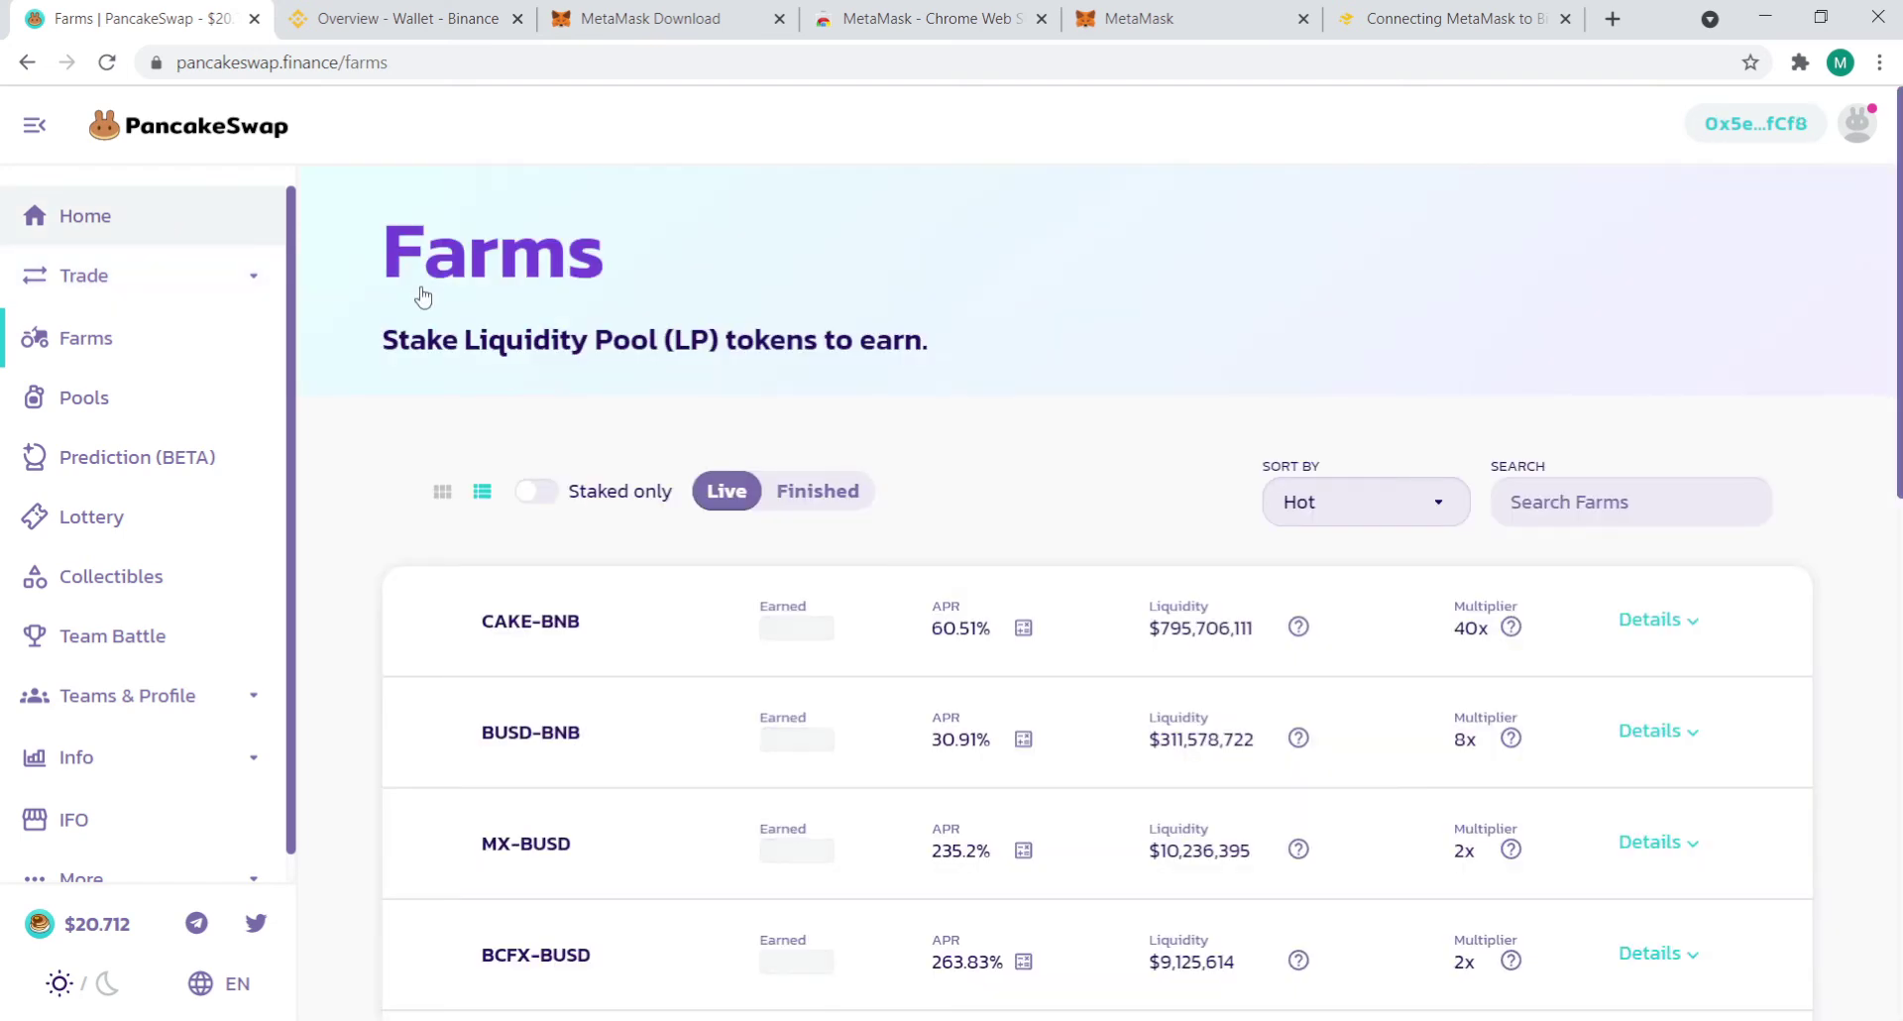
pyautogui.click(130, 217)
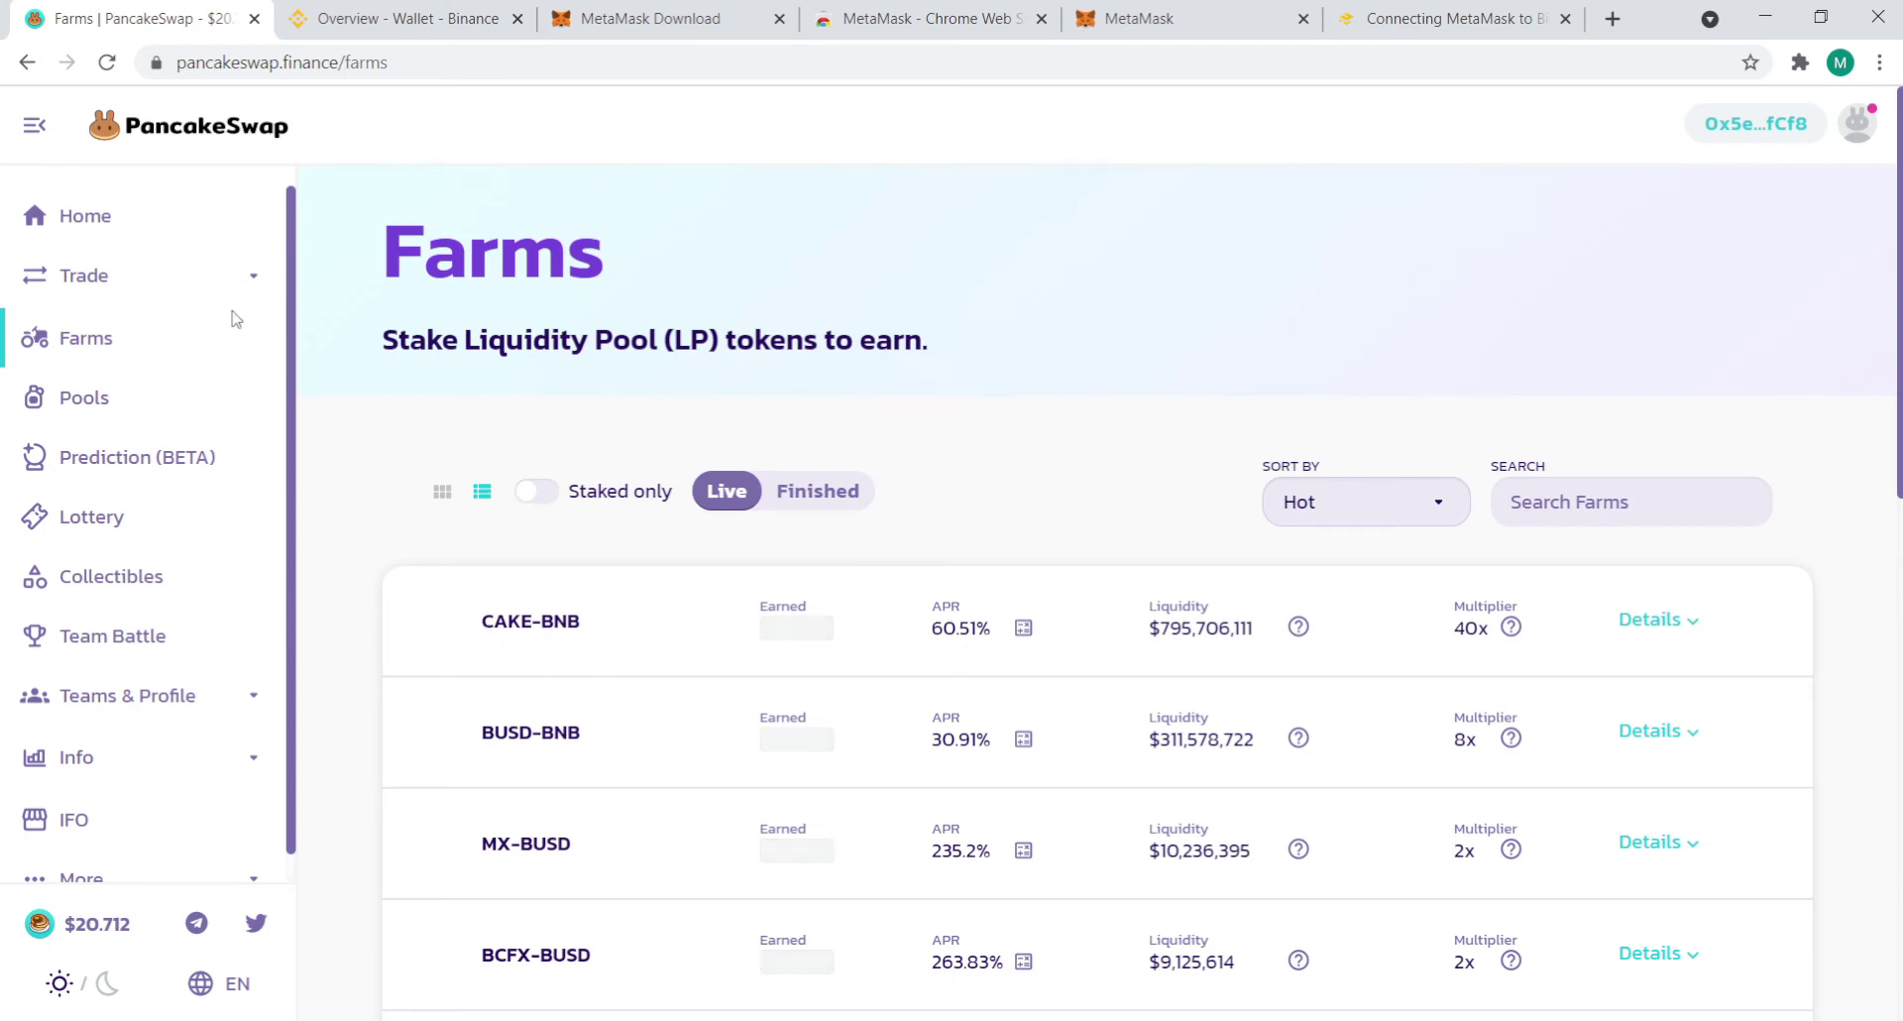
# Open PancakeSwap's token exchange and choose CAKE as the currency to receive for BNB
pyautogui.click(145, 295)
pyautogui.click(117, 342)
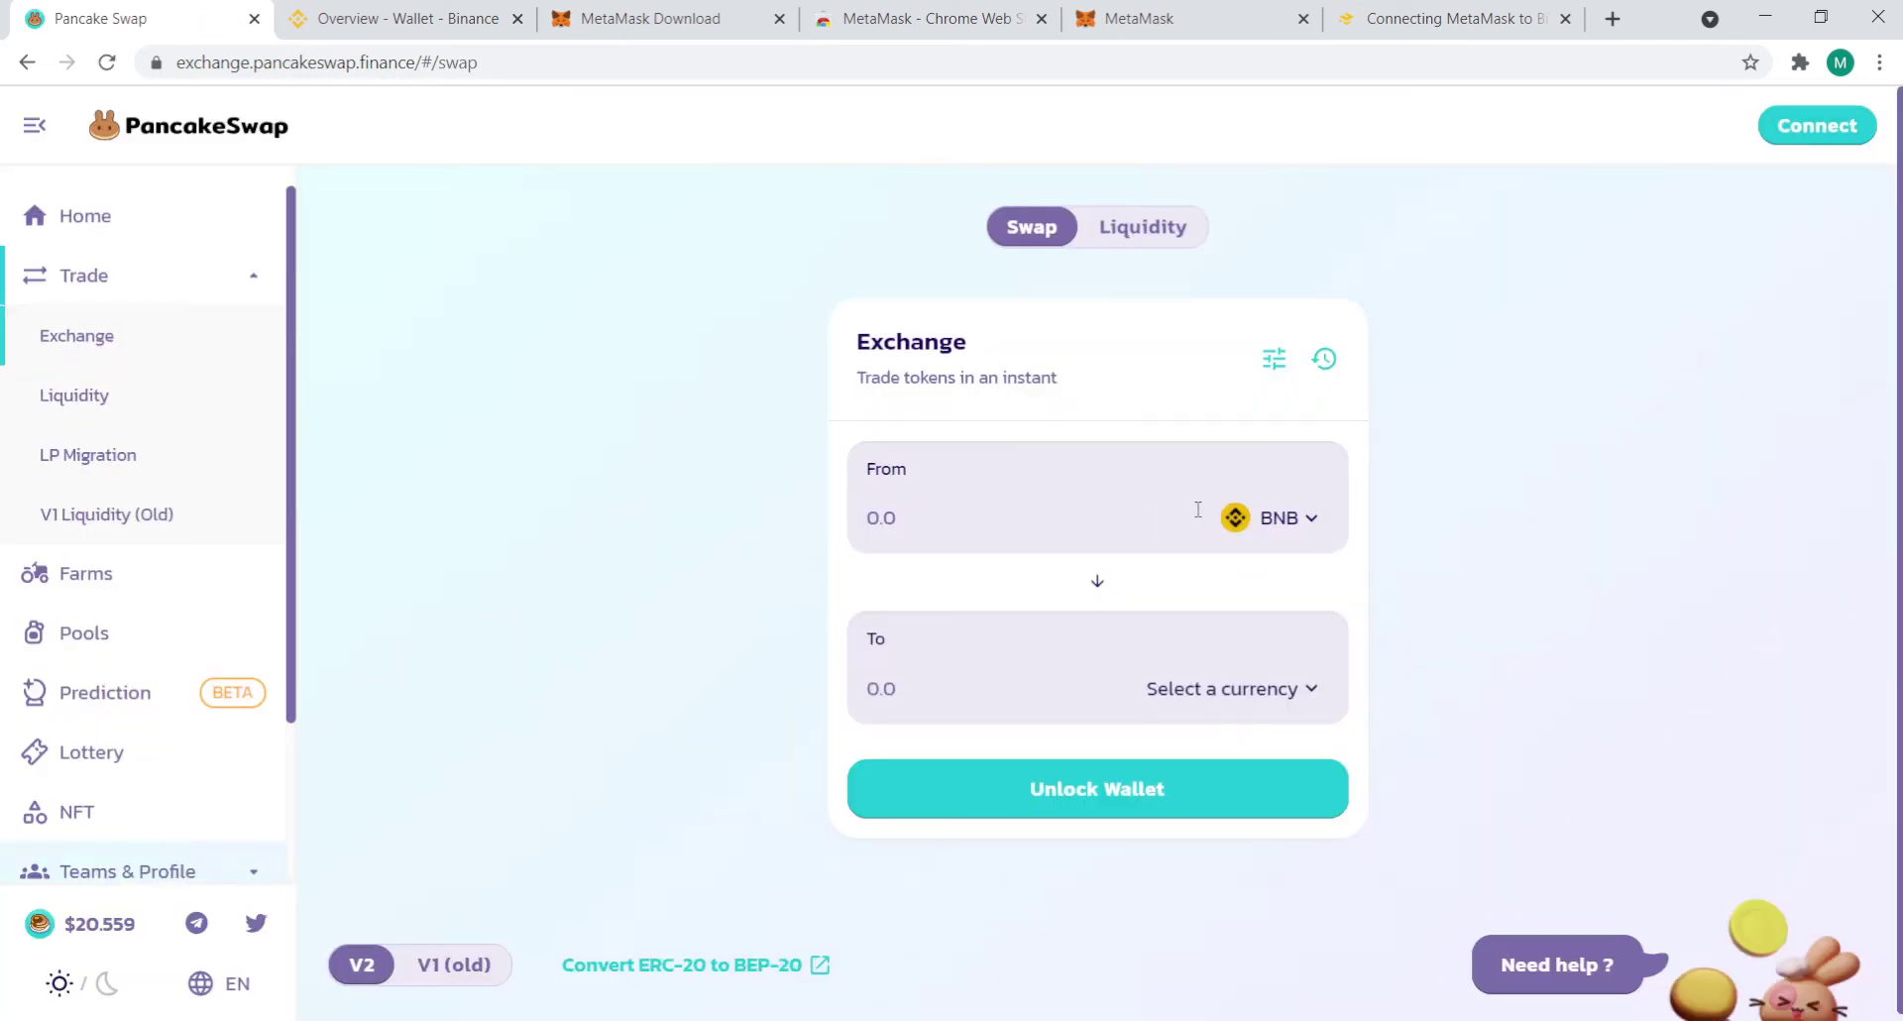
pyautogui.click(1286, 692)
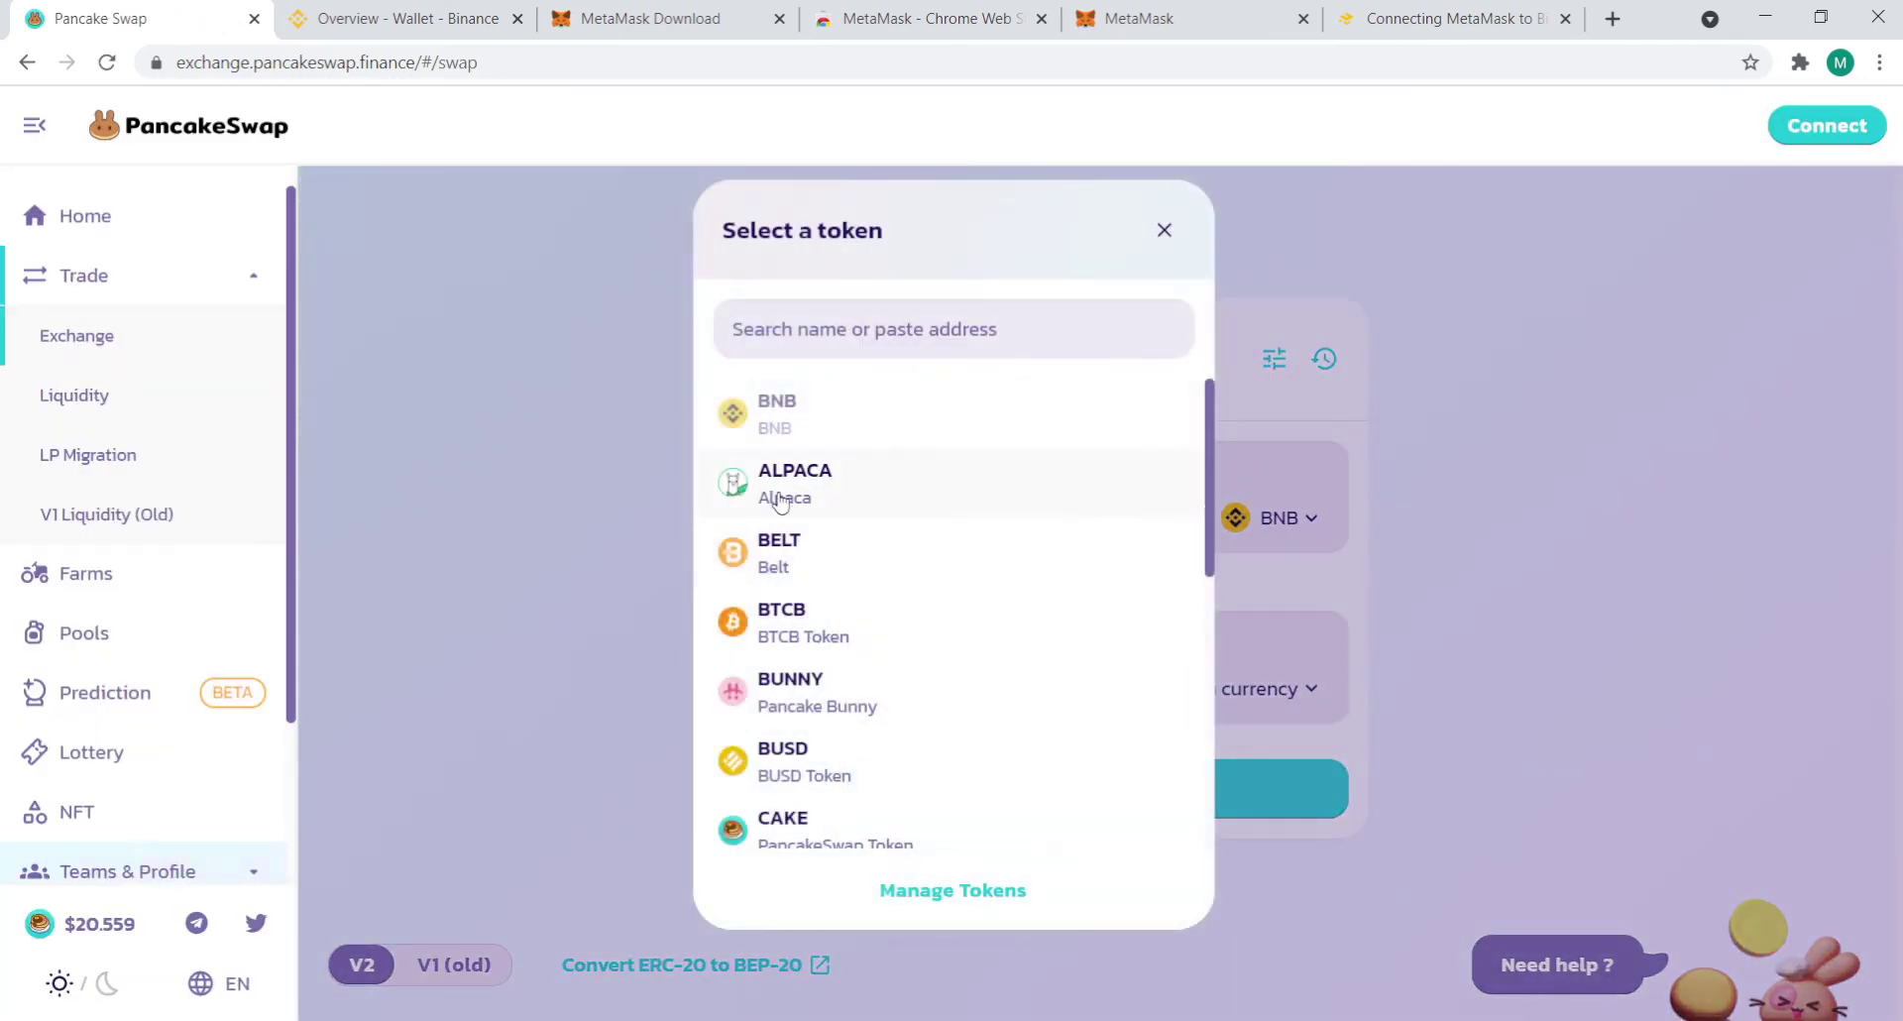
pyautogui.write('ca')
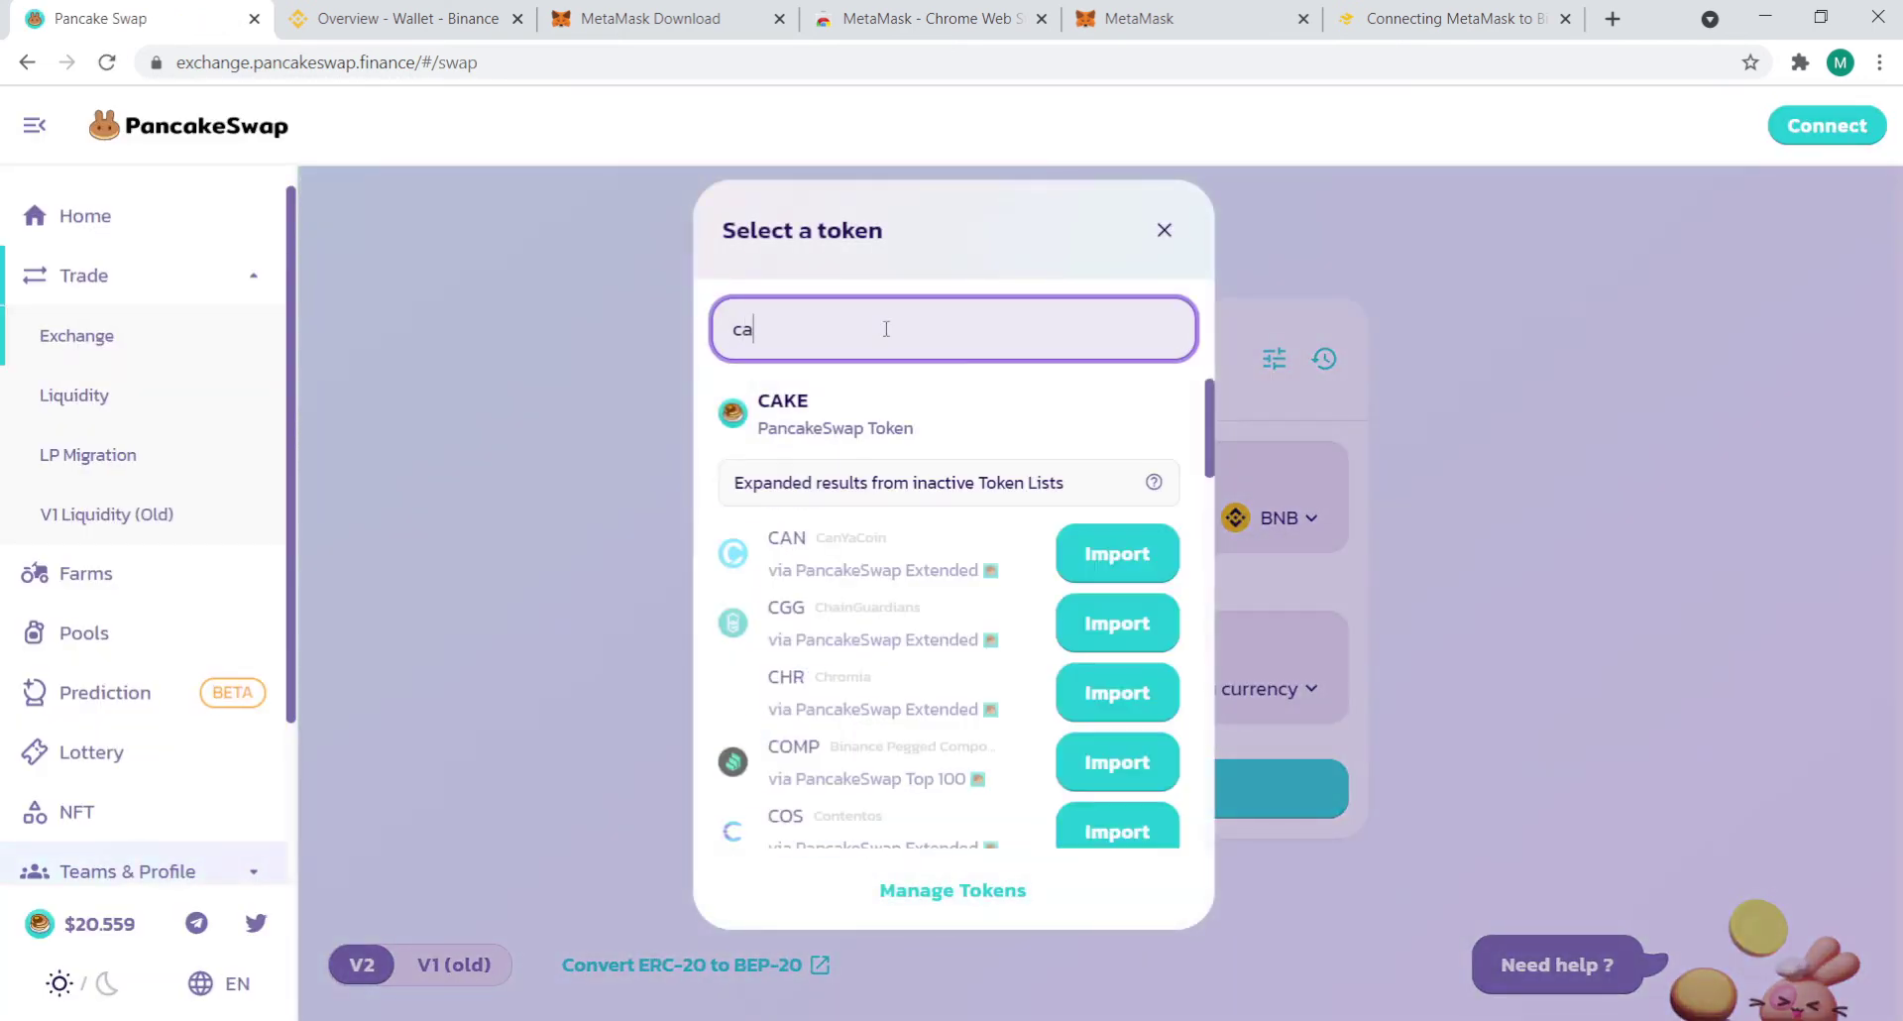
pyautogui.click(922, 410)
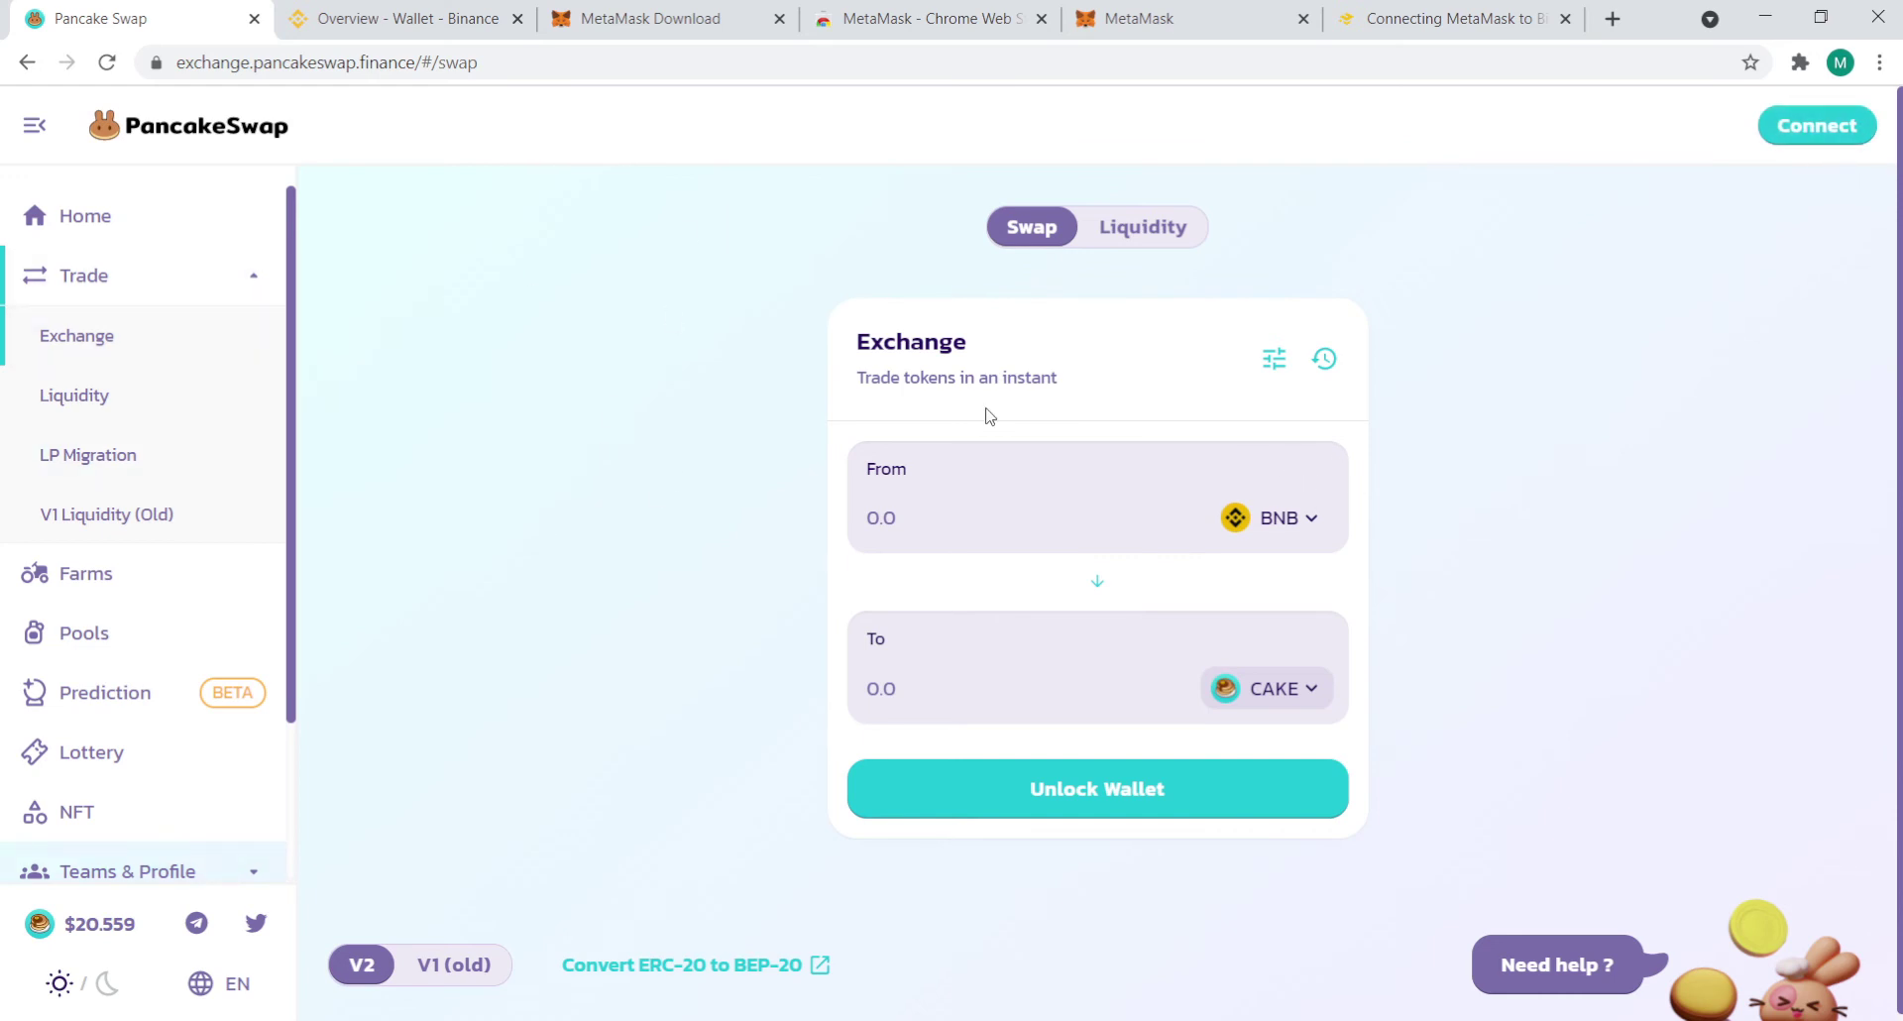
# Connect Account 1 in MetaMask to the PancakeSwap exchange and open the connected wallet's details
pyautogui.click(1848, 138)
pyautogui.click(897, 379)
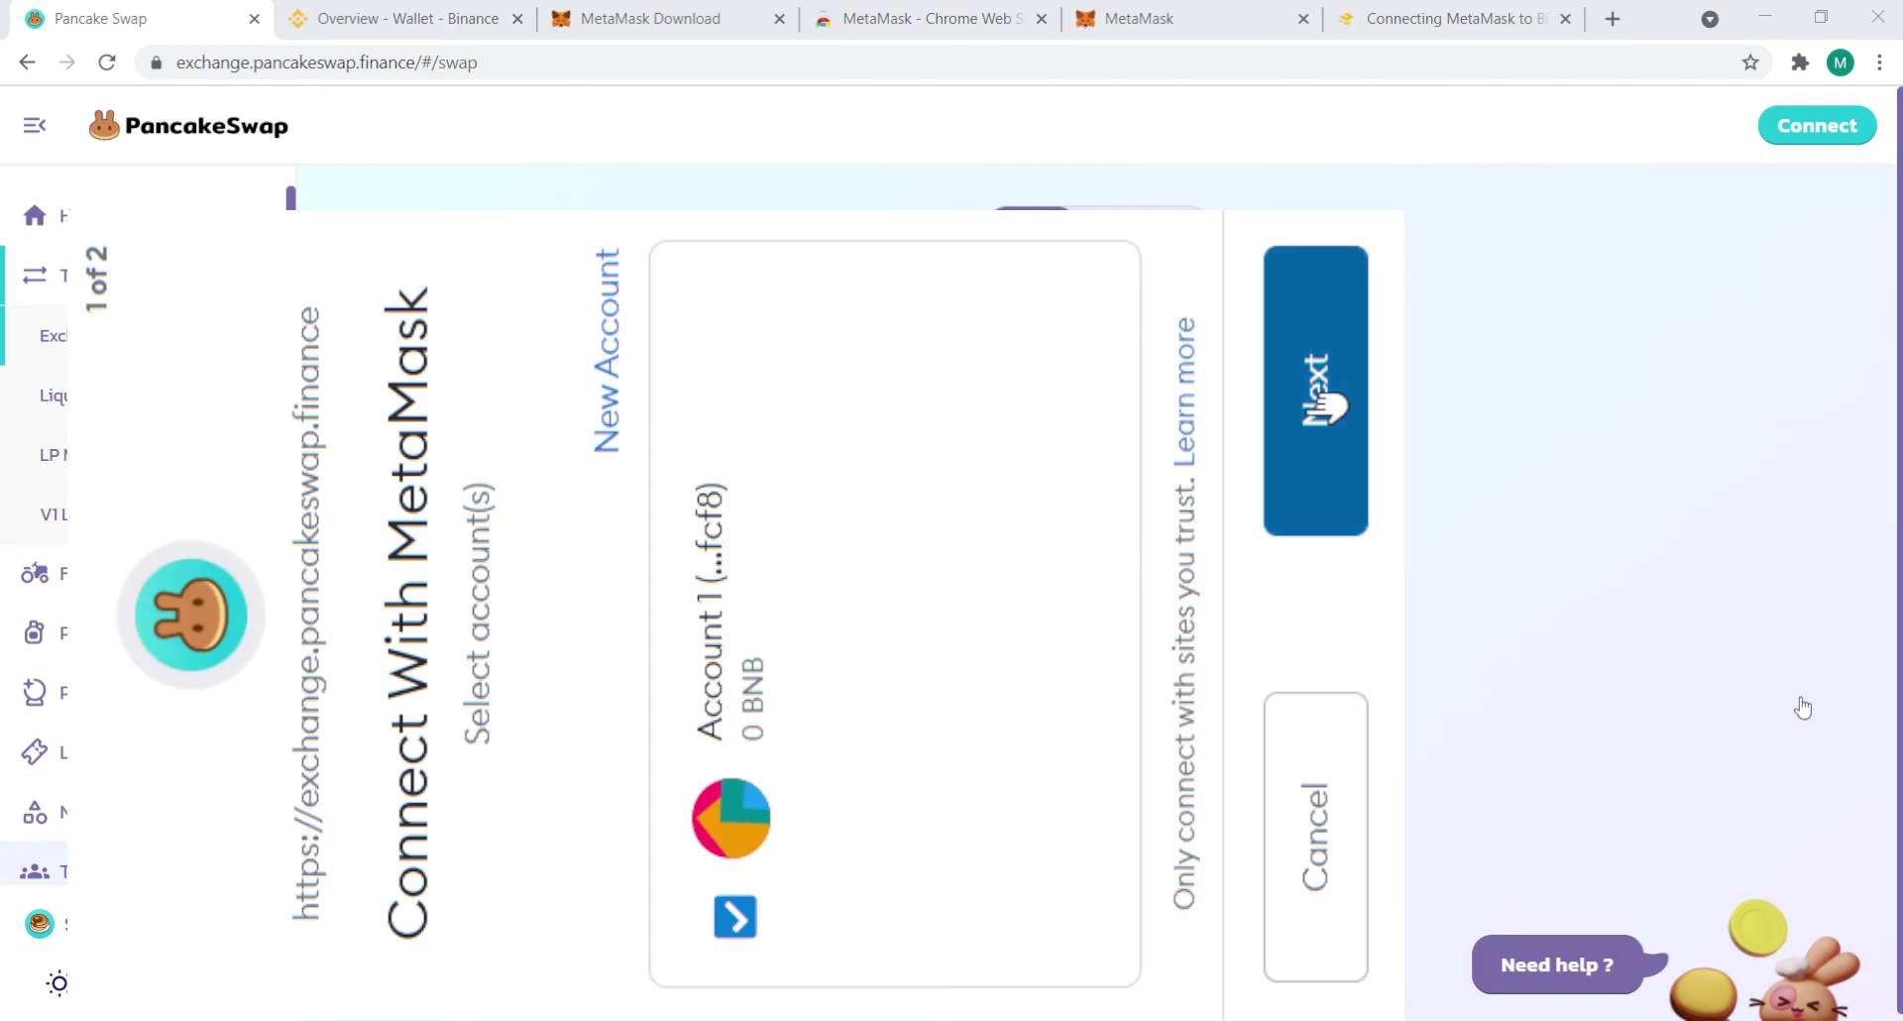
pyautogui.click(1328, 411)
pyautogui.click(1334, 409)
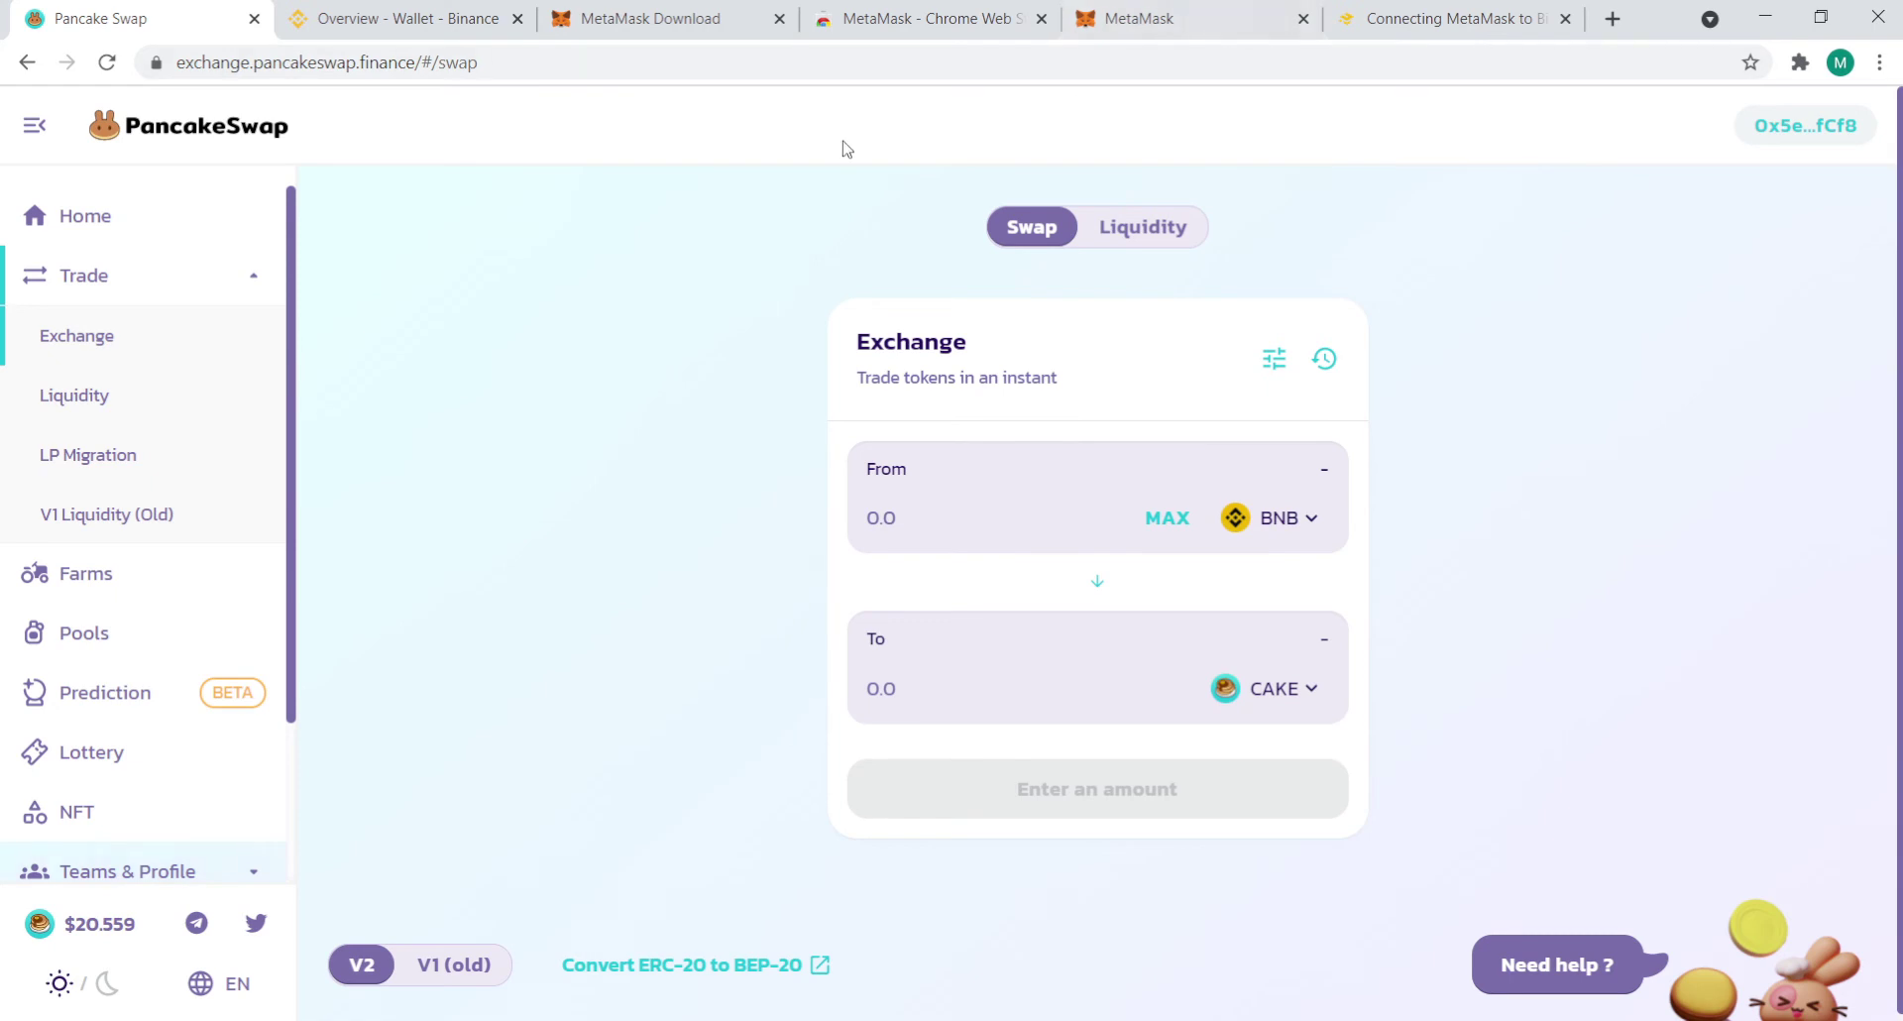
pyautogui.click(1801, 145)
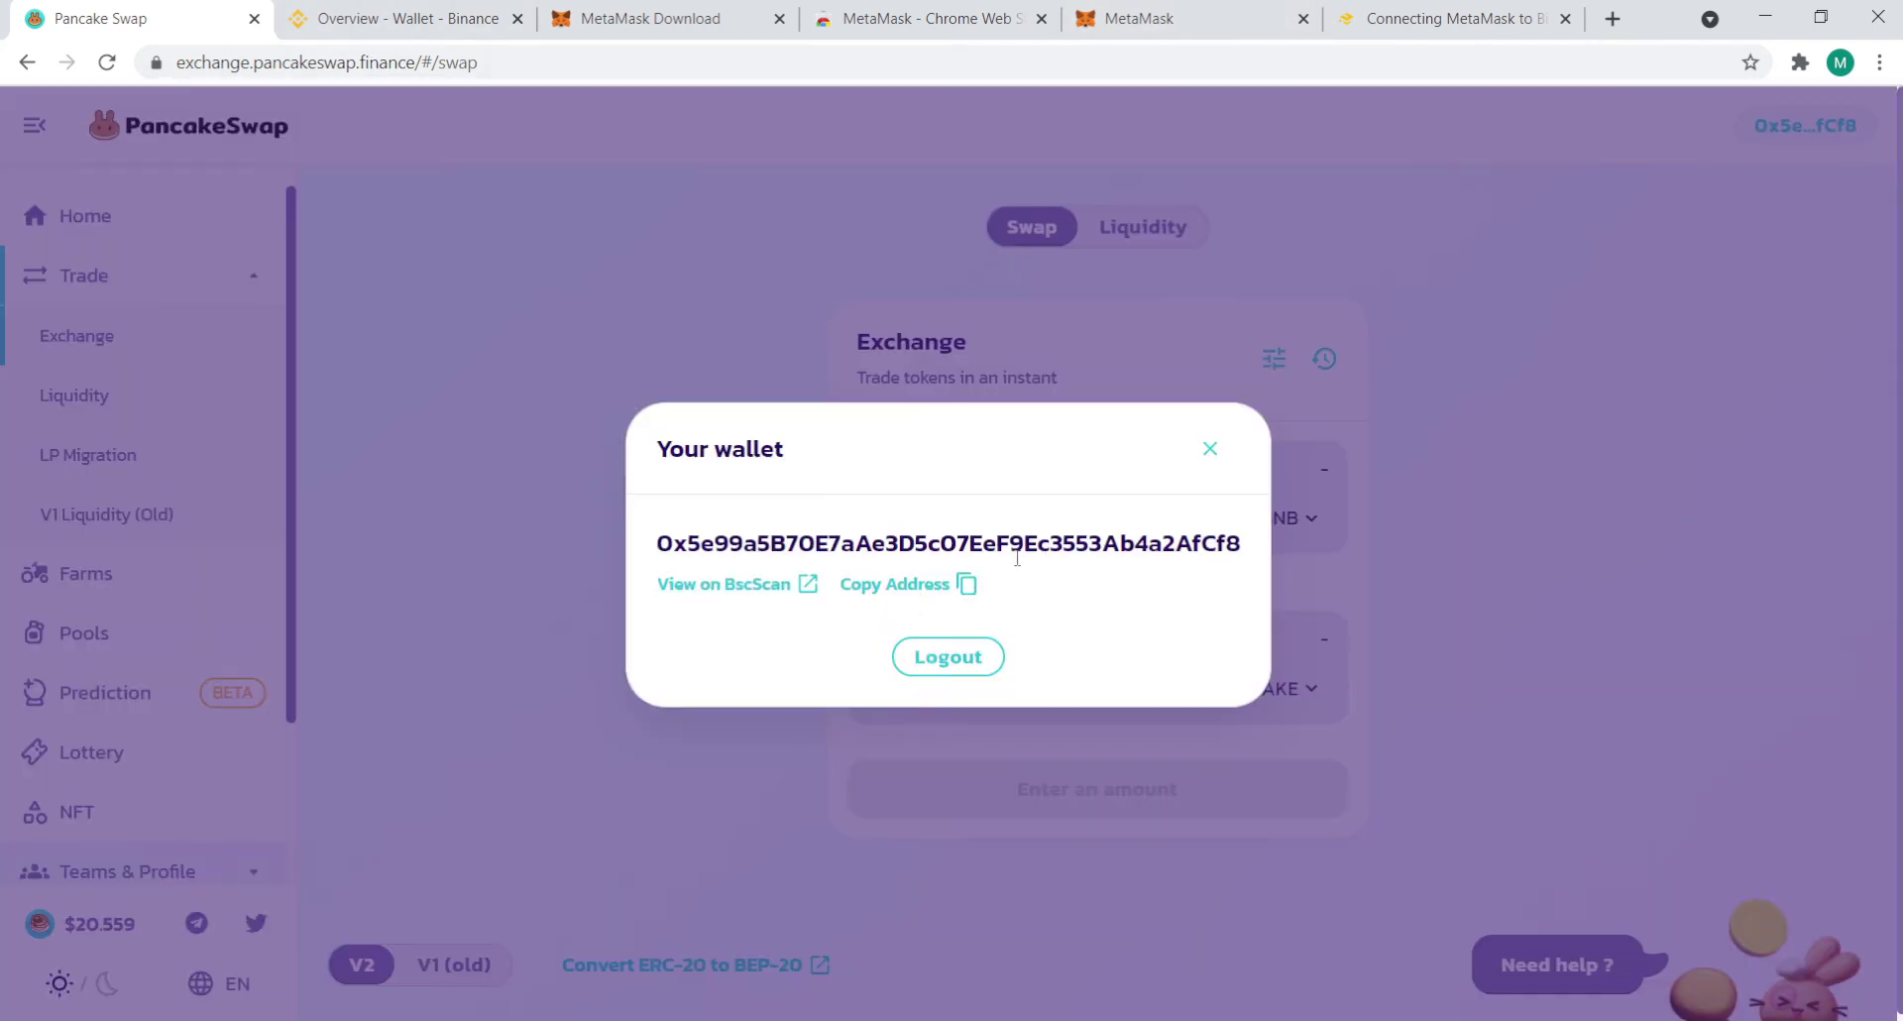
# Examine the estimated total, Fiat and Spot, and Earn balances in the Binance wallet
pyautogui.click(436, 20)
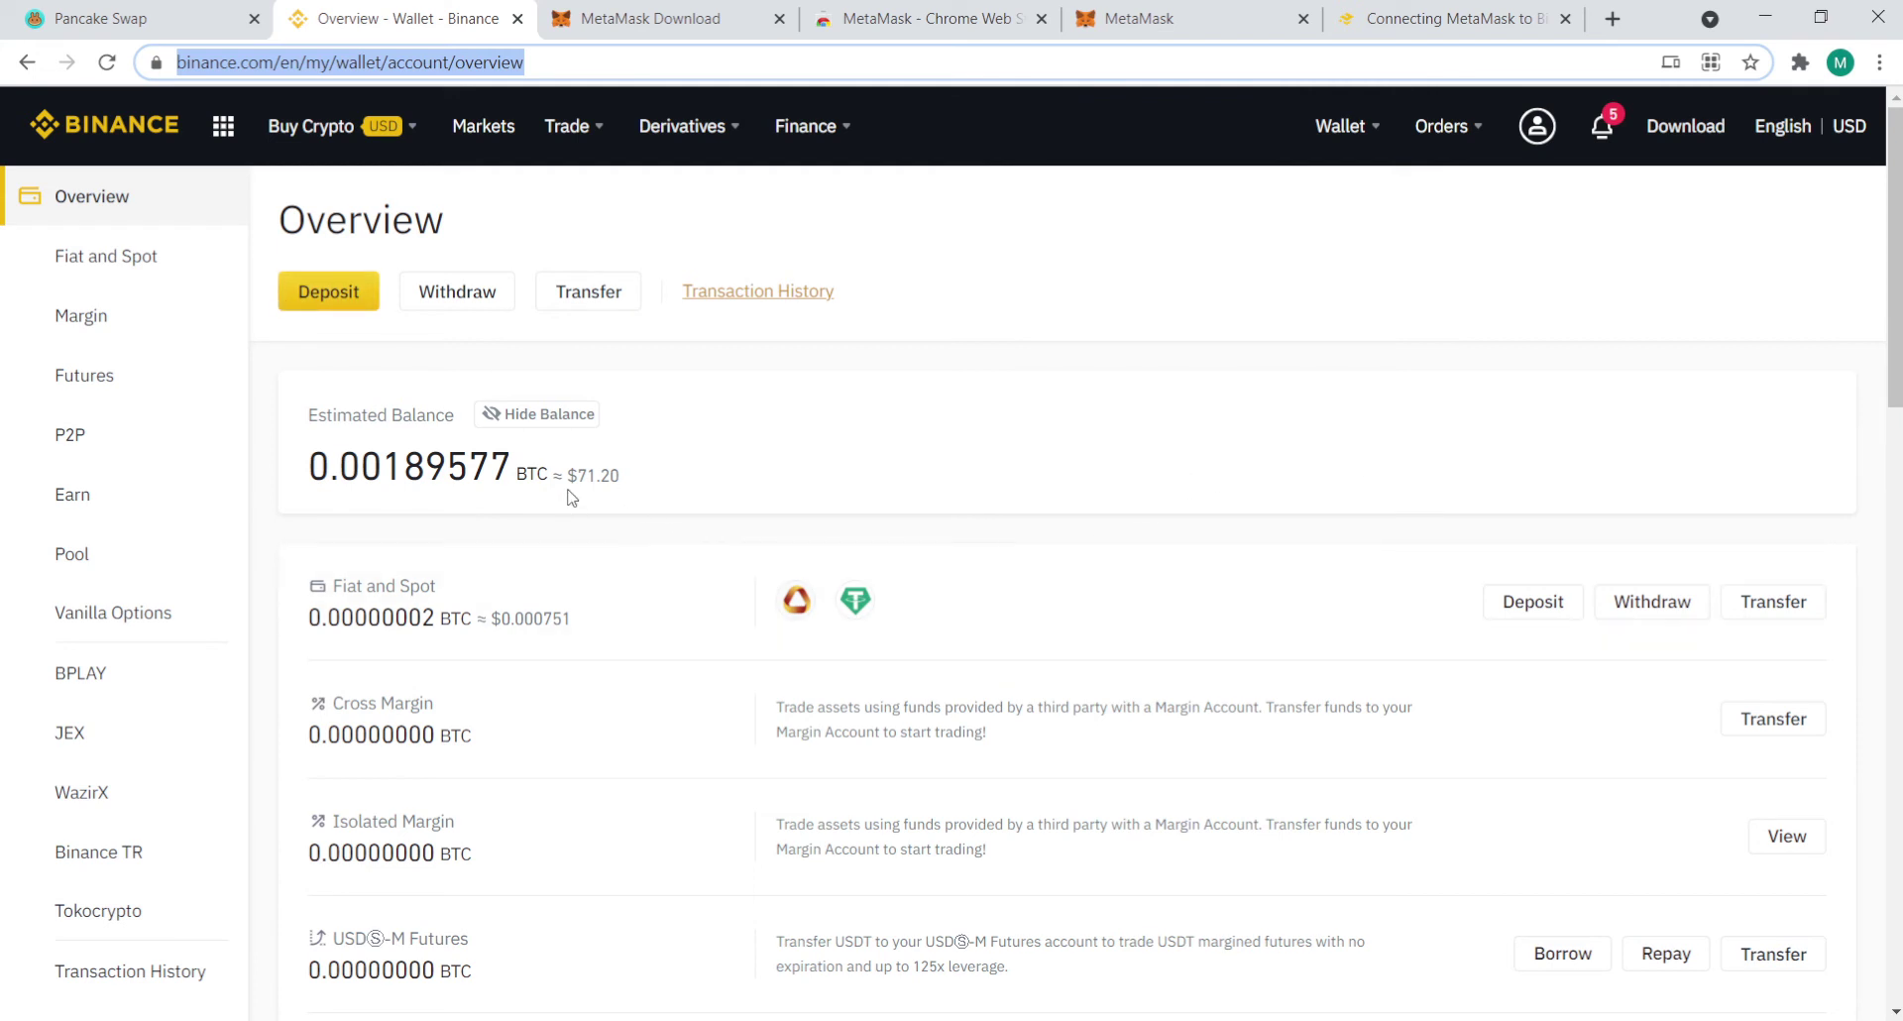
pyautogui.moveTo(573, 479); pyautogui.dragTo(631, 482)
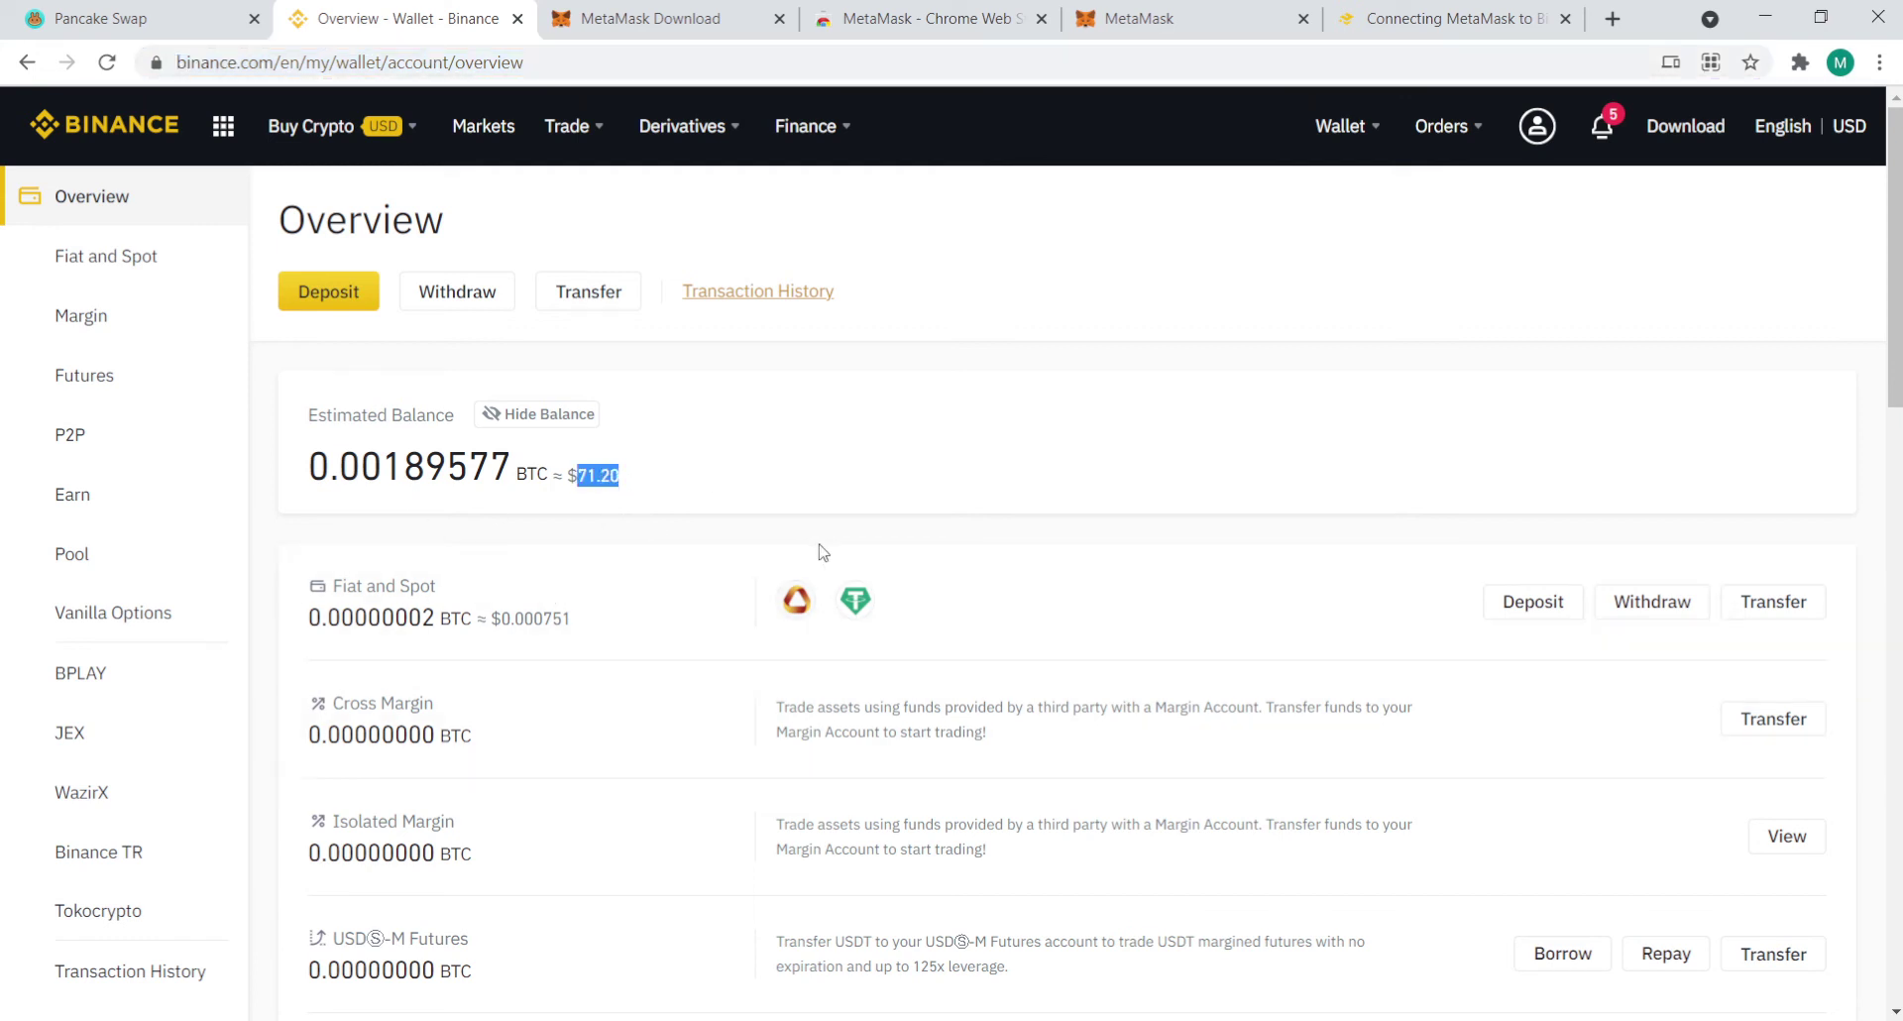
pyautogui.click(675, 548)
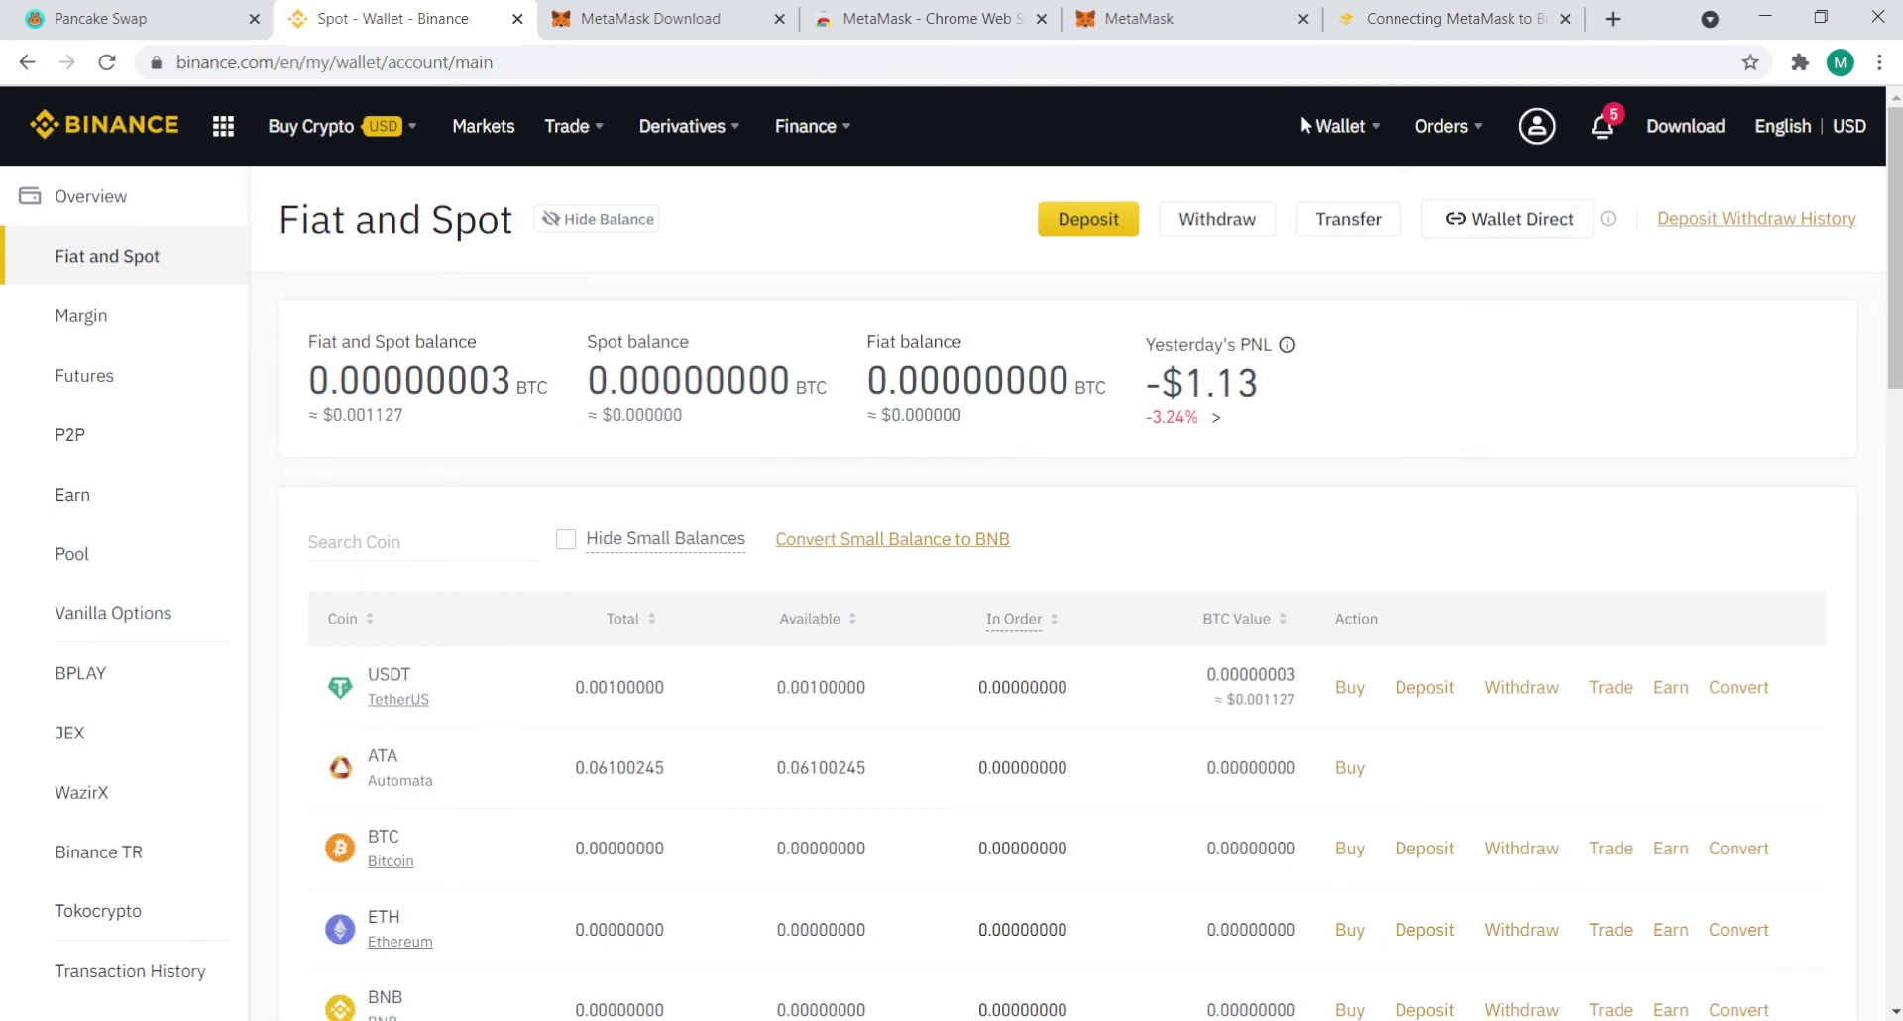
pyautogui.moveTo(1346, 126)
pyautogui.click(1354, 188)
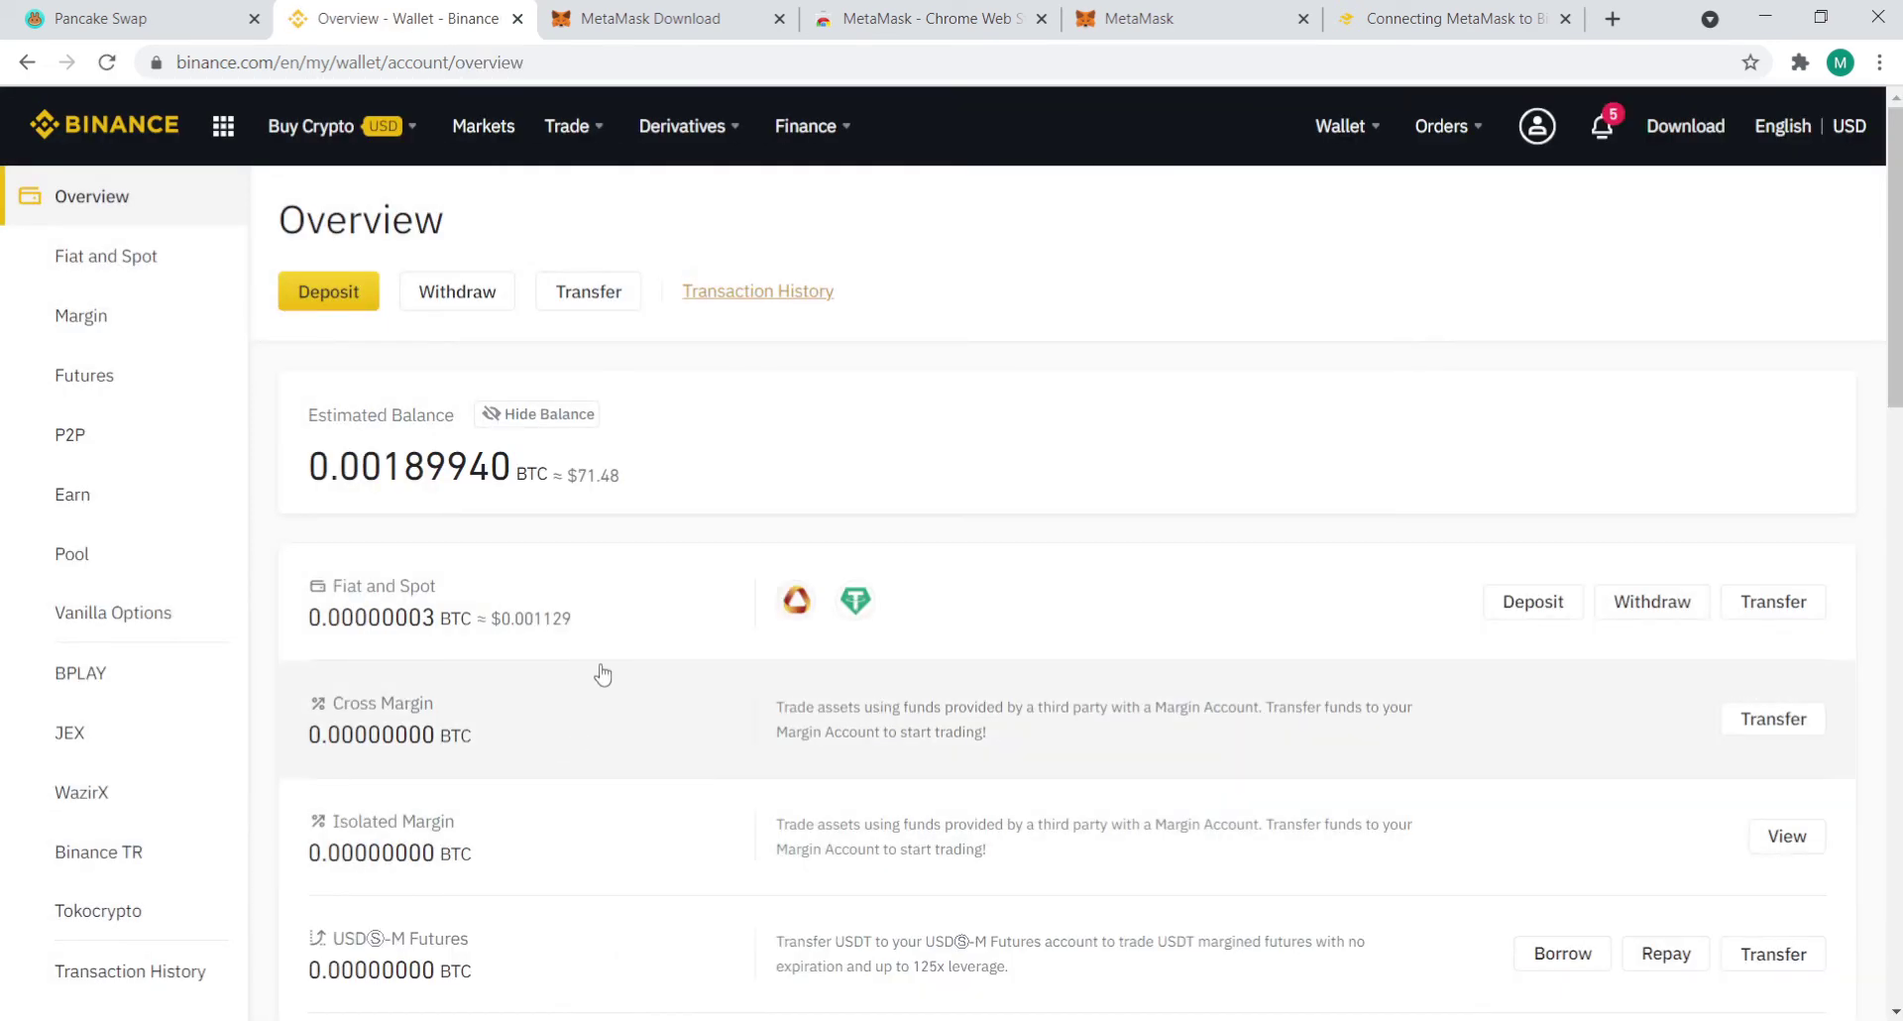
pyautogui.scroll(-4, 600, 674)
pyautogui.scroll(-1, 601, 674)
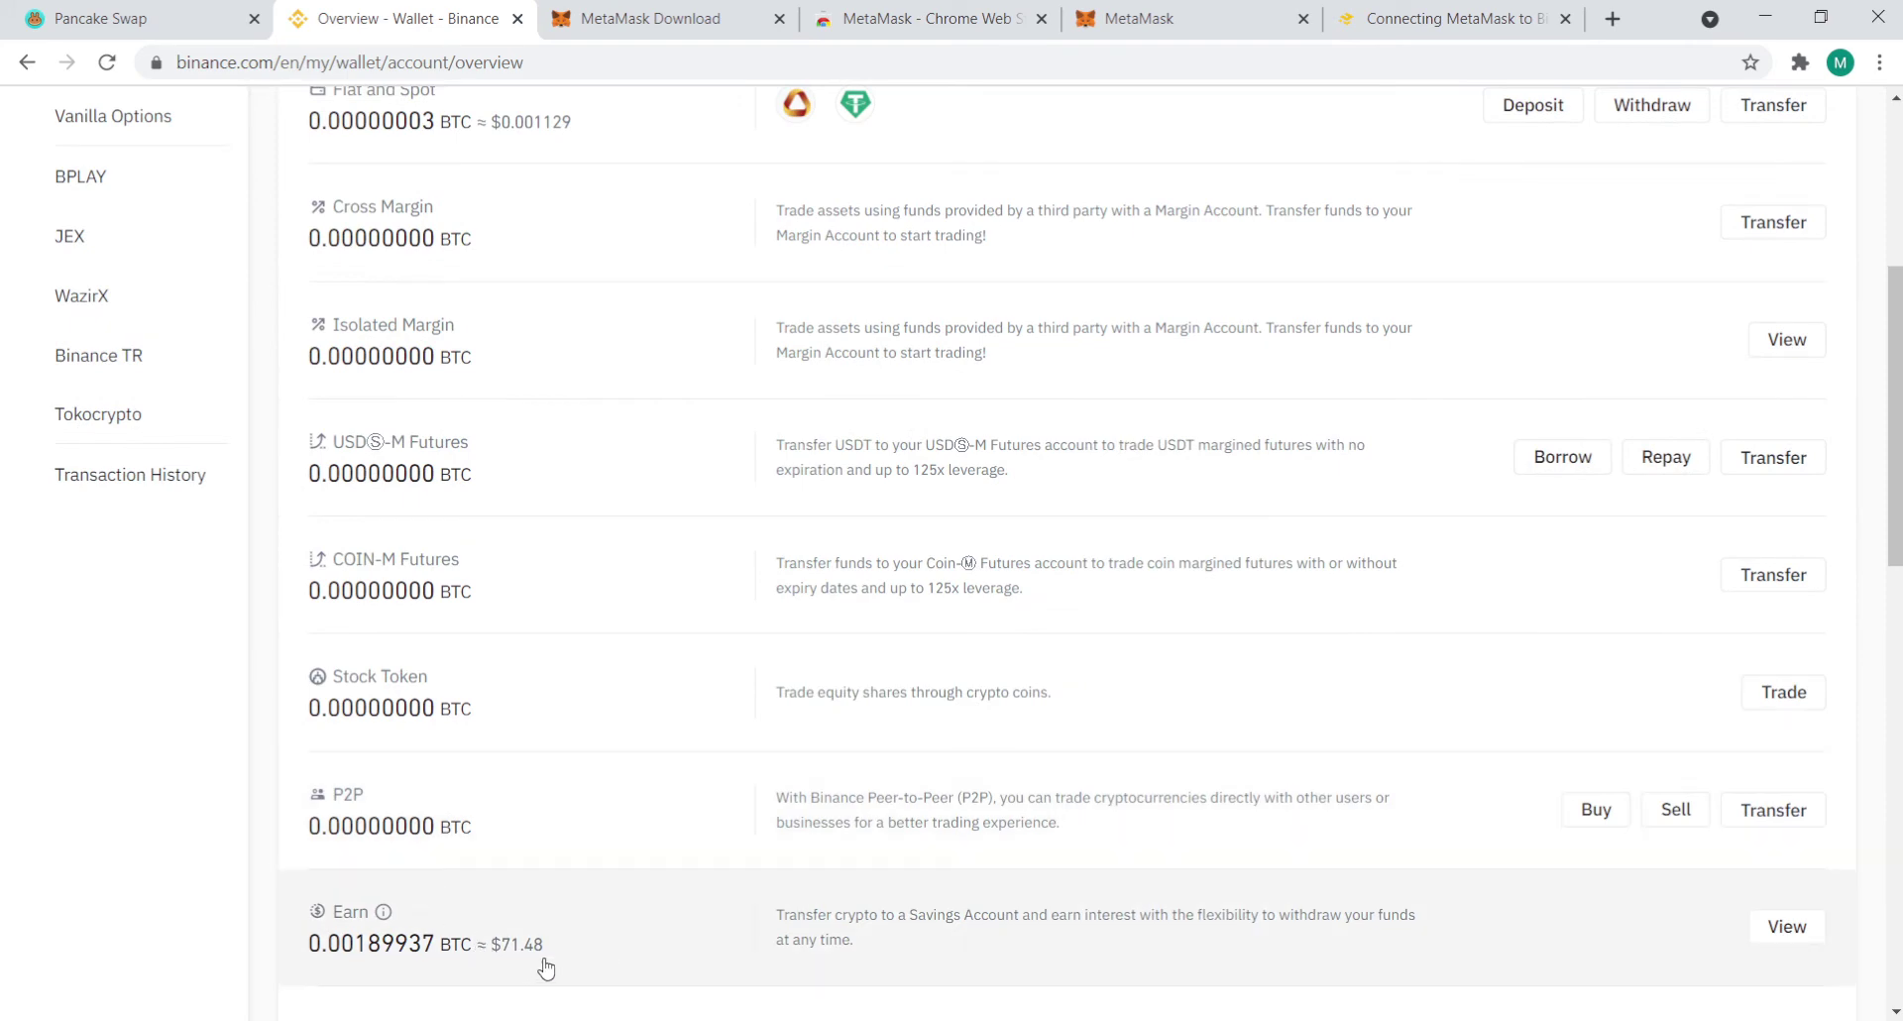
# Compare the Fiat and Spot holdings with the Earn balance across the Binance wallet overview
pyautogui.scroll(4, 637, 841)
pyautogui.scroll(-7, 565, 594)
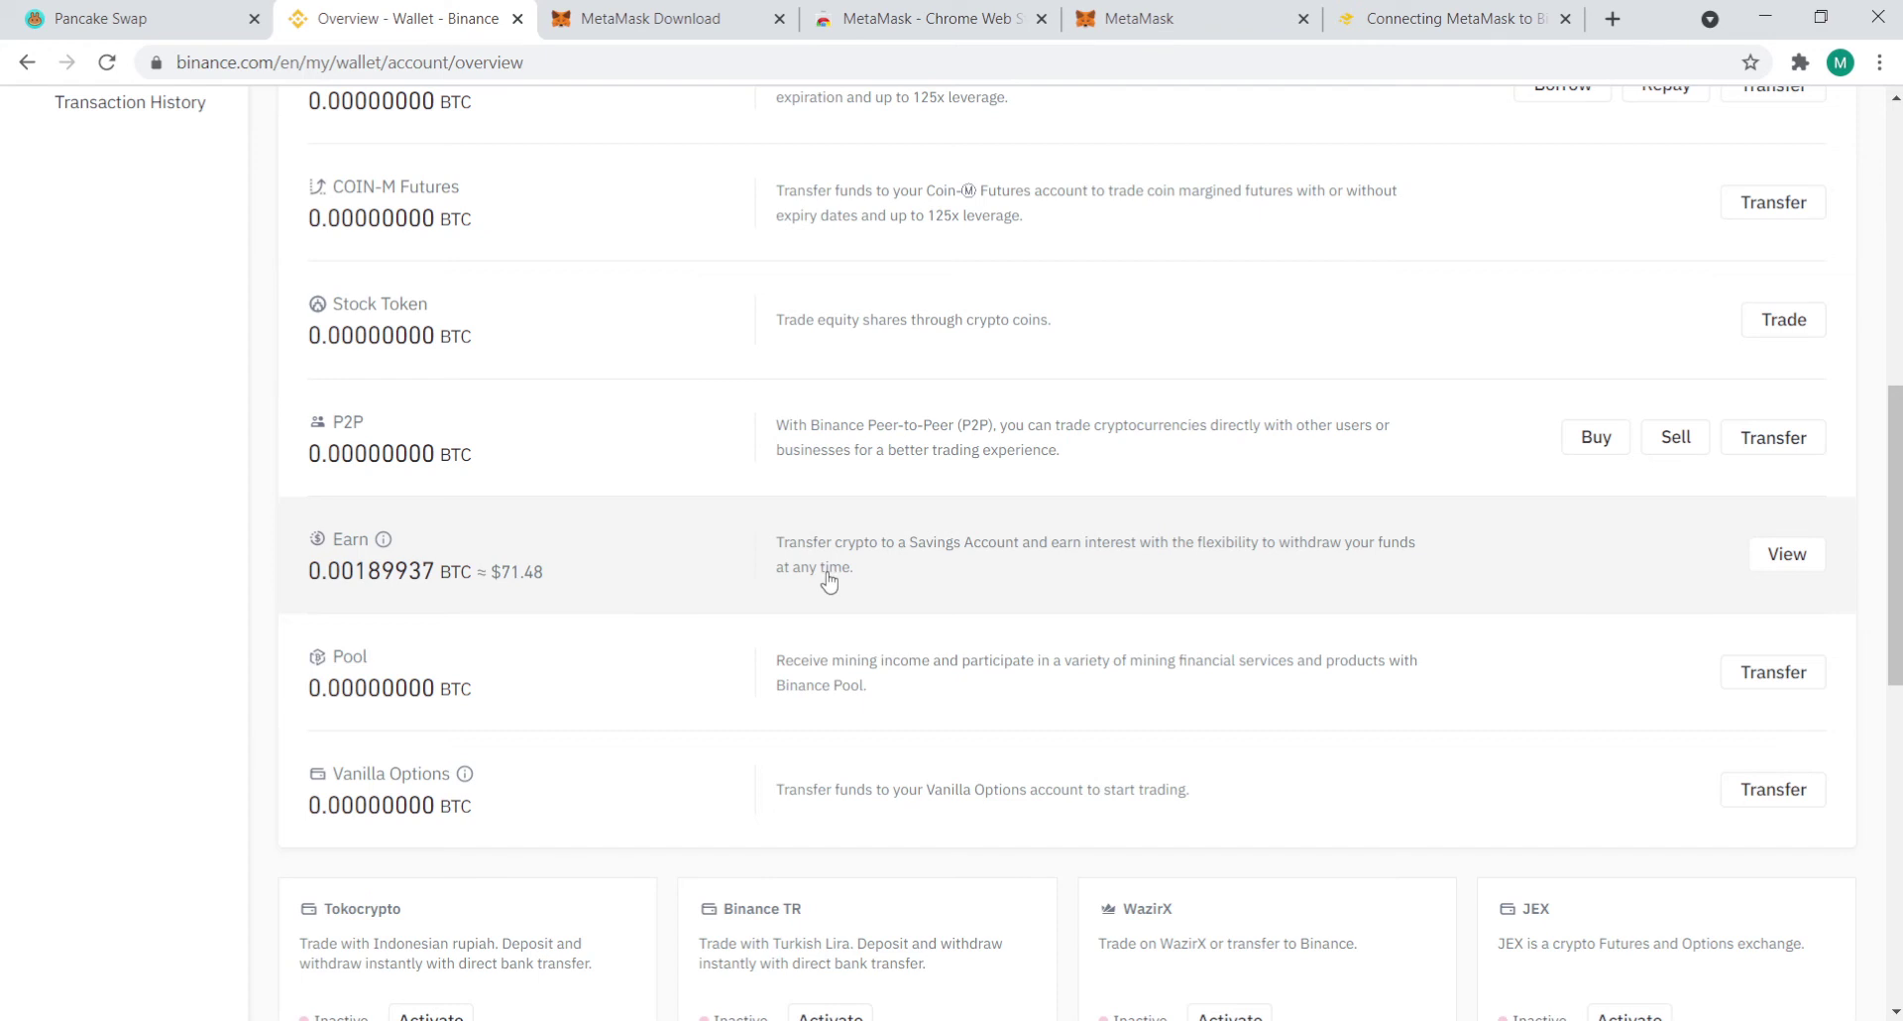
pyautogui.scroll(9, 699, 591)
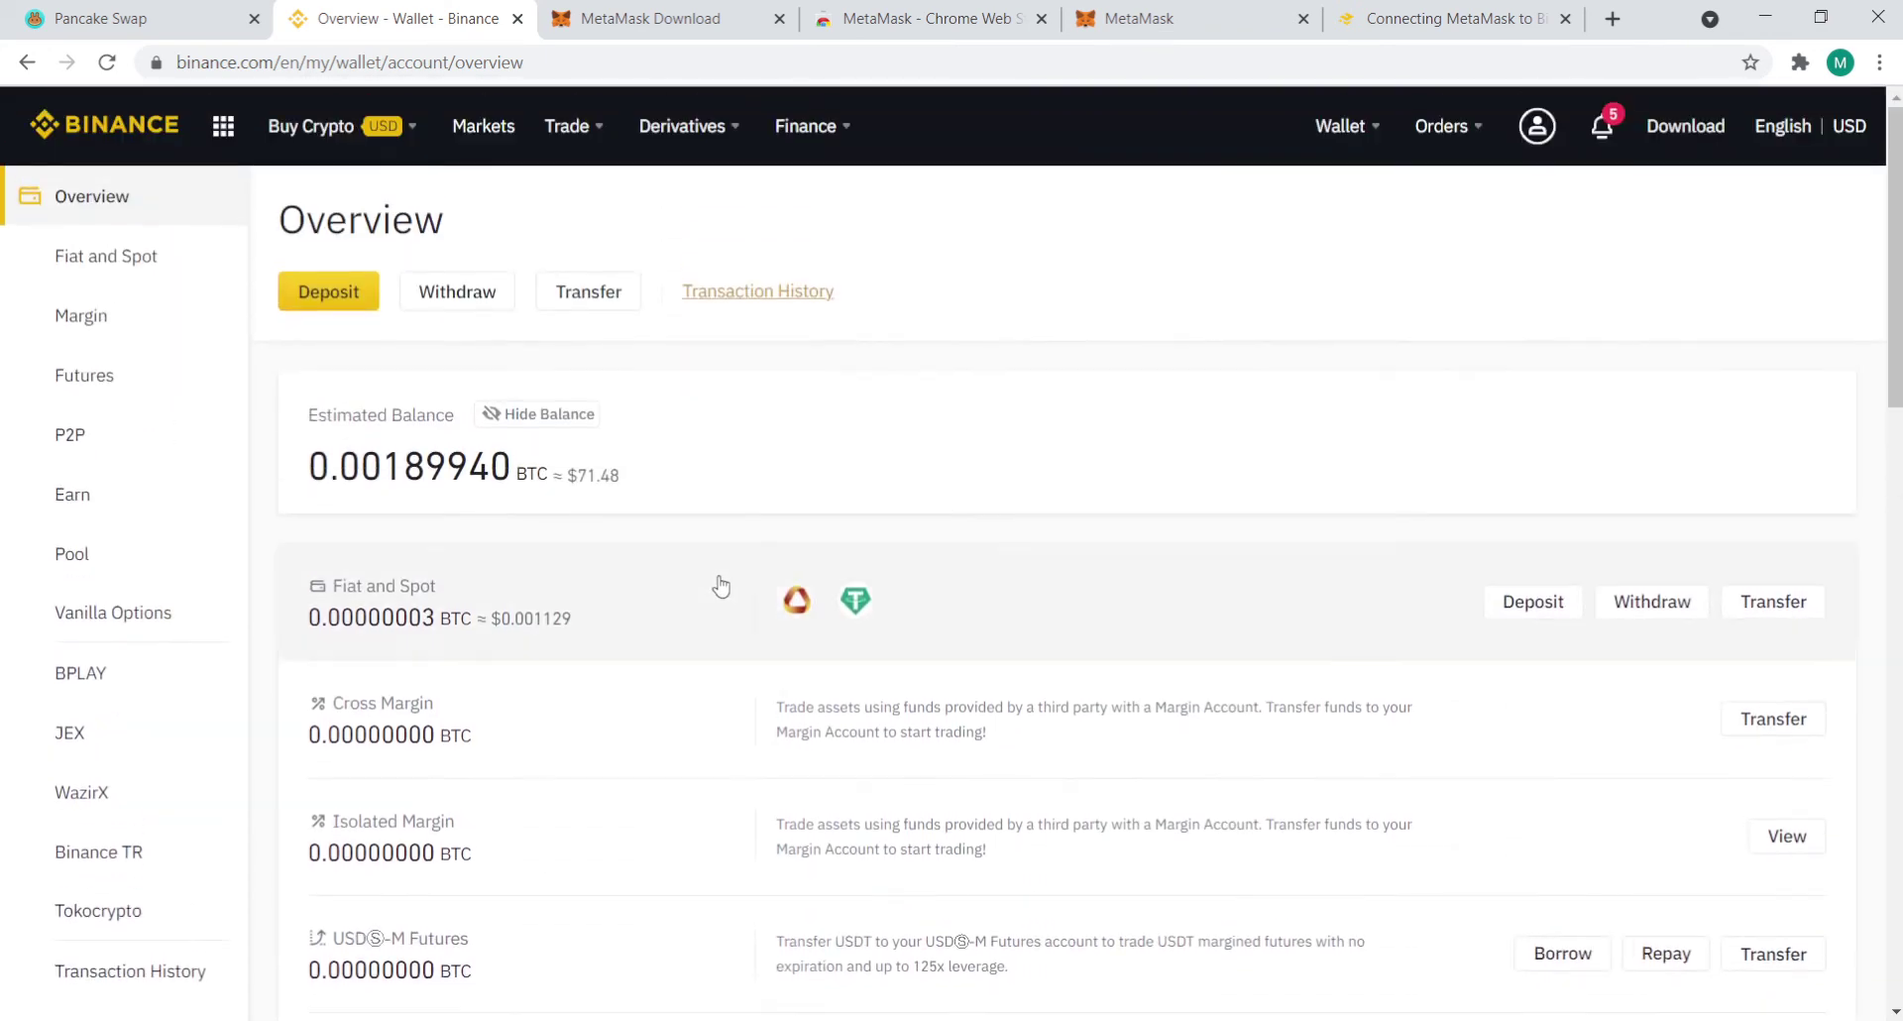
pyautogui.scroll(-10, 918, 667)
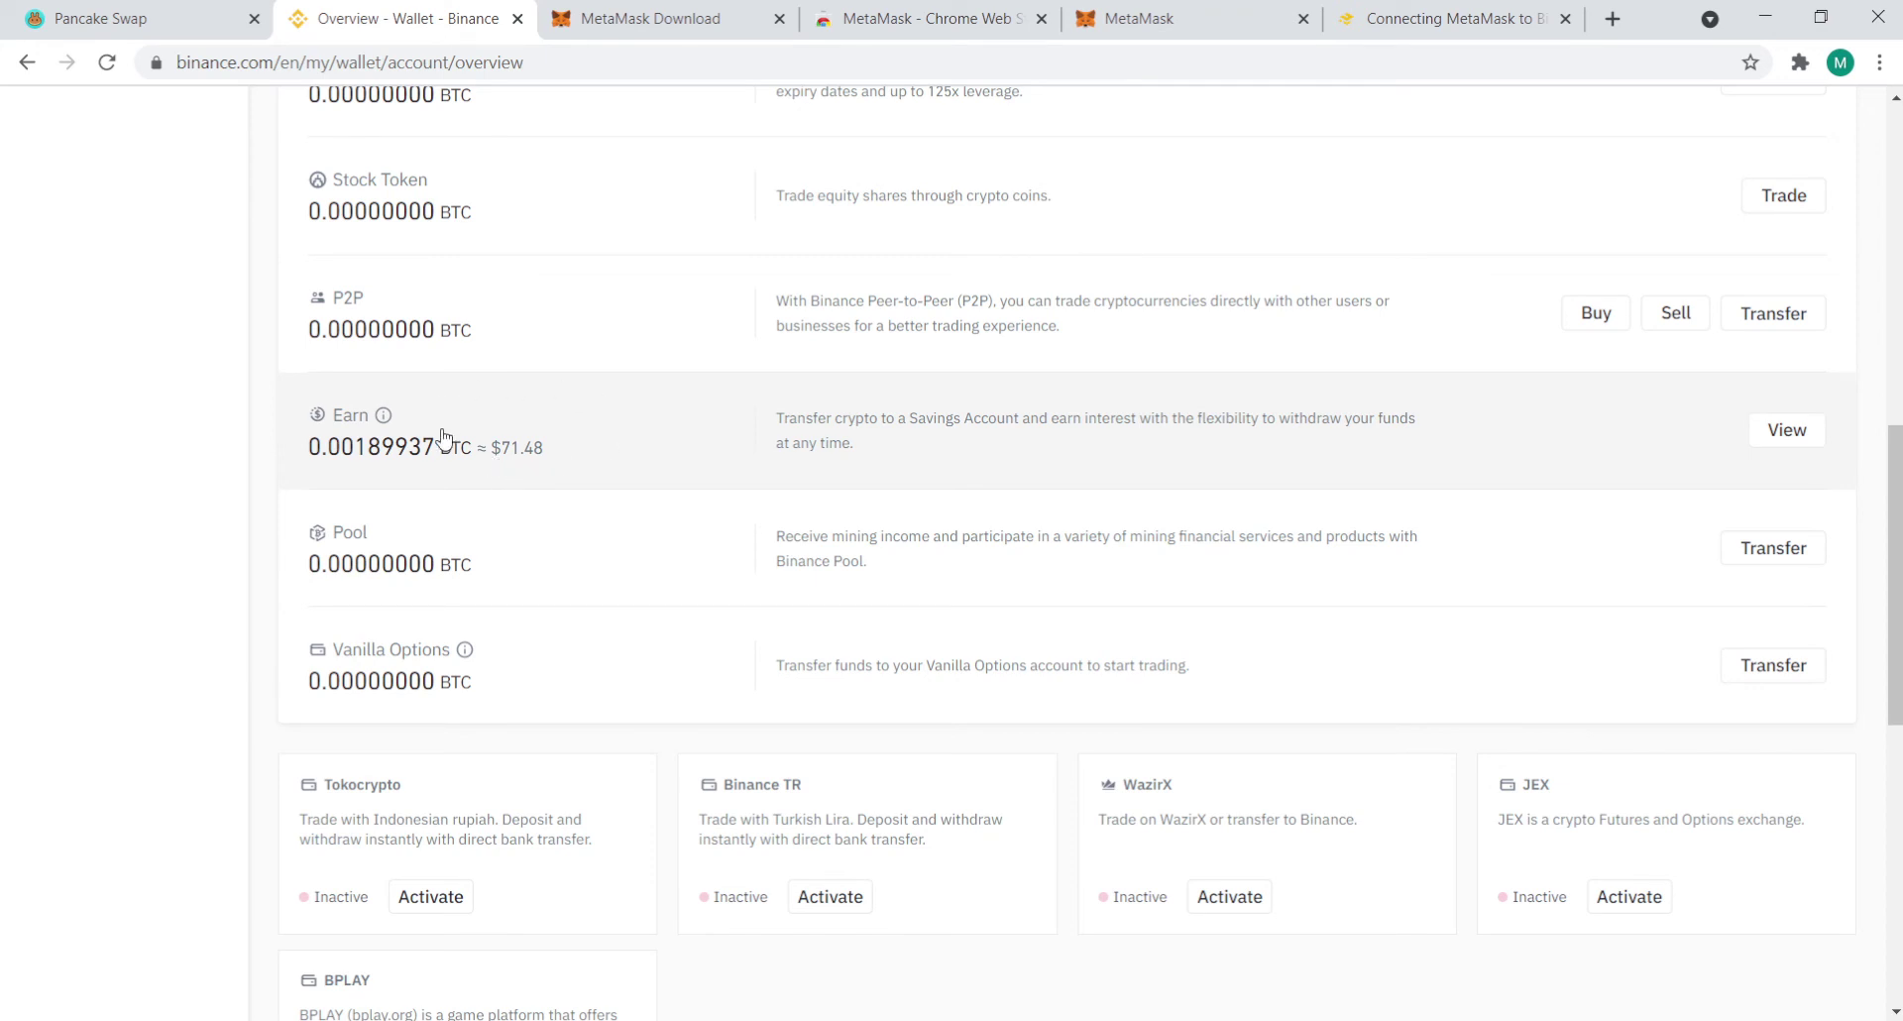
pyautogui.scroll(6, 1007, 412)
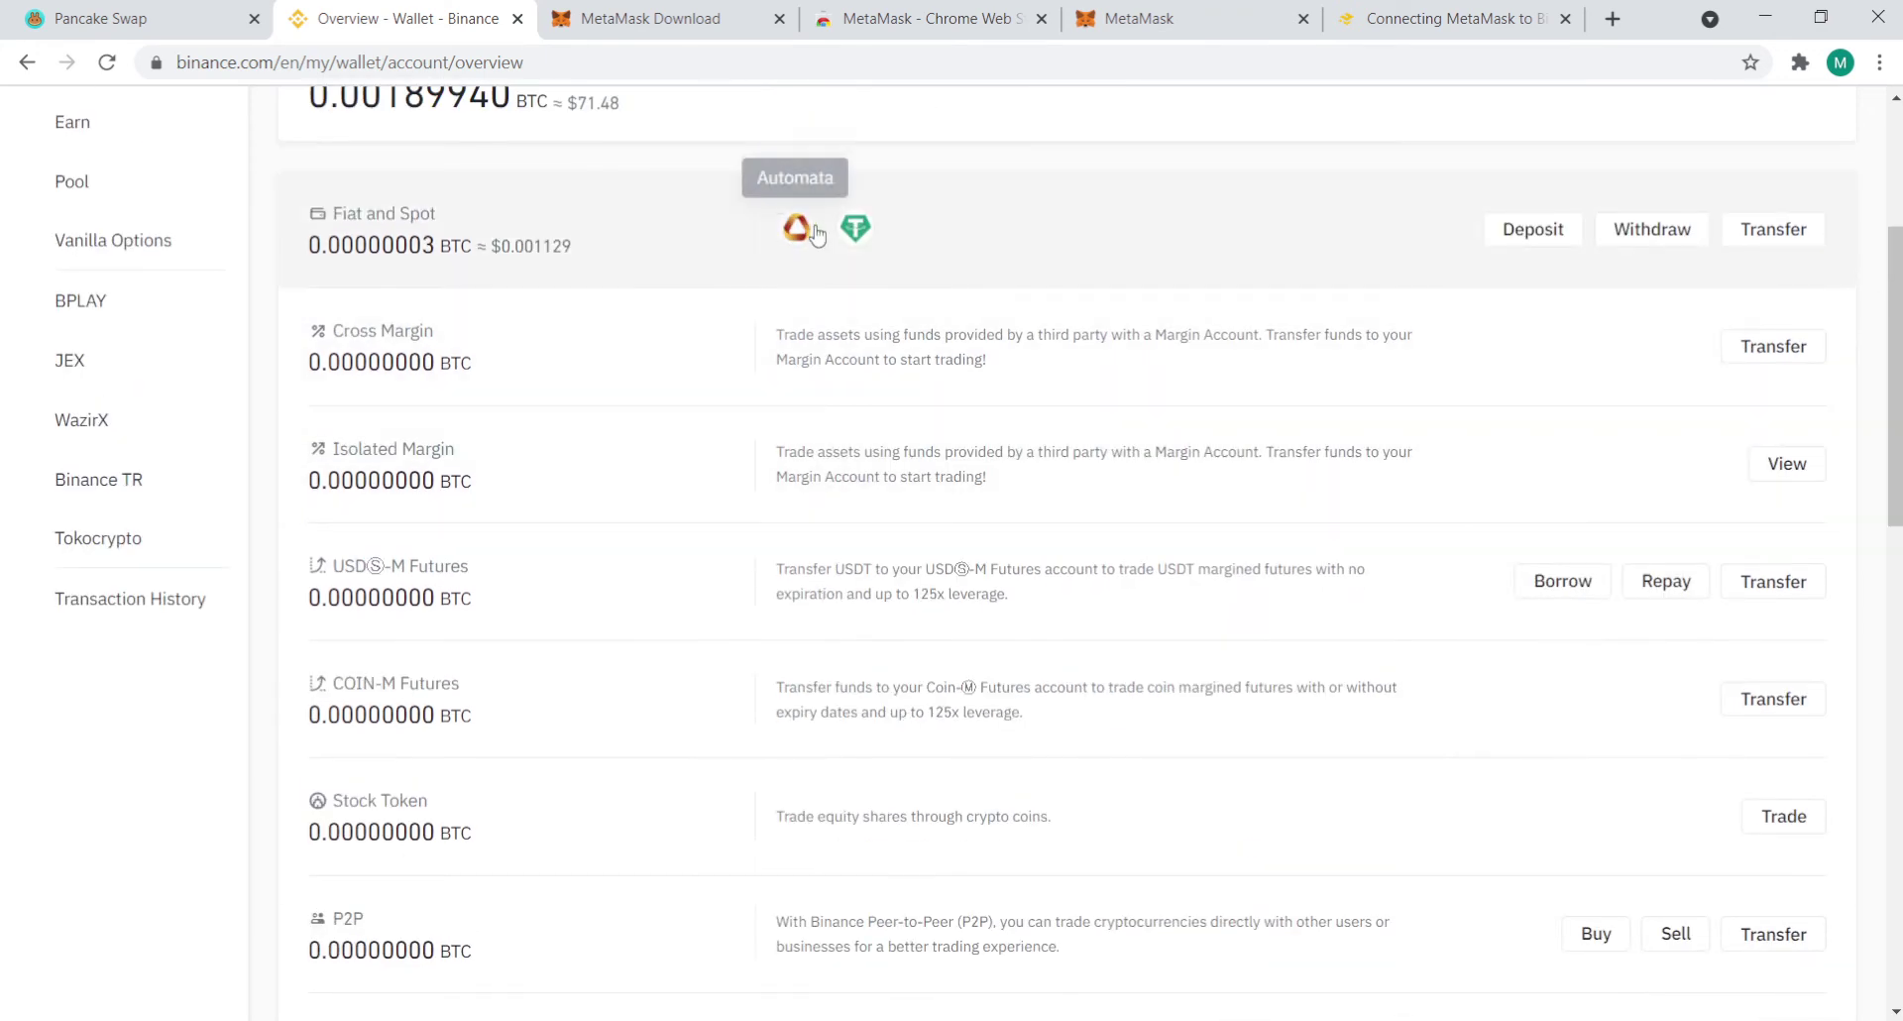
pyautogui.scroll(4, 842, 248)
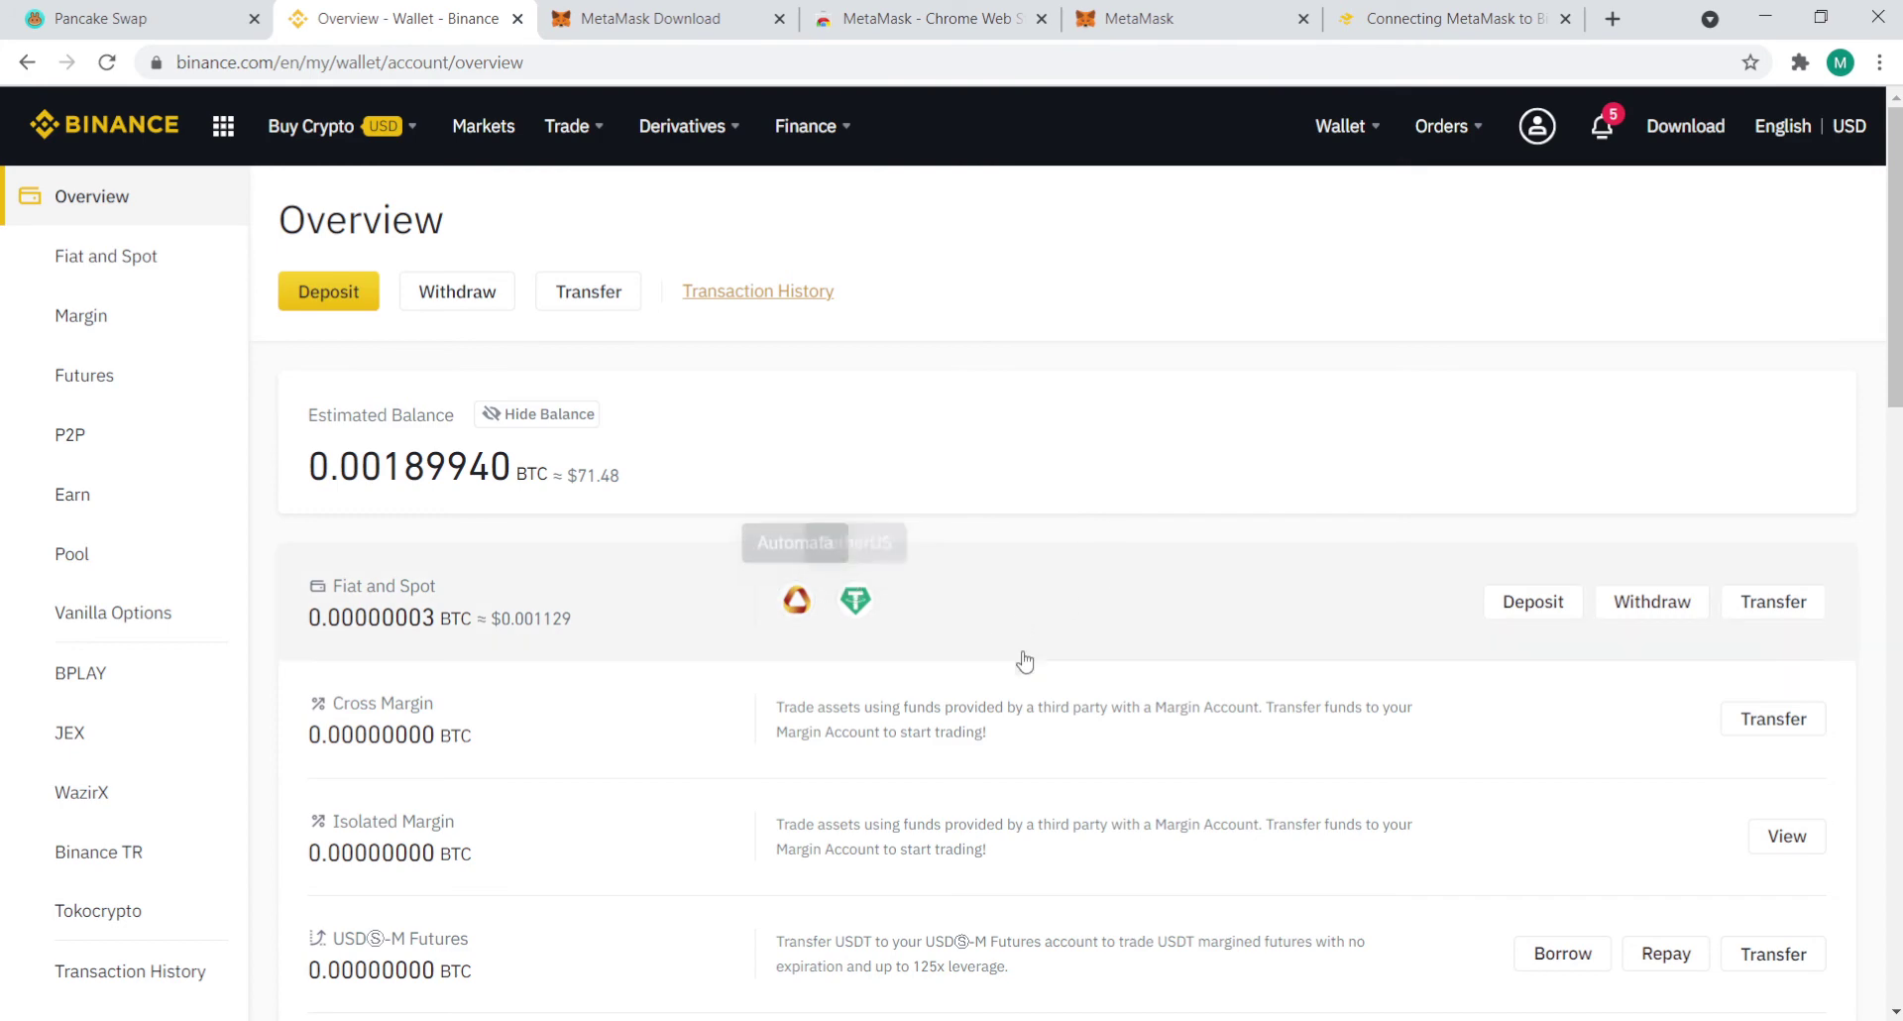
pyautogui.scroll(-11, 1032, 625)
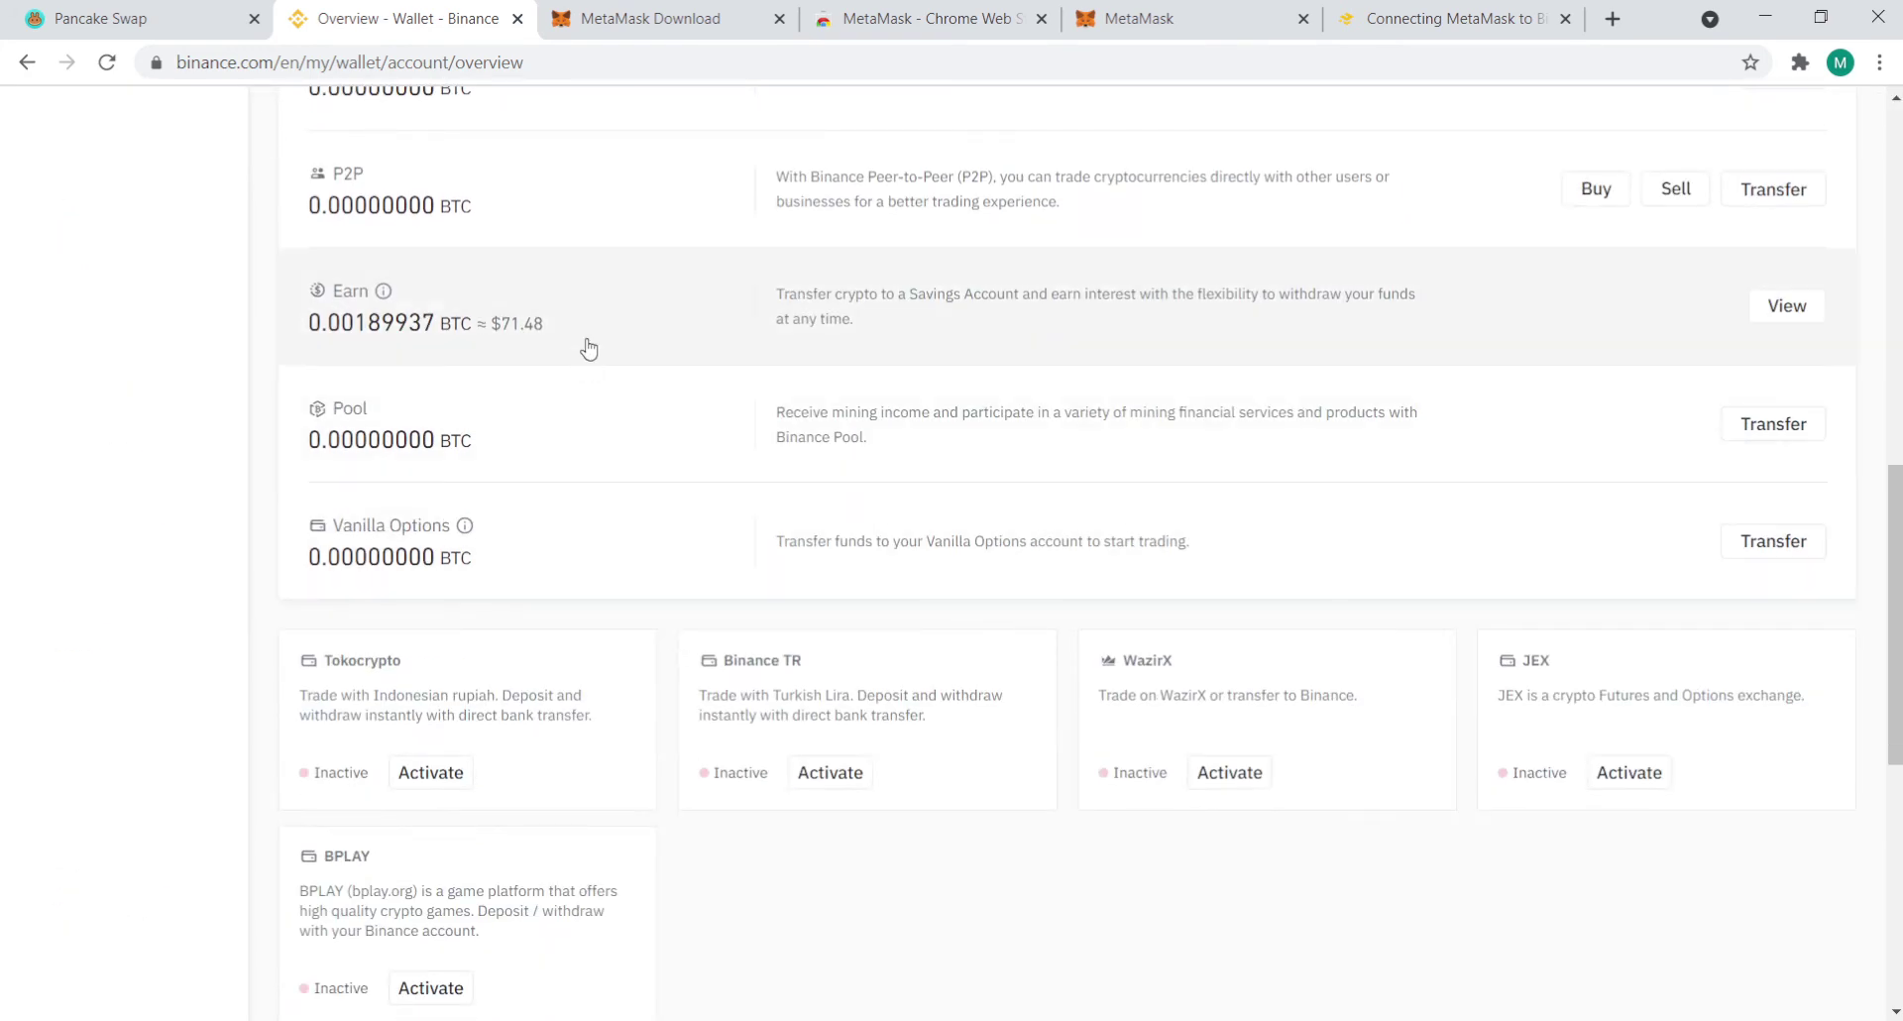
pyautogui.scroll(11, 1062, 391)
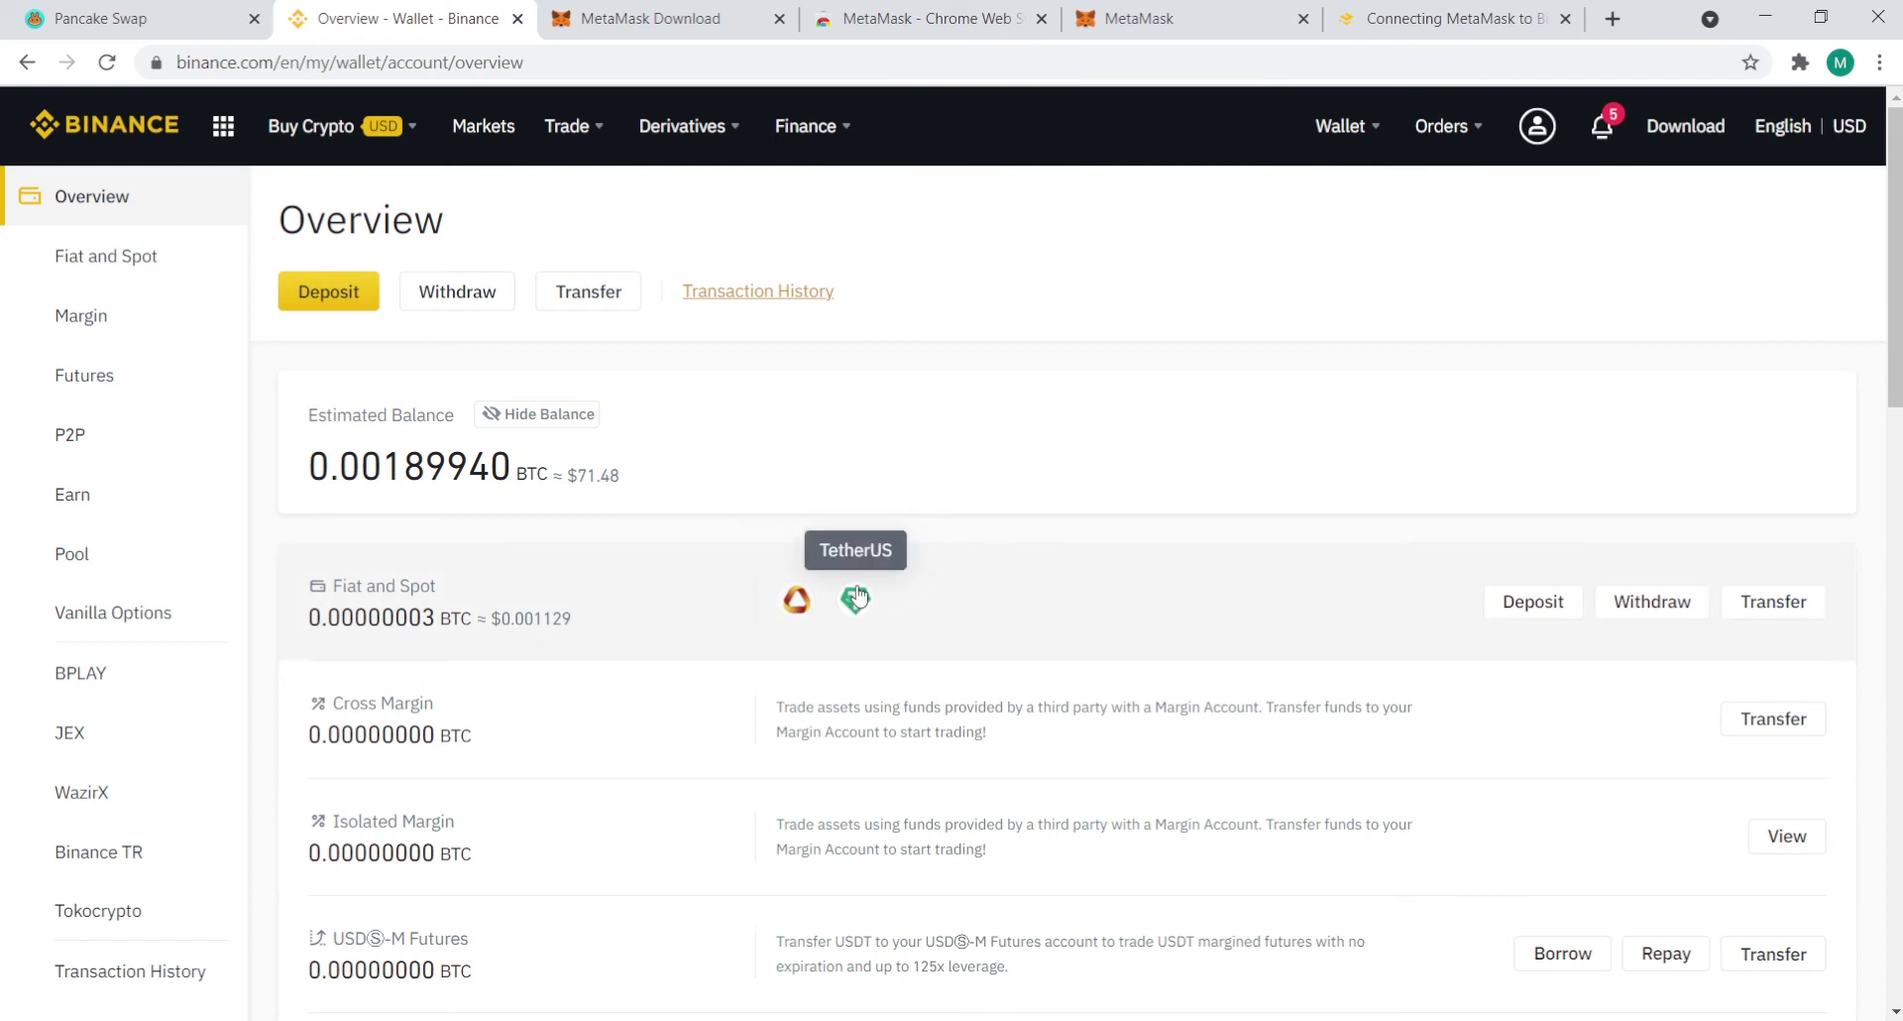
# Open the Fiat and Spot wallet and start a withdrawal of BNB
pyautogui.click(1013, 630)
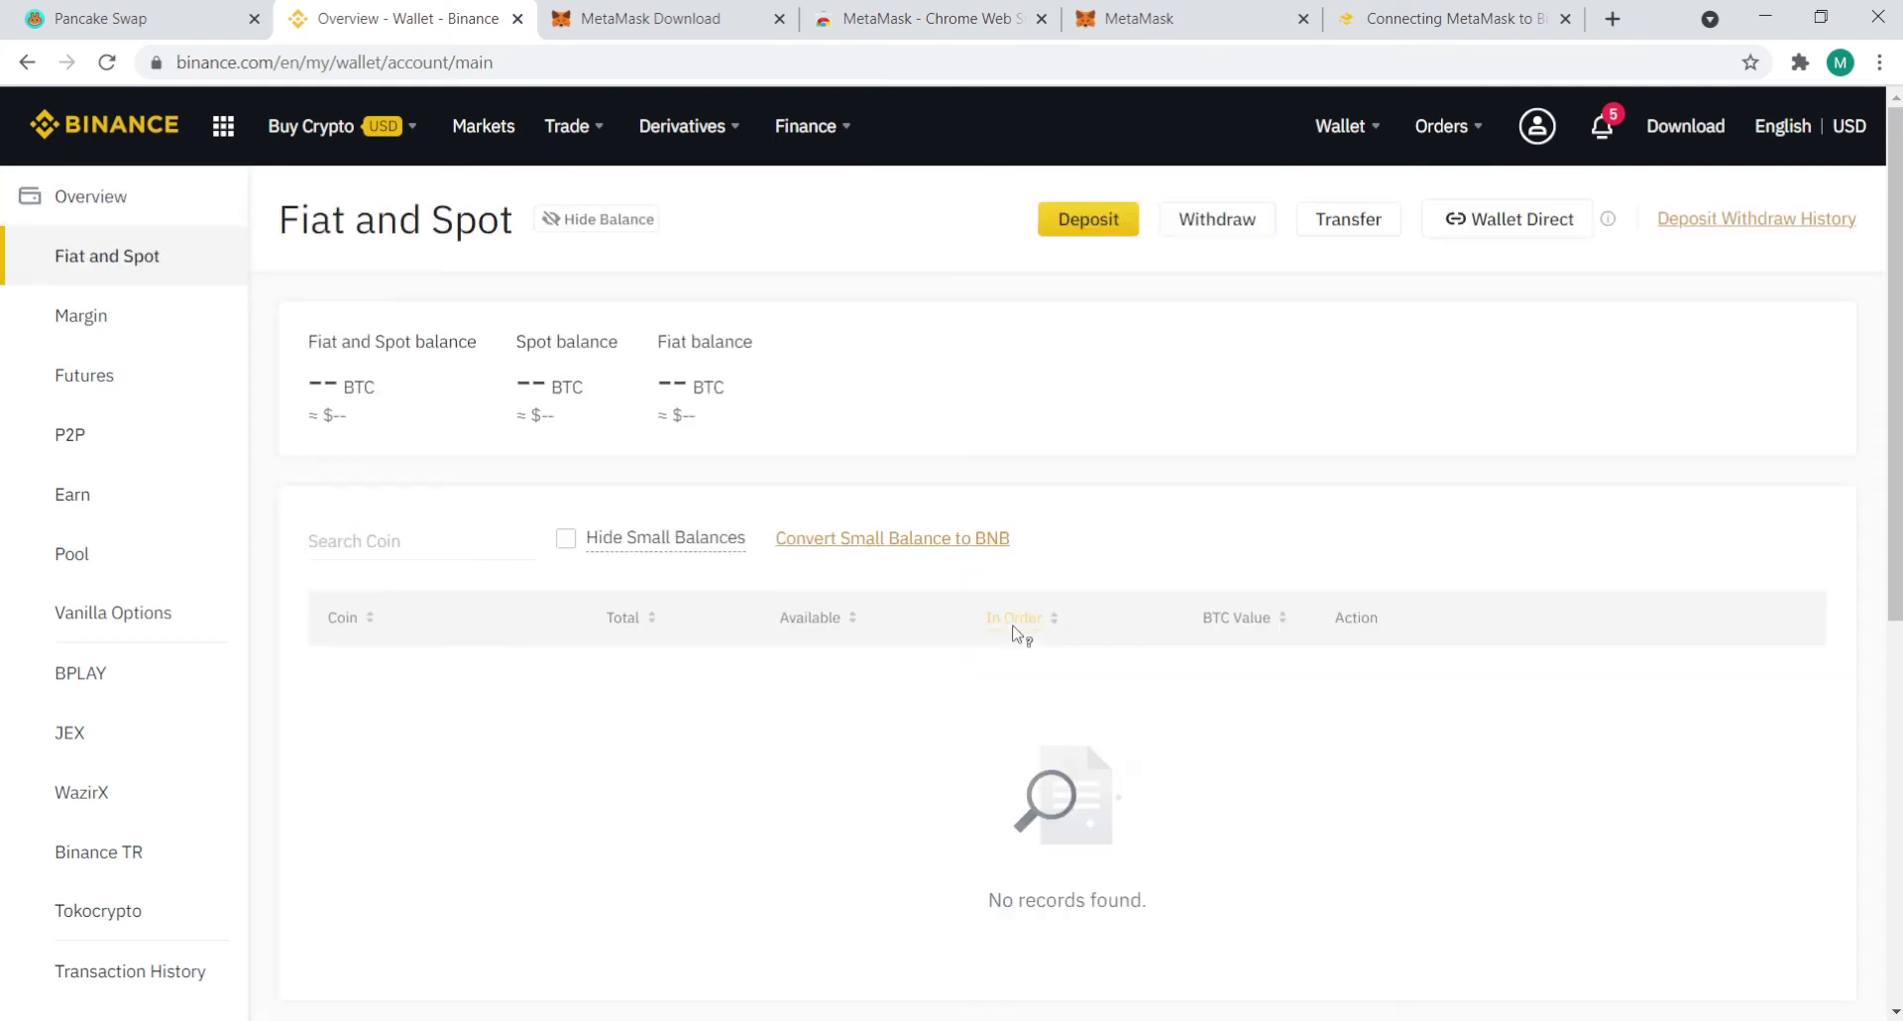
pyautogui.scroll(-3, 515, 477)
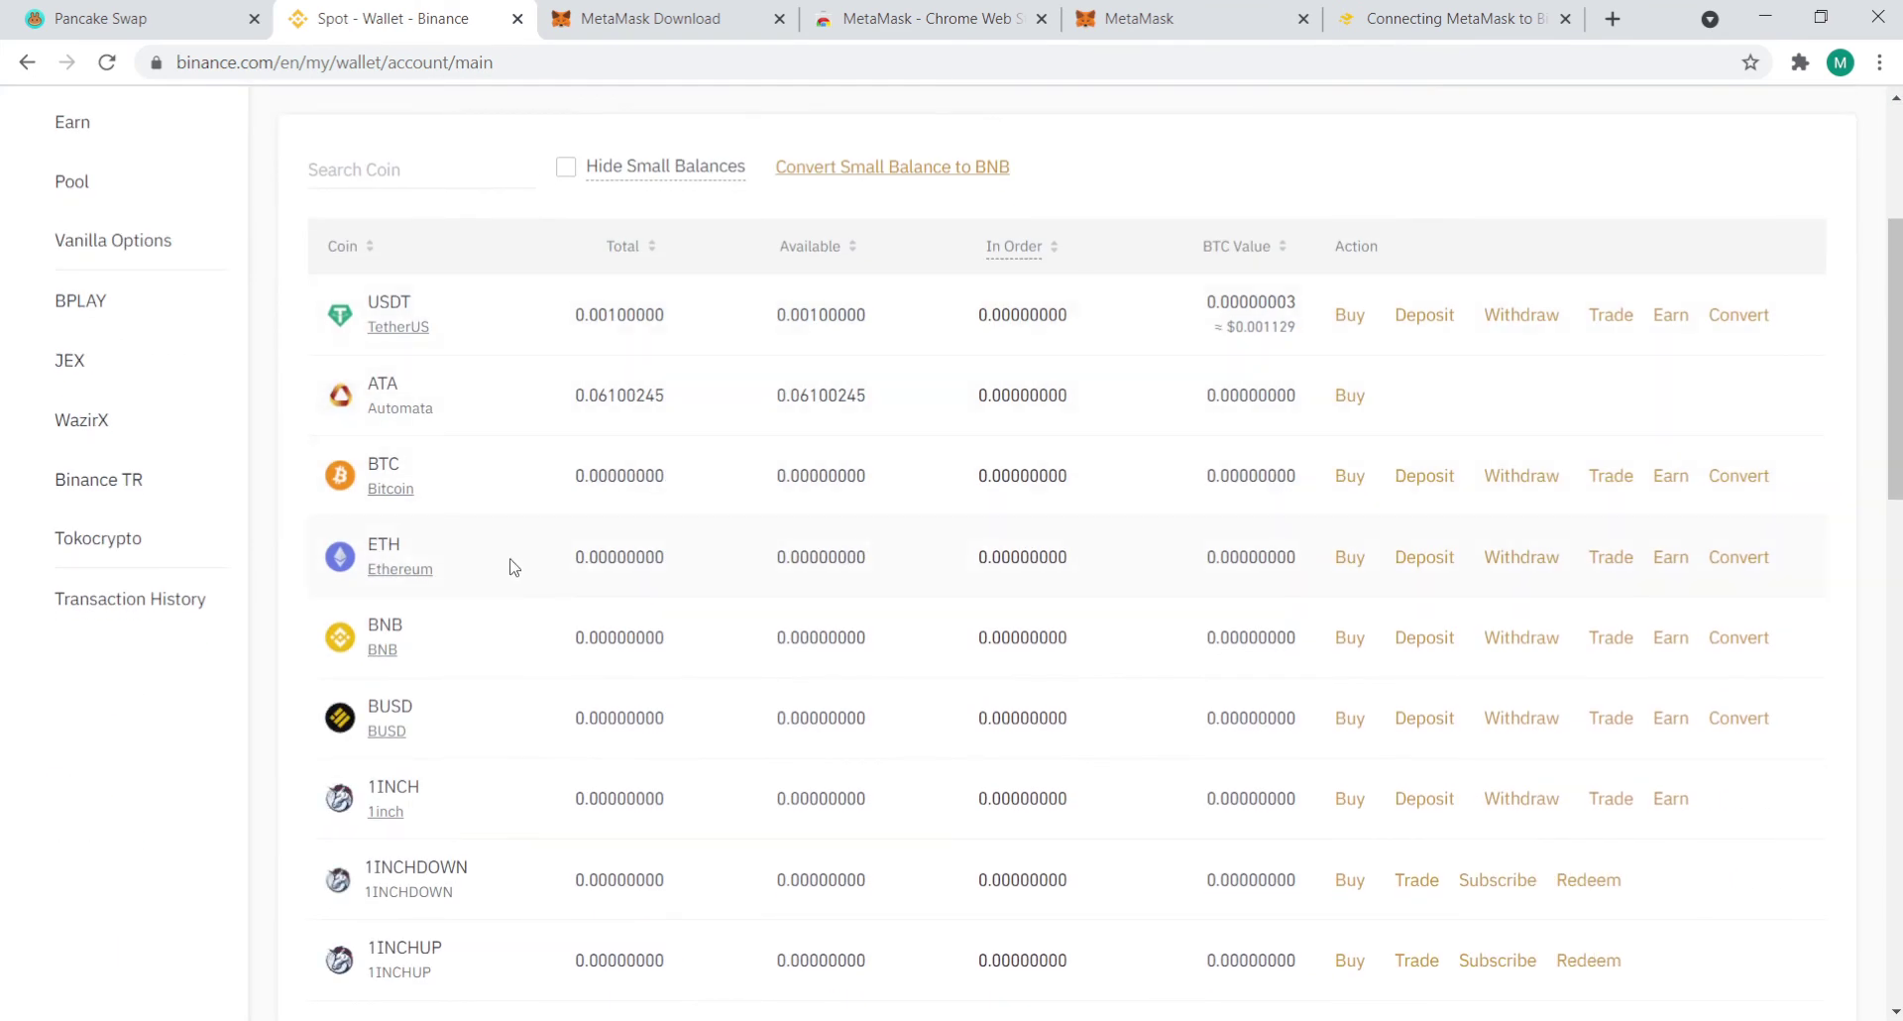
pyautogui.scroll(-2, 538, 708)
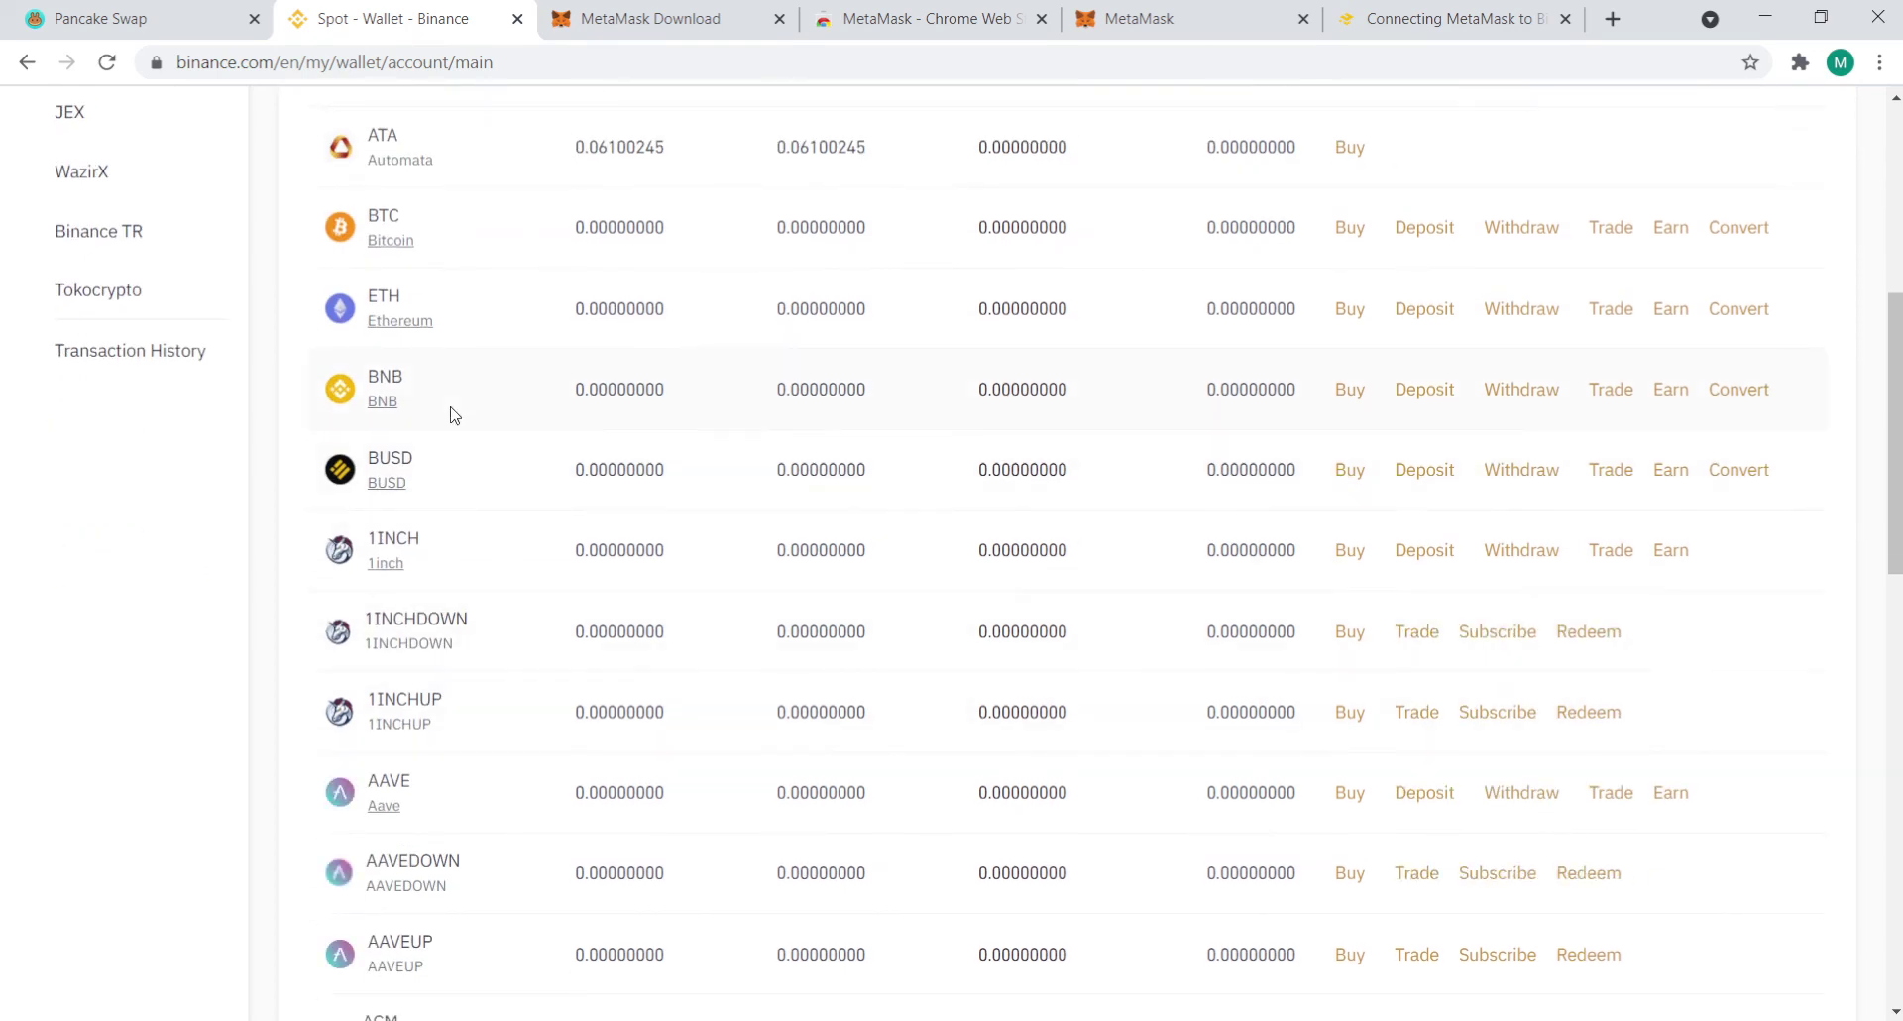
pyautogui.moveTo(1387, 390); pyautogui.dragTo(1539, 400)
pyautogui.click(1539, 396)
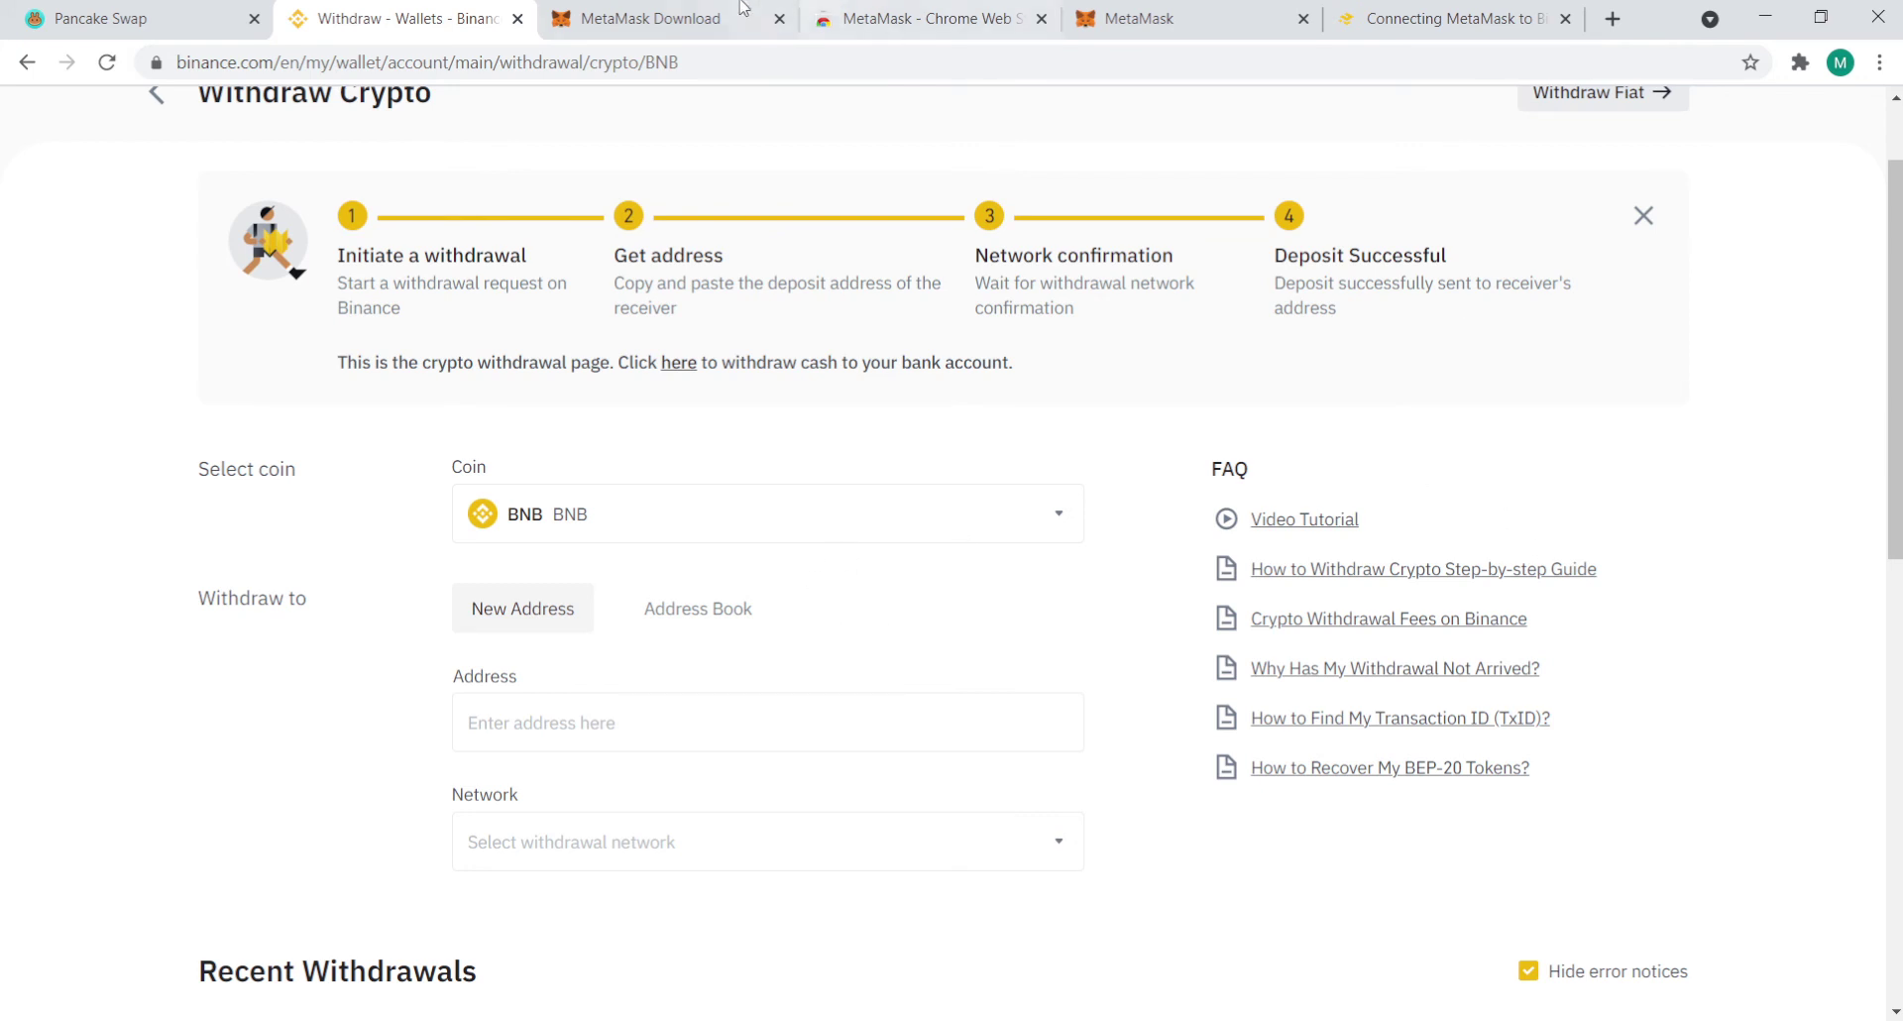
# Close the MetaMask Download and Chrome Web Store pages, and copy Account 1's address in MetaMask
pyautogui.click(694, 17)
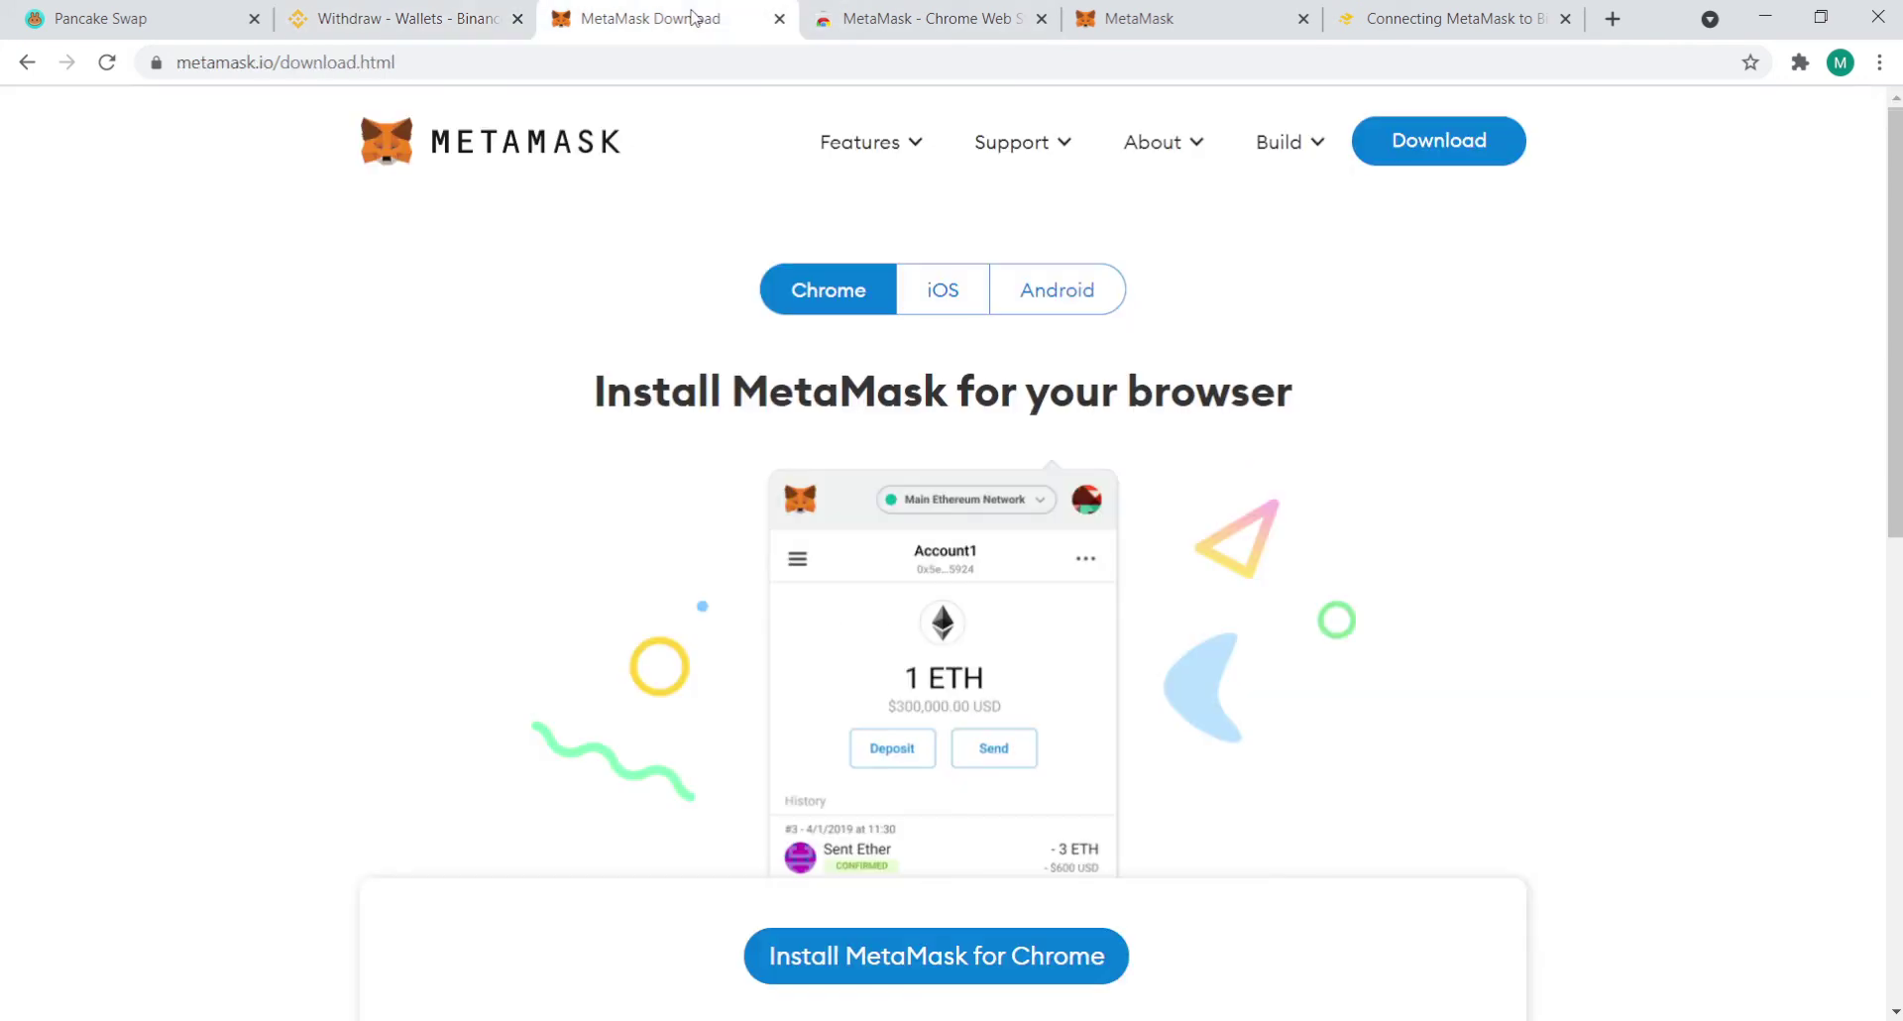
pyautogui.click(780, 19)
pyautogui.click(780, 18)
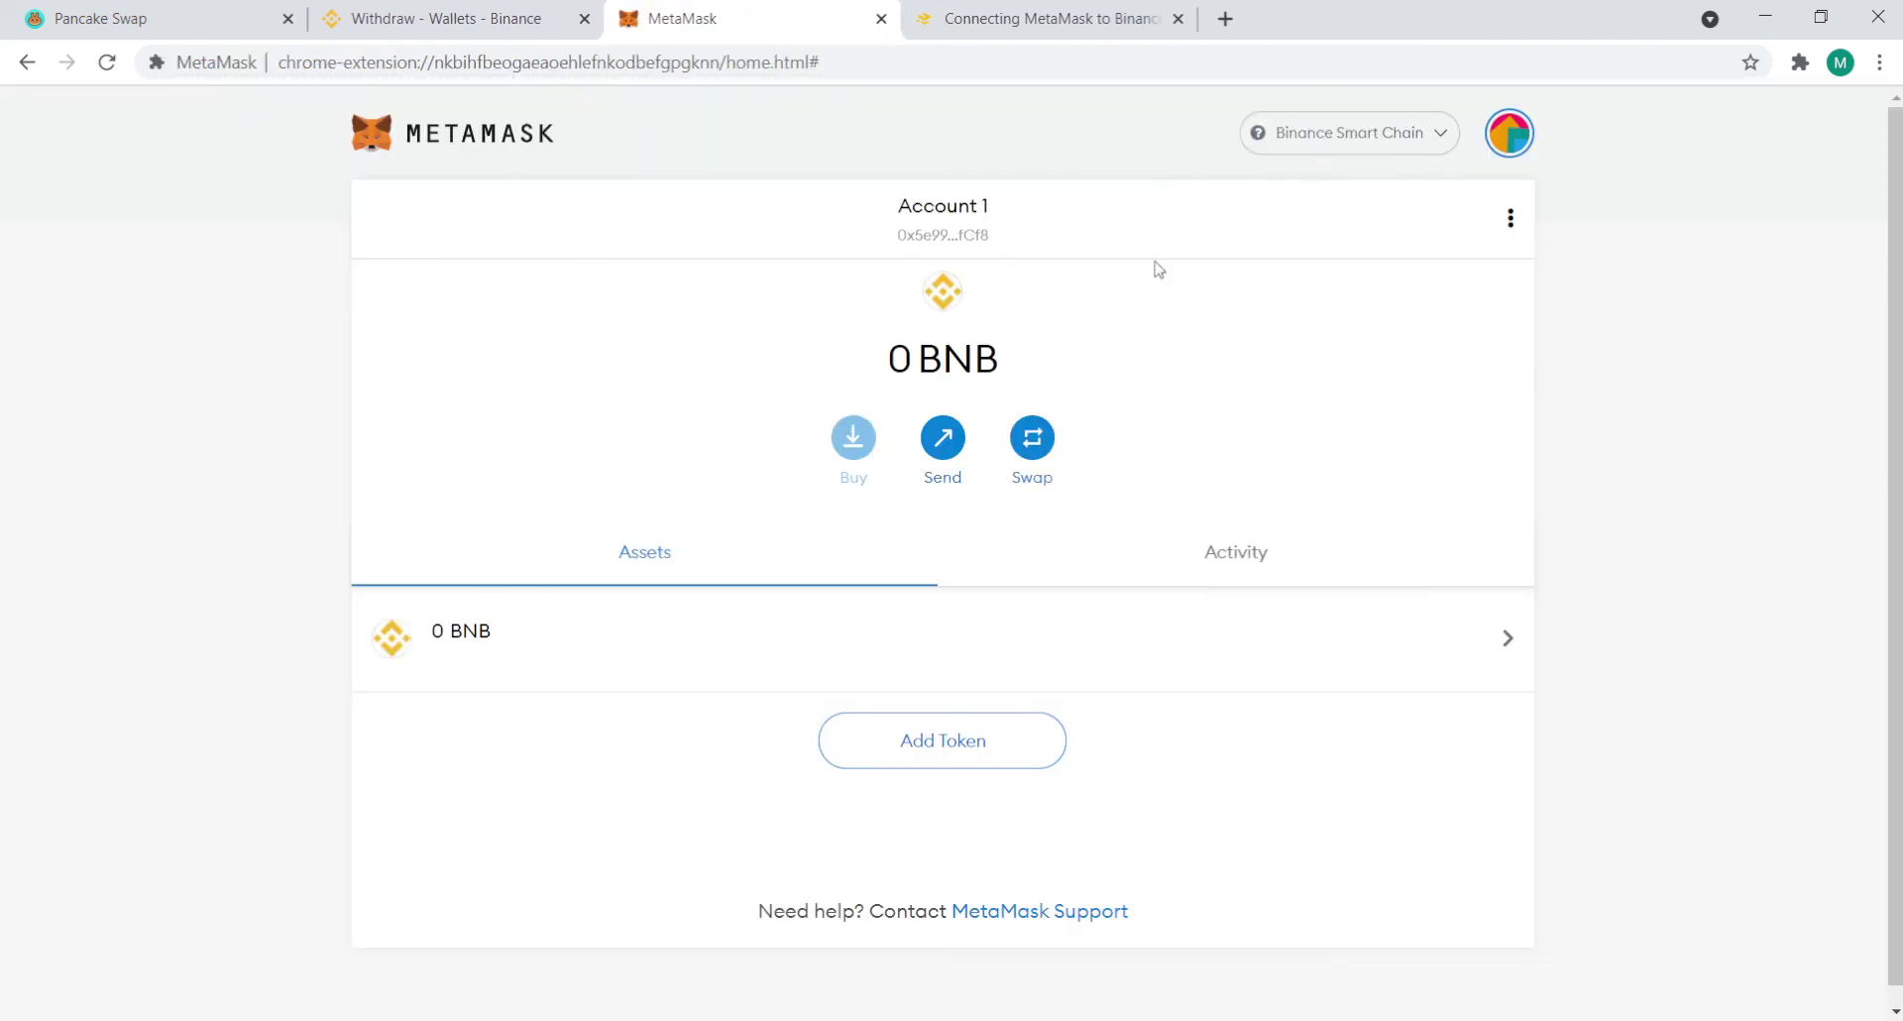
pyautogui.click(959, 230)
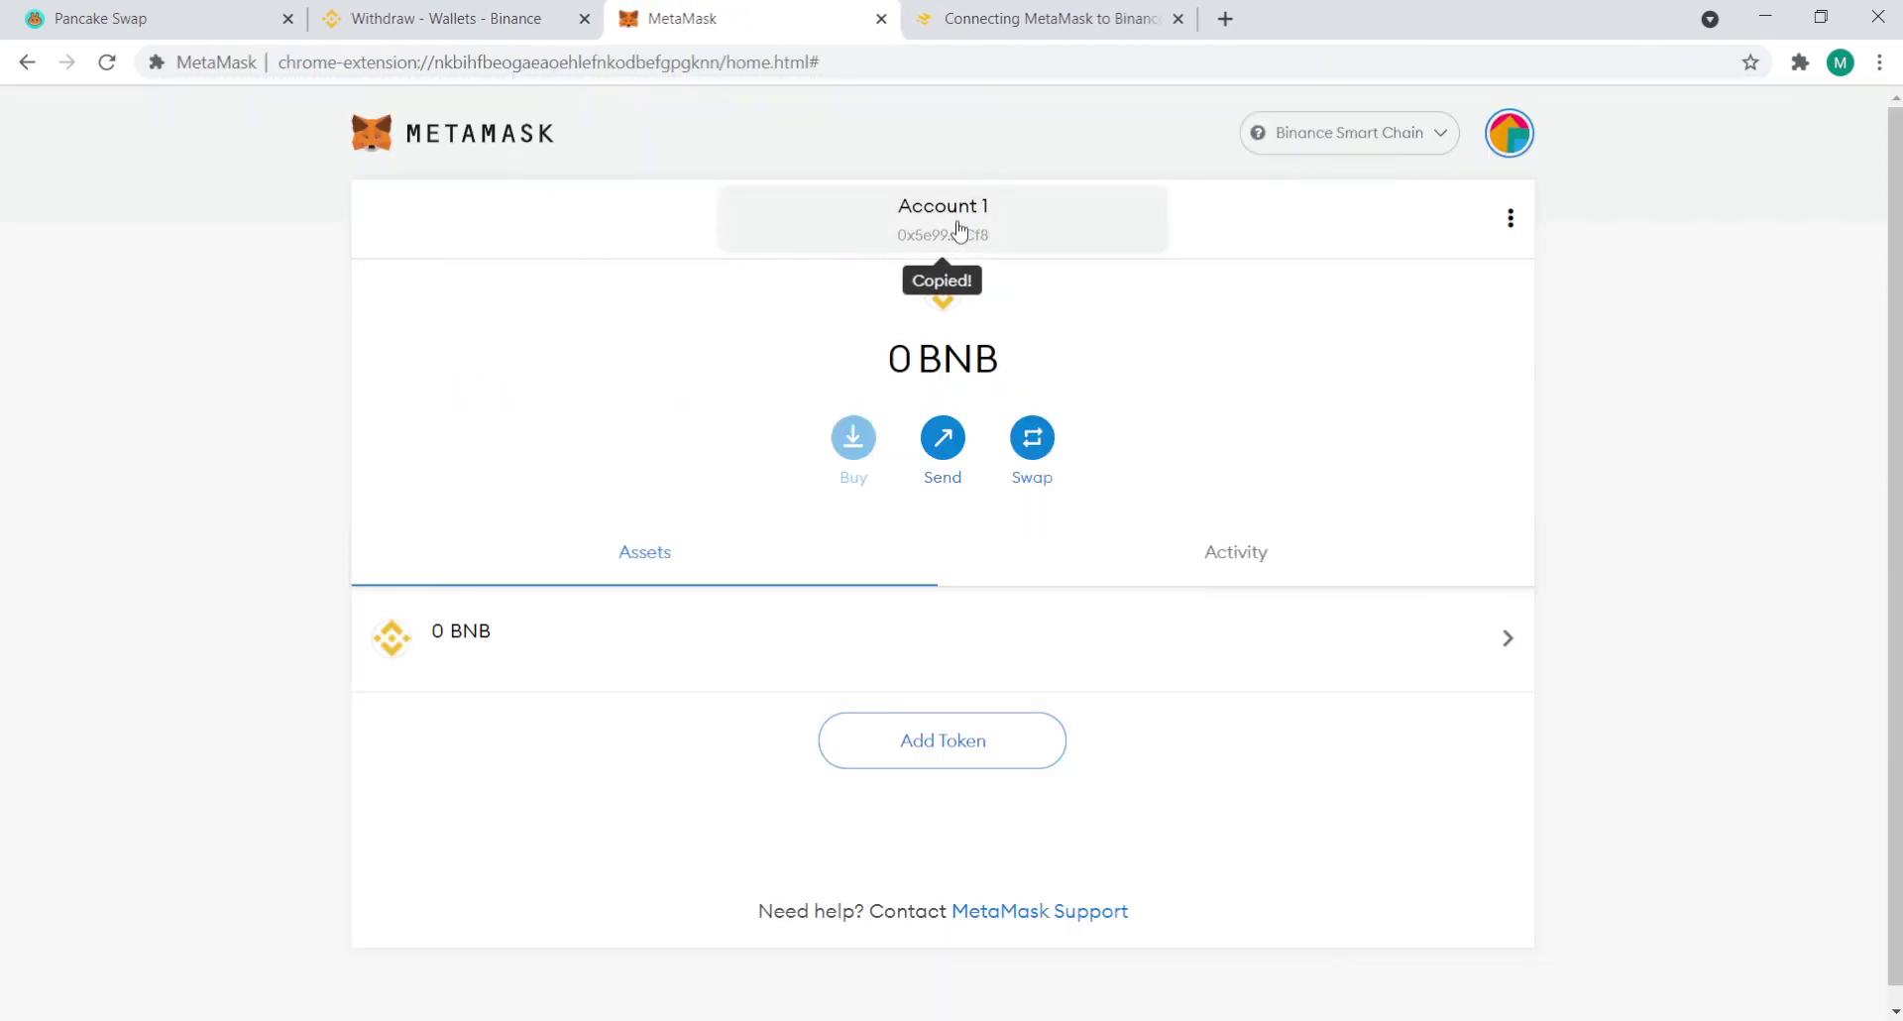
# Switch to Binance and fill in the BNB withdrawal with the copied MetaMask address and an amount of 1 BNB
pyautogui.click(483, 14)
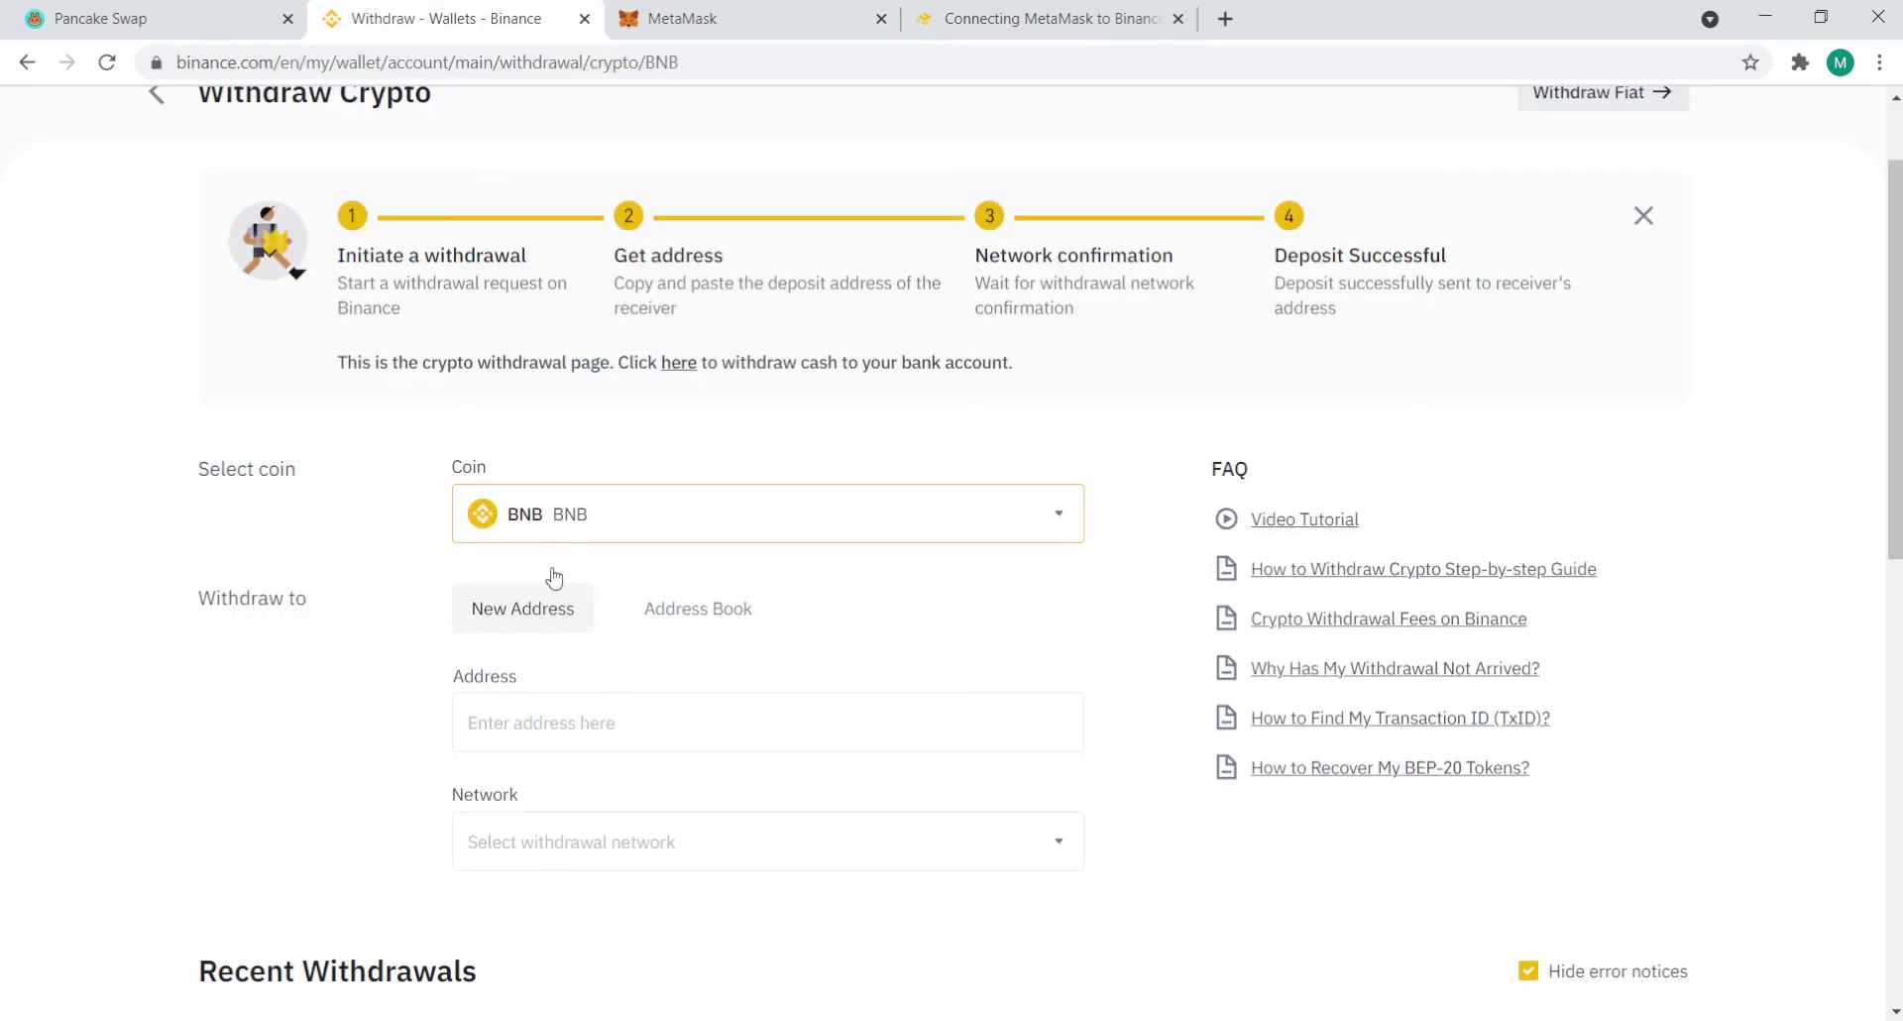
pyautogui.click(544, 721)
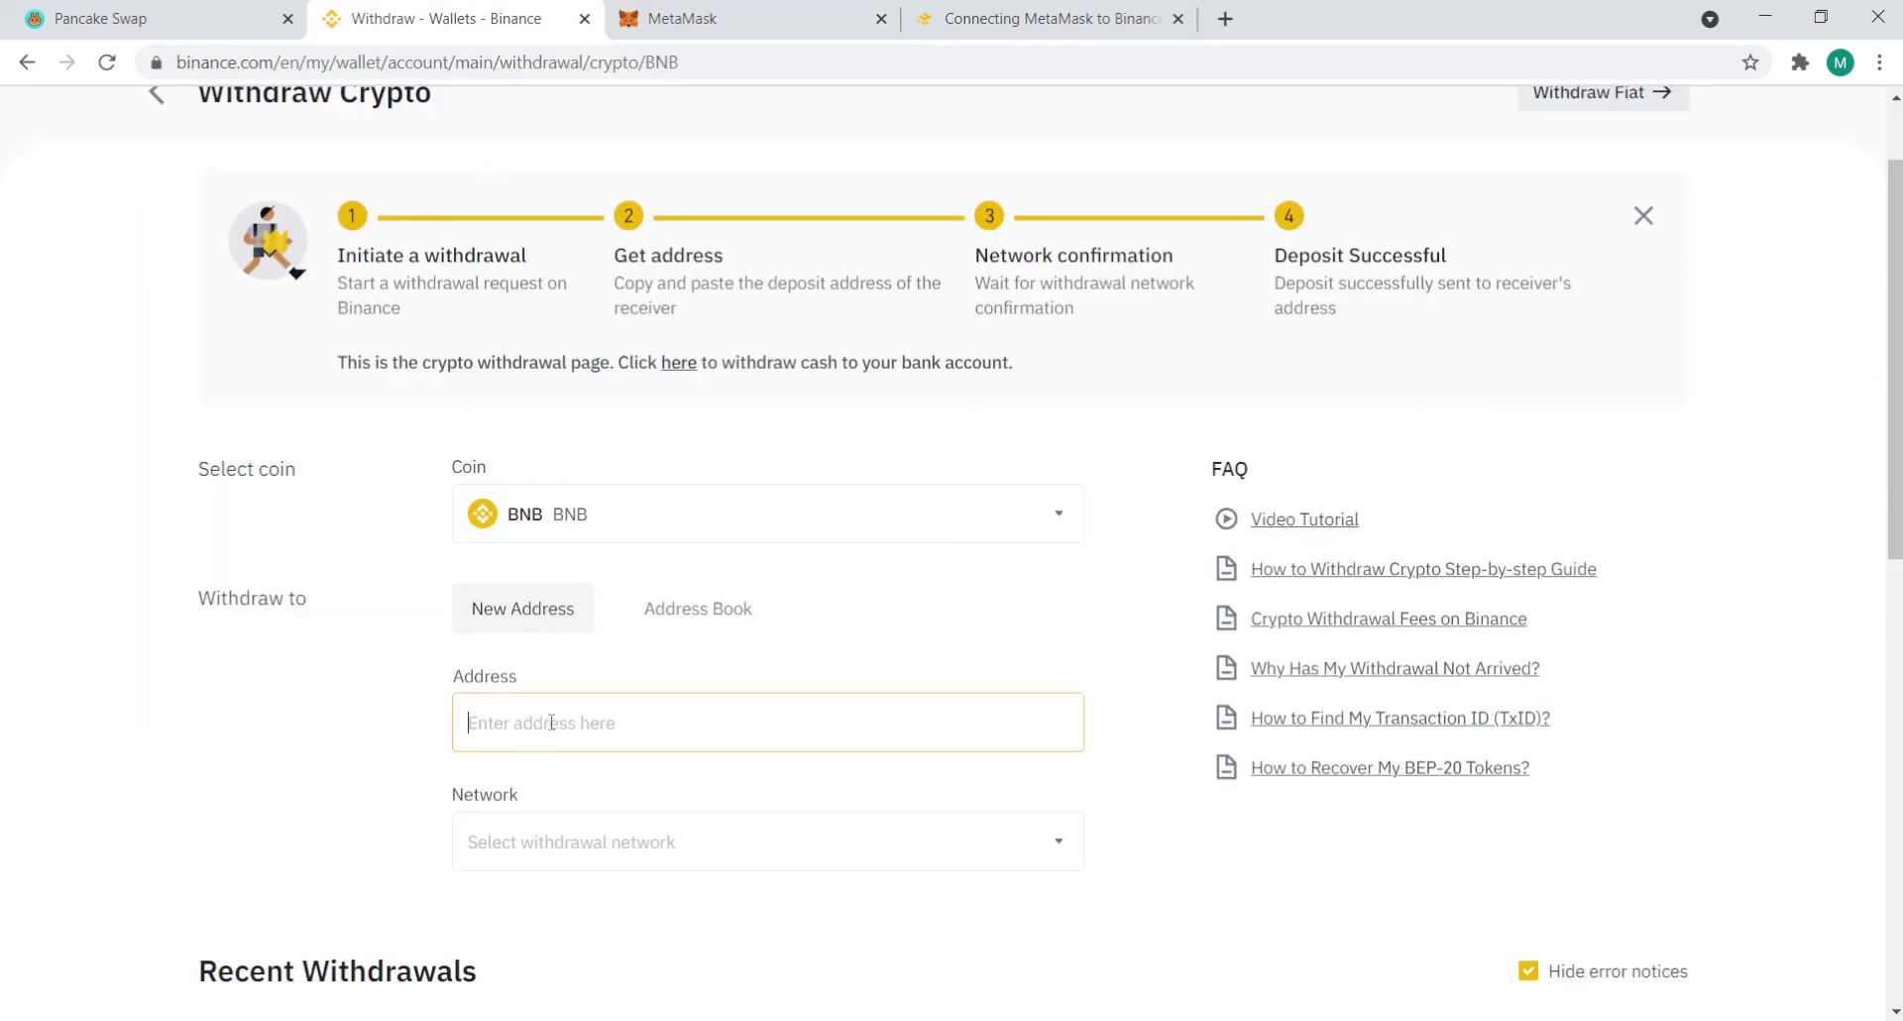
pyautogui.hotkey('ctrl', 'v')
pyautogui.scroll(-2, 642, 863)
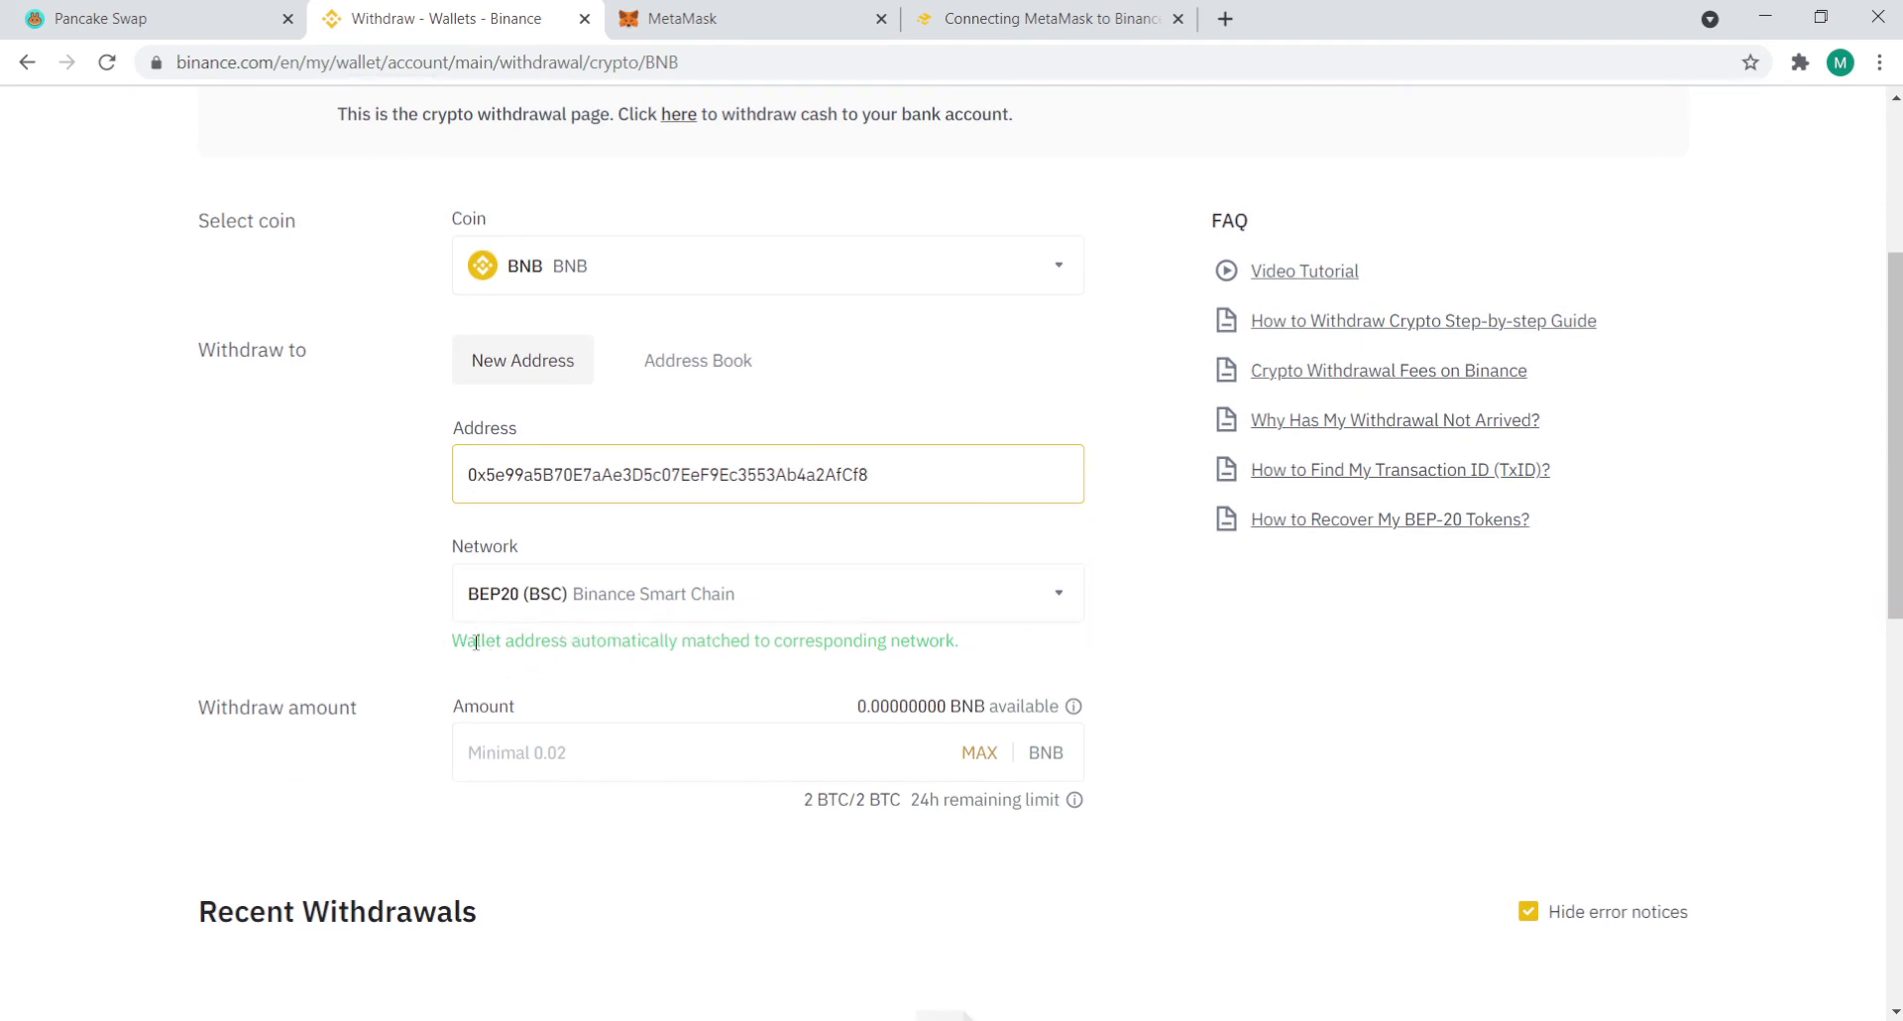
pyautogui.moveTo(475, 642); pyautogui.dragTo(939, 644)
pyautogui.click(974, 660)
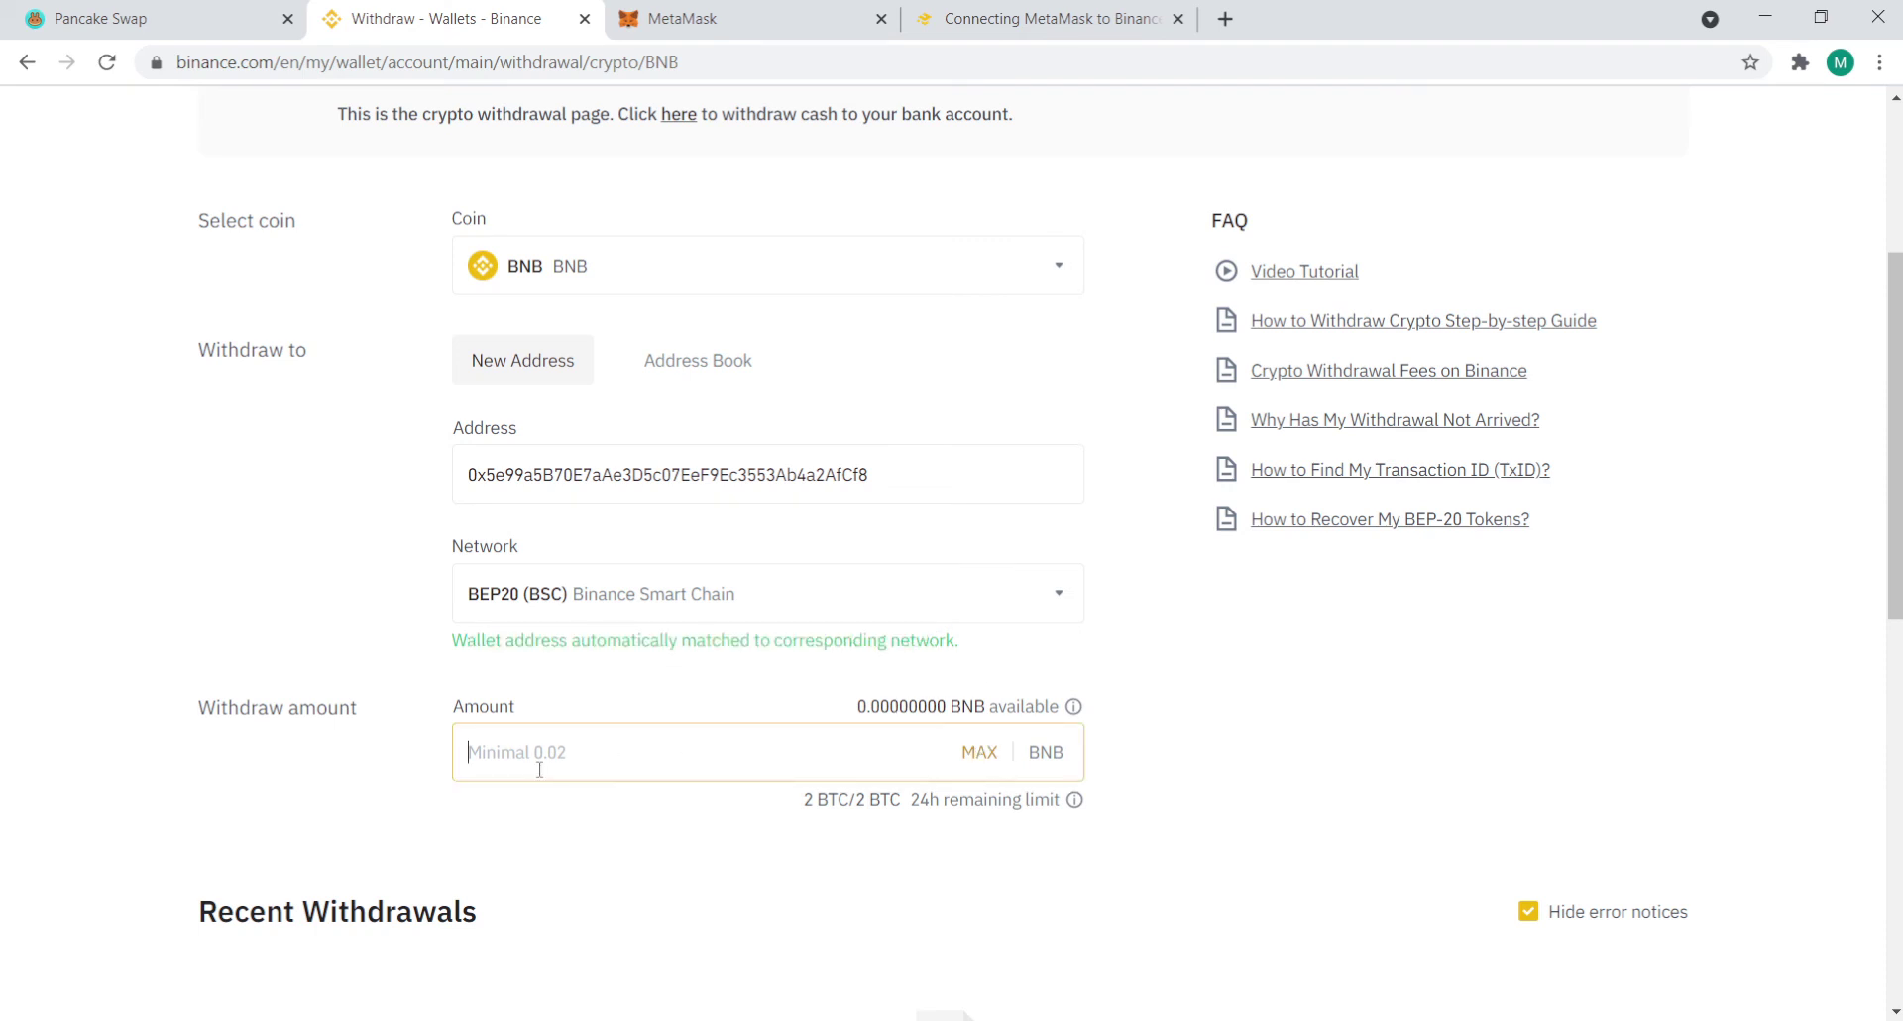
pyautogui.scroll(-4, 540, 770)
pyautogui.write('1')
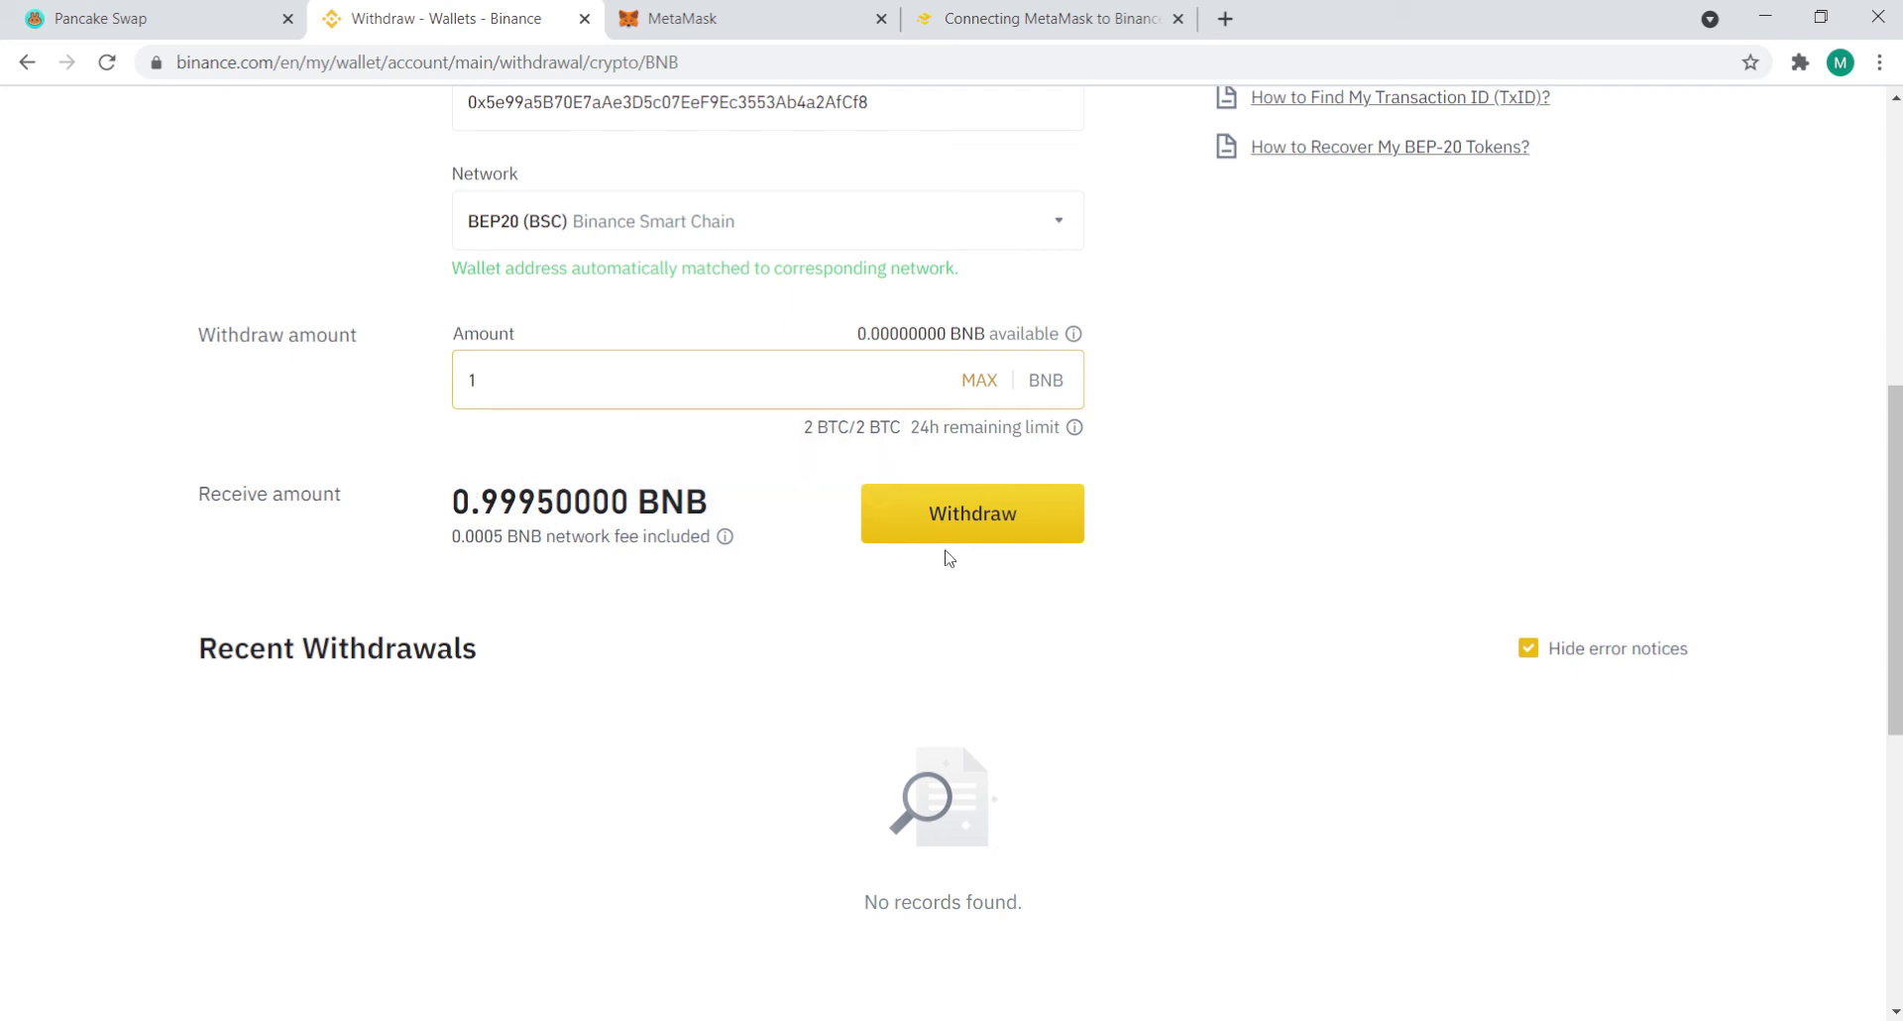
# Switch to MetaMask to view Account 1's BNB balance, and close the wallet details on the PancakeSwap exchange
pyautogui.scroll(8, 1606, 502)
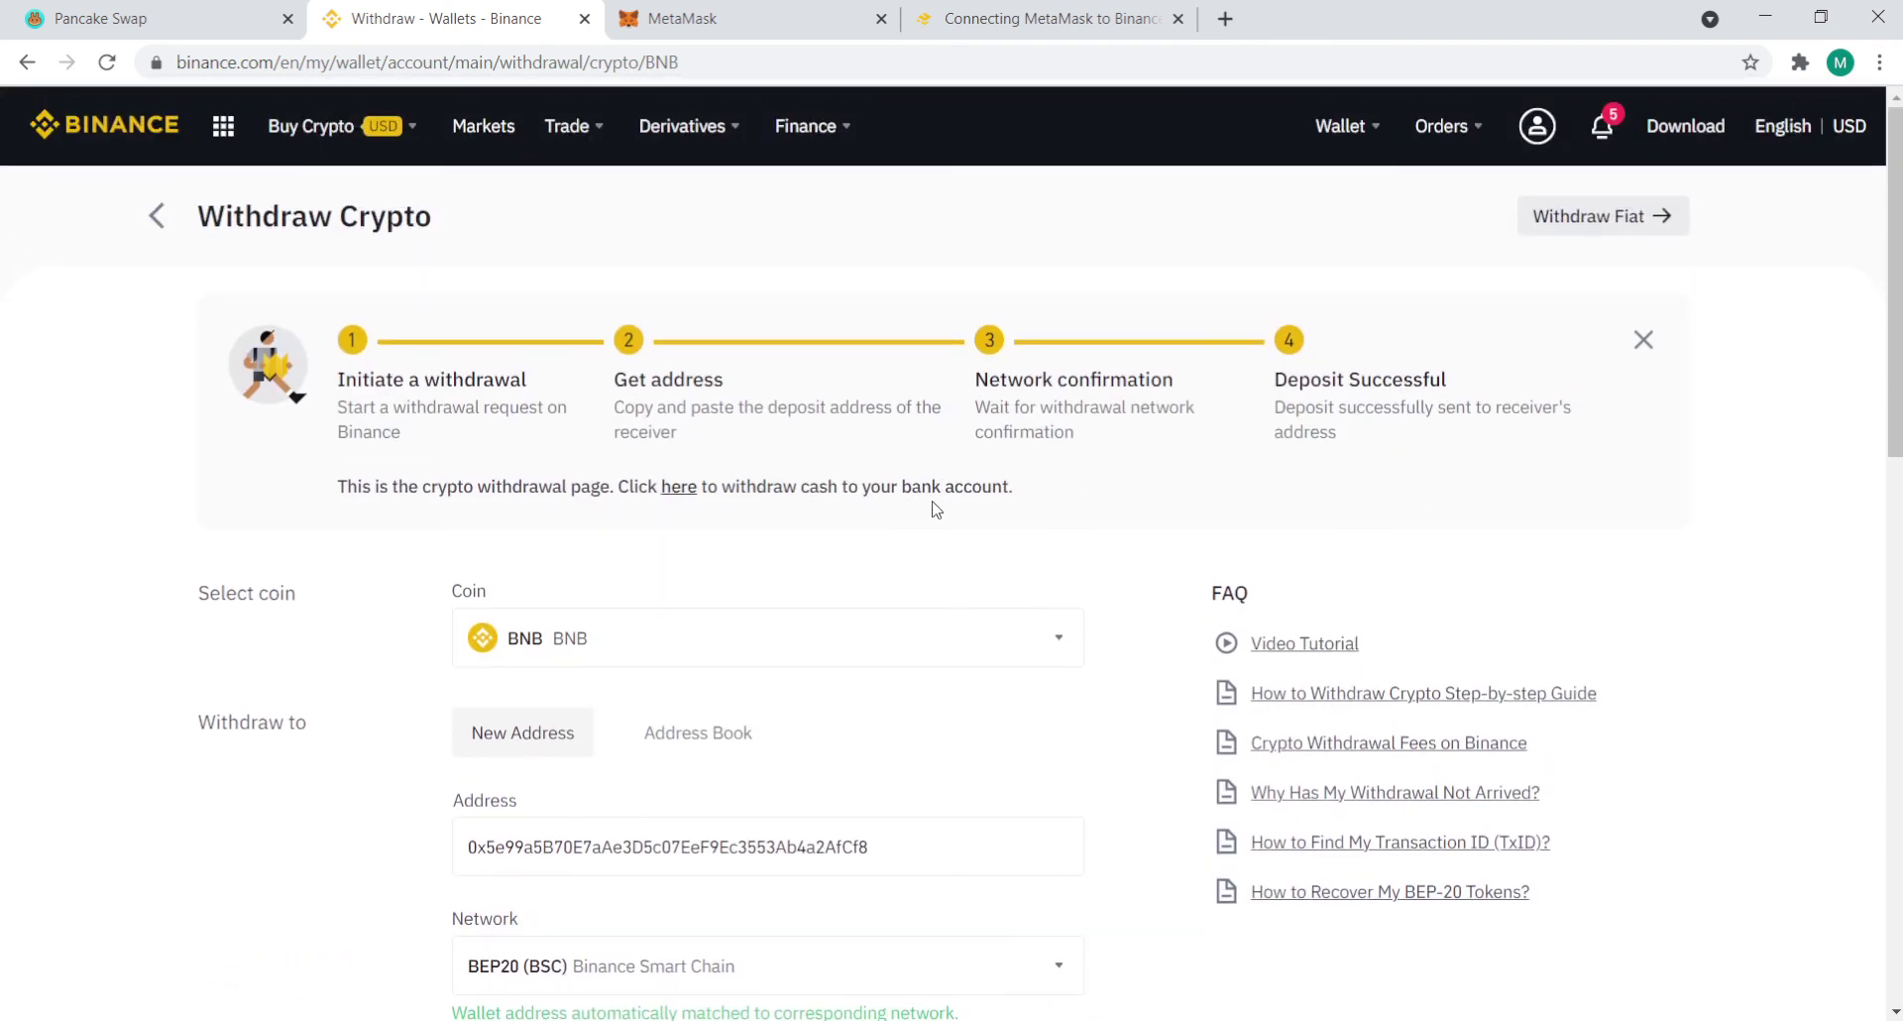
pyautogui.click(684, 18)
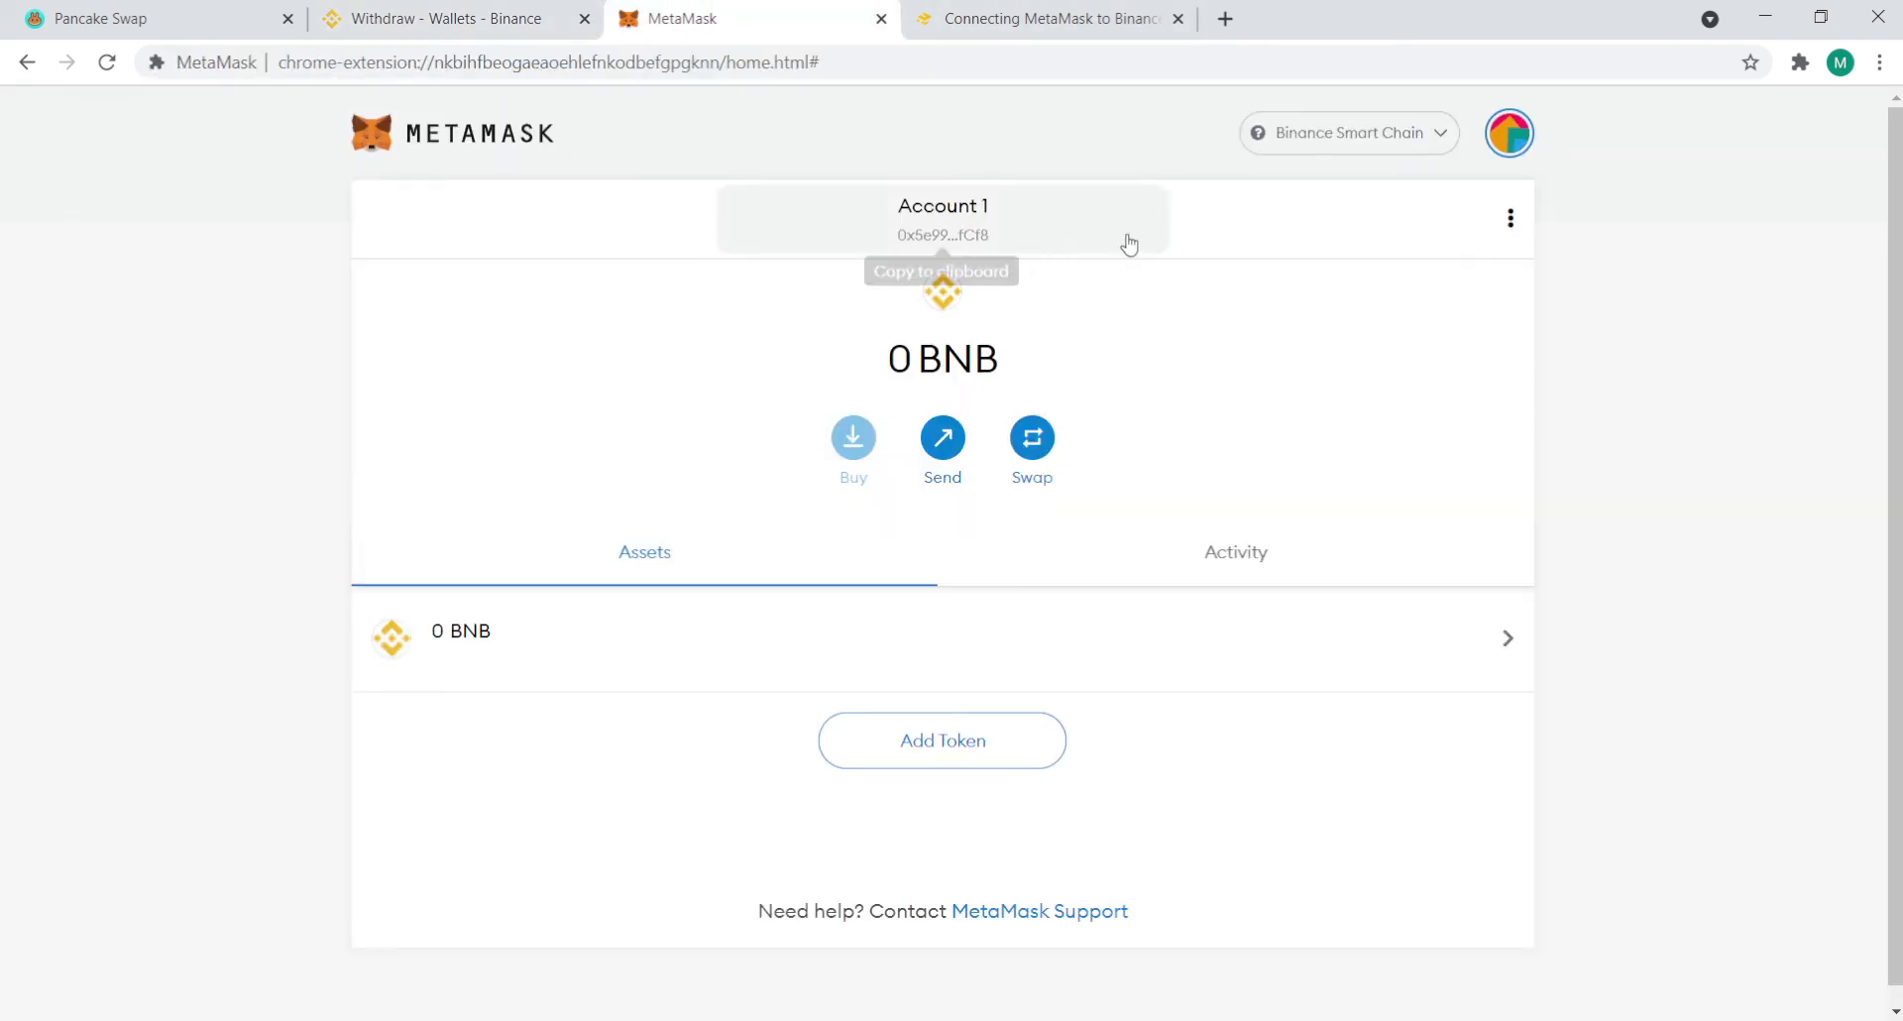
pyautogui.click(158, 17)
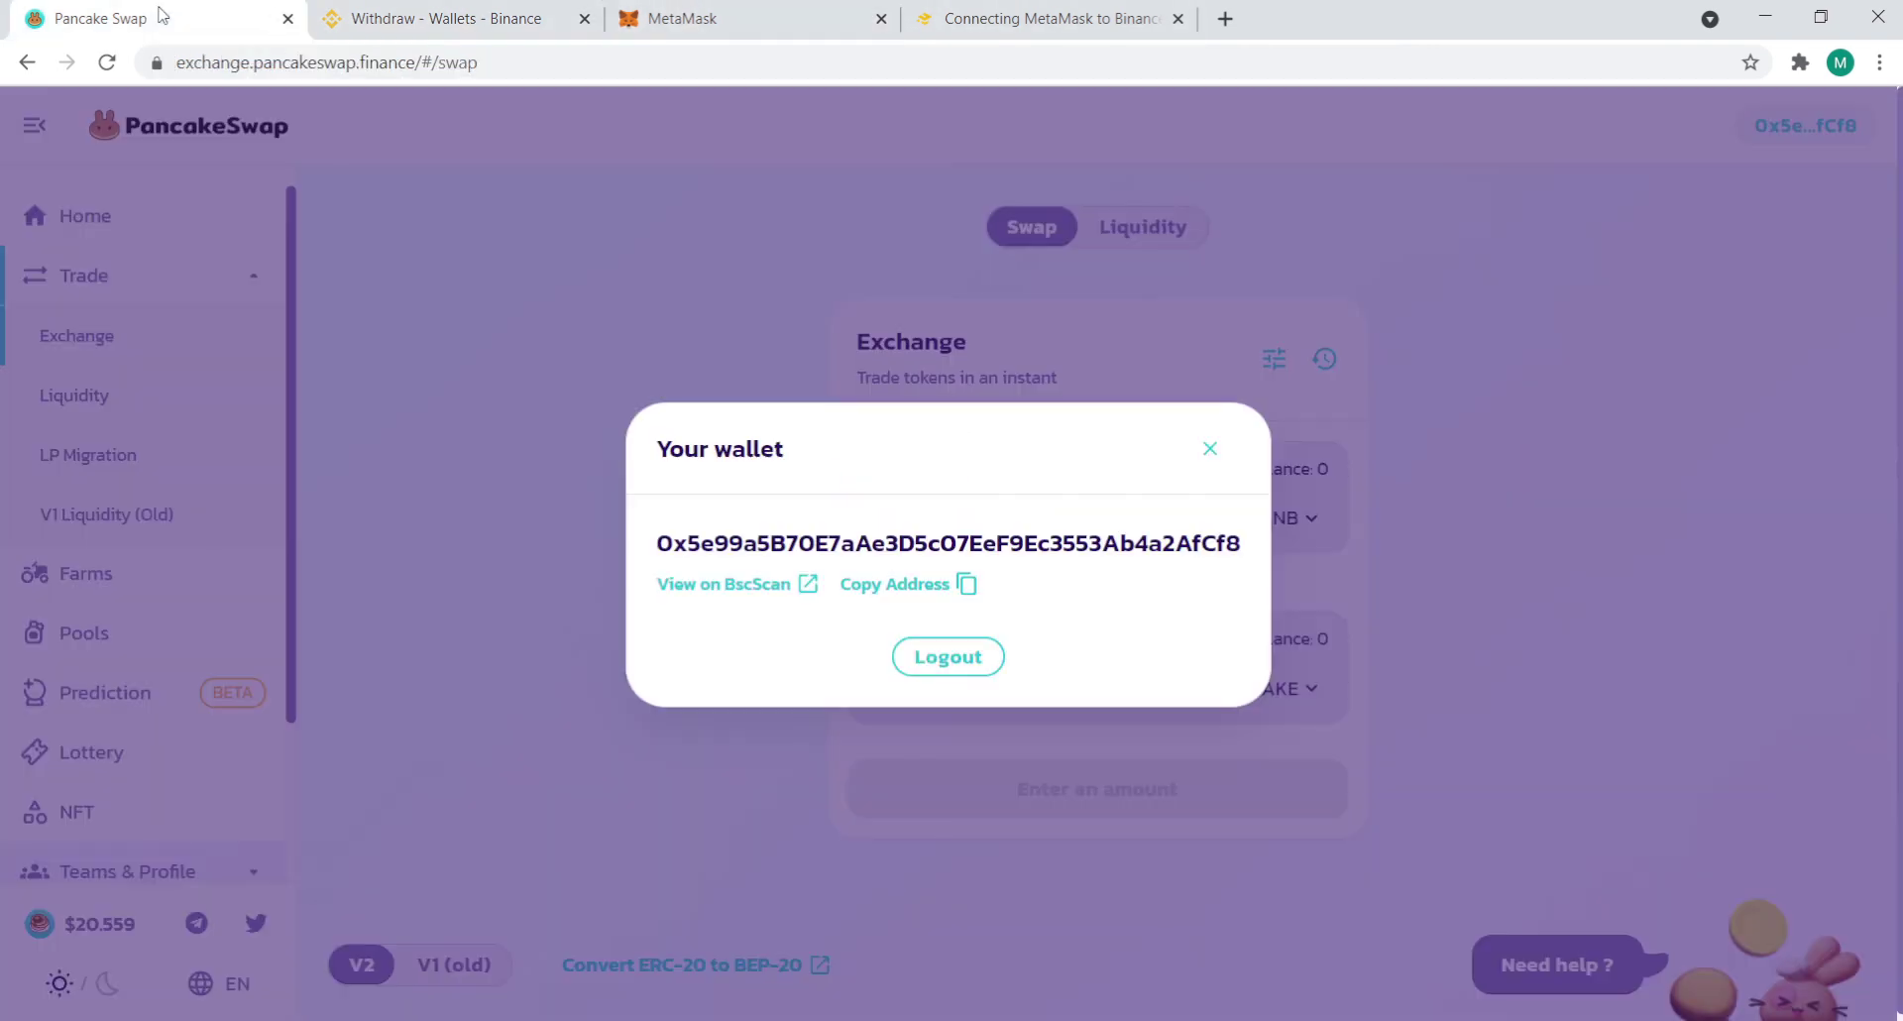
pyautogui.click(1210, 451)
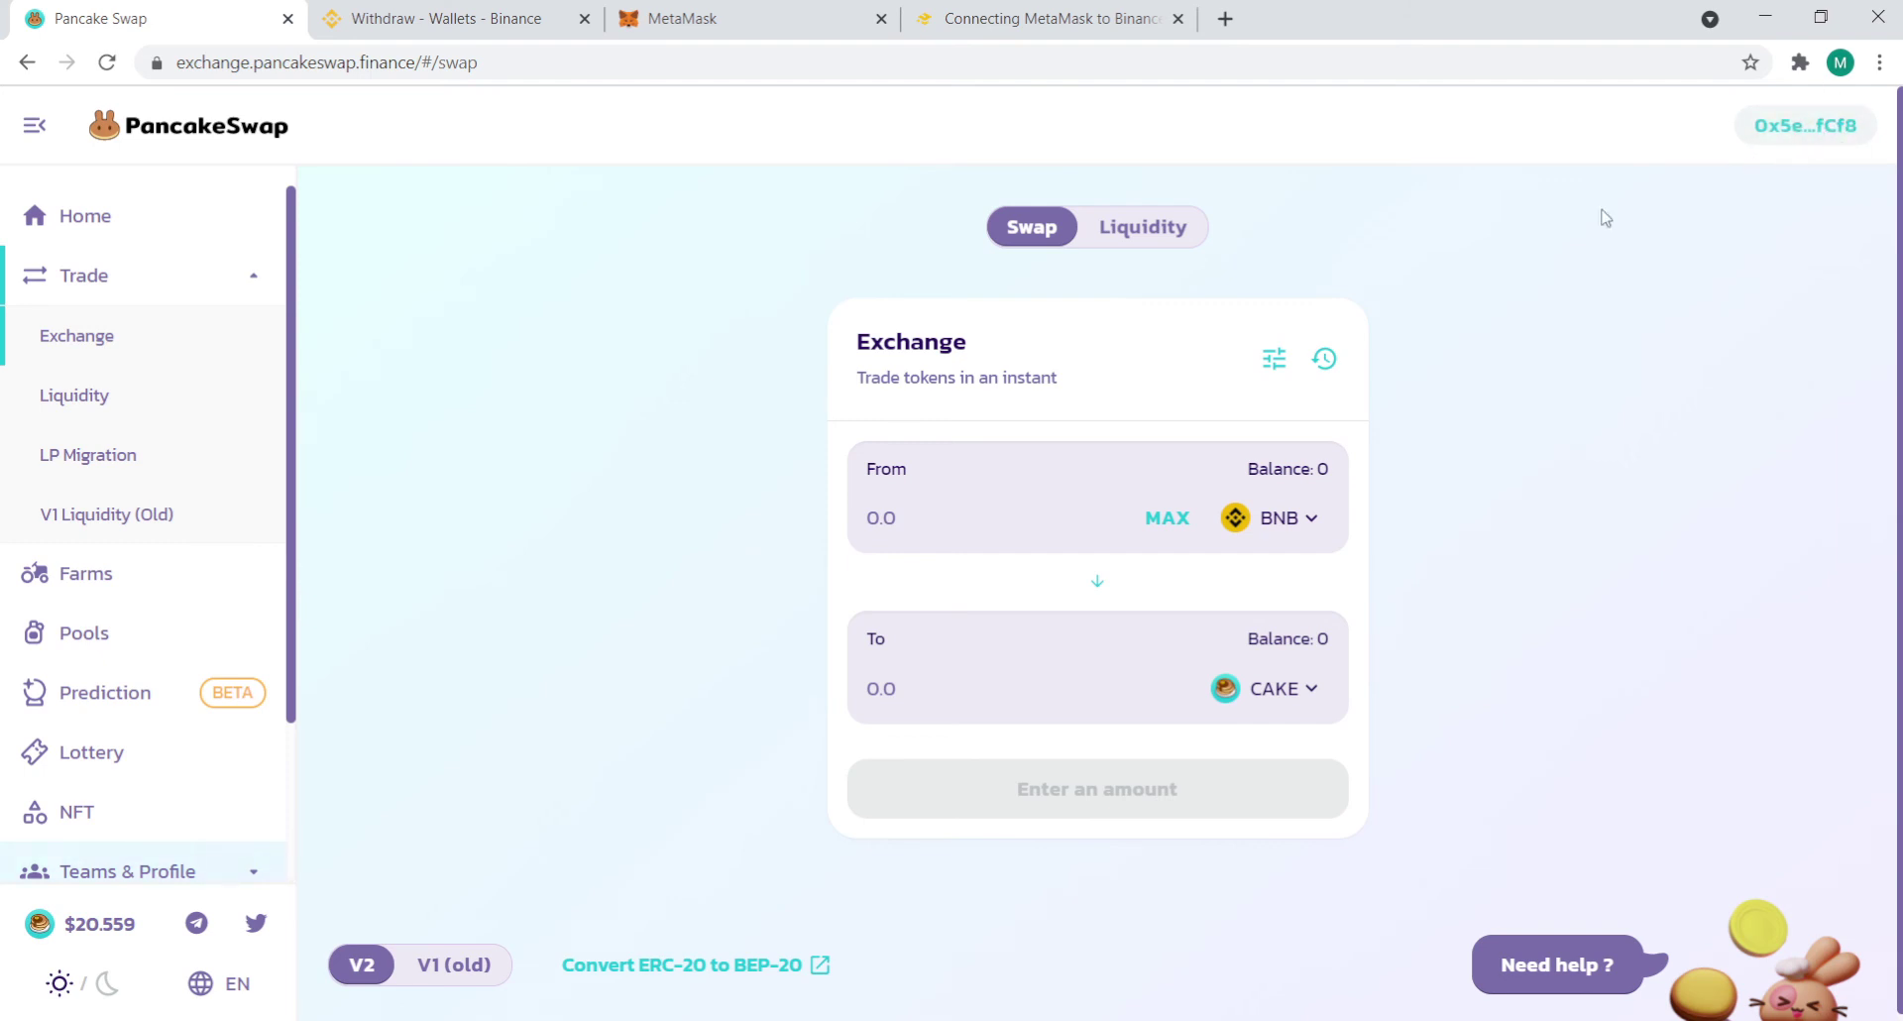
# Switch to Binance and open the USDT deposit page from the Fiat and Spot wallet
pyautogui.click(483, 19)
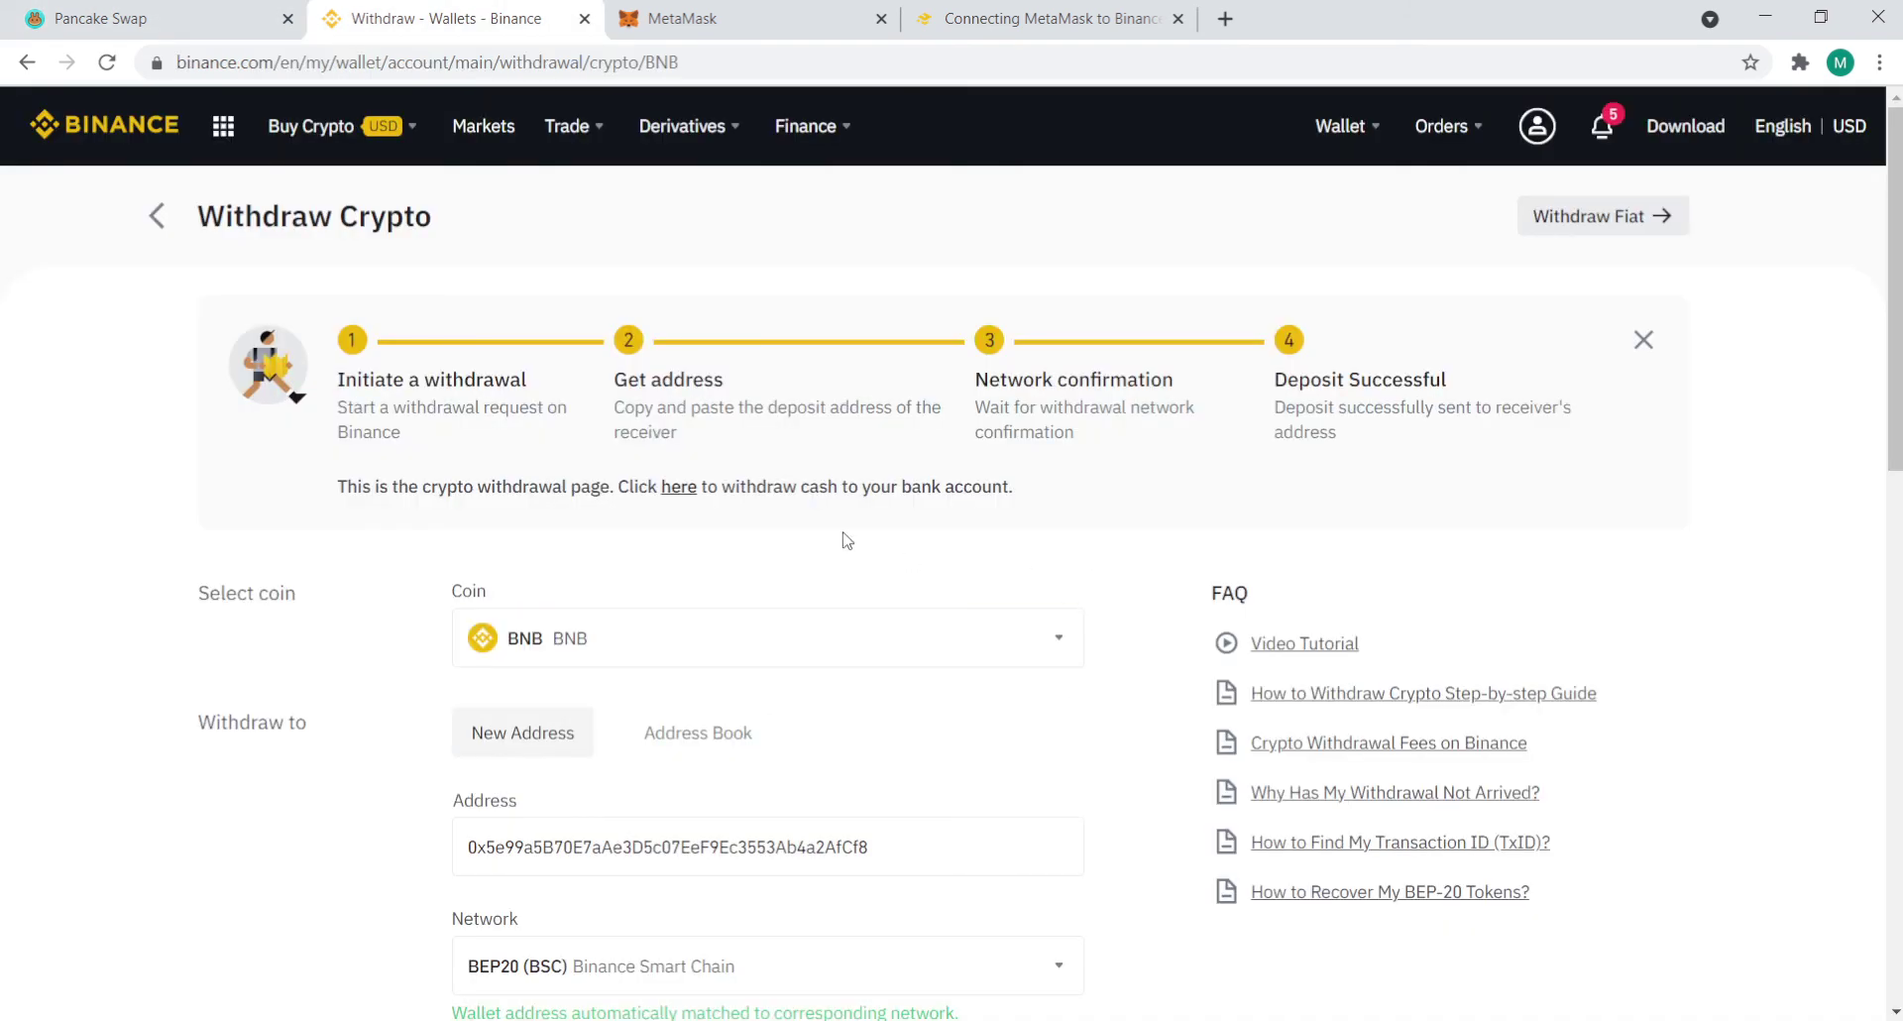
pyautogui.moveTo(1343, 126)
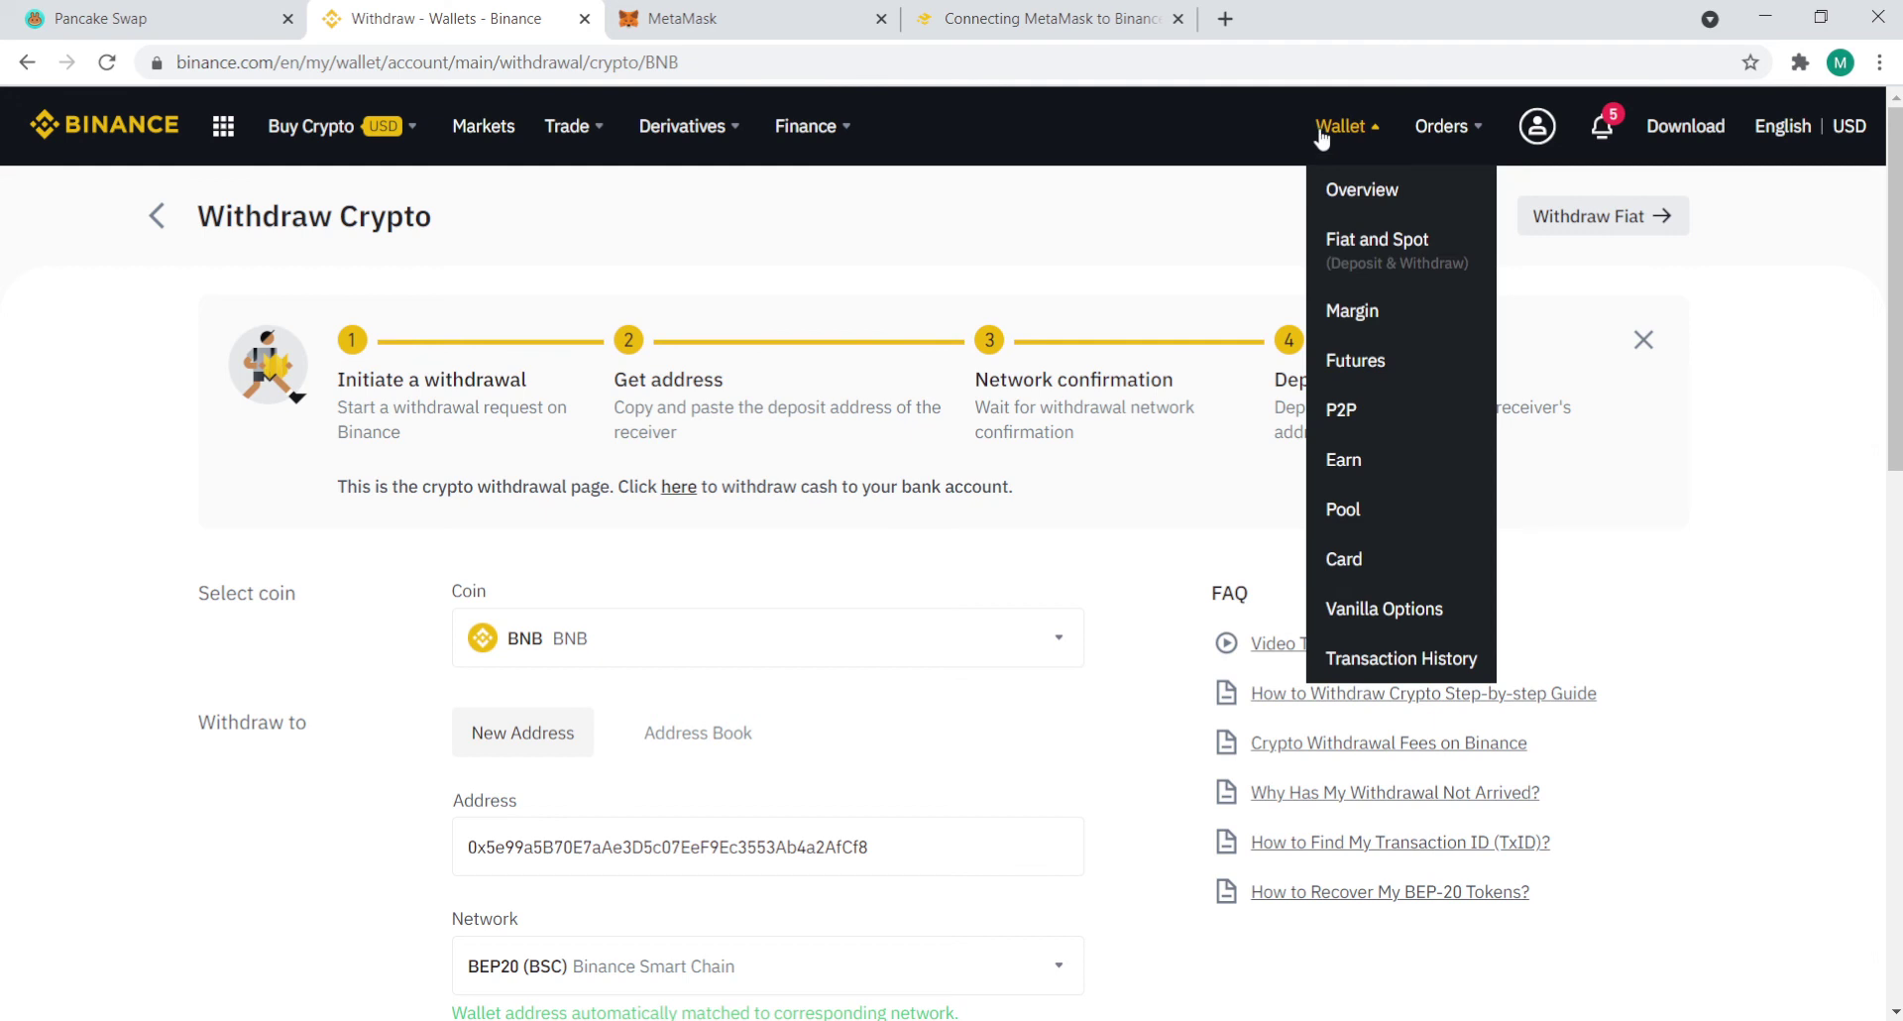
pyautogui.click(1416, 260)
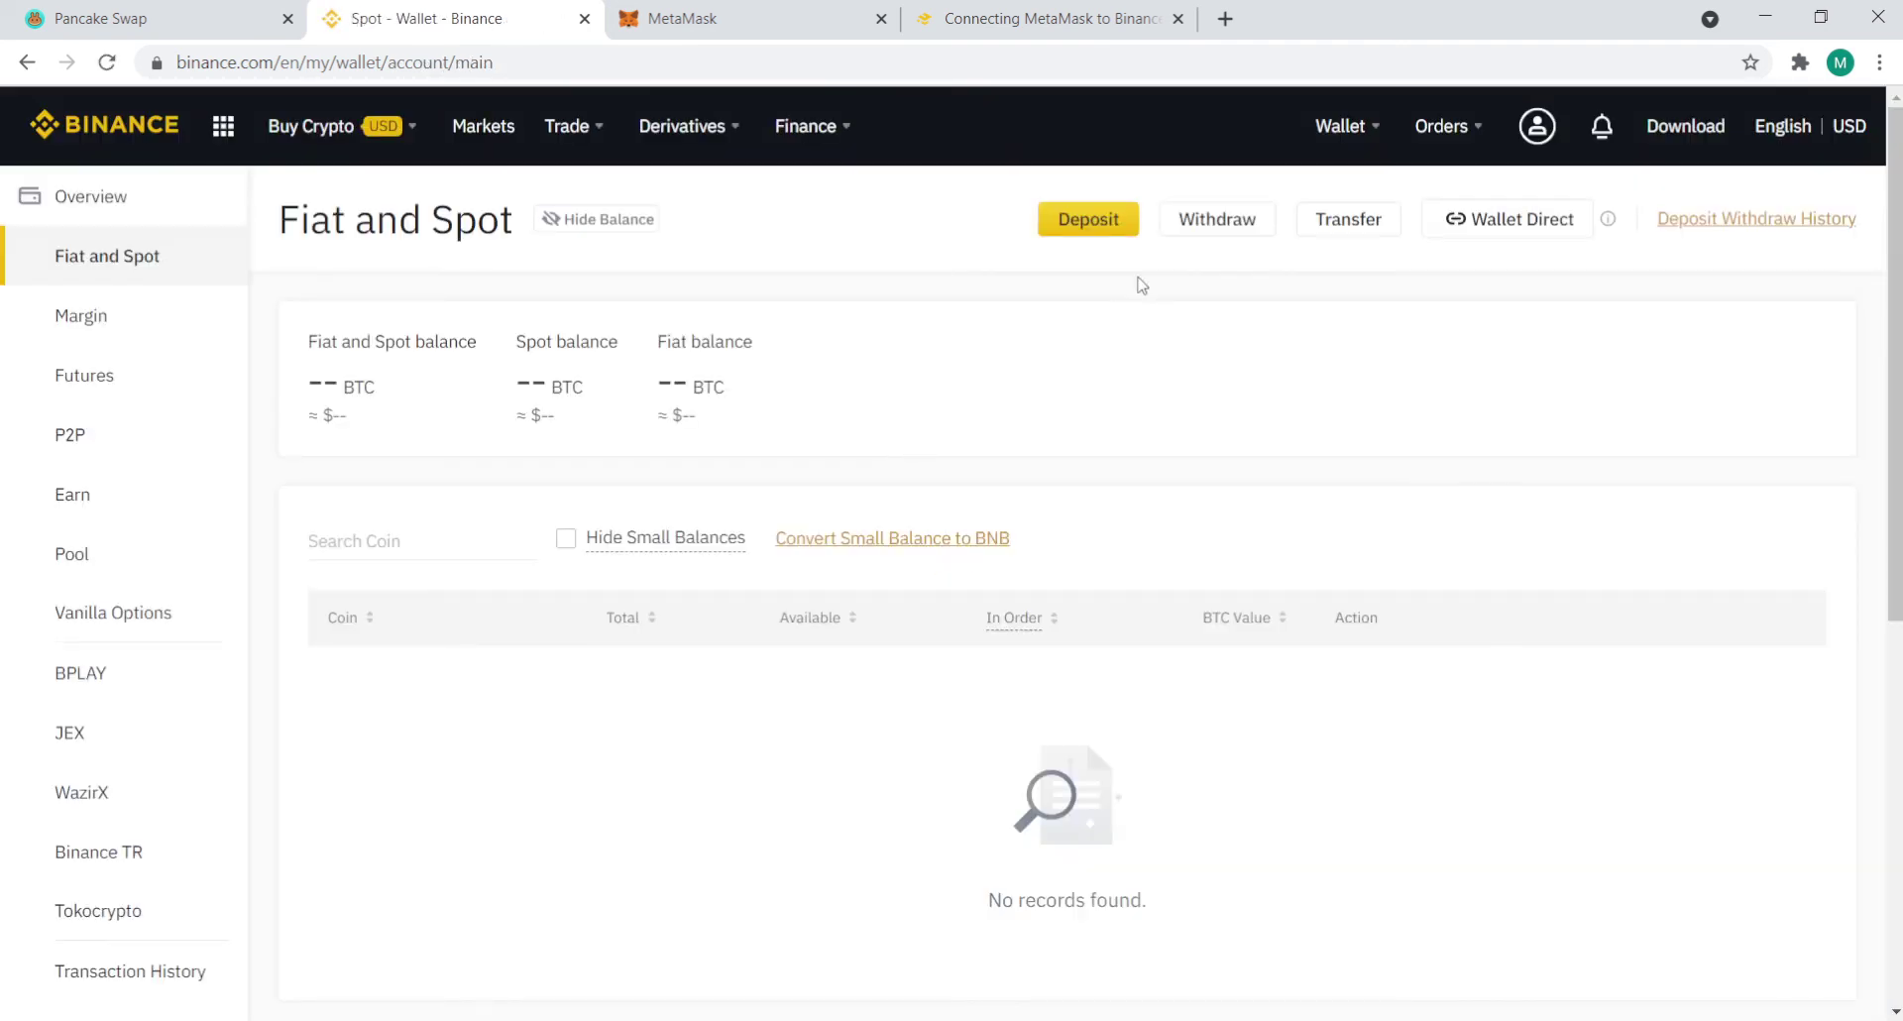
pyautogui.moveTo(1355, 144)
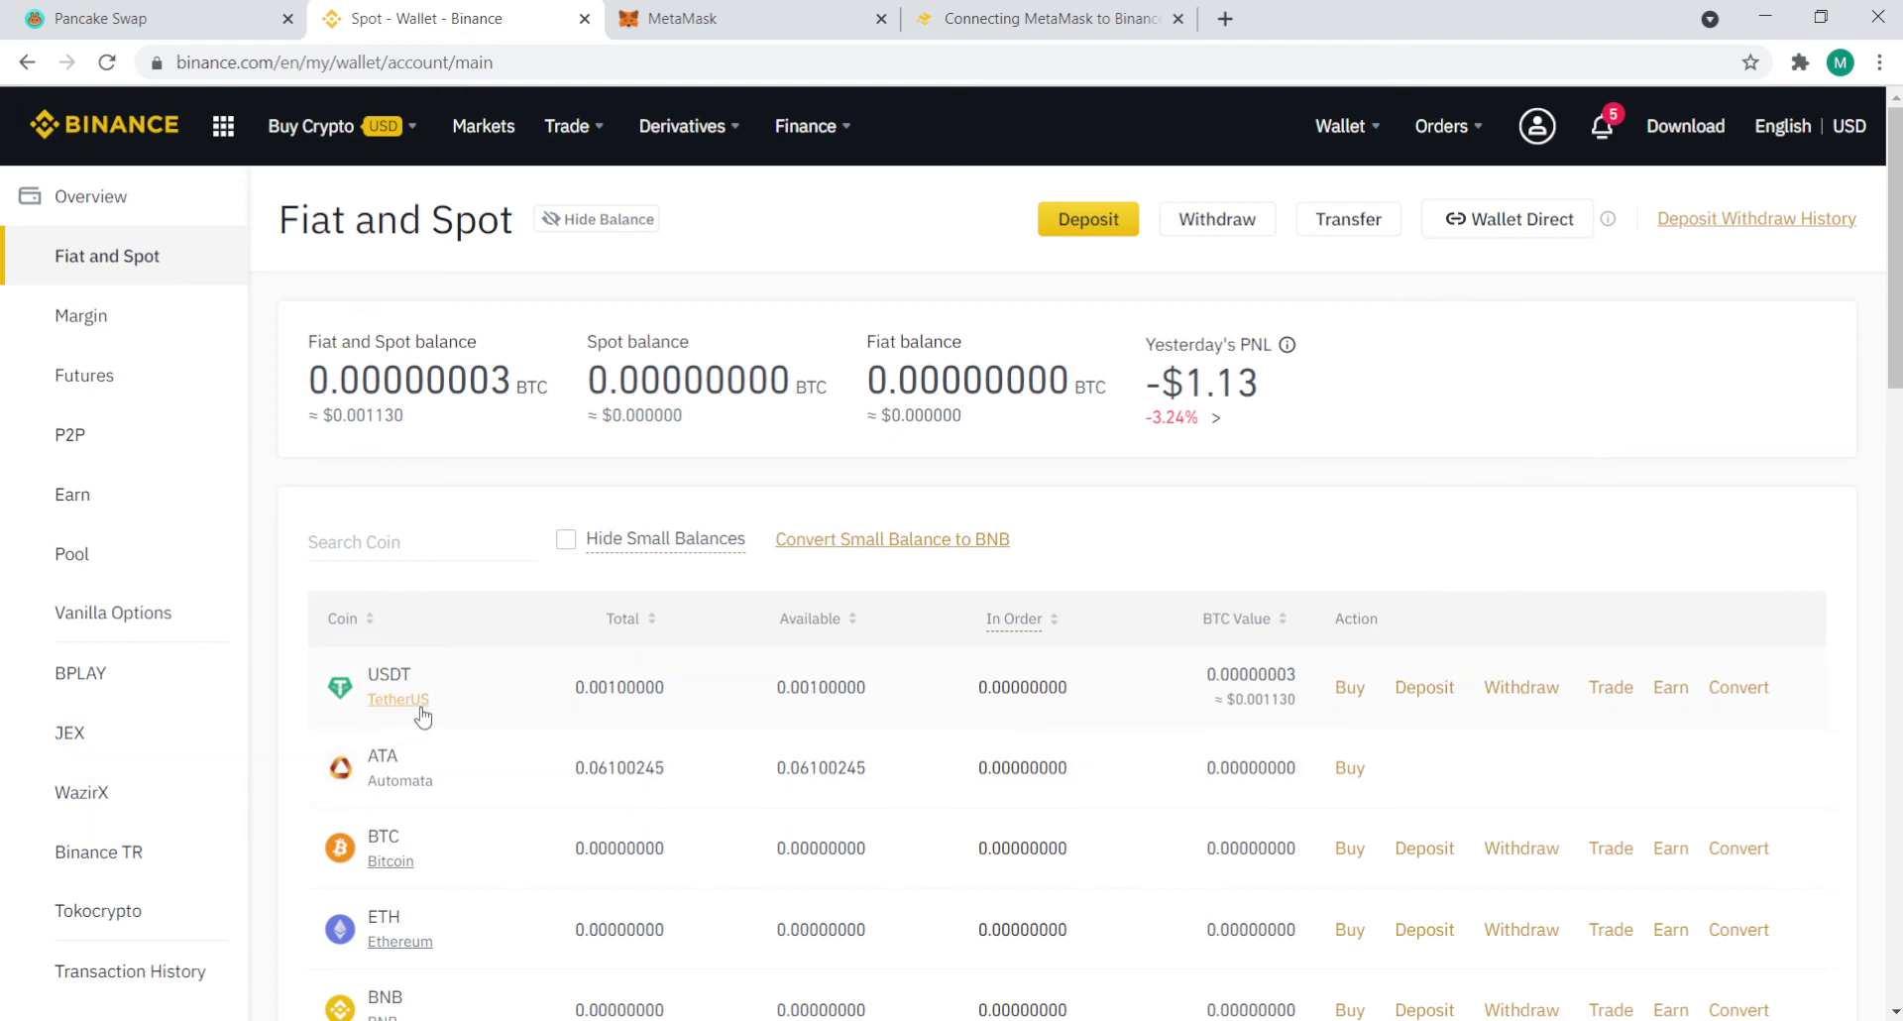
pyautogui.scroll(-3, 1041, 680)
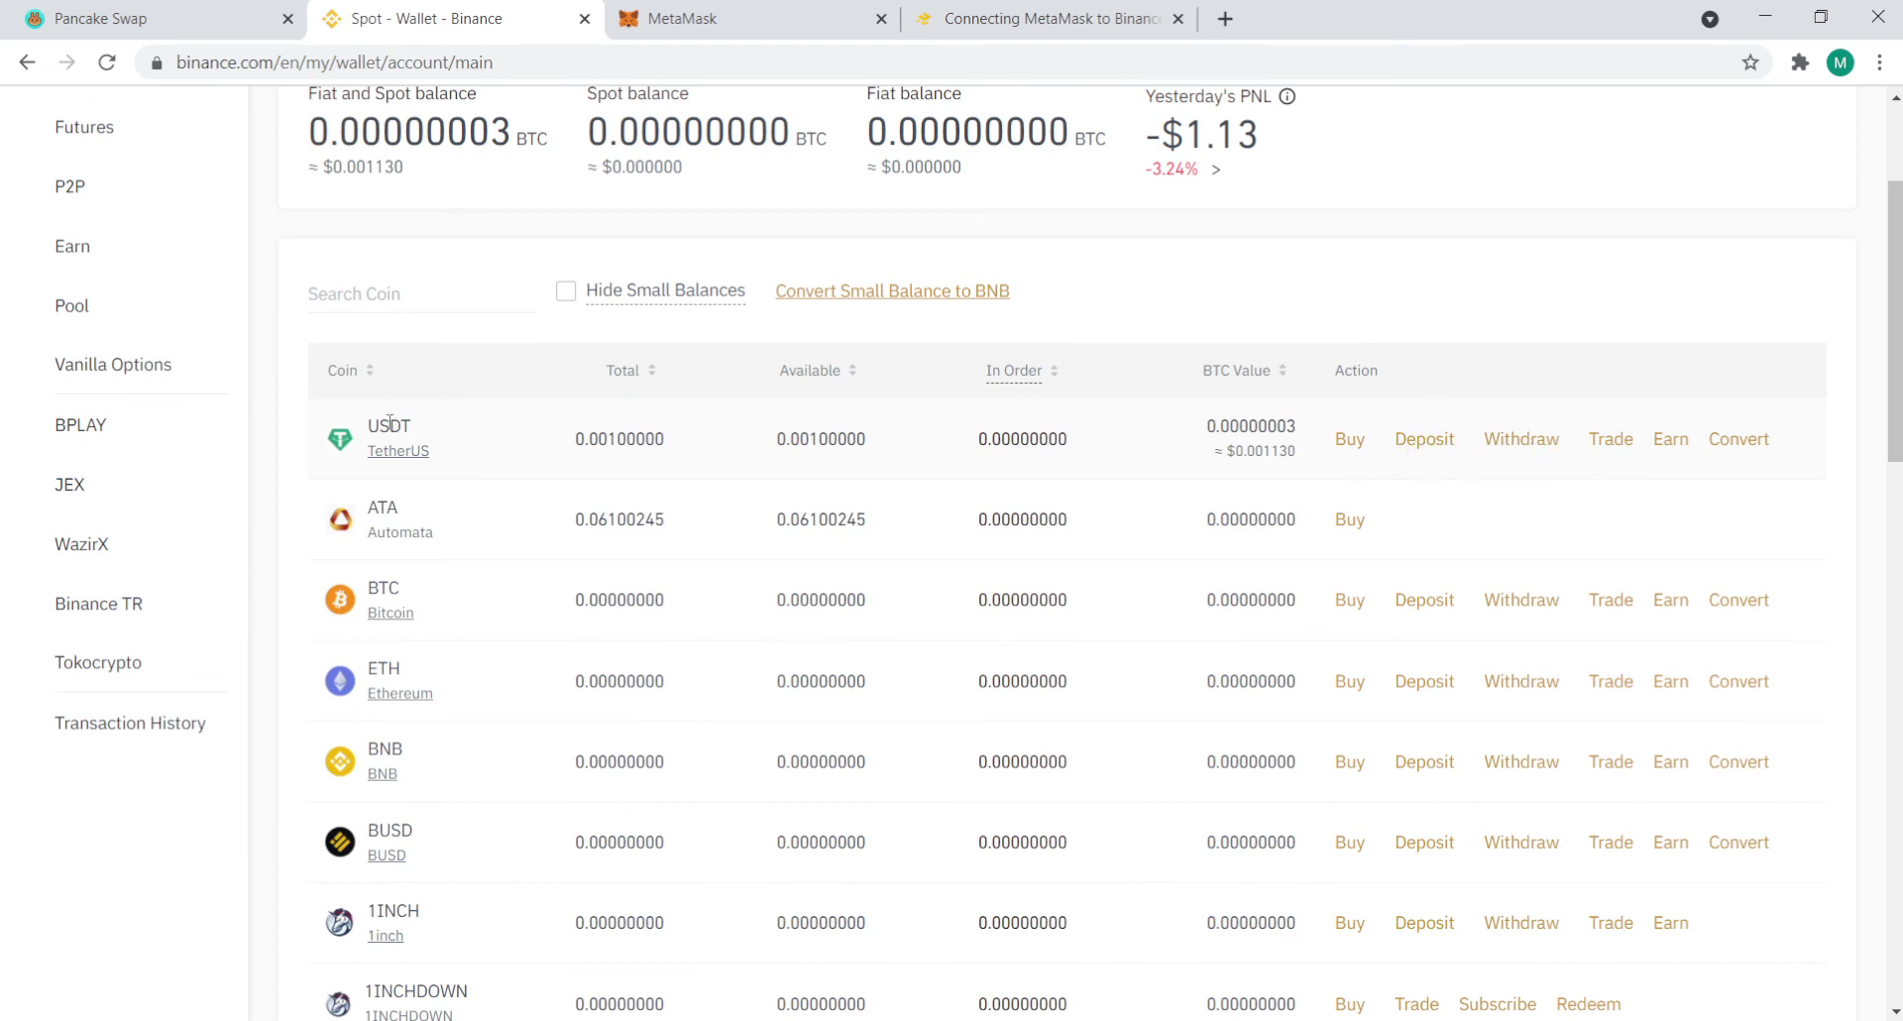
pyautogui.click(1443, 454)
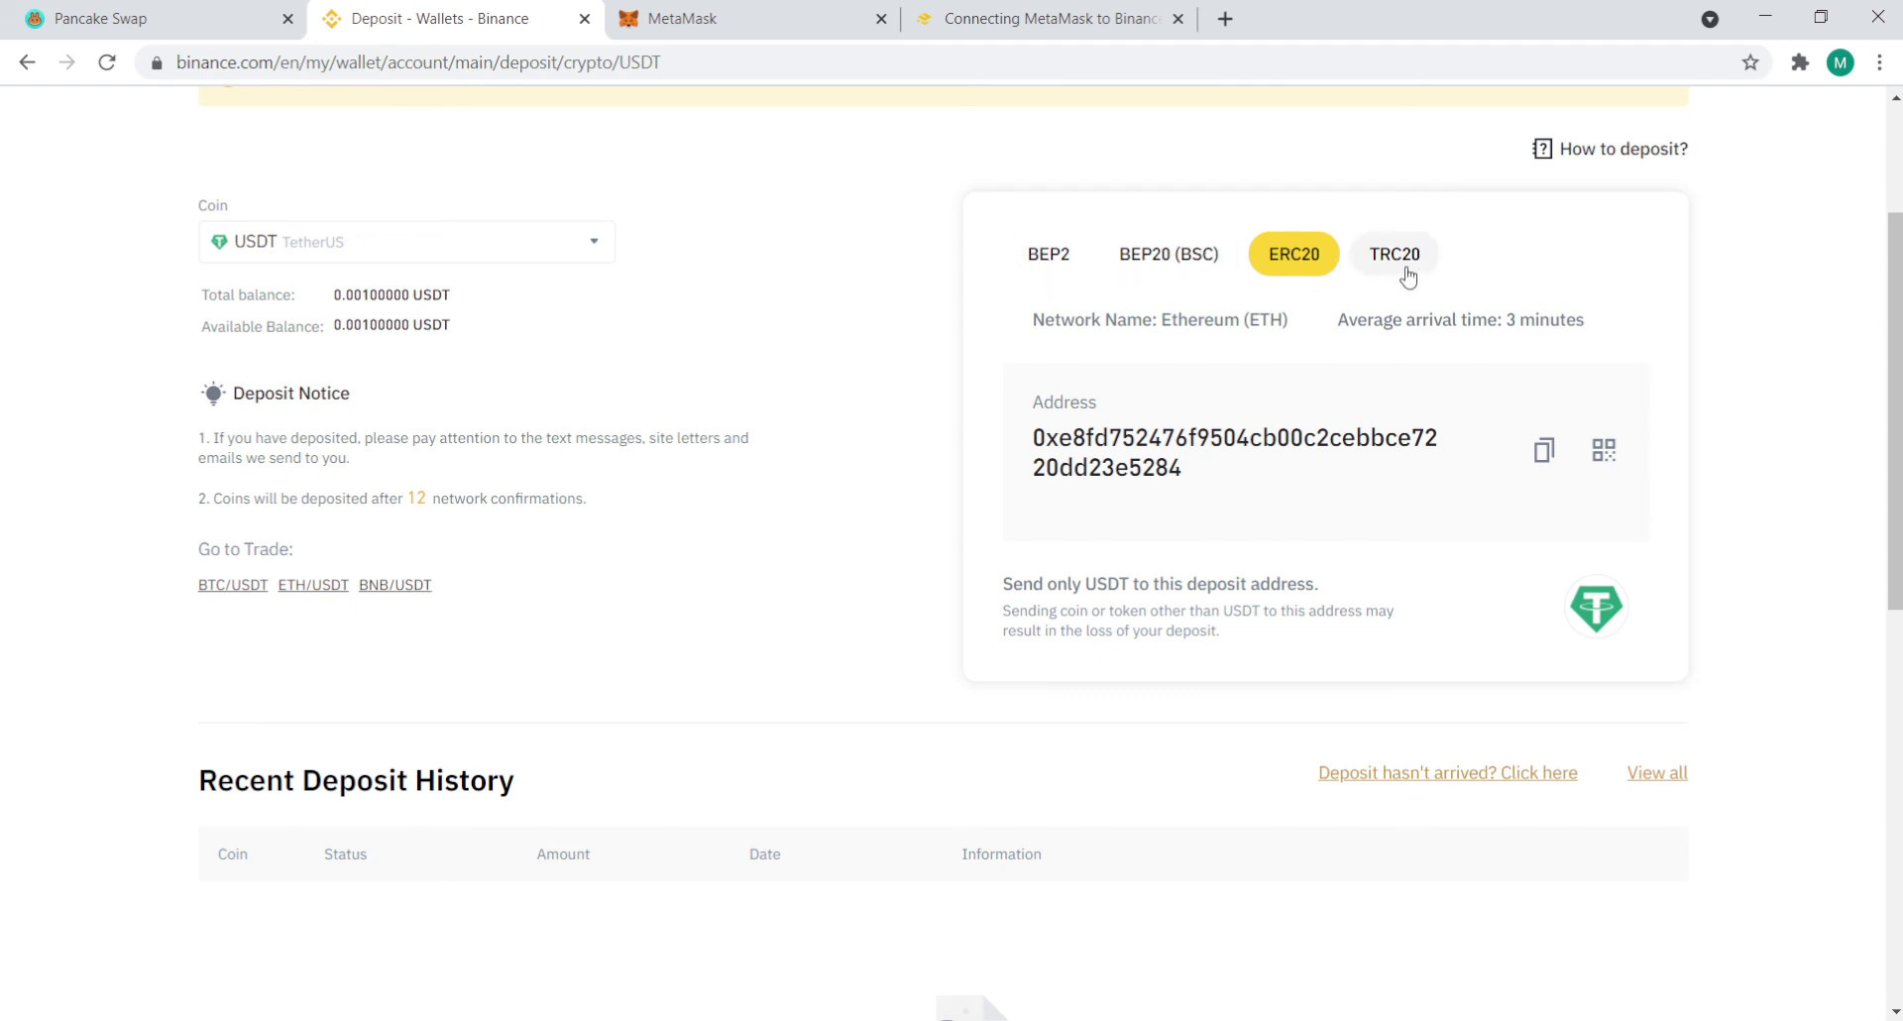
# Examine the BEP2, BEP20 (BSC), ERC20 and TRC20 network options for depositing USDT
pyautogui.click(1041, 266)
pyautogui.click(1041, 267)
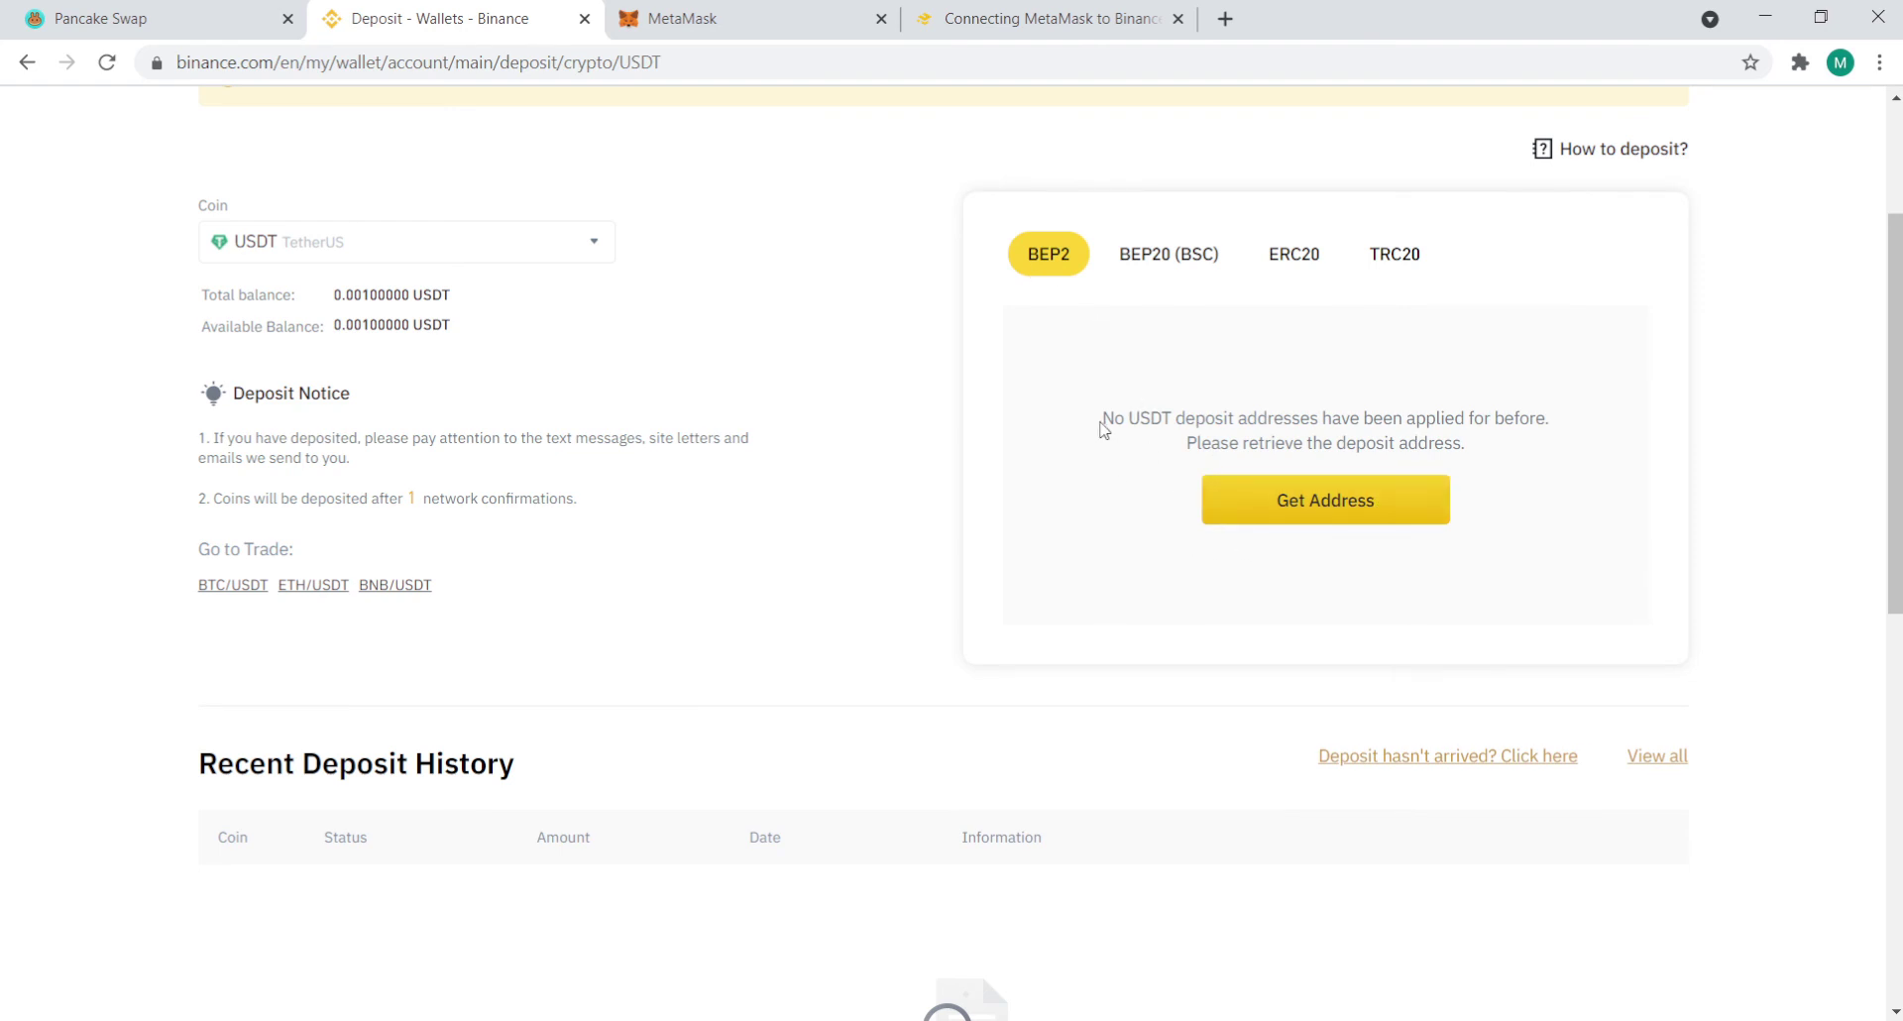
pyautogui.moveTo(1100, 424); pyautogui.dragTo(1554, 422)
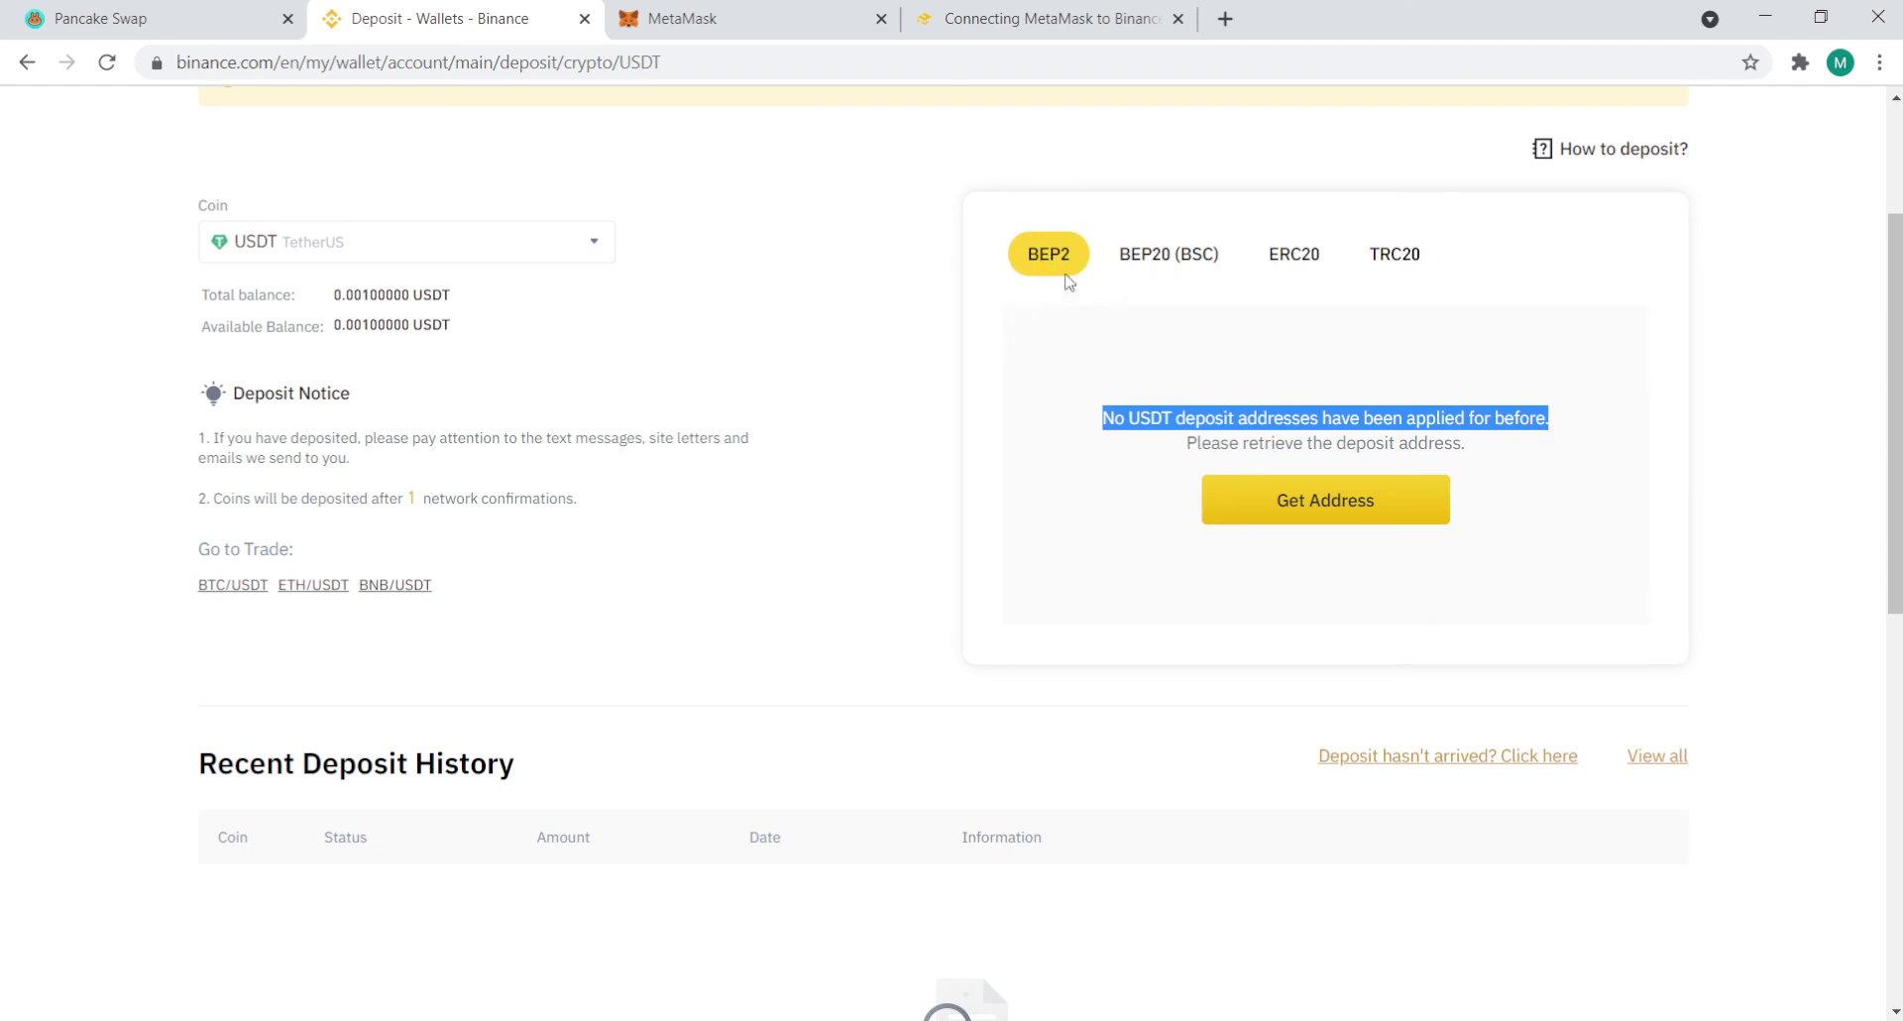
pyautogui.click(1165, 268)
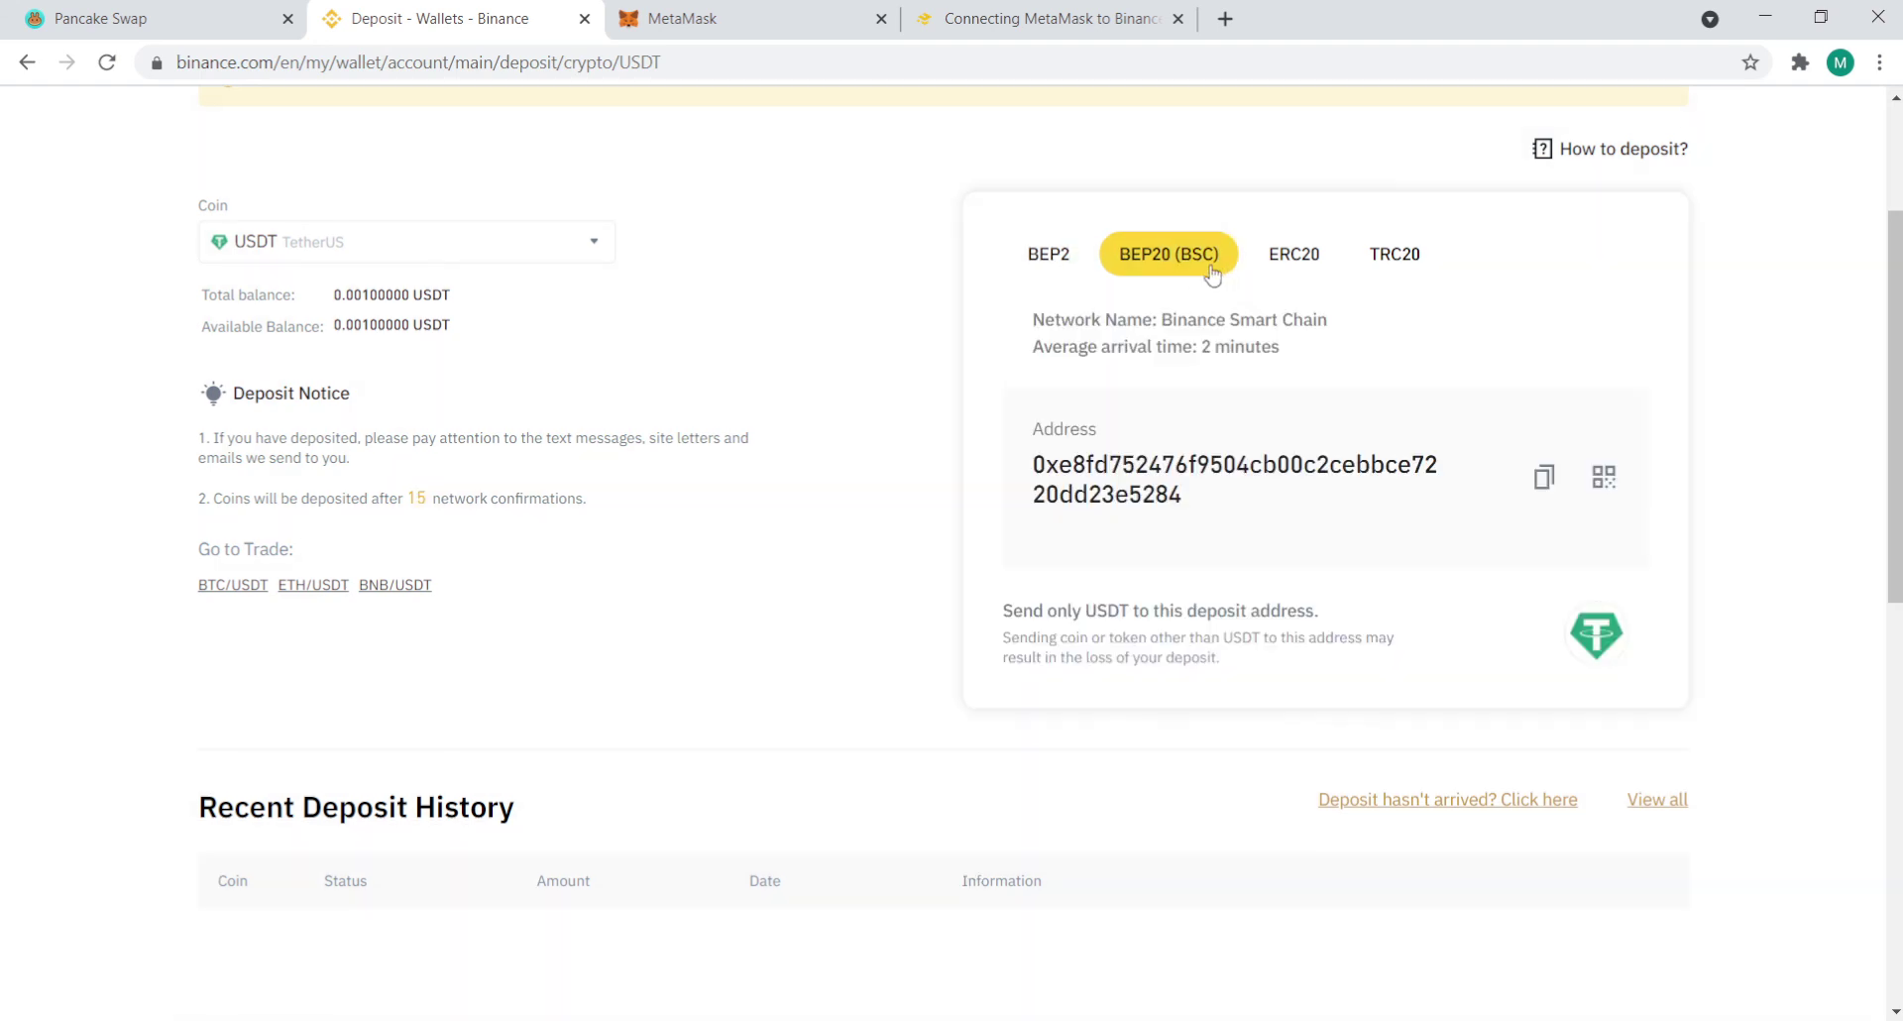
pyautogui.moveTo(1162, 319); pyautogui.dragTo(1339, 327)
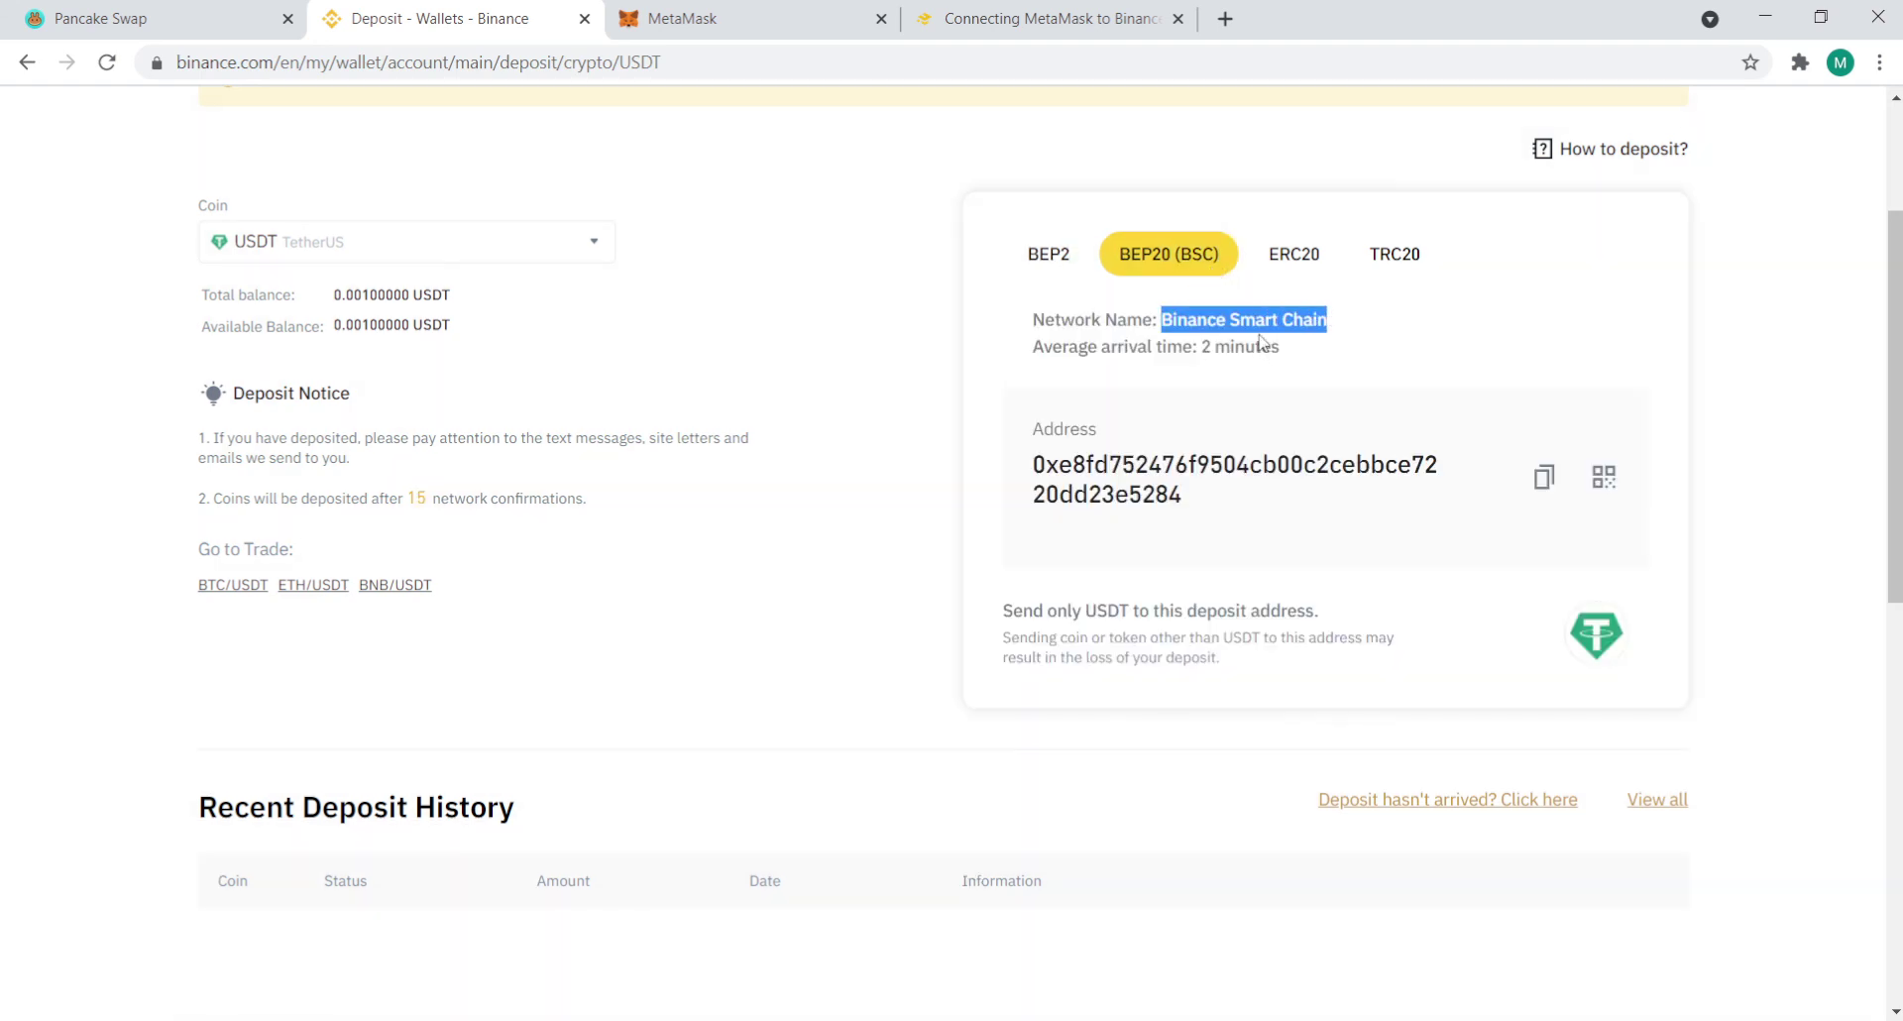
pyautogui.click(1288, 260)
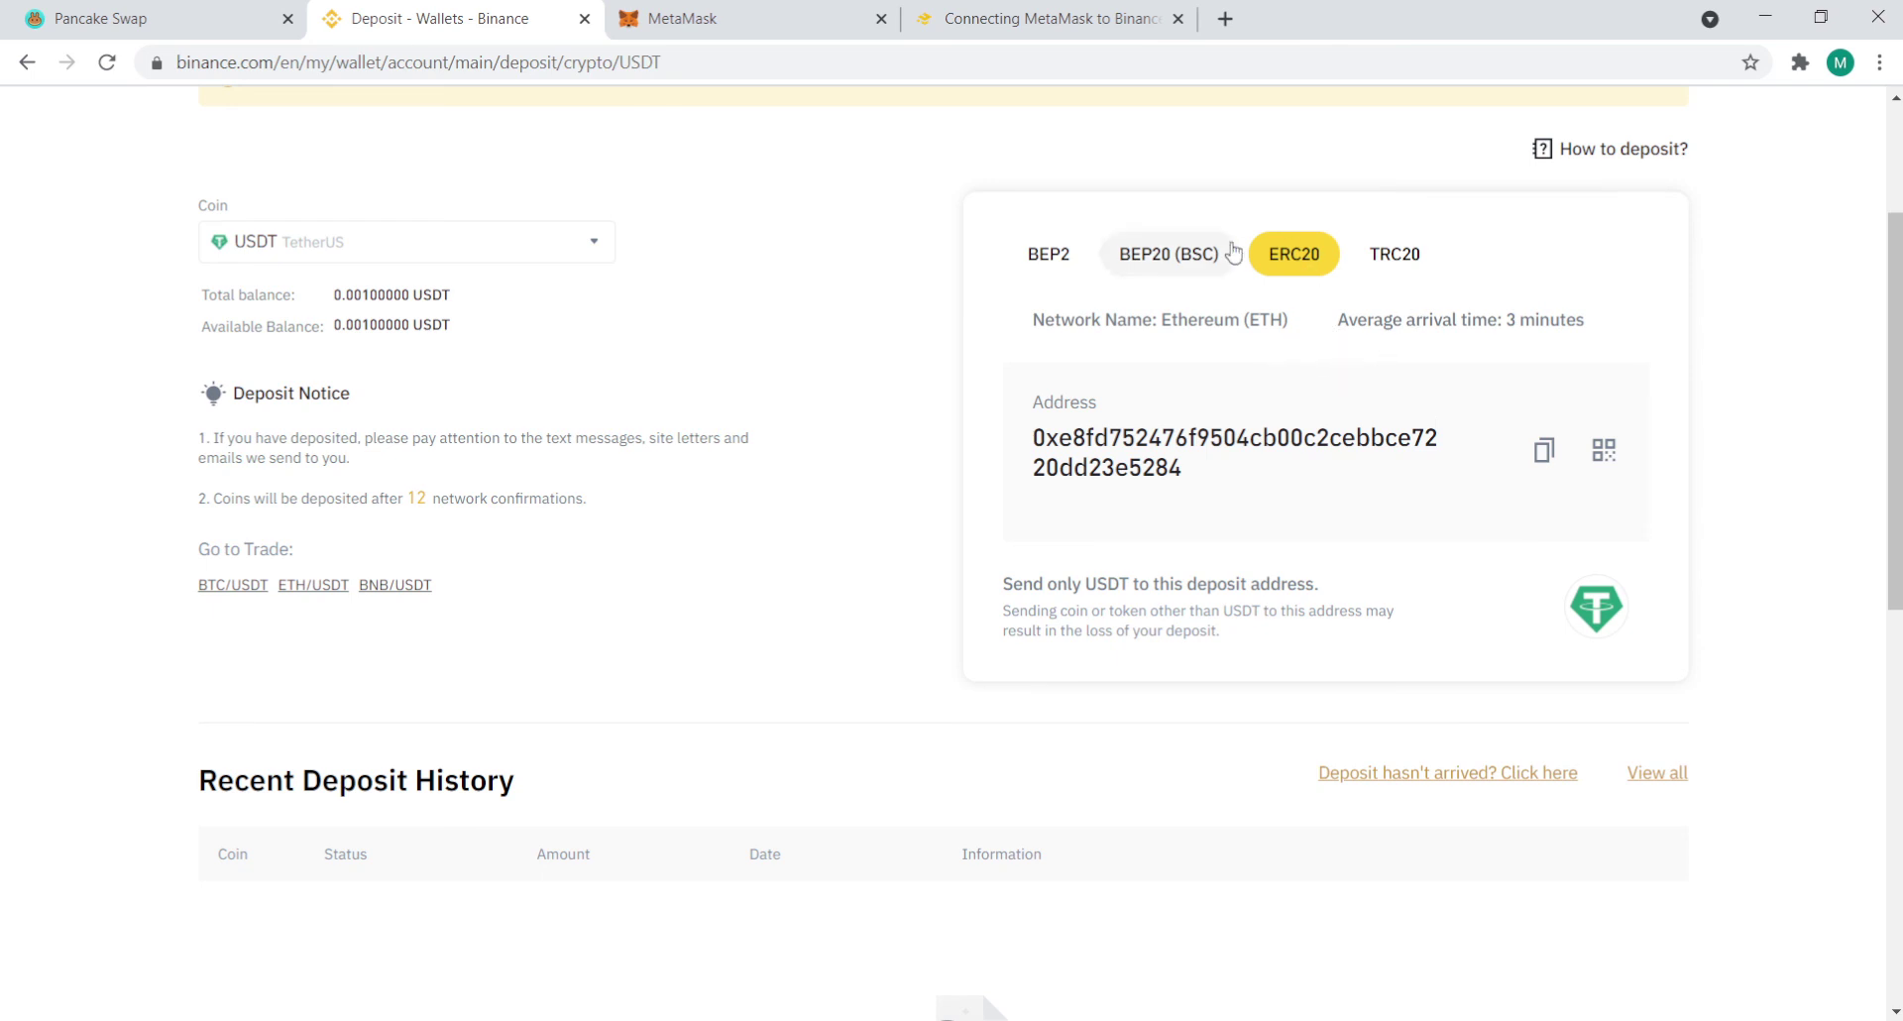
pyautogui.click(1401, 276)
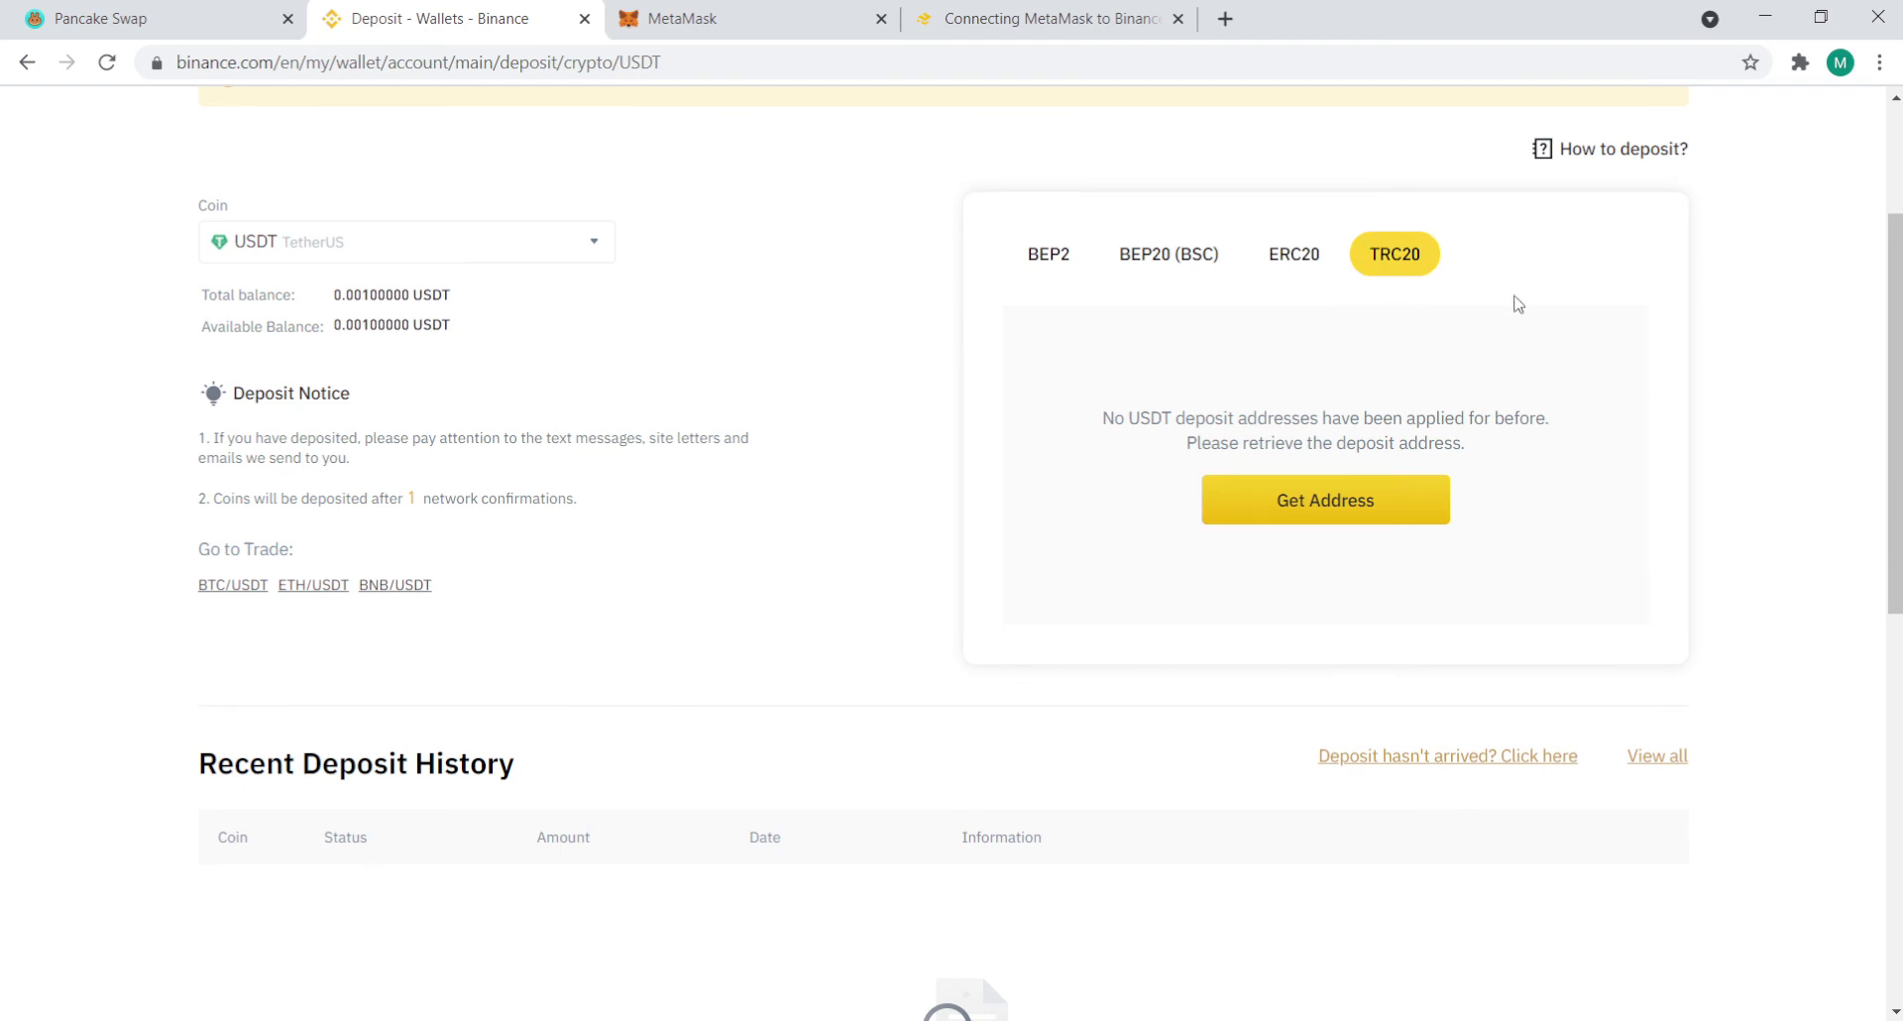
# Compare the USDT deposit details for the BEP2, BEP20 (BSC) and ERC20 networks
pyautogui.click(1150, 264)
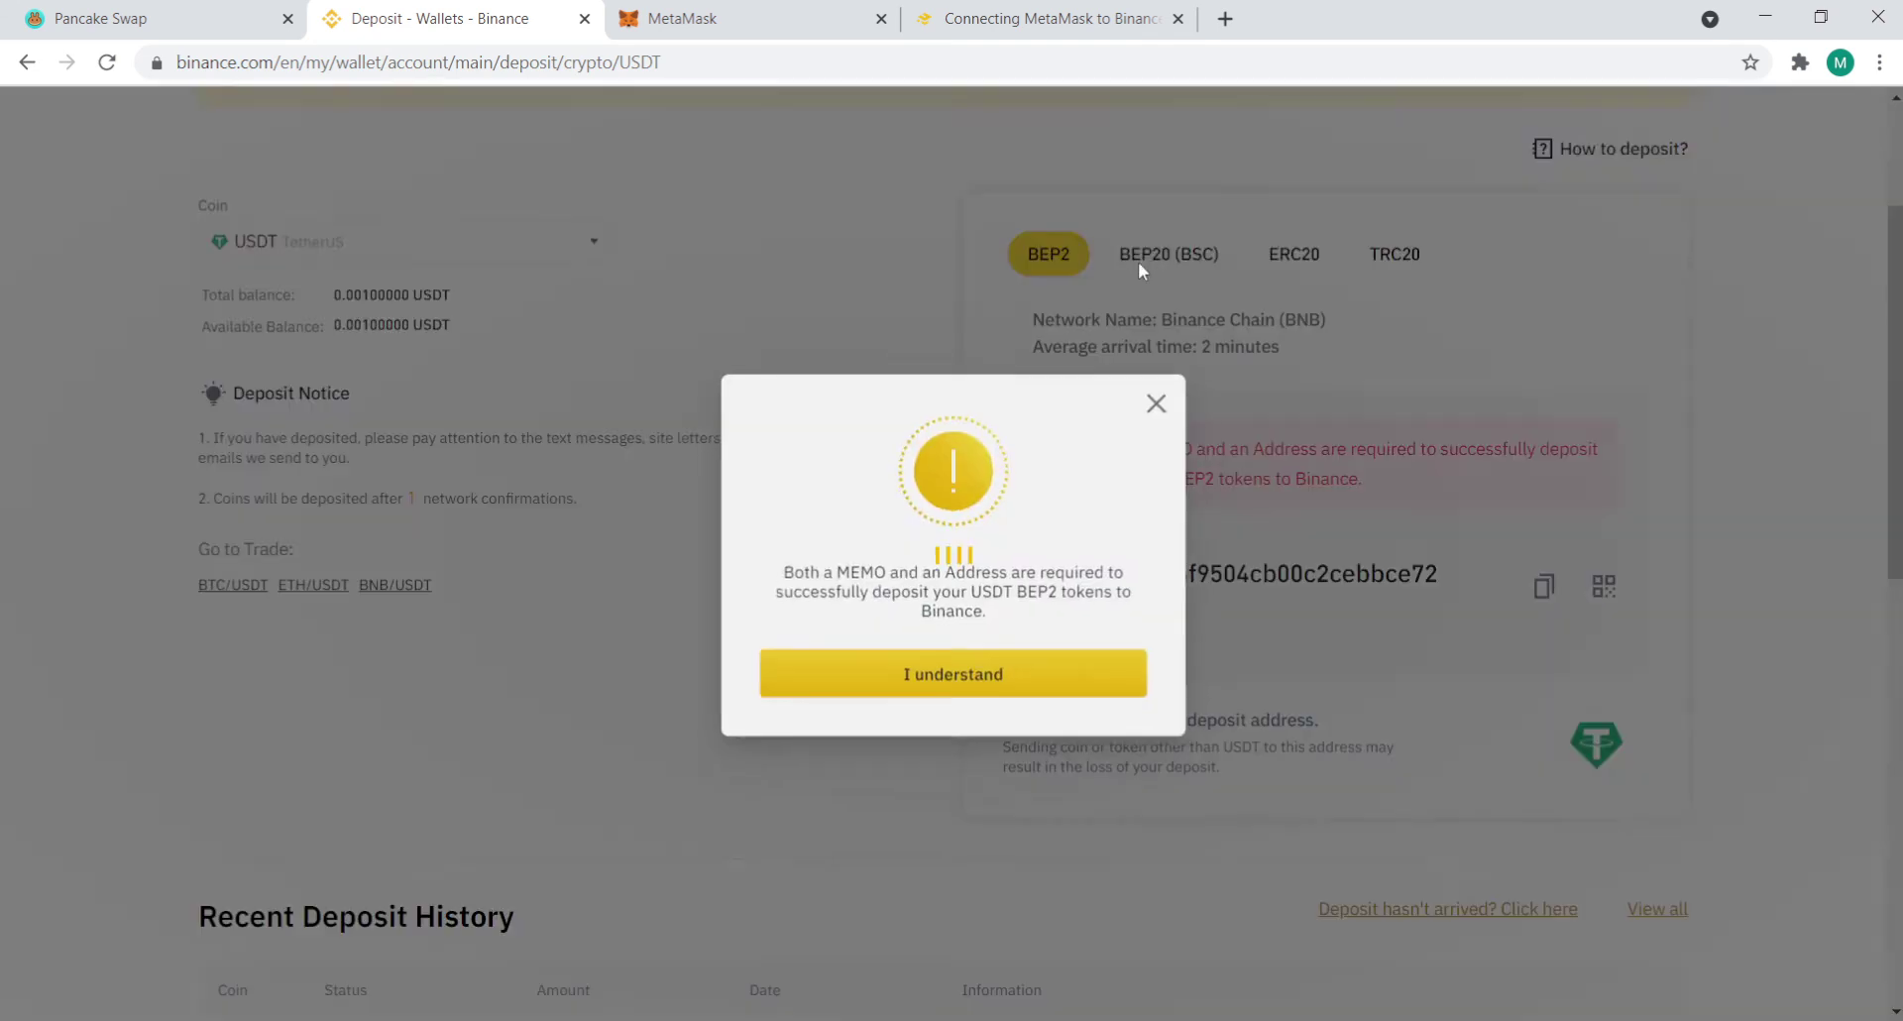
pyautogui.click(1140, 263)
pyautogui.click(1294, 260)
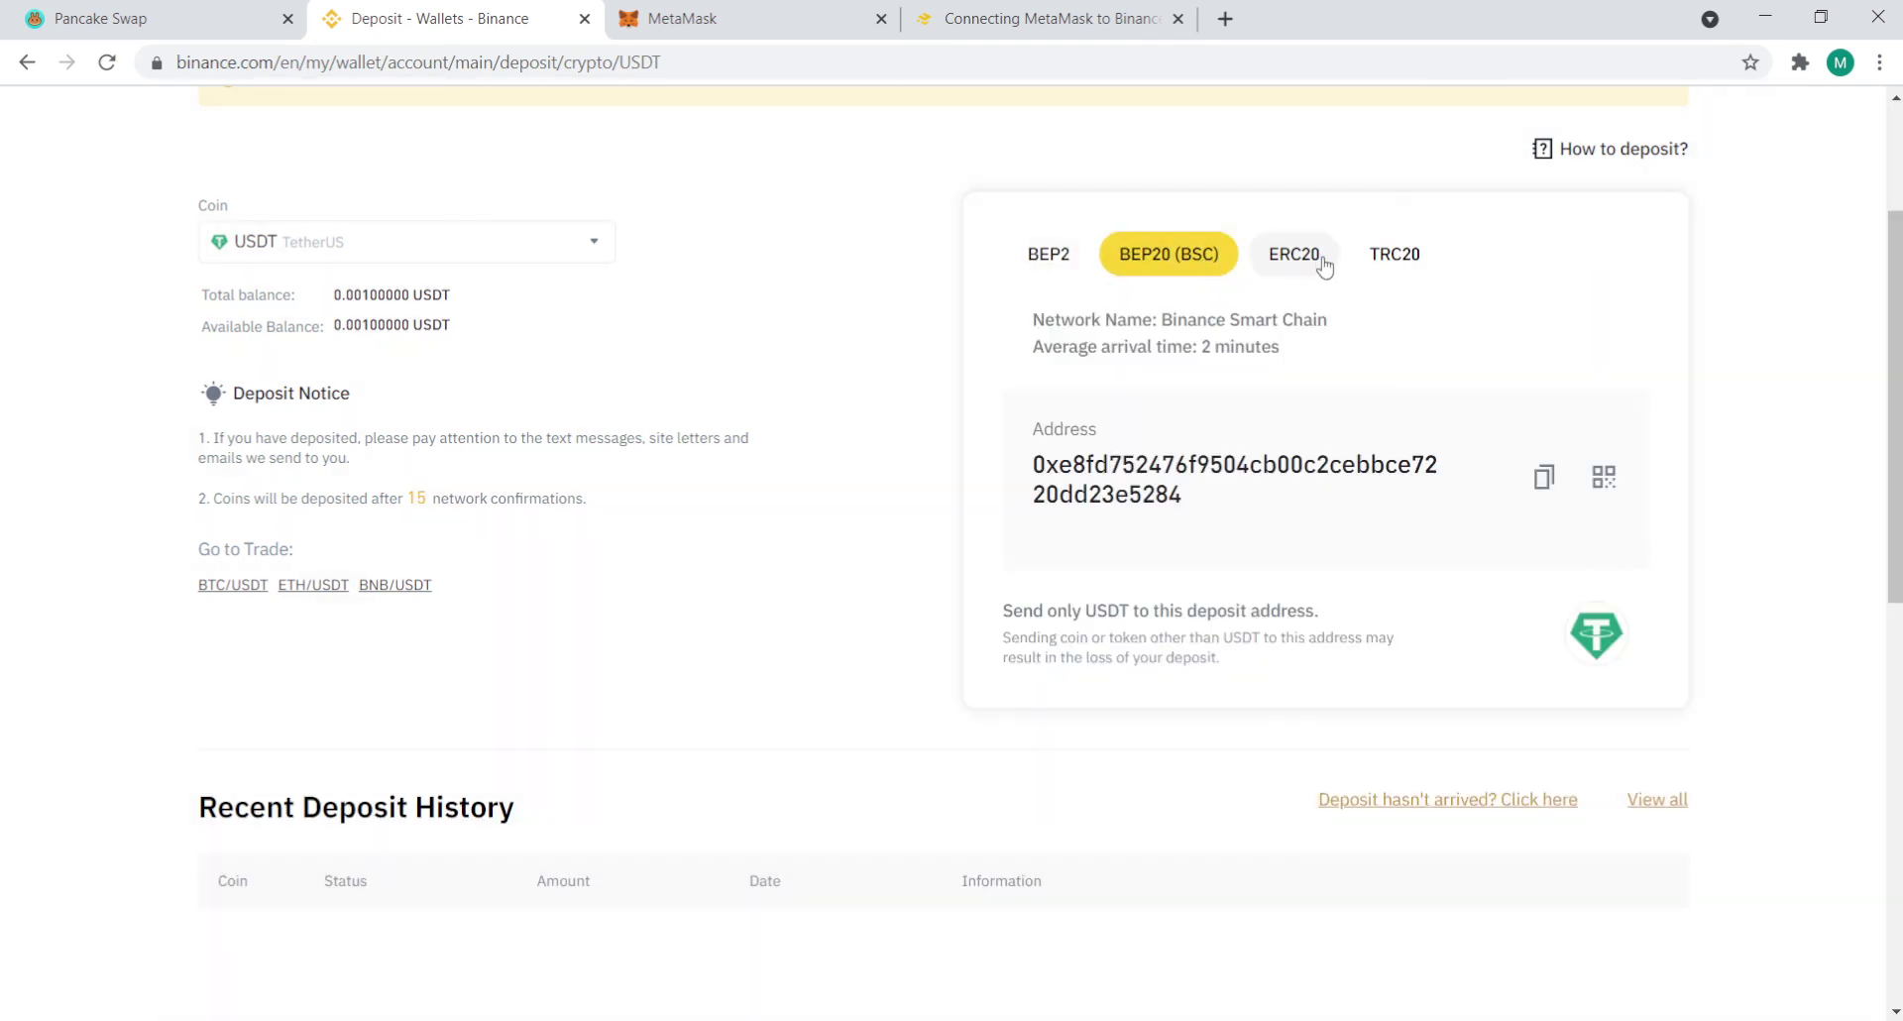
pyautogui.click(1387, 259)
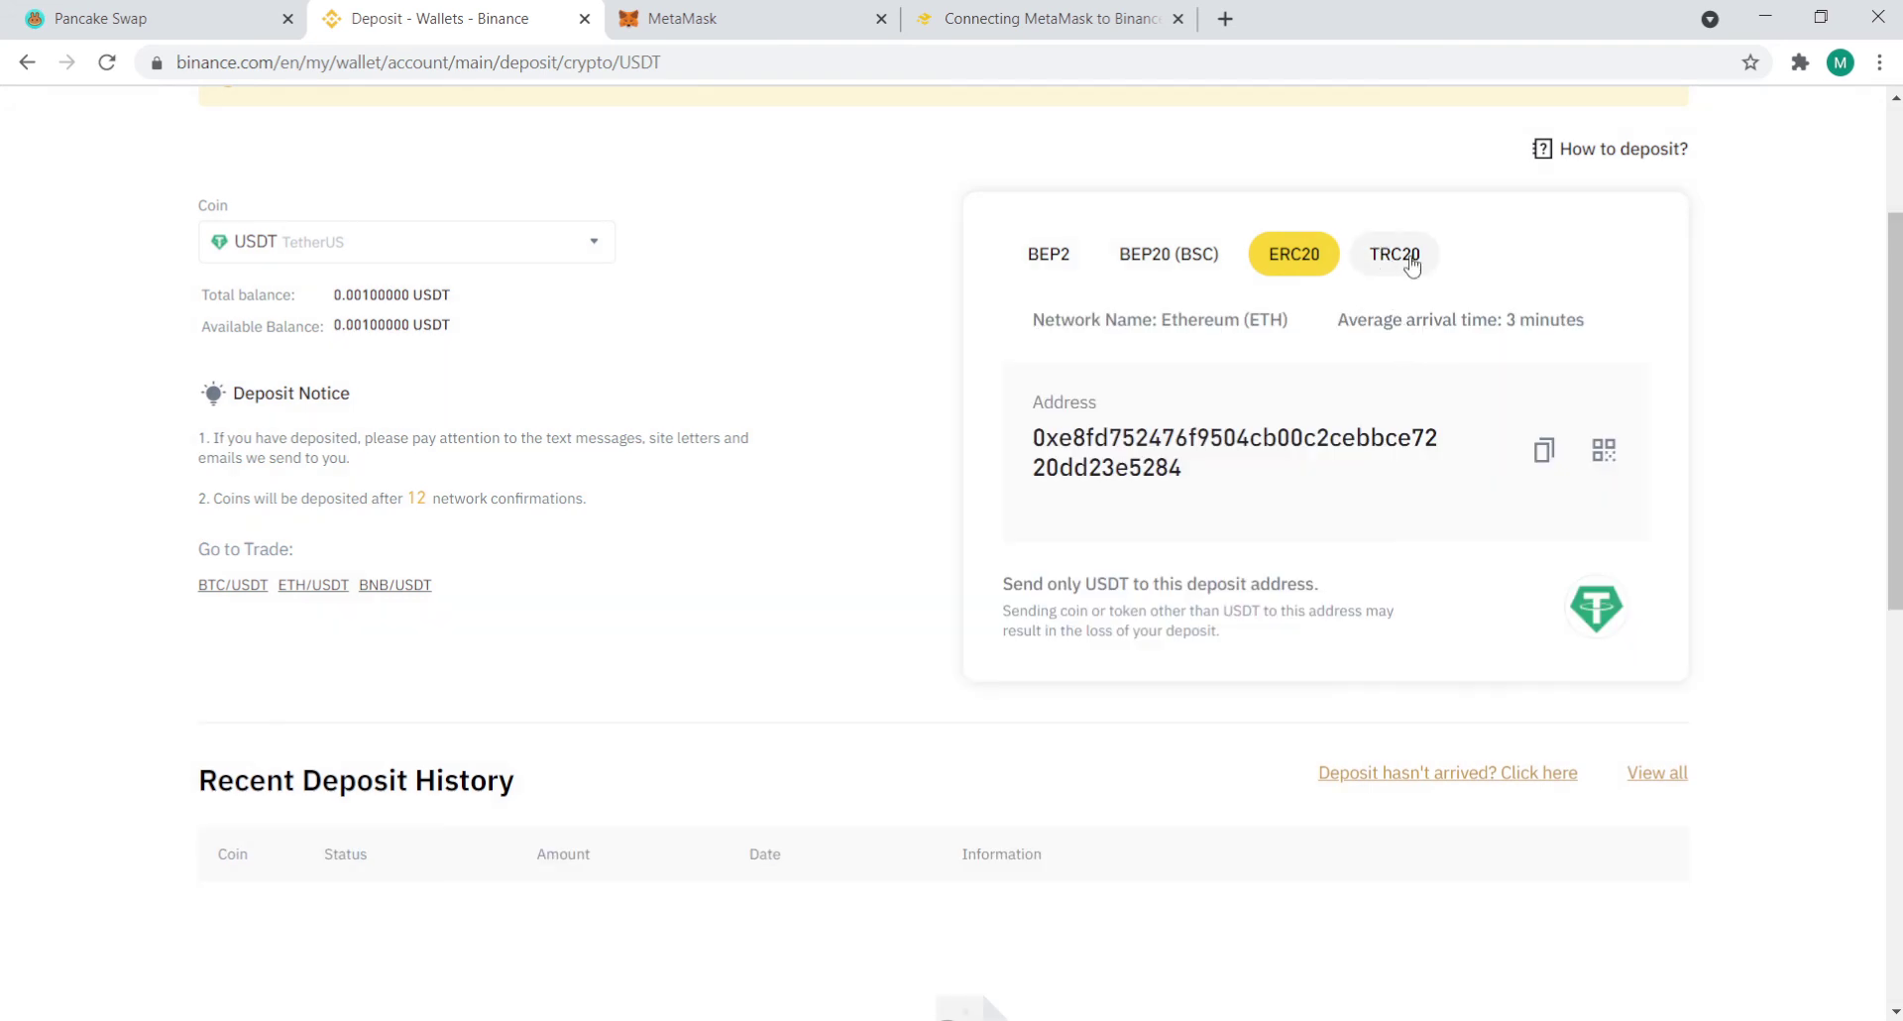
# Choose the TRC20 network for the USDT deposit, retrieve its deposit address and highlight that address
pyautogui.click(1412, 266)
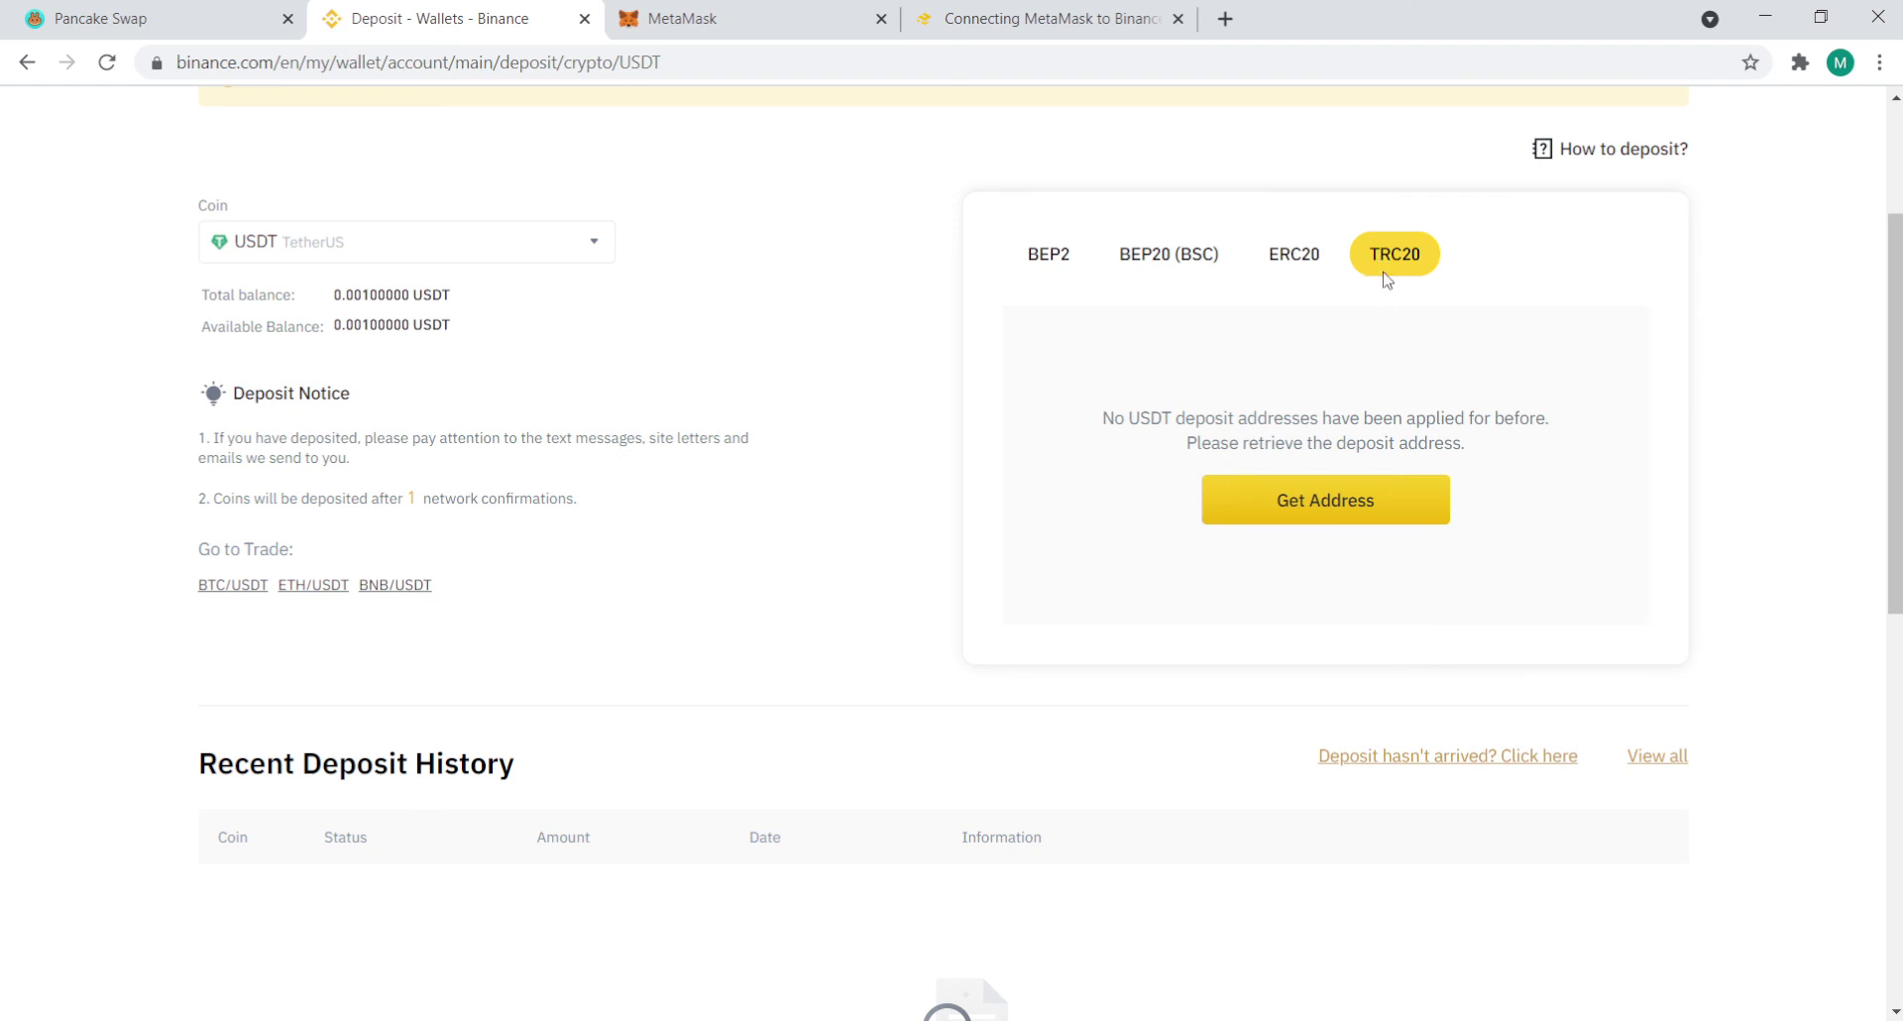
pyautogui.click(1364, 502)
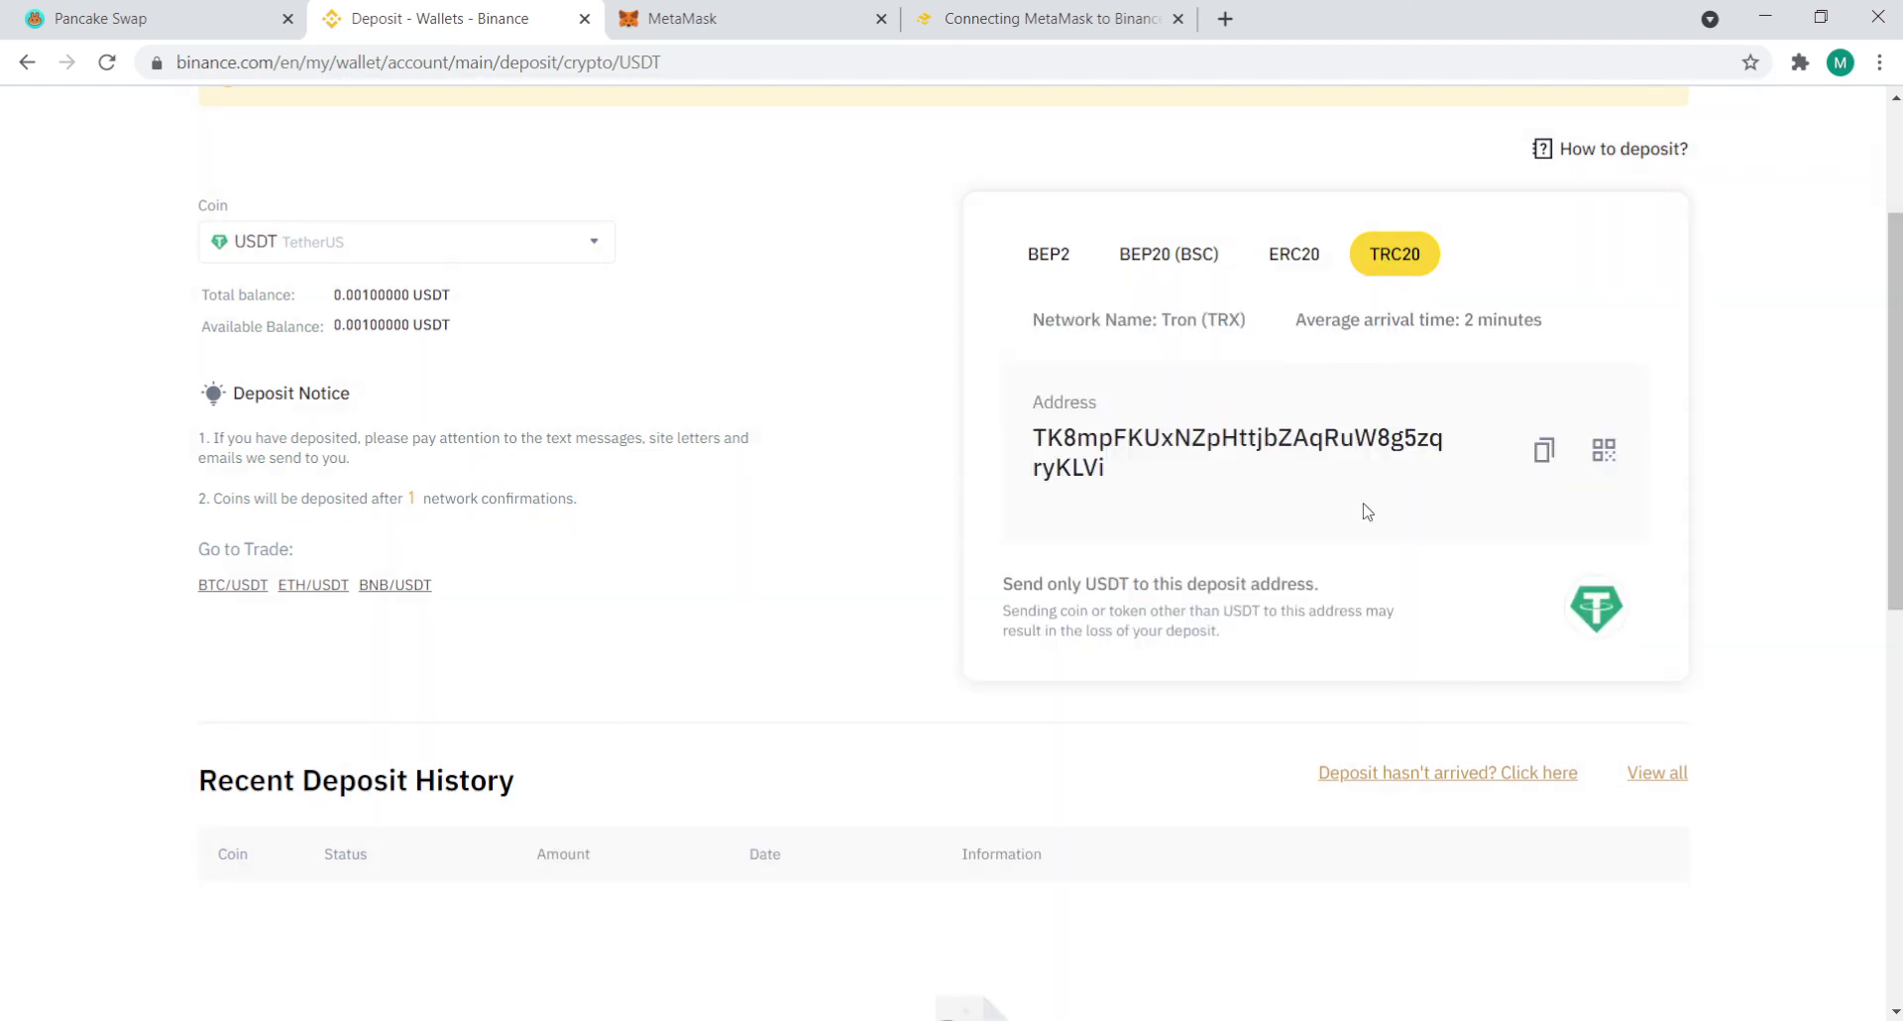
pyautogui.moveTo(1105, 468); pyautogui.dragTo(1038, 440)
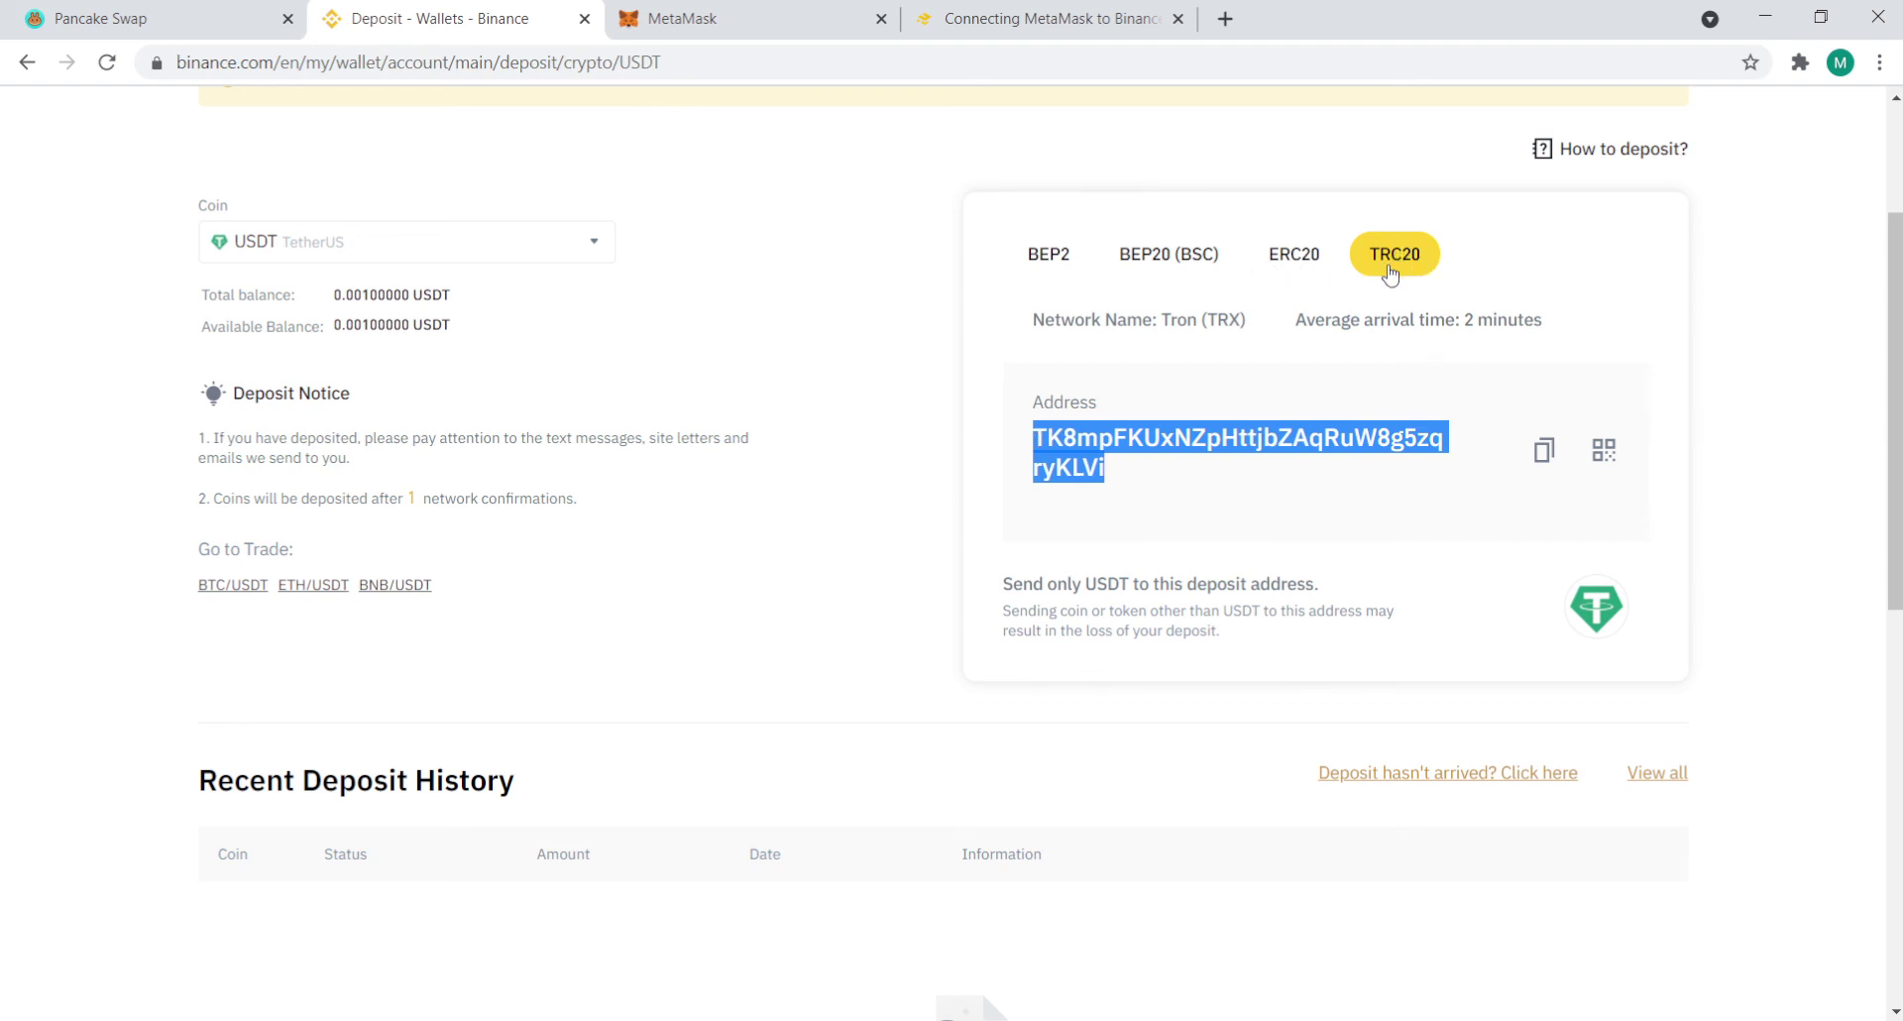
# Return to the Fiat and Spot wallet and open the withdrawal page for USDT
pyautogui.scroll(3, 413, 332)
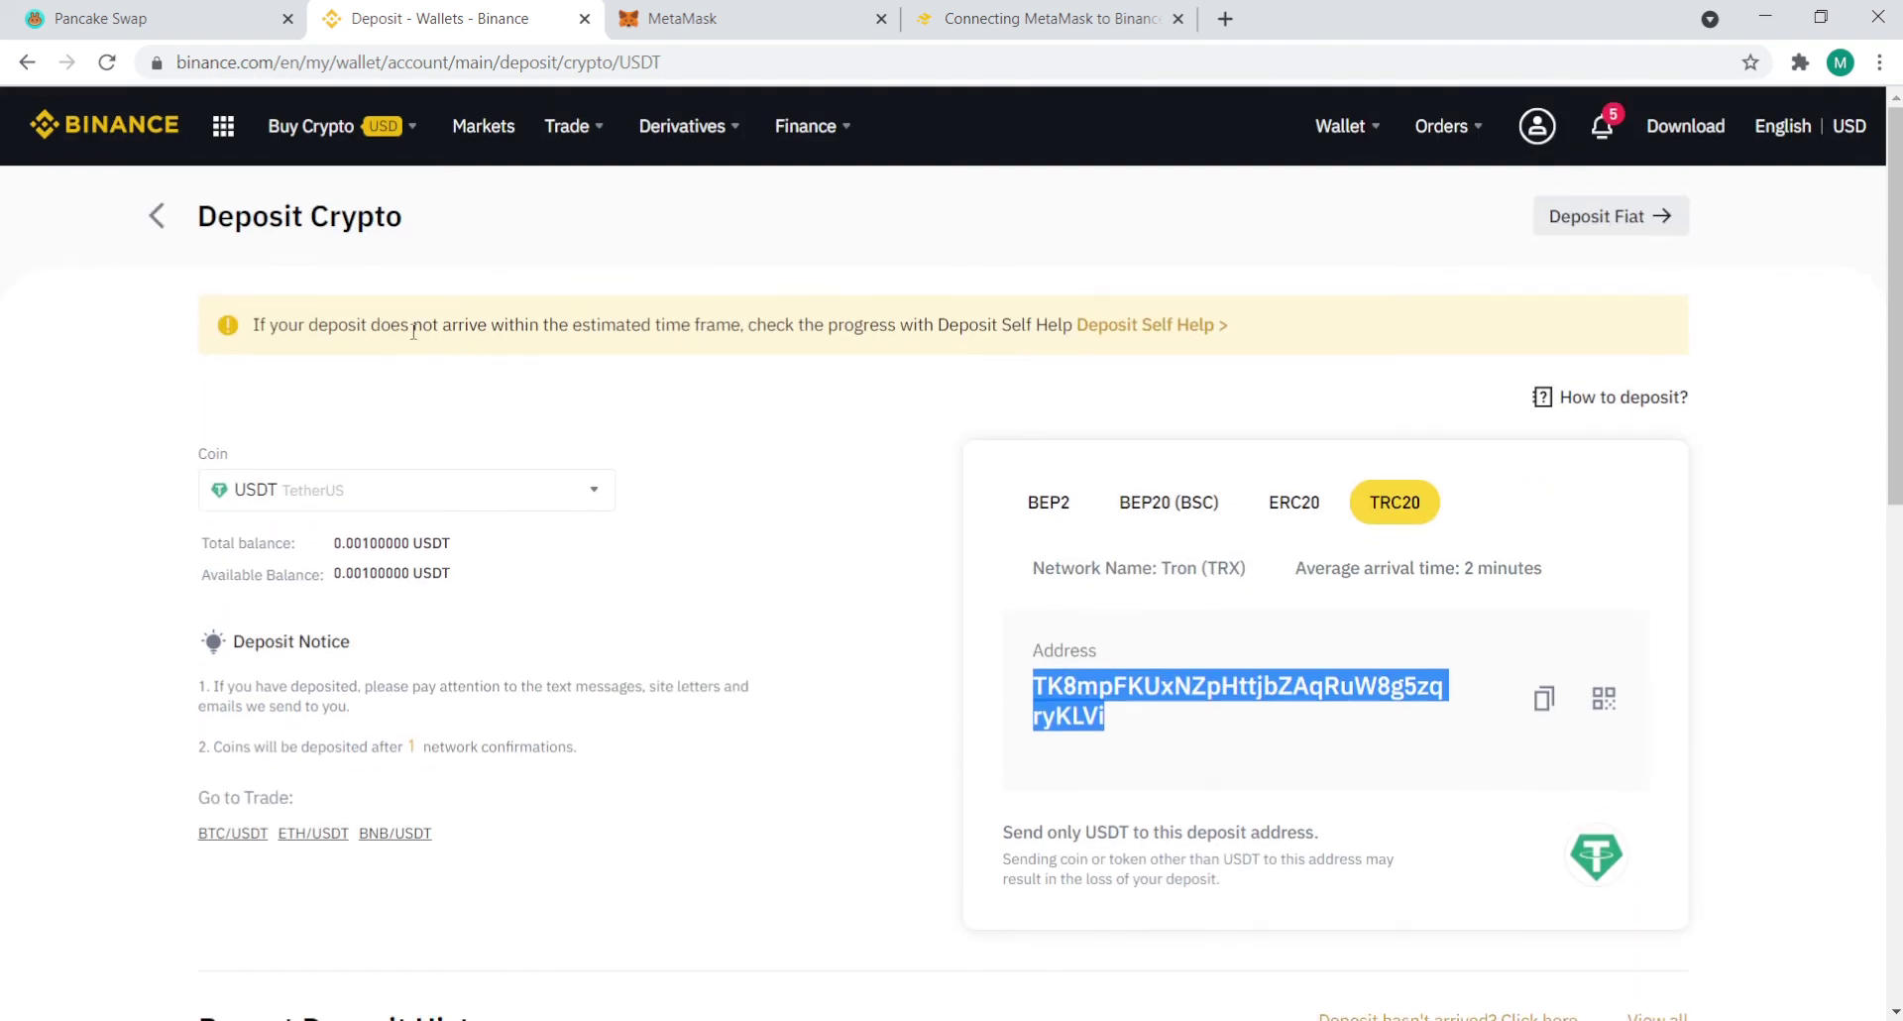
pyautogui.click(157, 218)
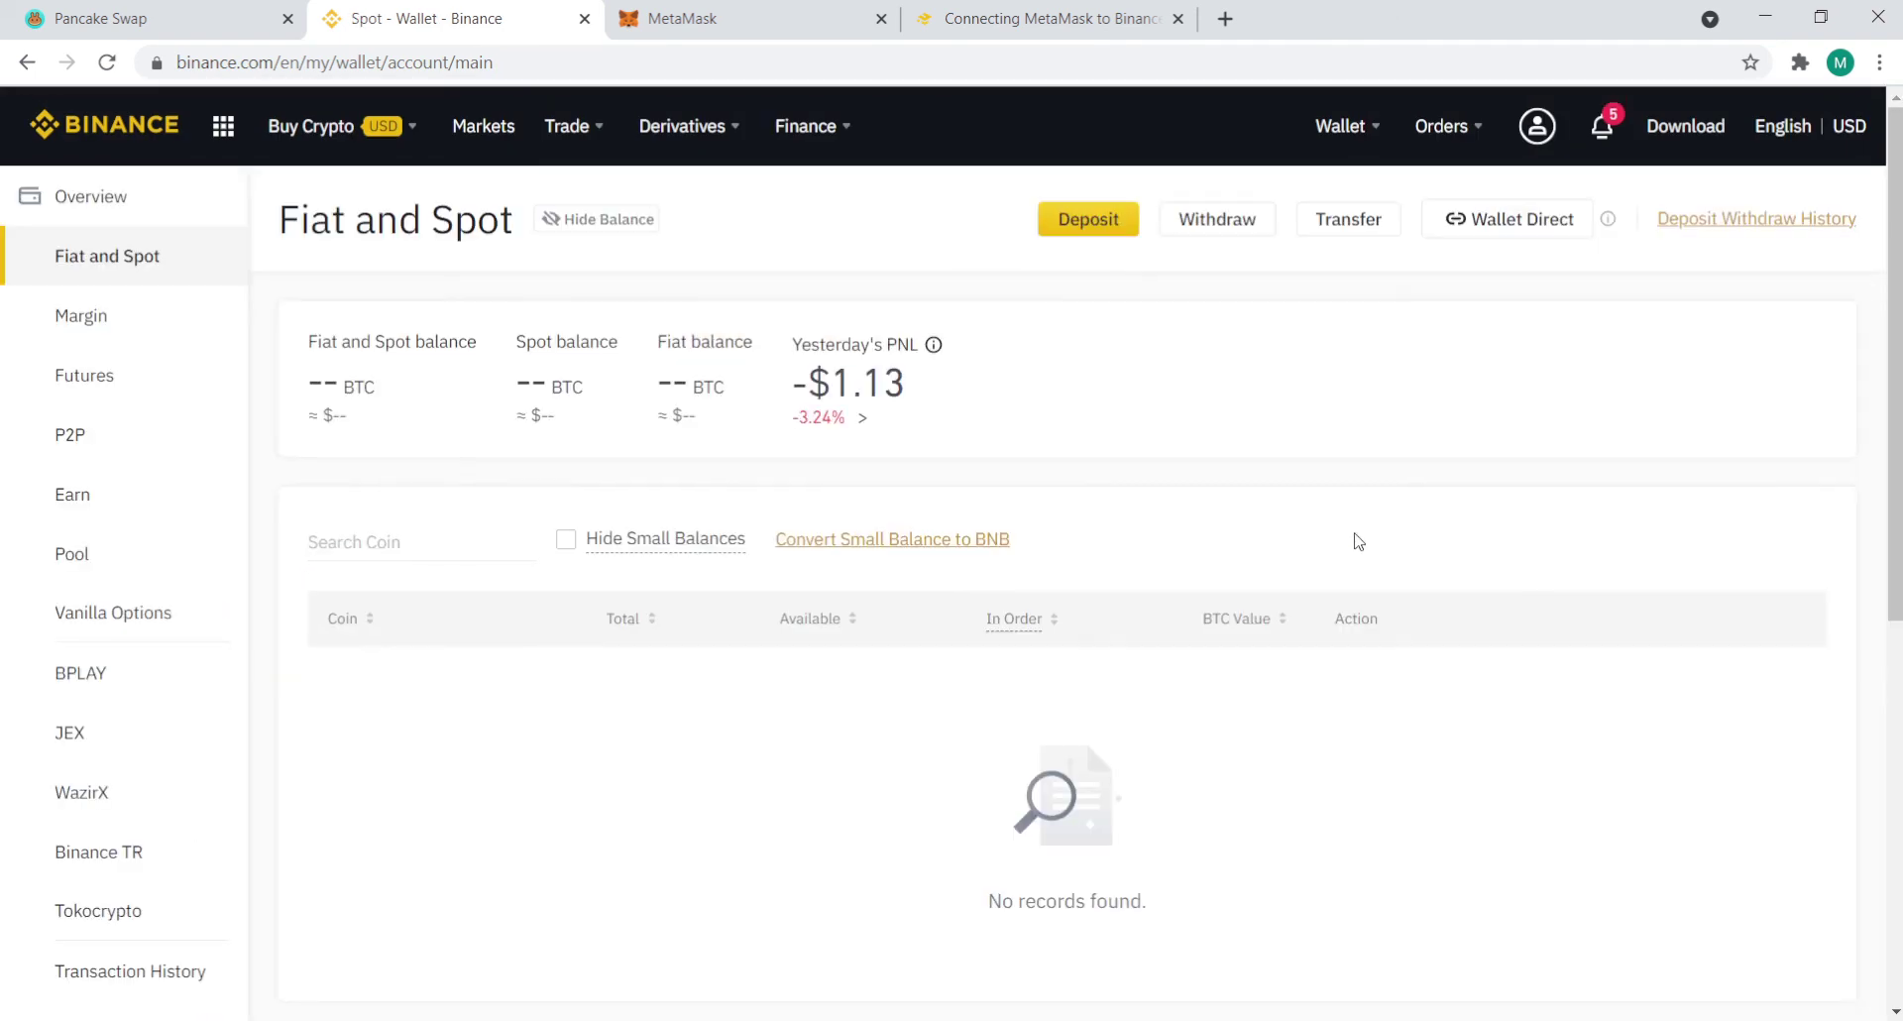
pyautogui.scroll(-1, 1524, 705)
pyautogui.click(1522, 562)
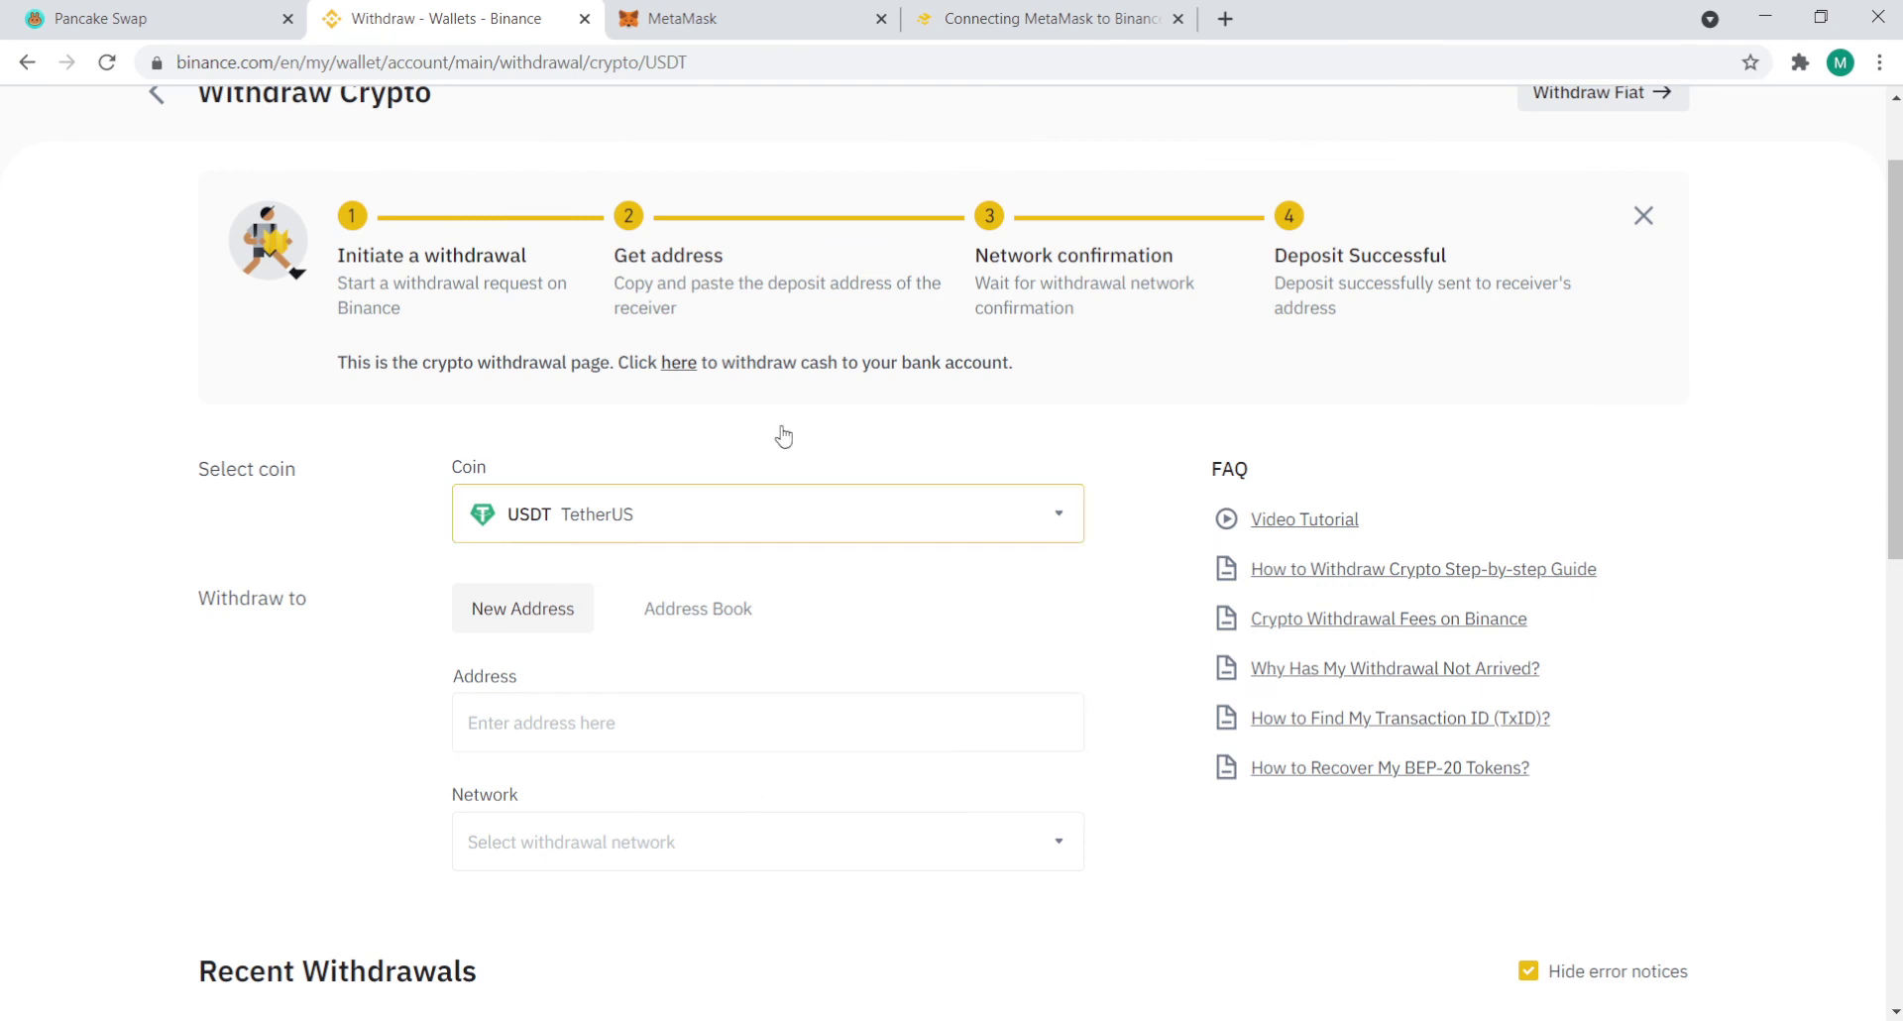
# Review the networks and fees offered for withdrawing USDT, and close the network list without choosing one
pyautogui.click(582, 736)
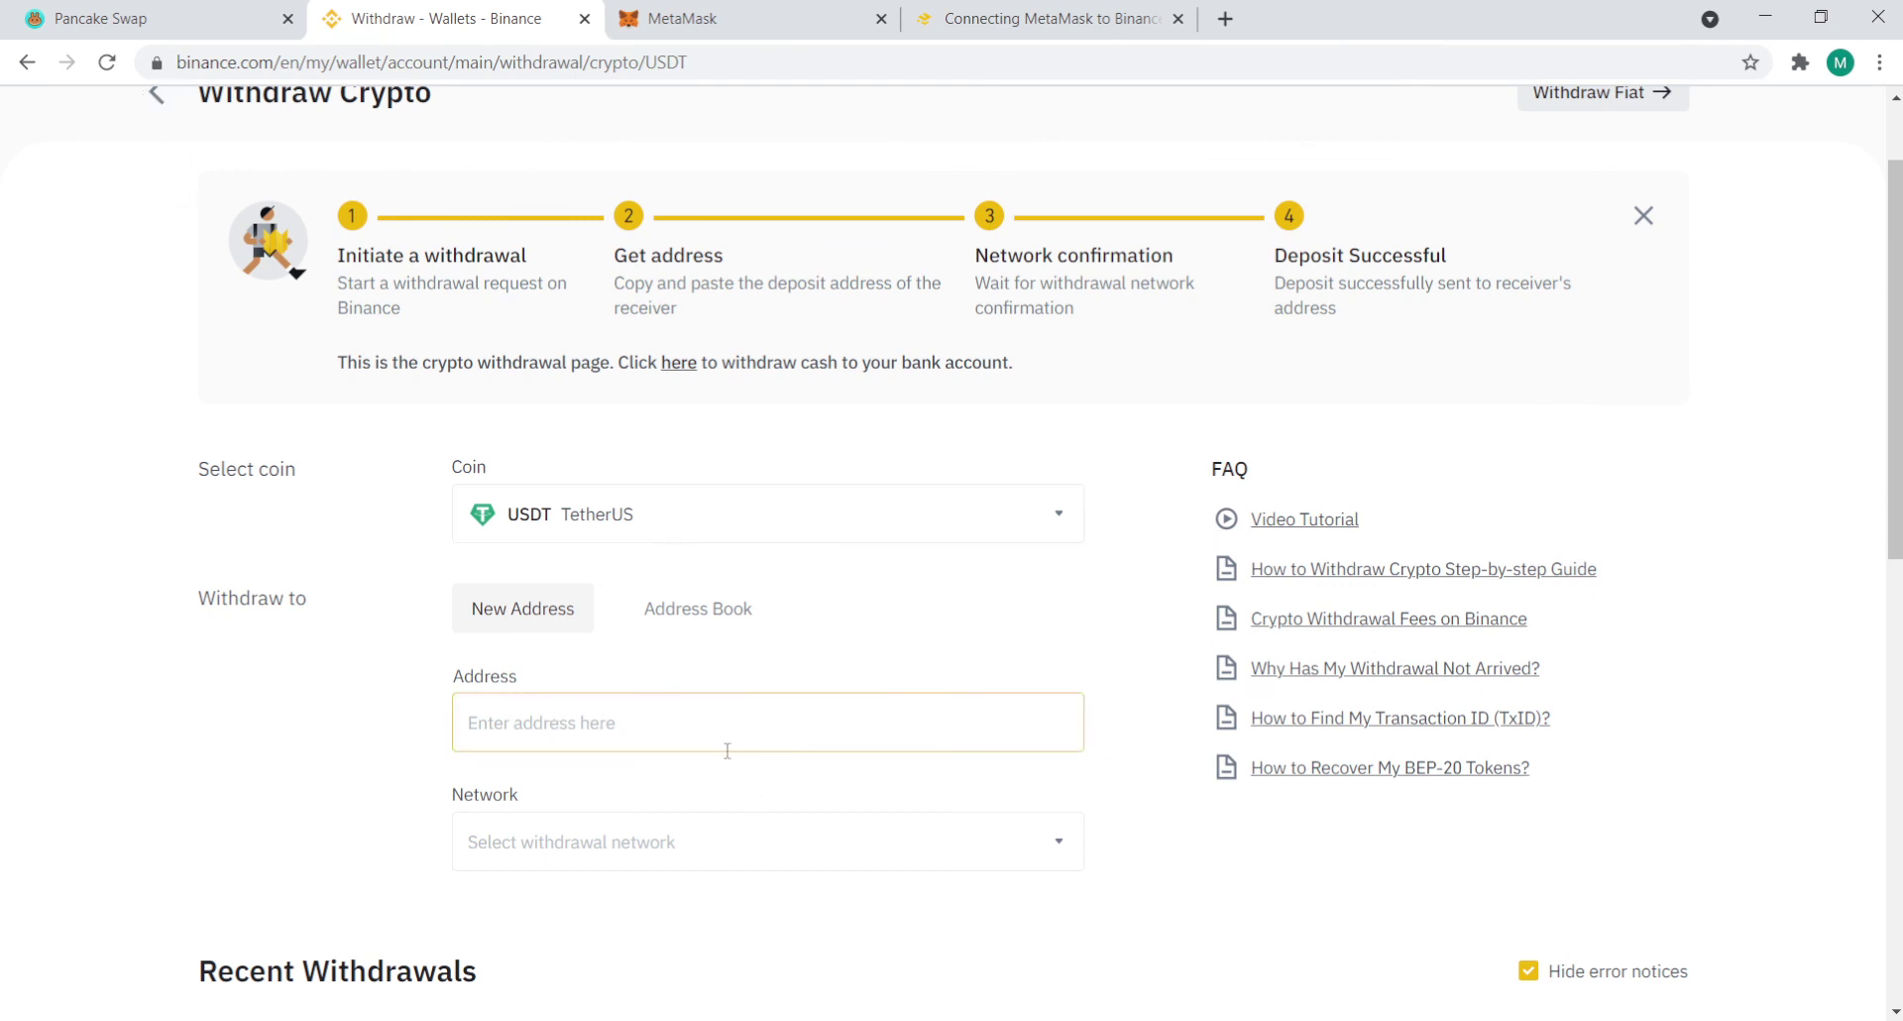
pyautogui.click(706, 841)
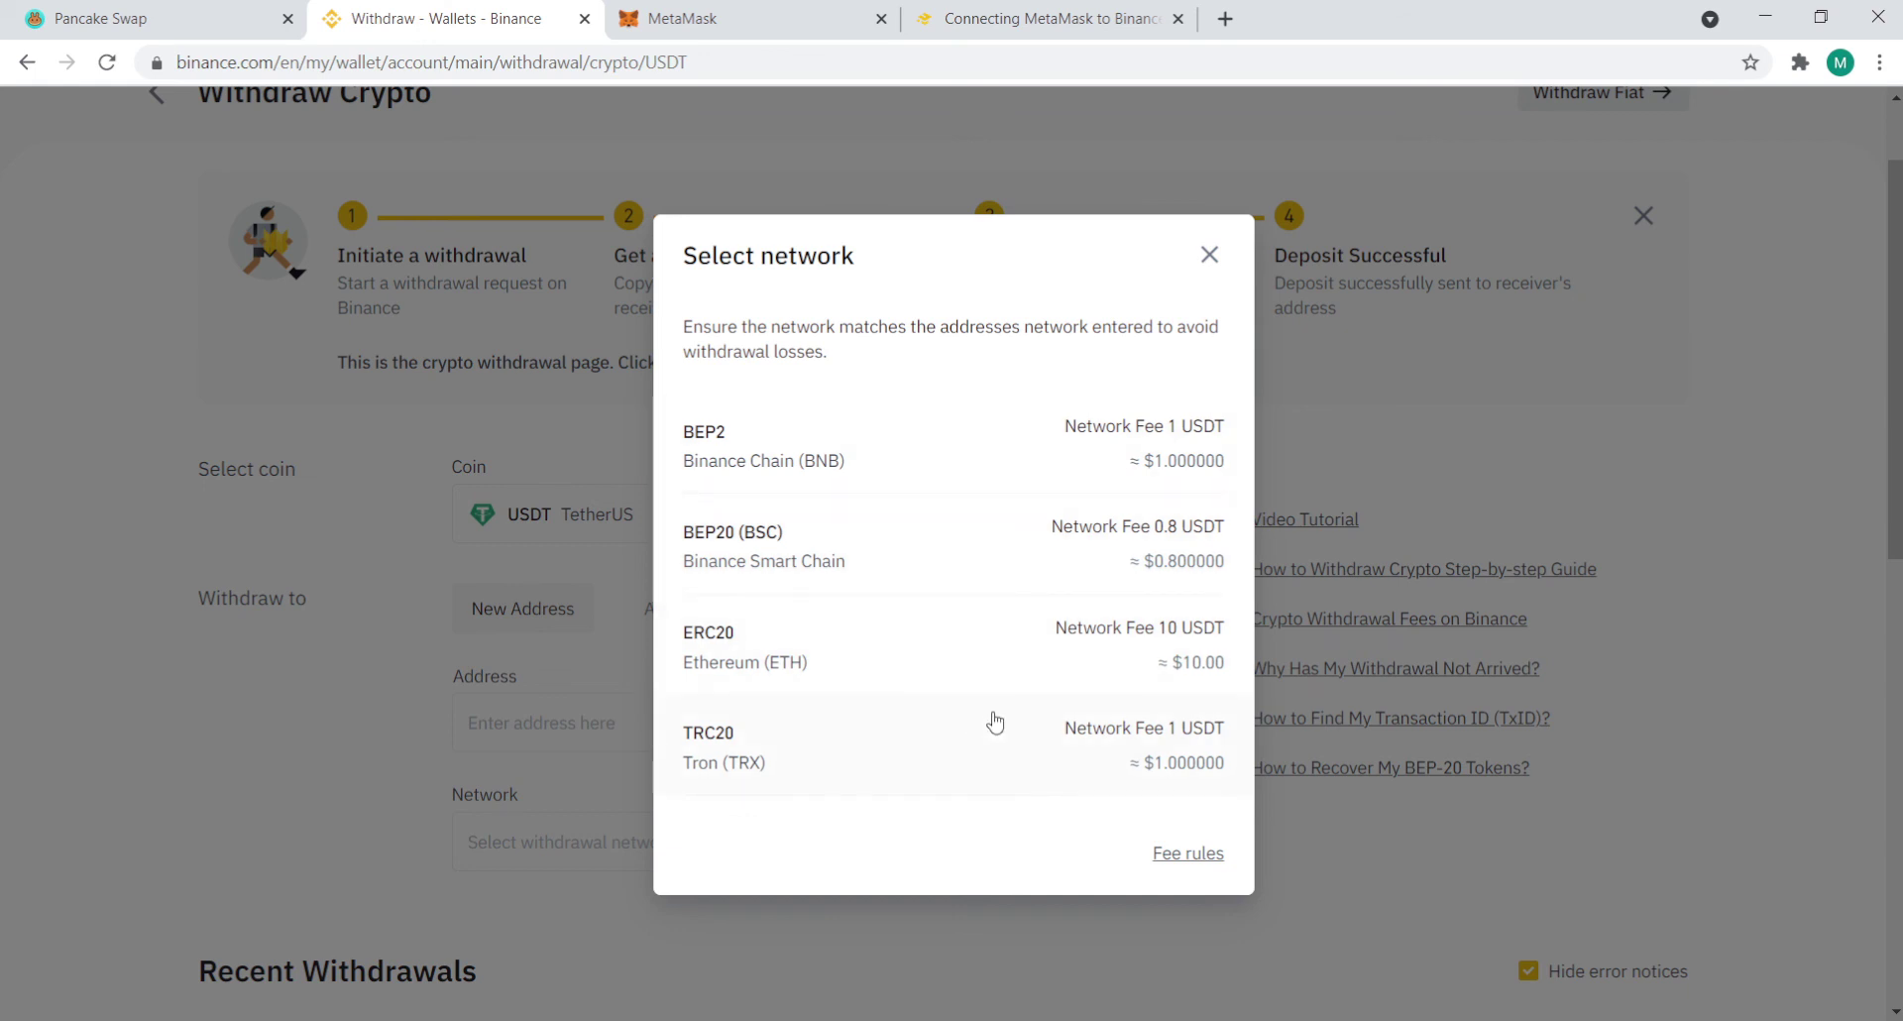
pyautogui.click(1209, 254)
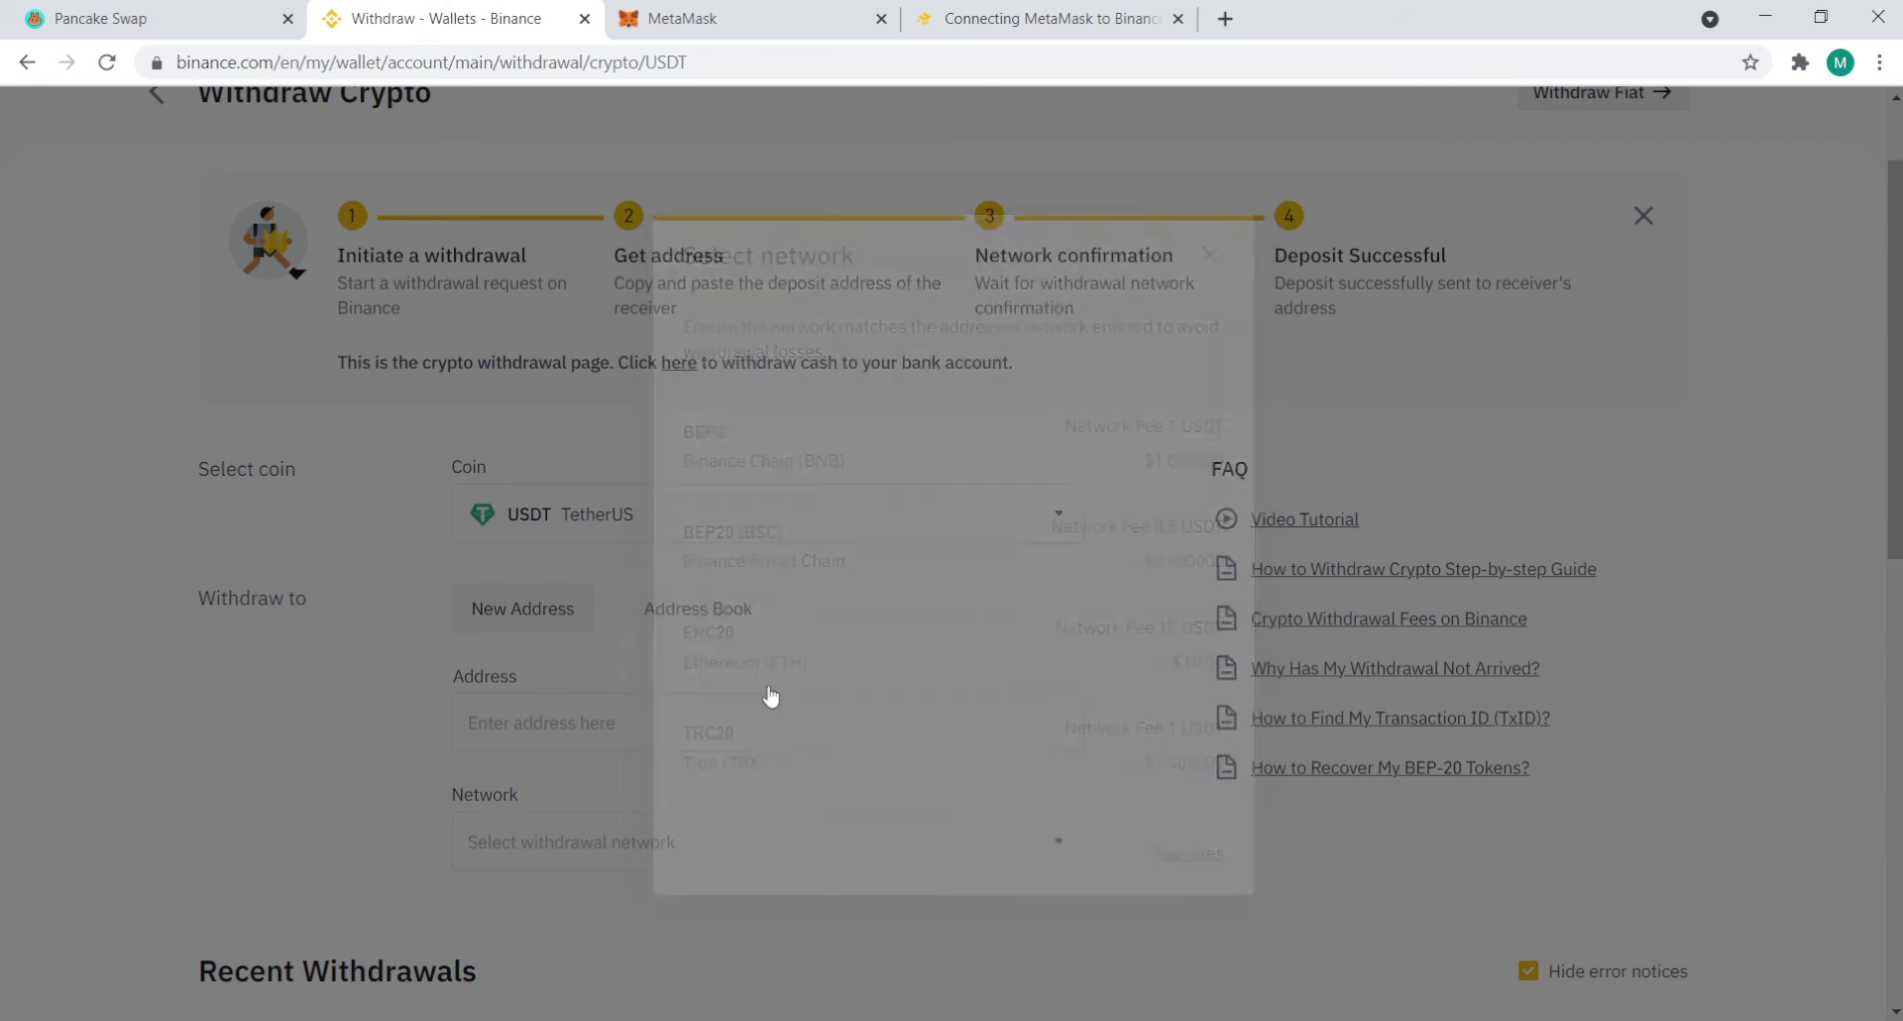
pyautogui.click(646, 699)
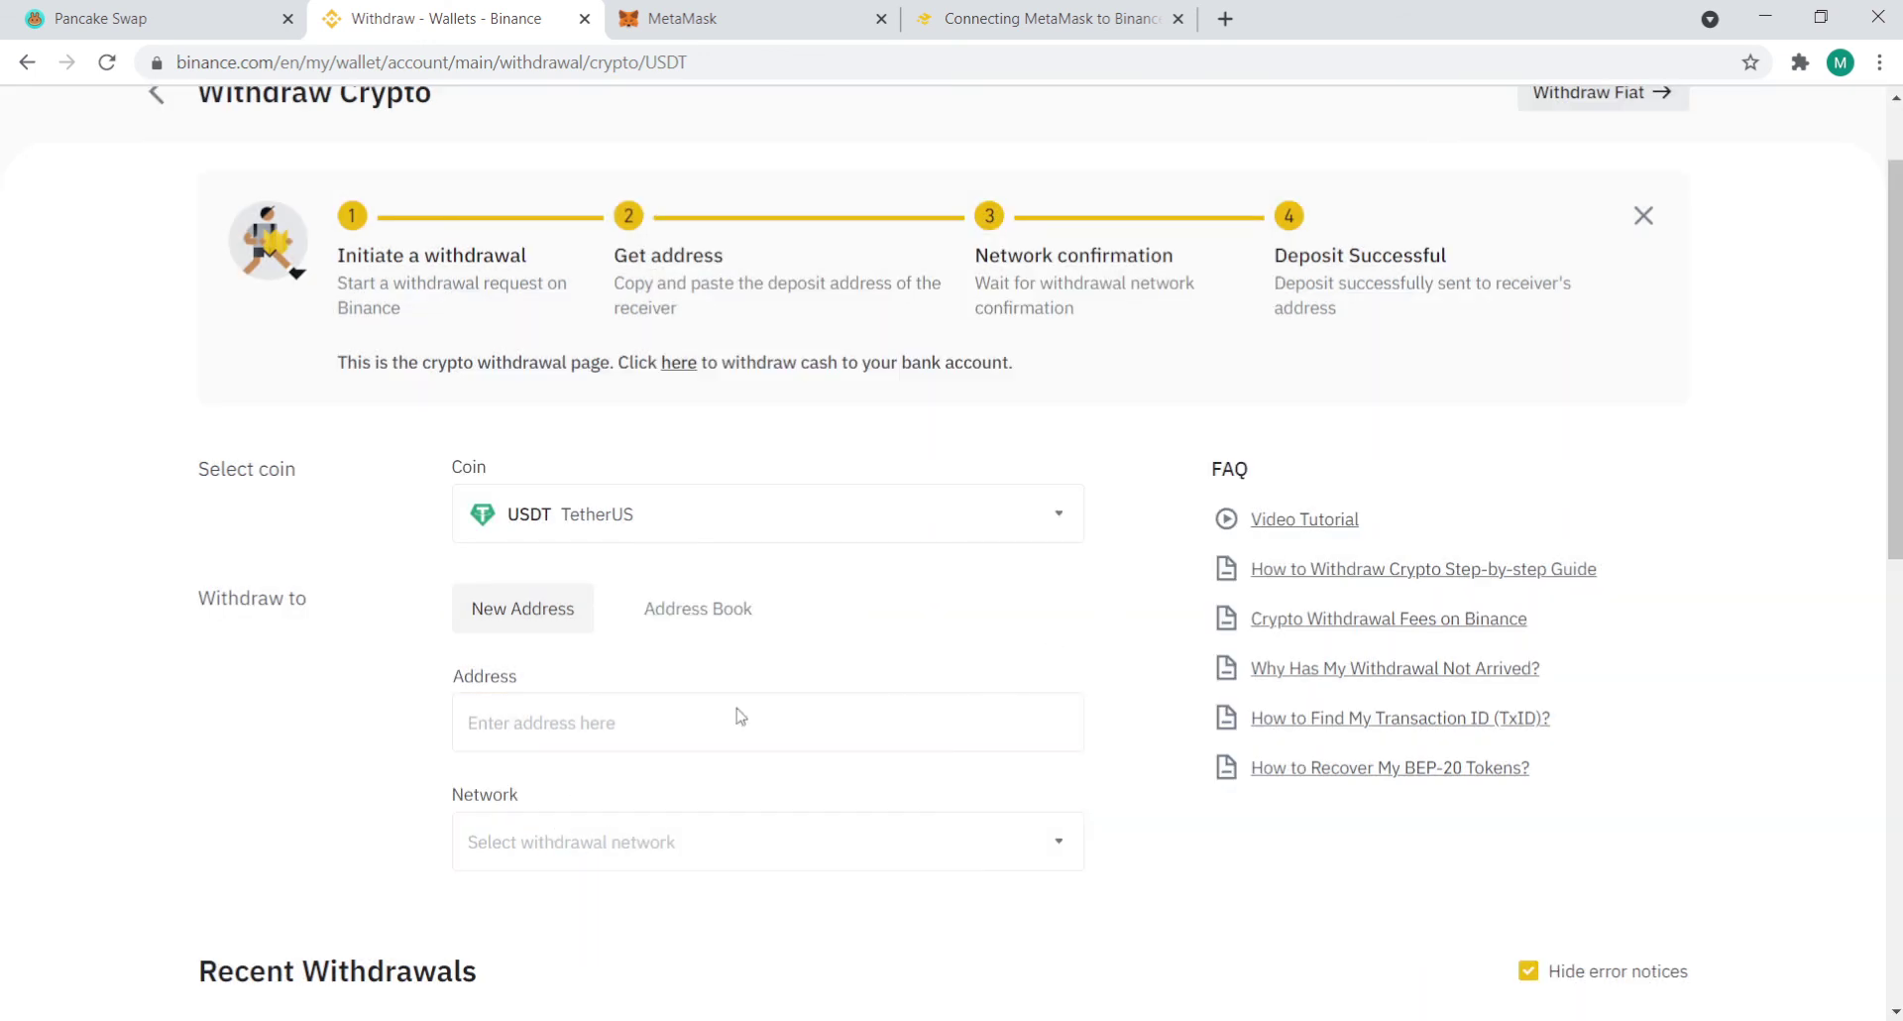
pyautogui.scroll(-4, 1039, 637)
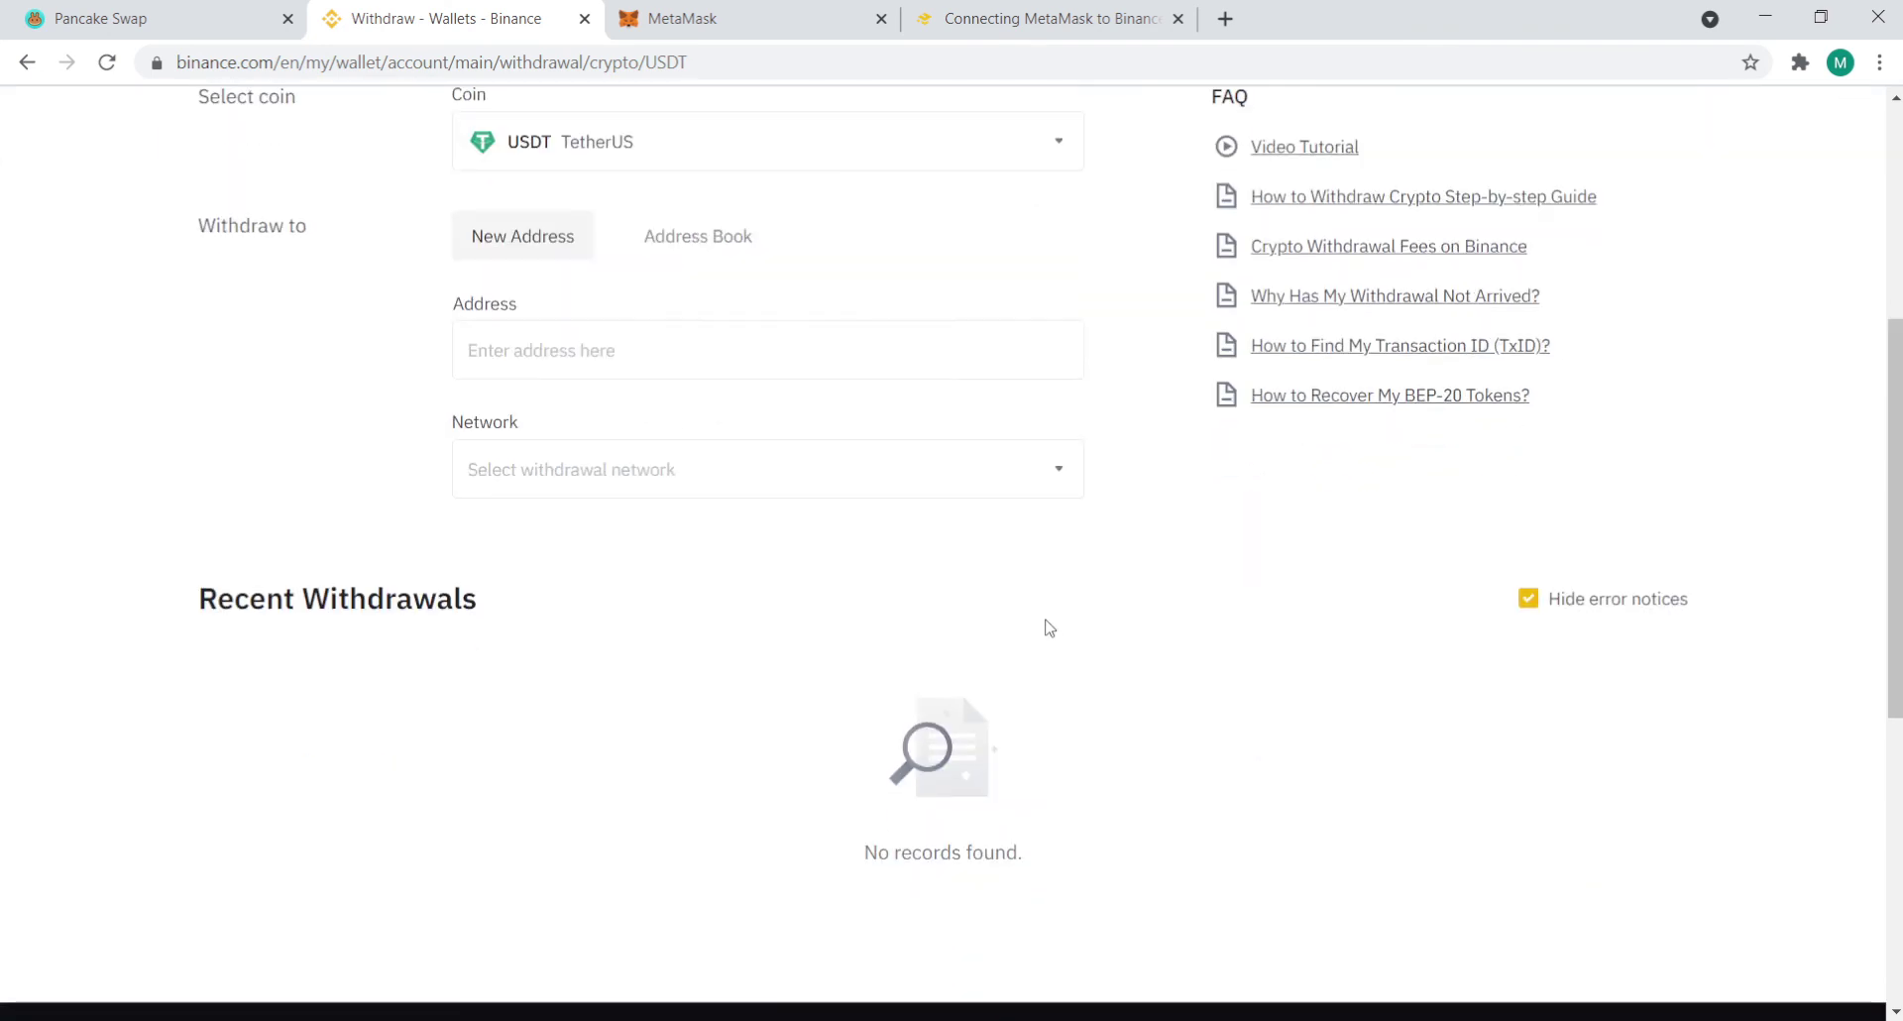
pyautogui.scroll(5, 1045, 598)
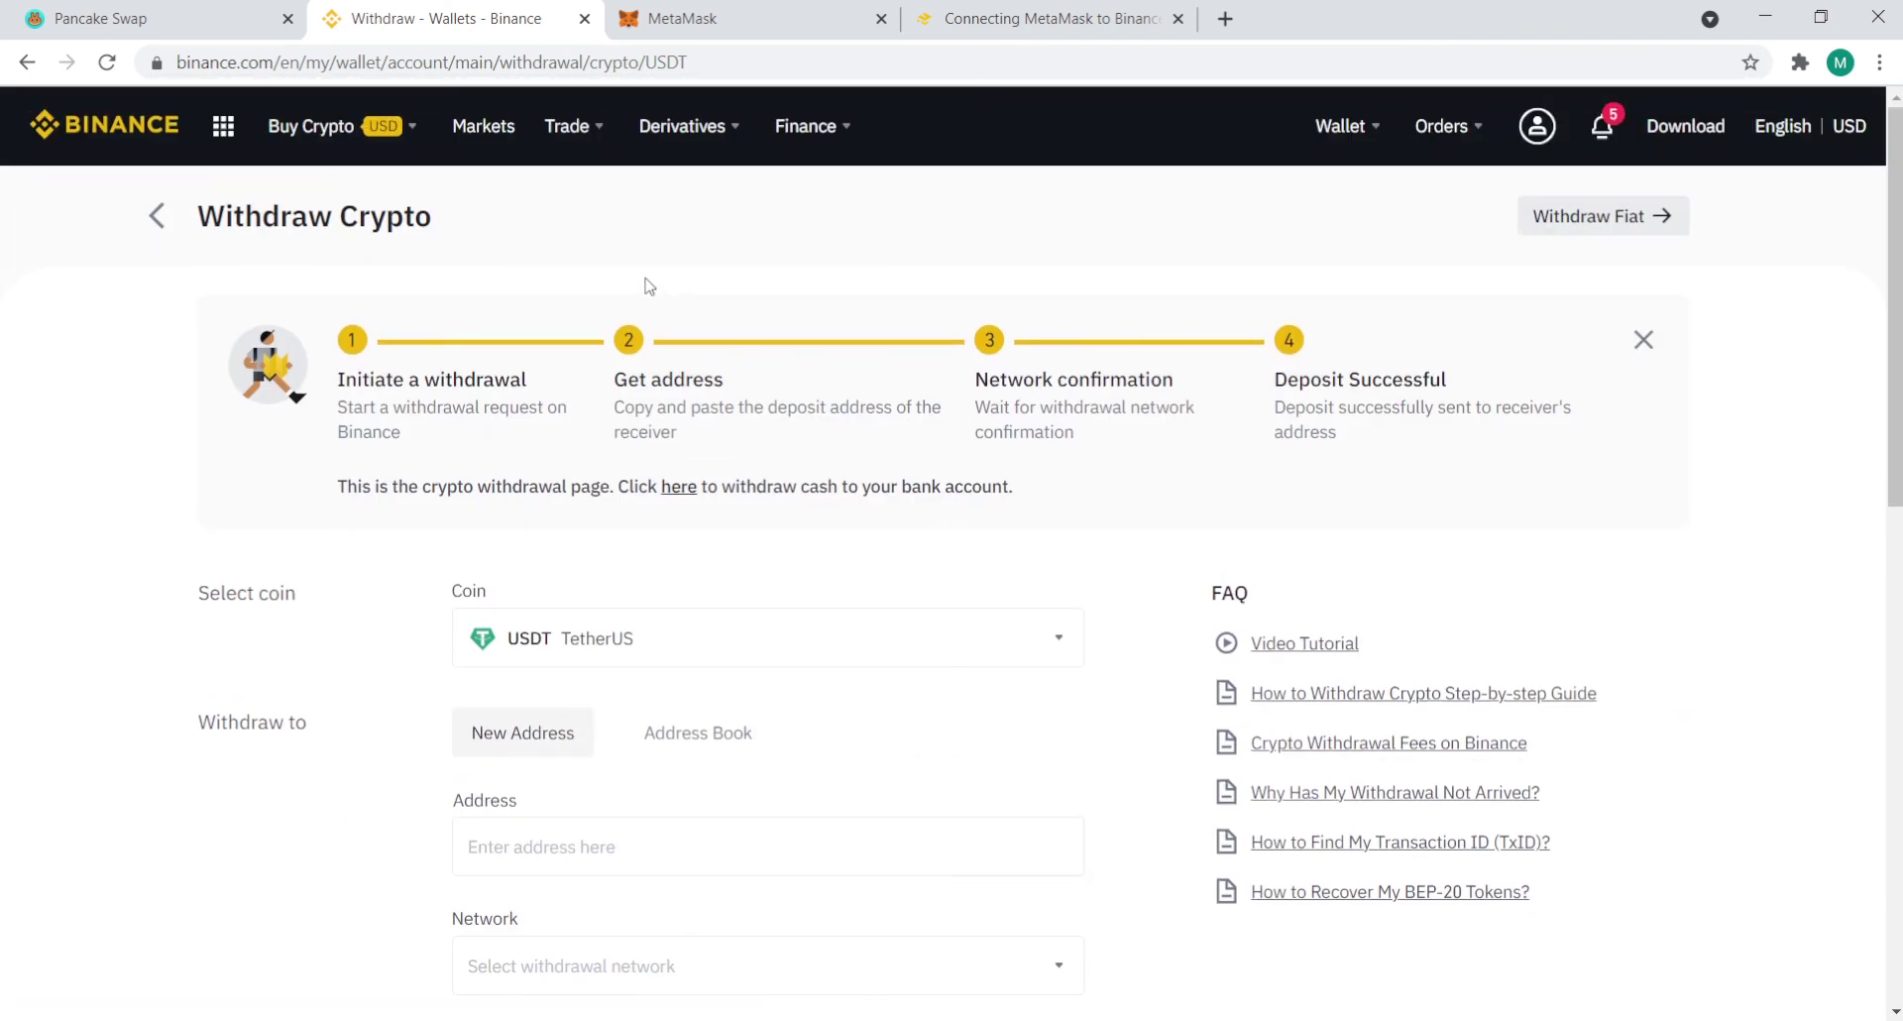
# Switch to the PancakeSwap exchange, view Account 1 in MetaMask, and return to the Binance withdrawal page
pyautogui.click(178, 35)
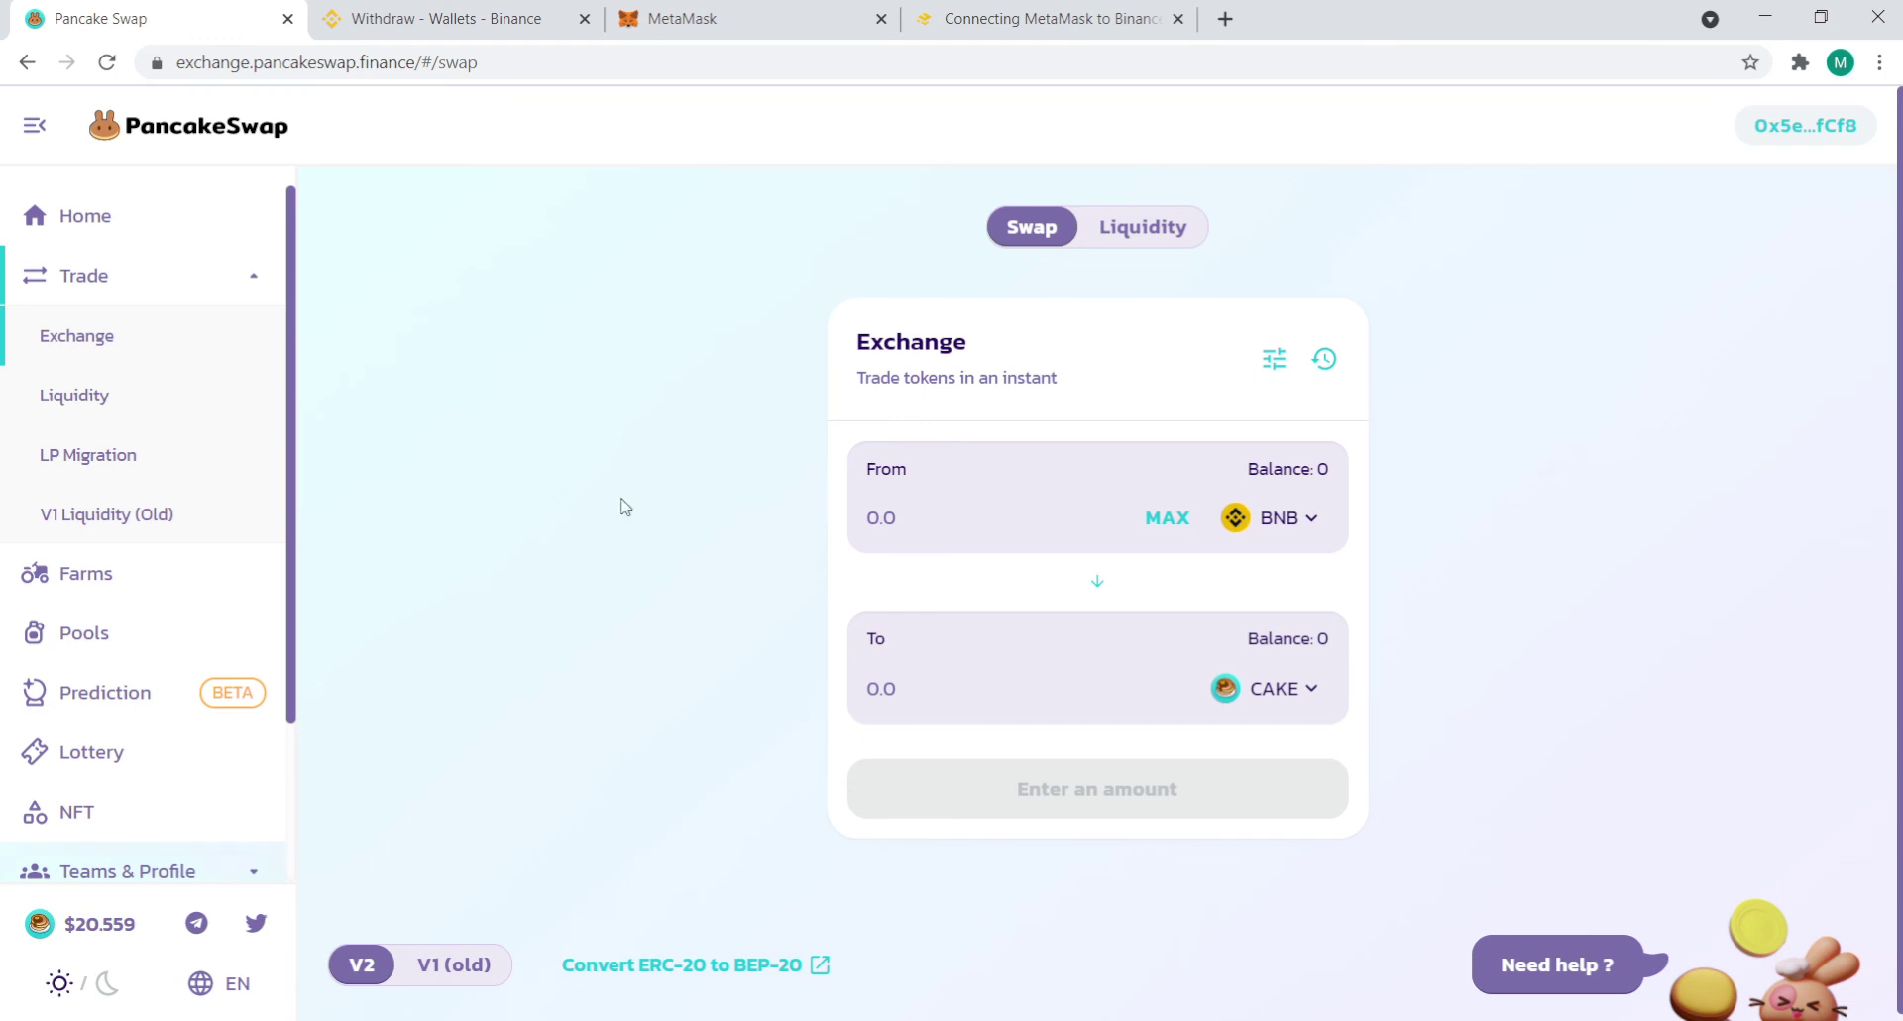
pyautogui.click(763, 24)
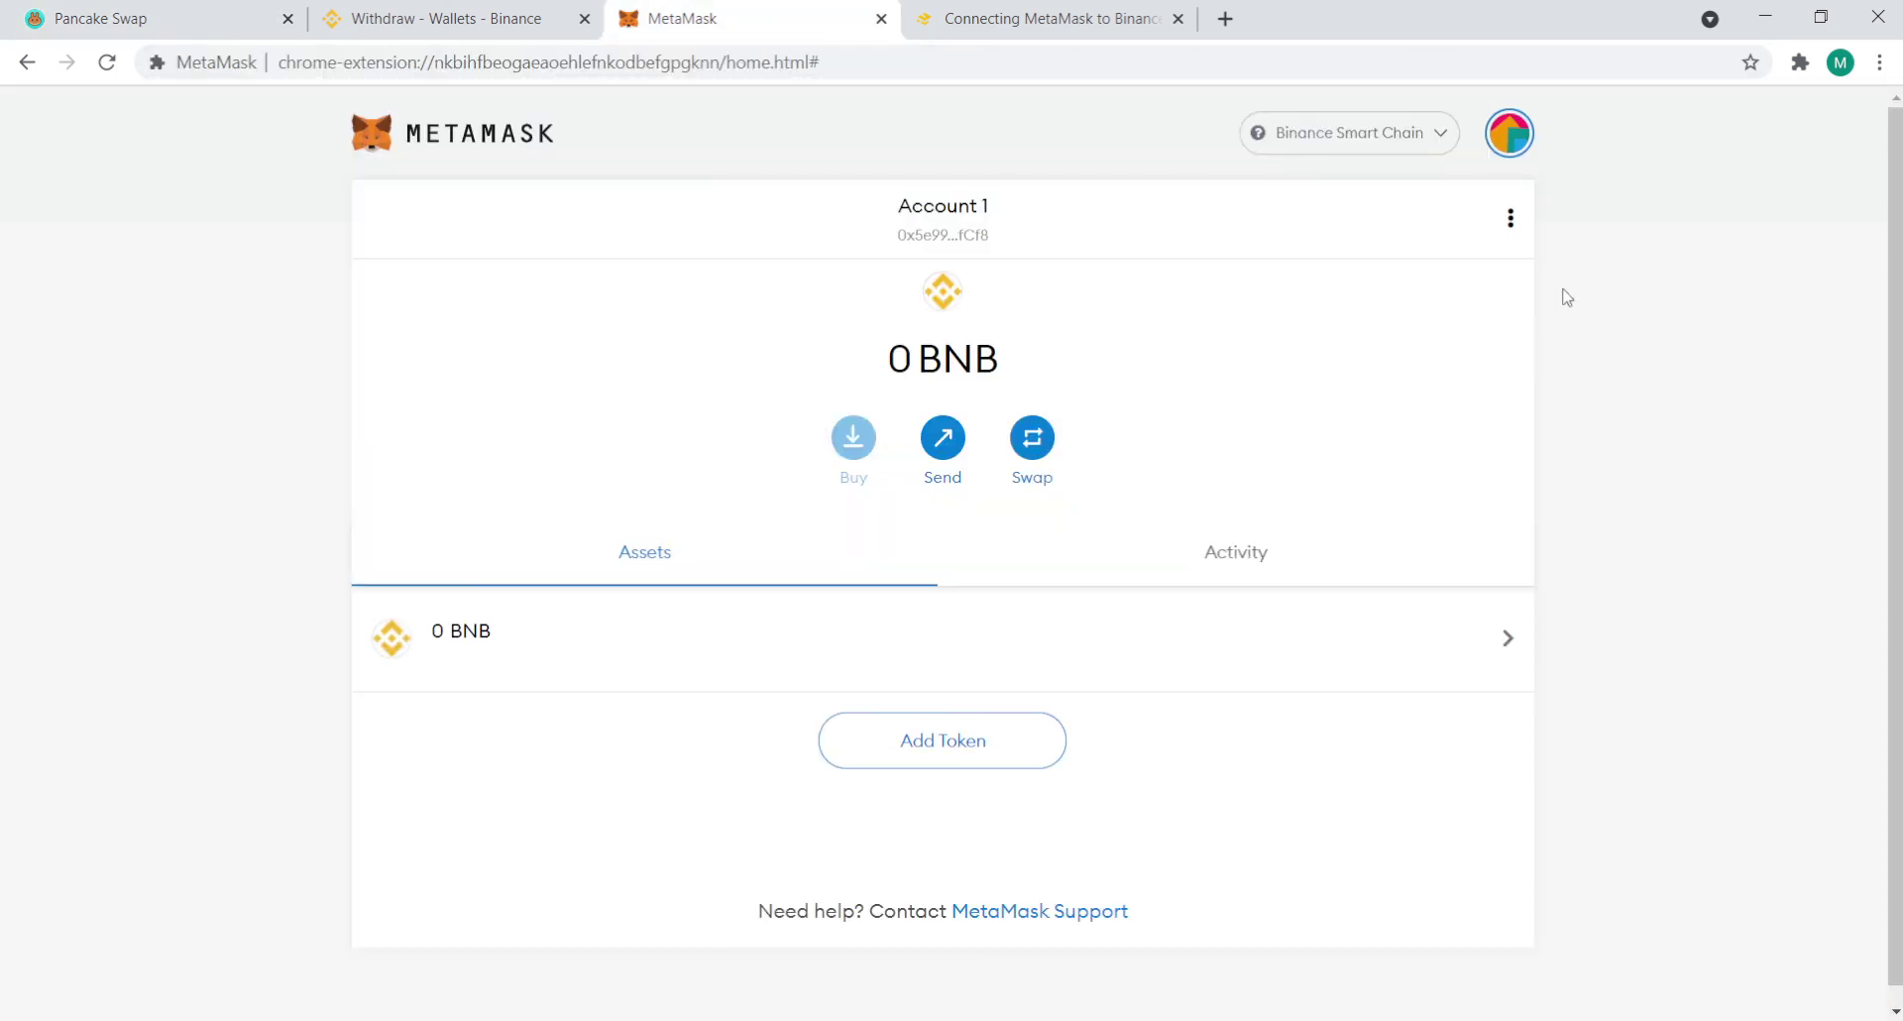
pyautogui.click(462, 22)
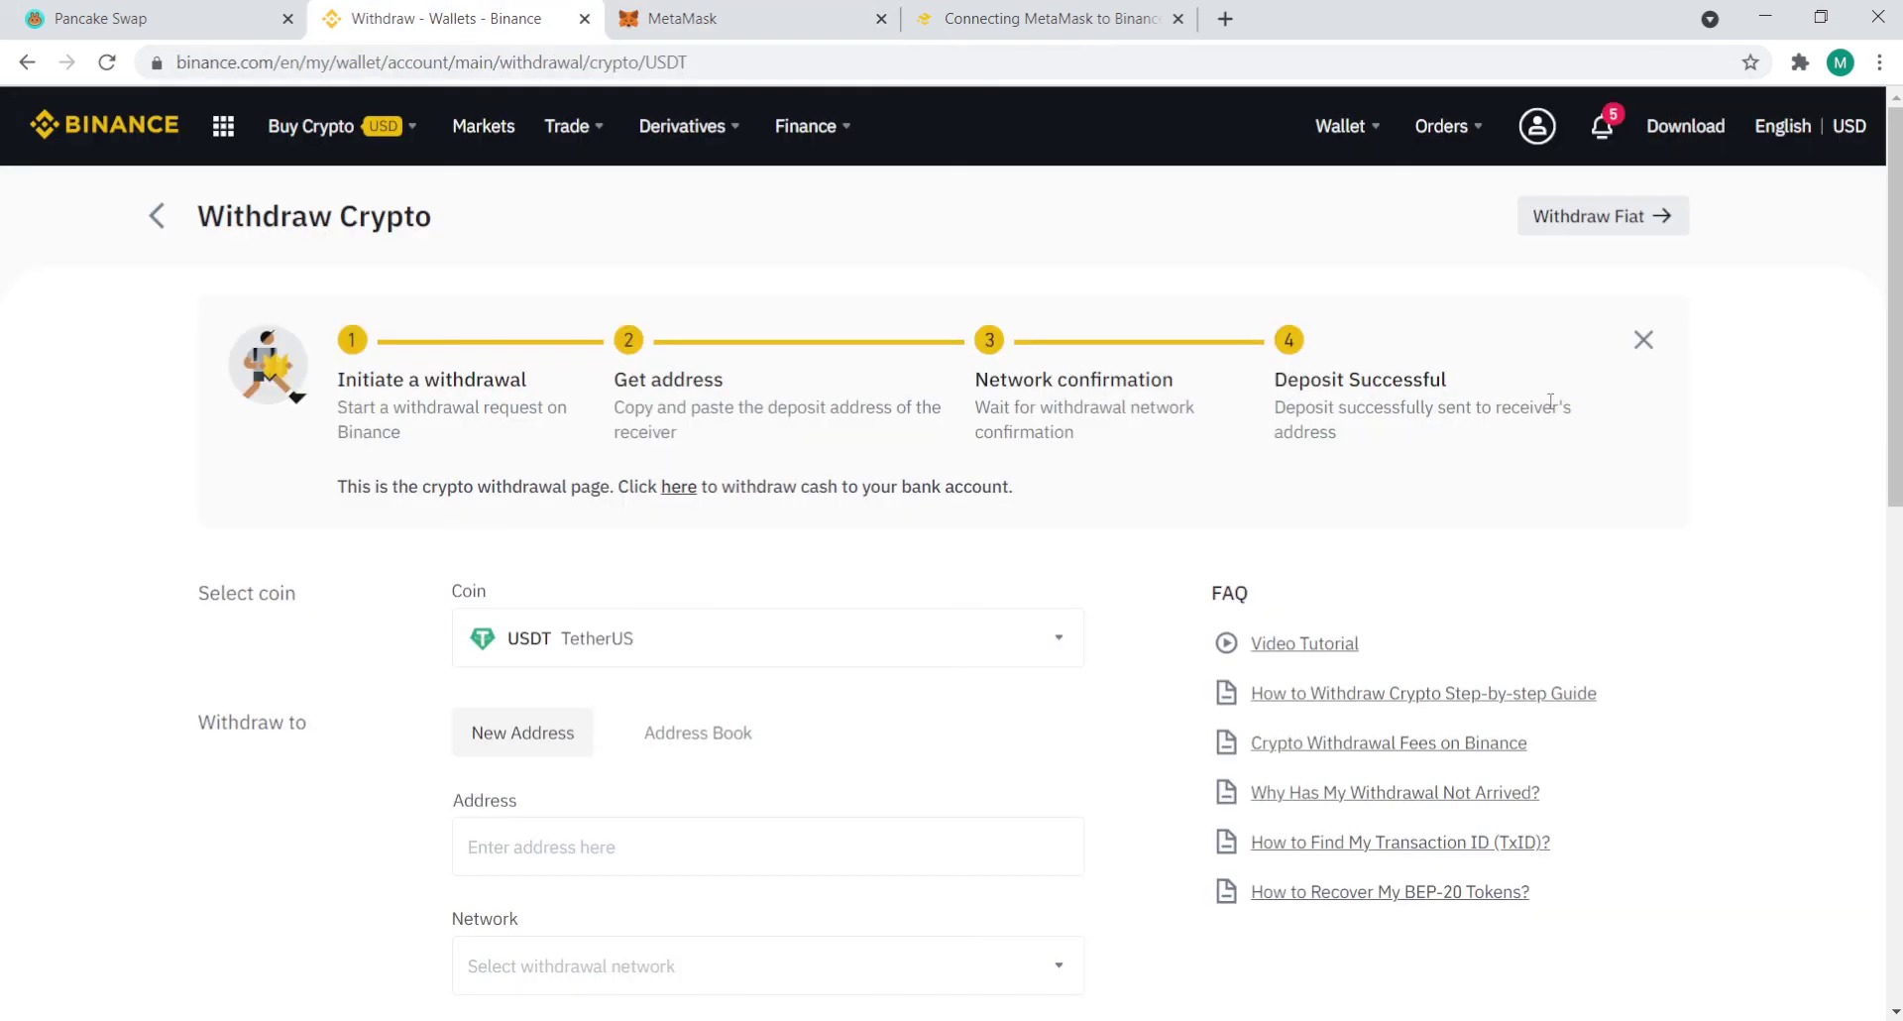